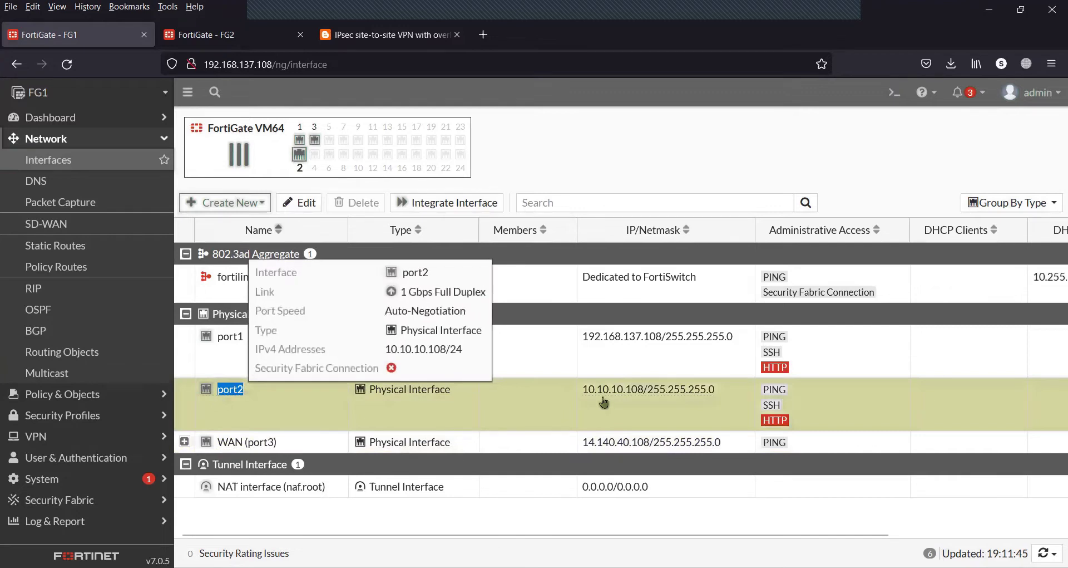
Review FG2's WAN (port3) and port2 interface addresses, then view the overlapping-subnet network diagram
mouse_move(637, 394)
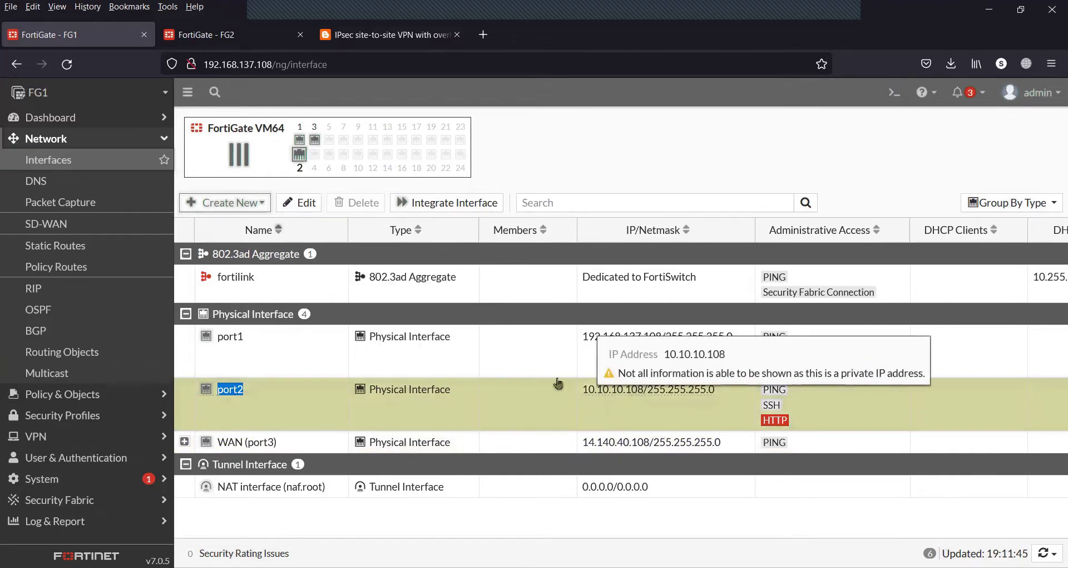
click(247, 37)
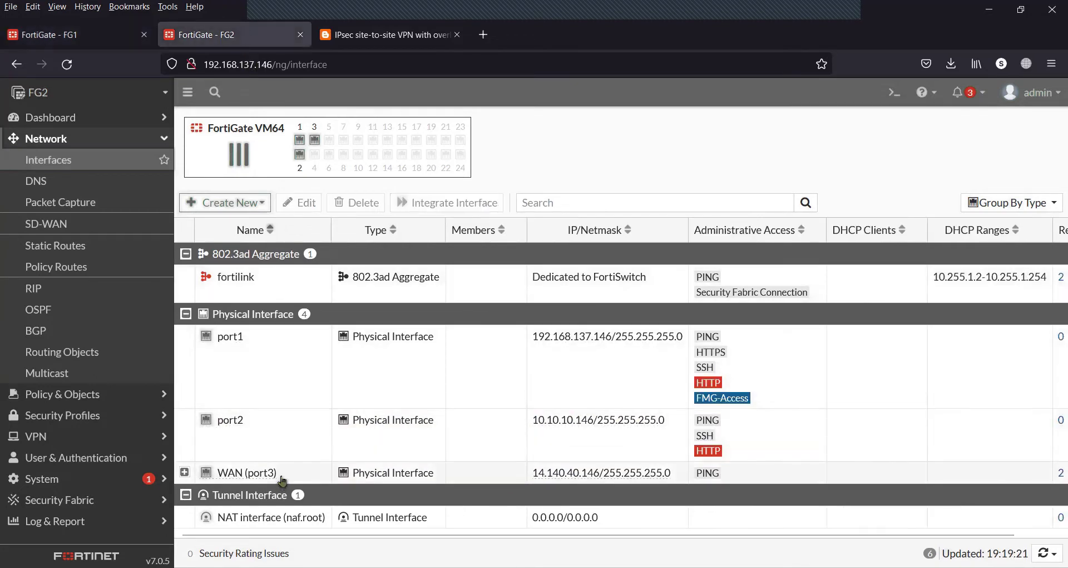
drag(277, 482, 217, 482)
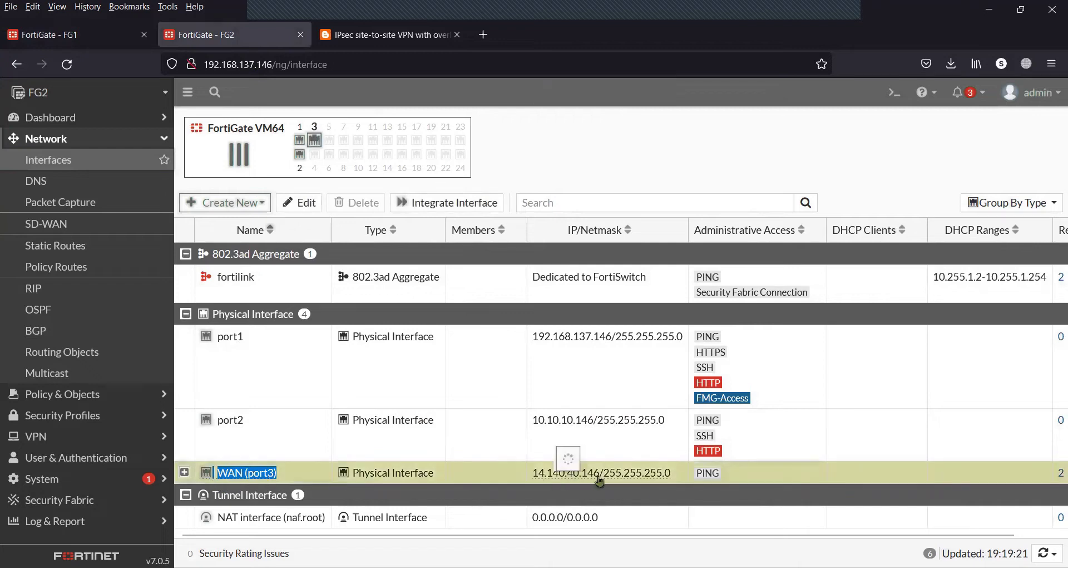
click(236, 424)
double_click(236, 424)
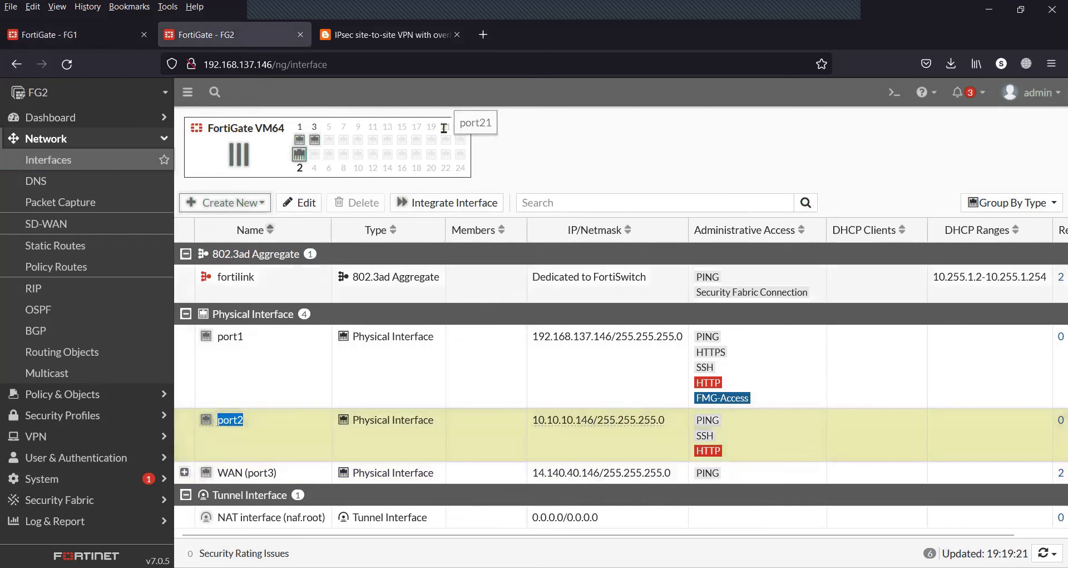
click(395, 36)
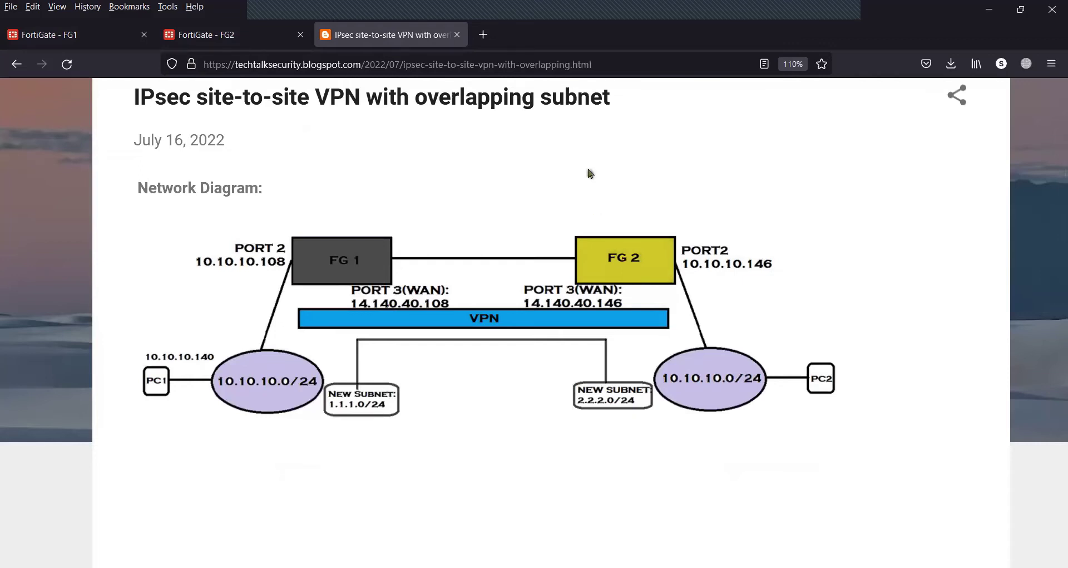
Delete FG1's FG1-FG2 tunnel from the VPN > IPsec Tunnels list and confirm
click(111, 41)
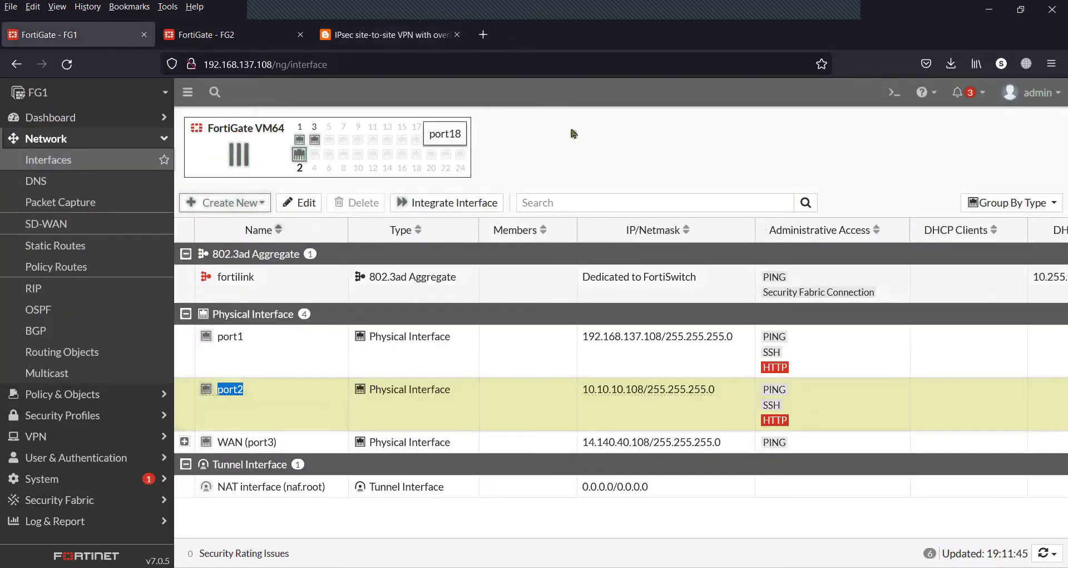
click(111, 142)
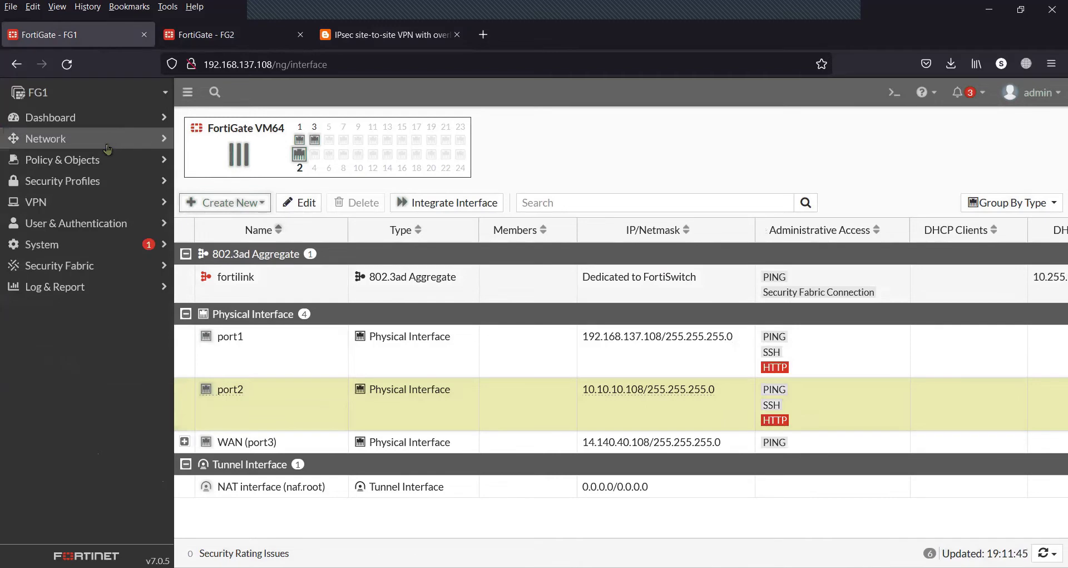
click(85, 202)
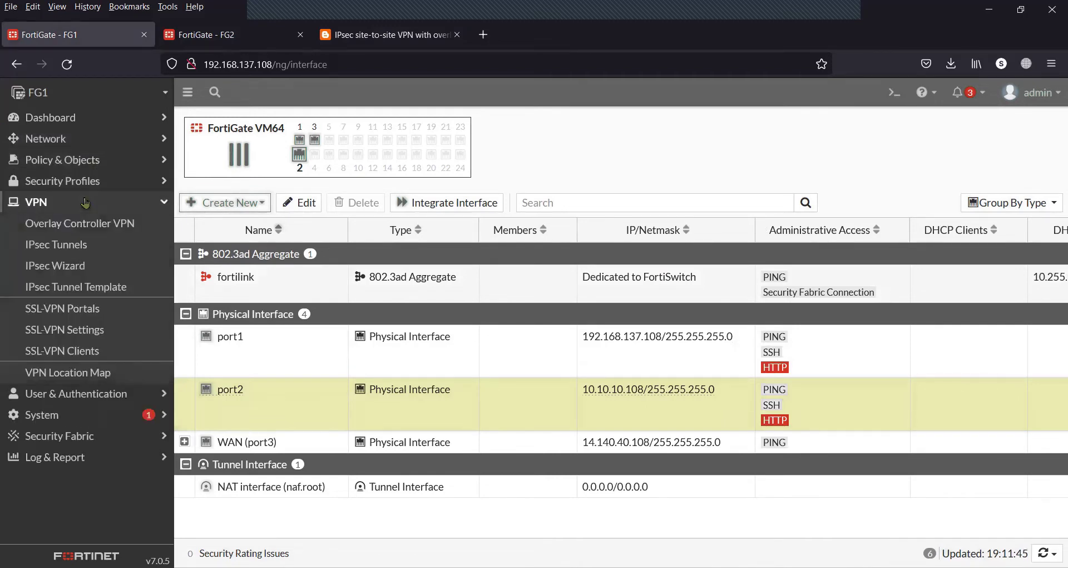
click(86, 249)
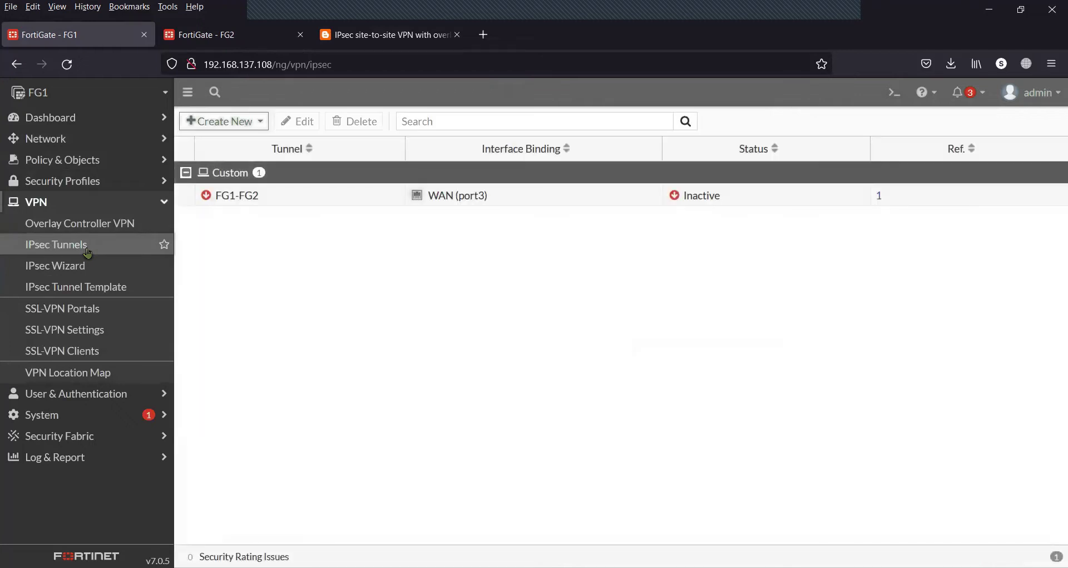
click(253, 197)
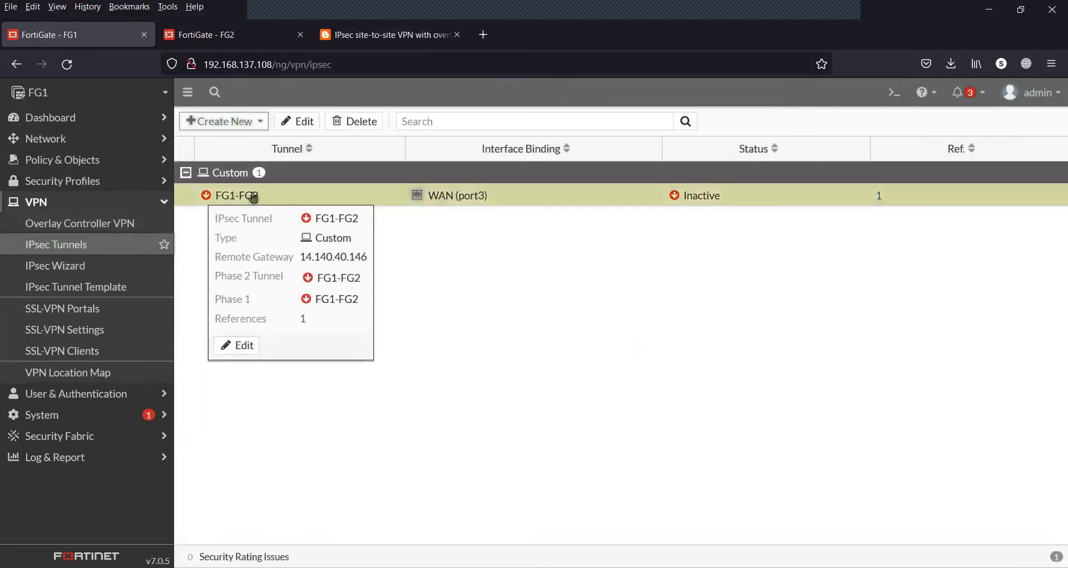
click(367, 123)
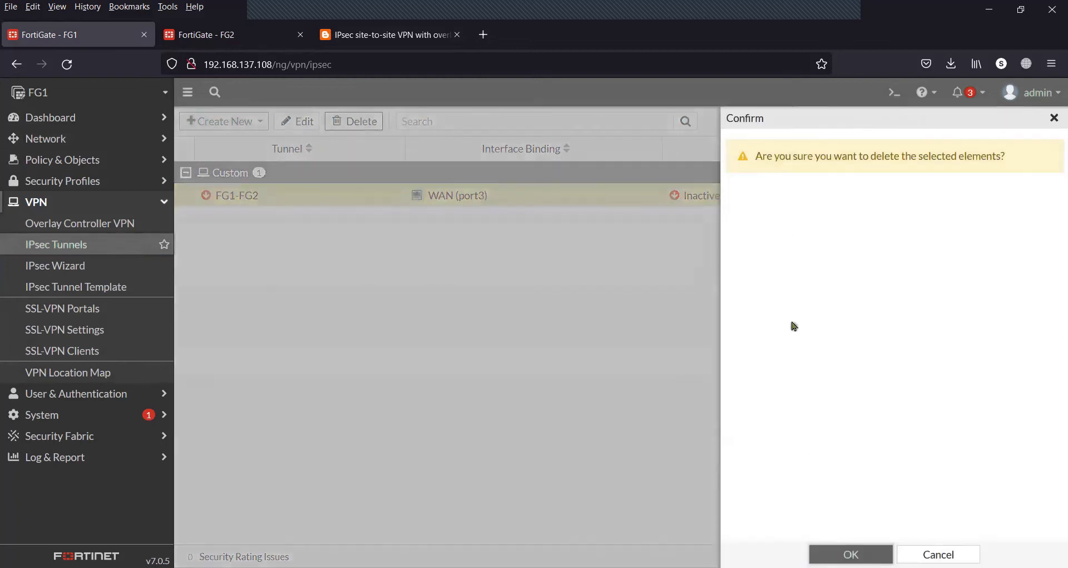
click(843, 553)
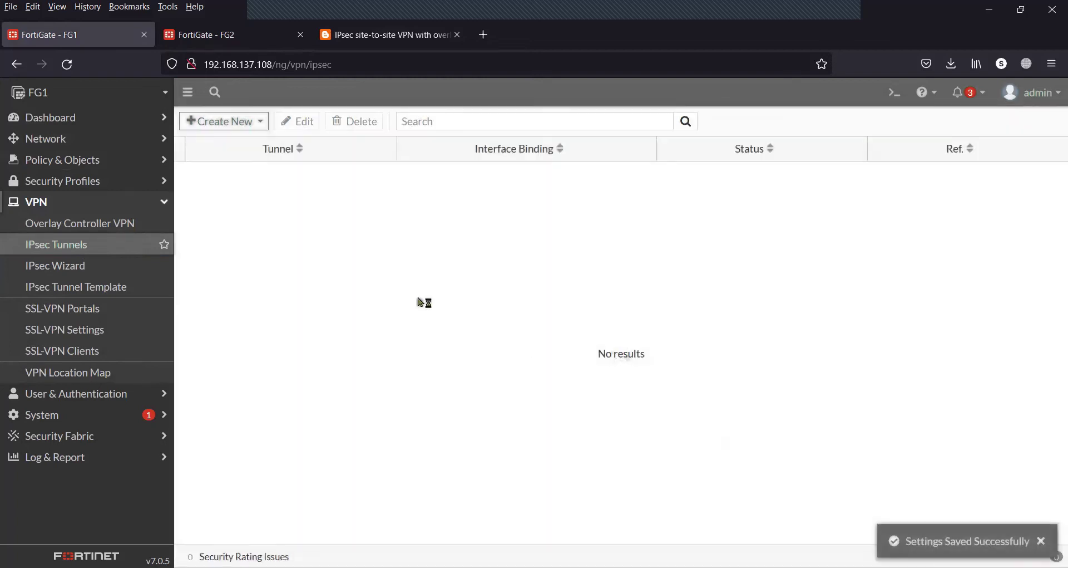
Create a new IPsec tunnel named FG1-FG2 using the Custom template and continue to its settings
click(253, 120)
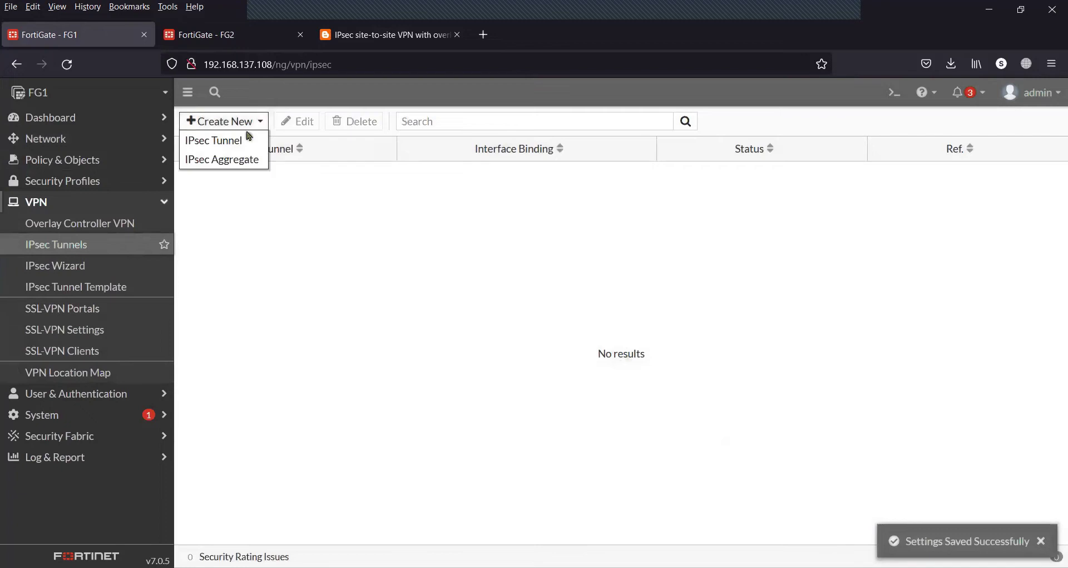
click(247, 138)
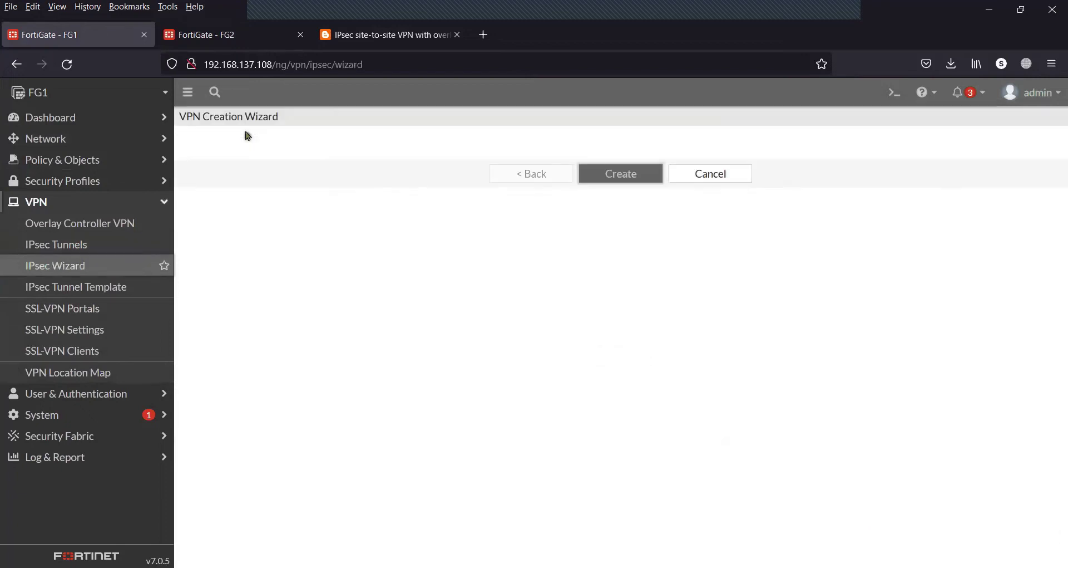
click(337, 166)
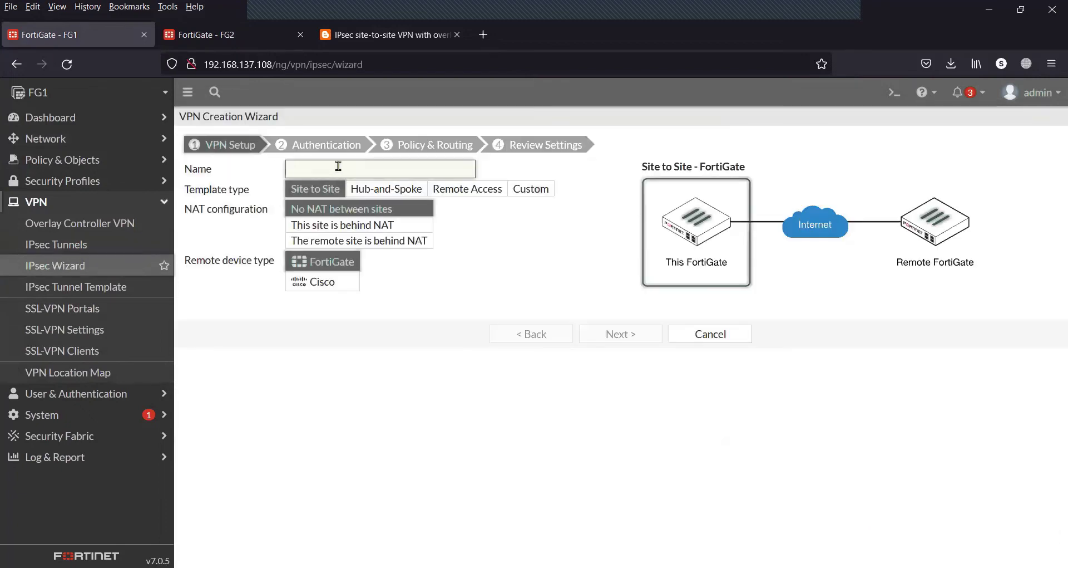
text(FG1-FG2)
click(527, 192)
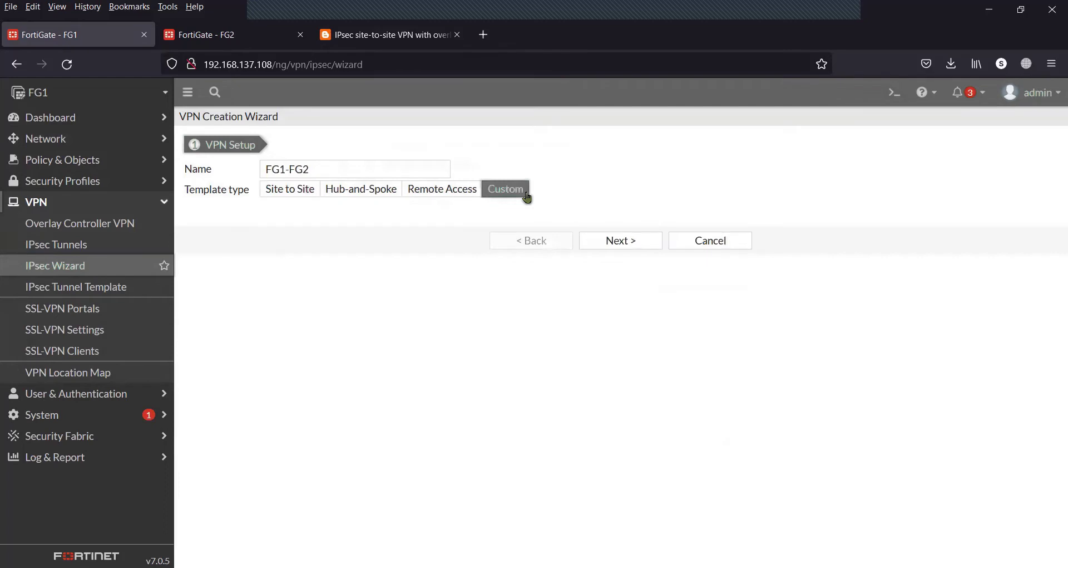
click(617, 241)
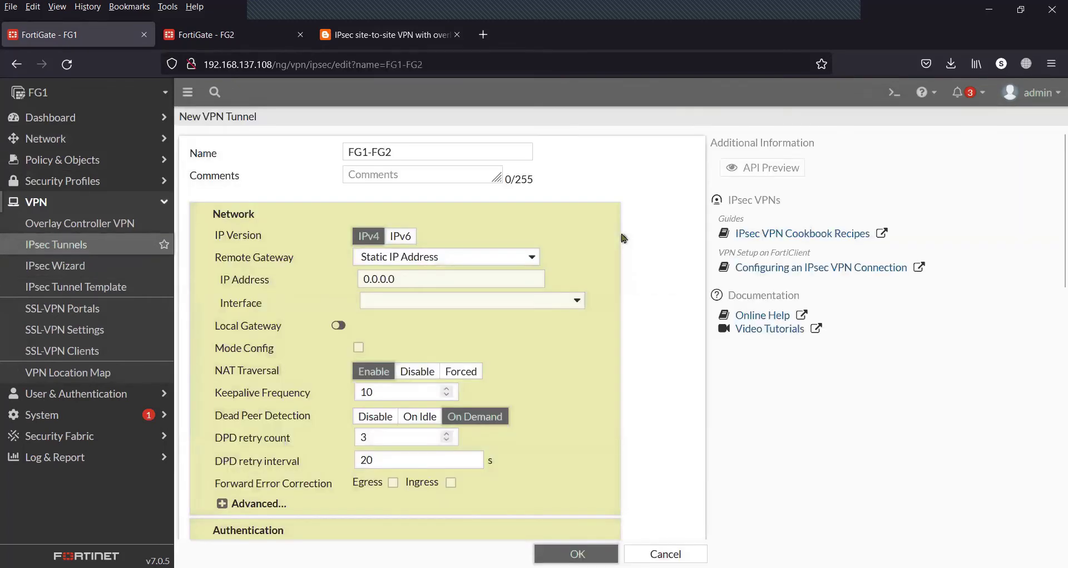
Replace the remote gateway address with 14.140.40.146, FG2's WAN address from the diagram
scroll(623, 237, down, 1)
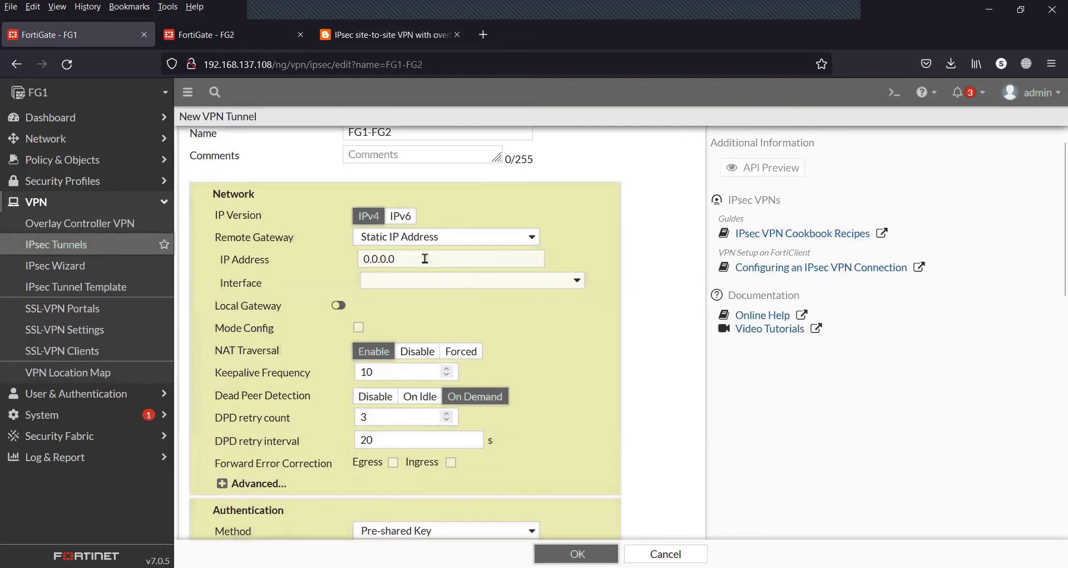
drag(425, 257, 339, 254)
key(BackSpace)
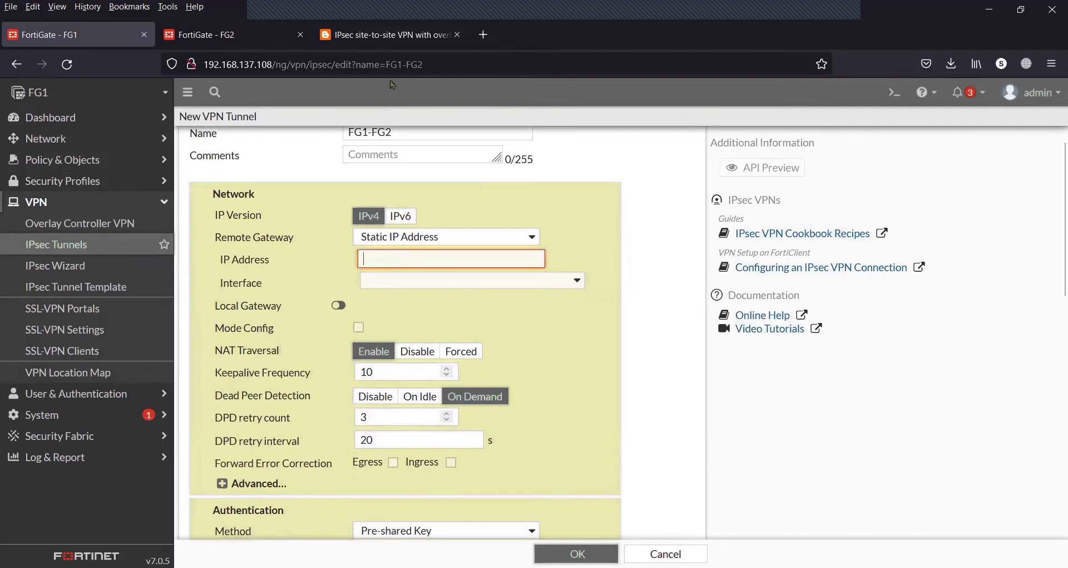
click(403, 43)
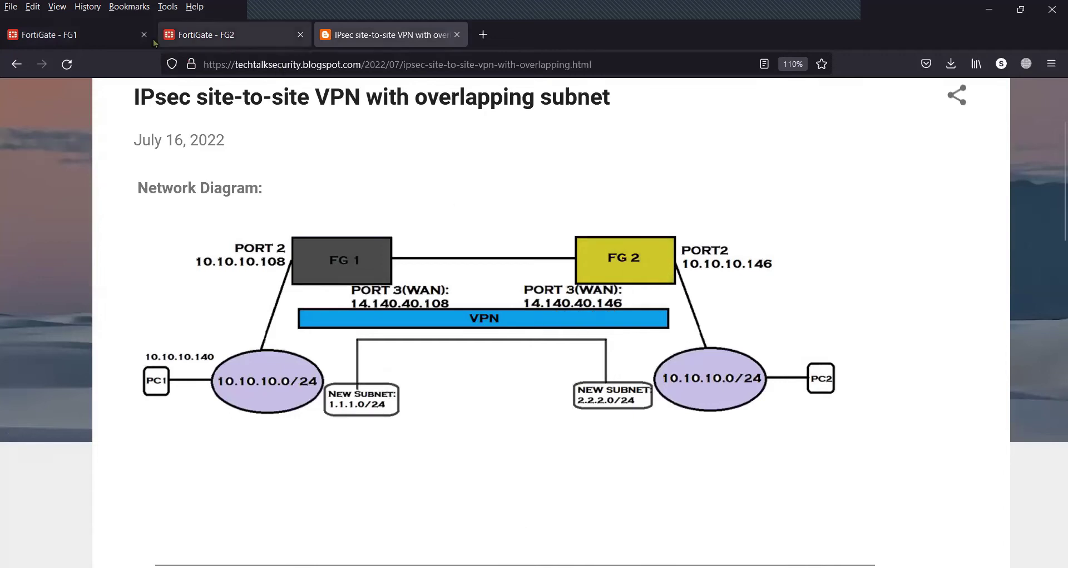
click(112, 34)
text(14.140.40)
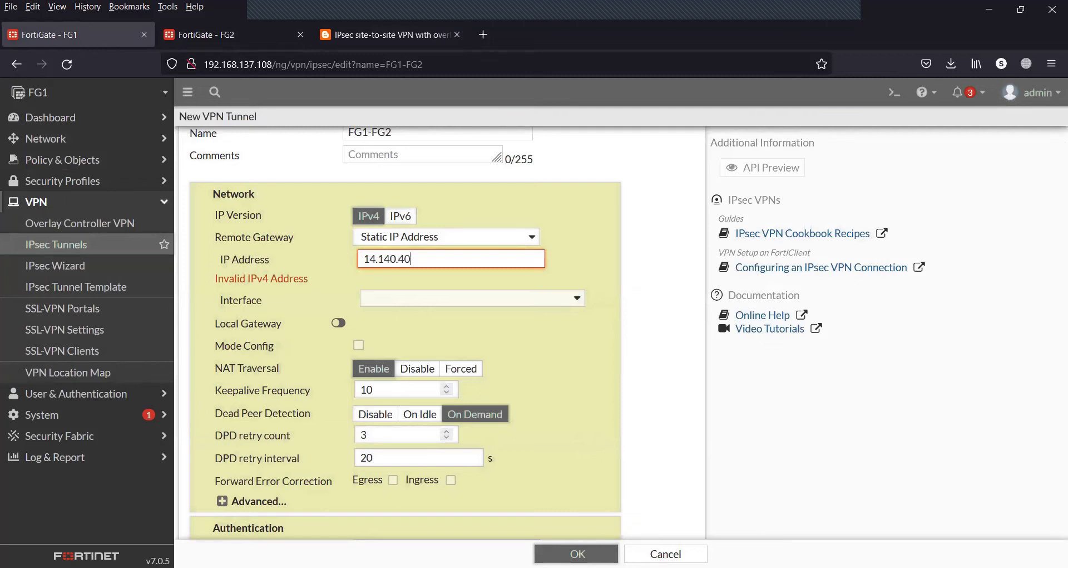
text(.146)
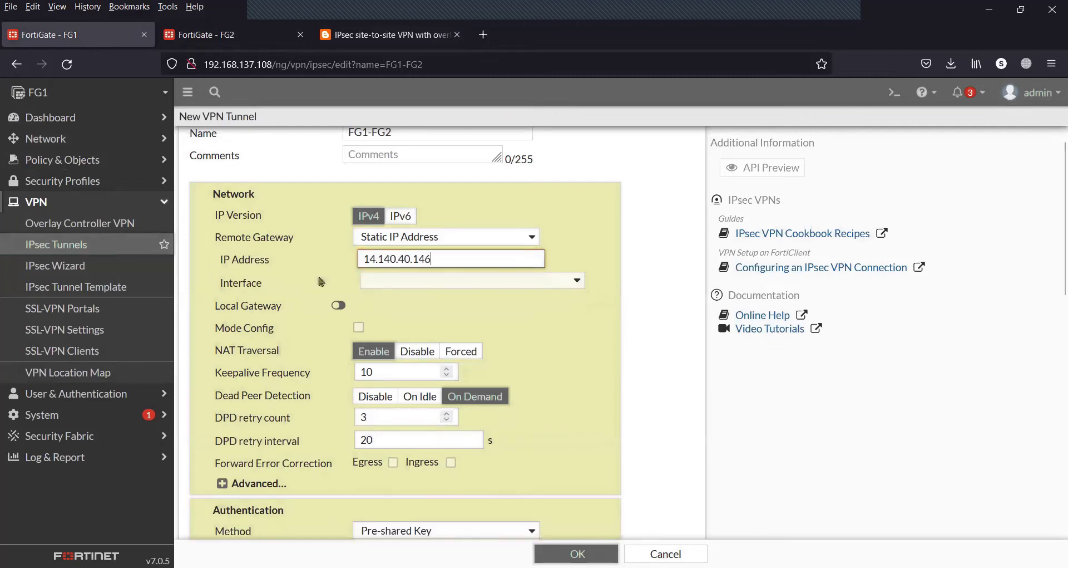
Bind the FG1-FG2 tunnel to the WAN (port3) interface
click(400, 281)
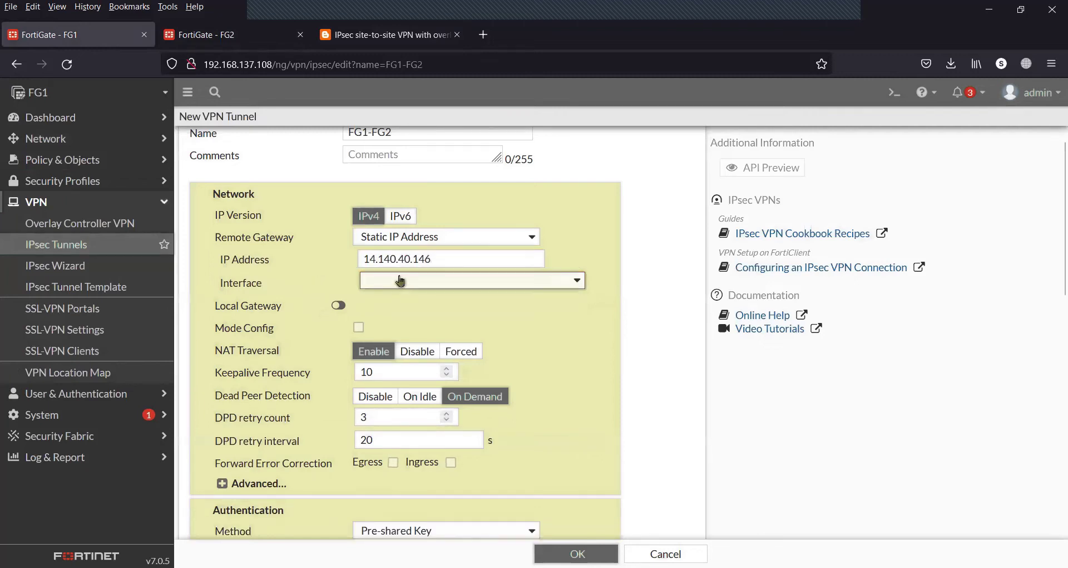
mouse_move(399, 371)
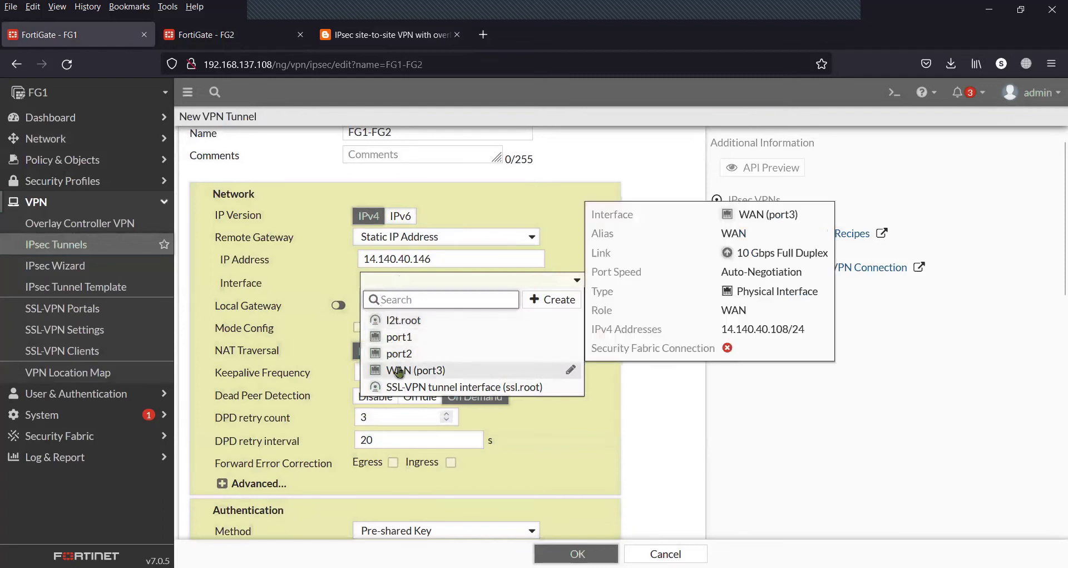
click(399, 371)
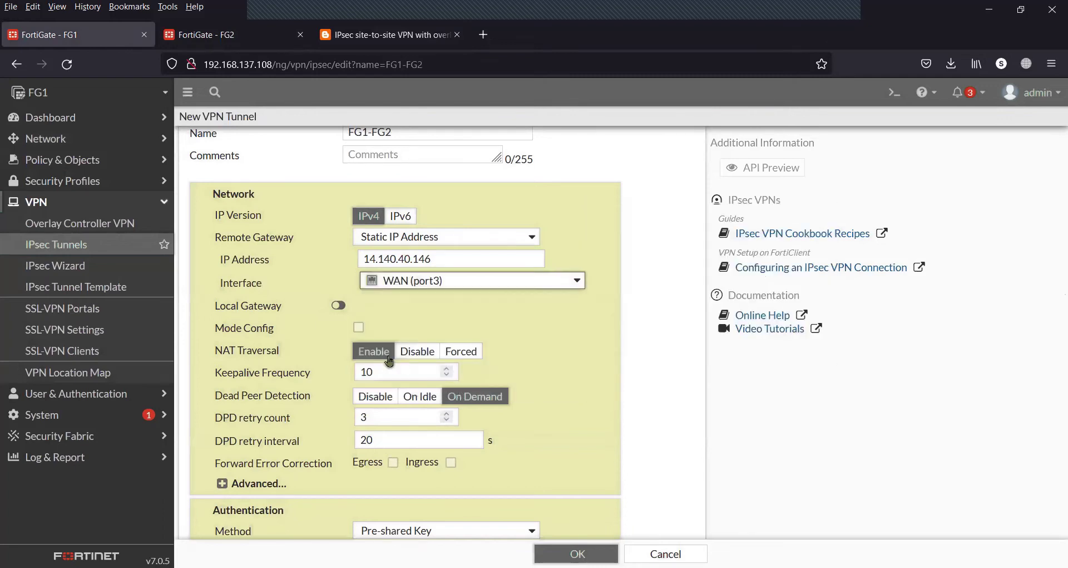
scroll(508, 333, down, 1)
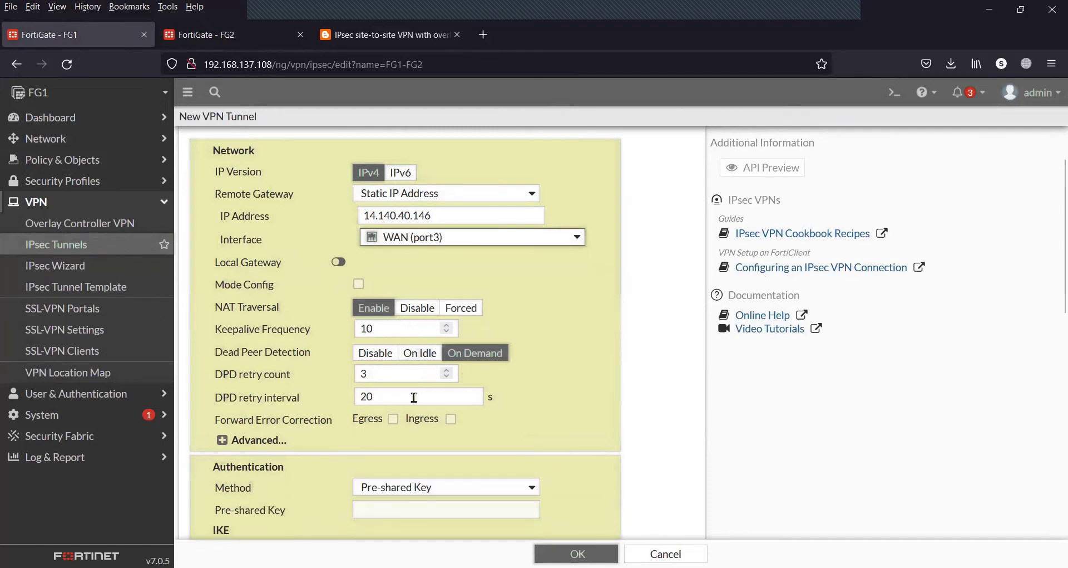
scroll(424, 443, down, 3)
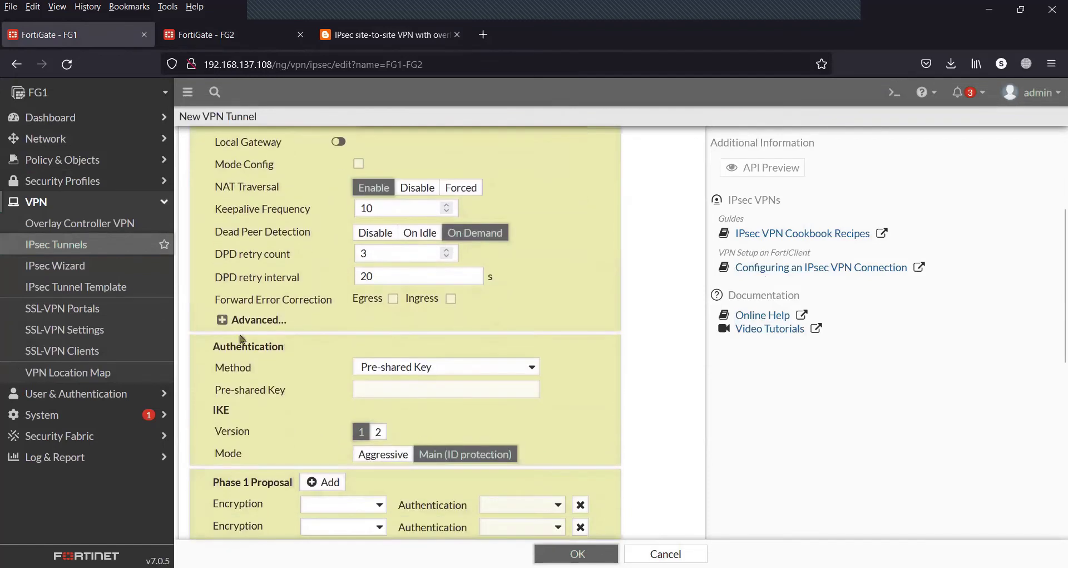
click(217, 321)
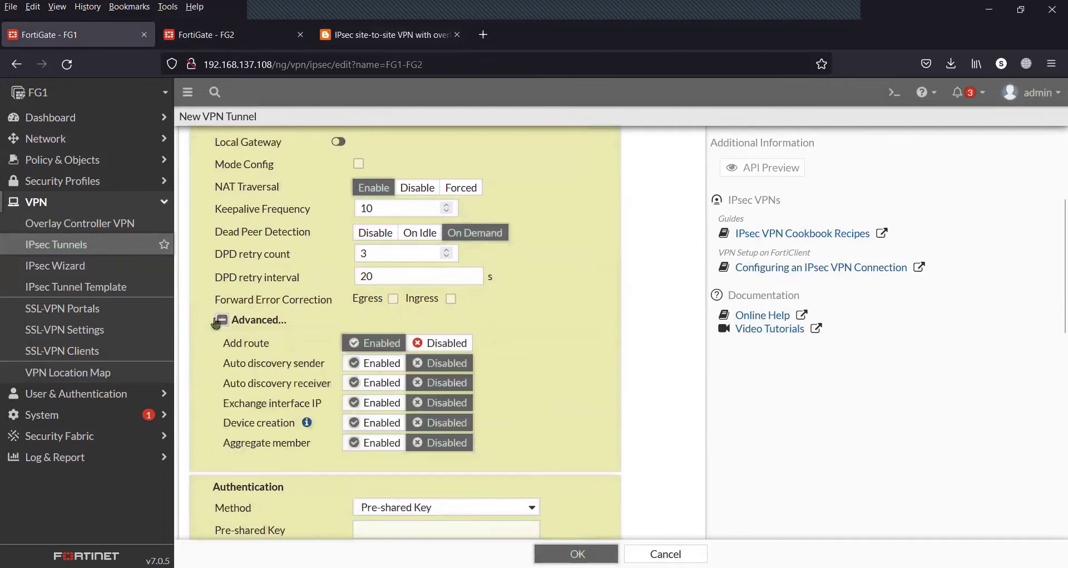
Enter the tunnel's pre-shared key and show it in plain text
click(218, 320)
click(397, 388)
text(fortine)
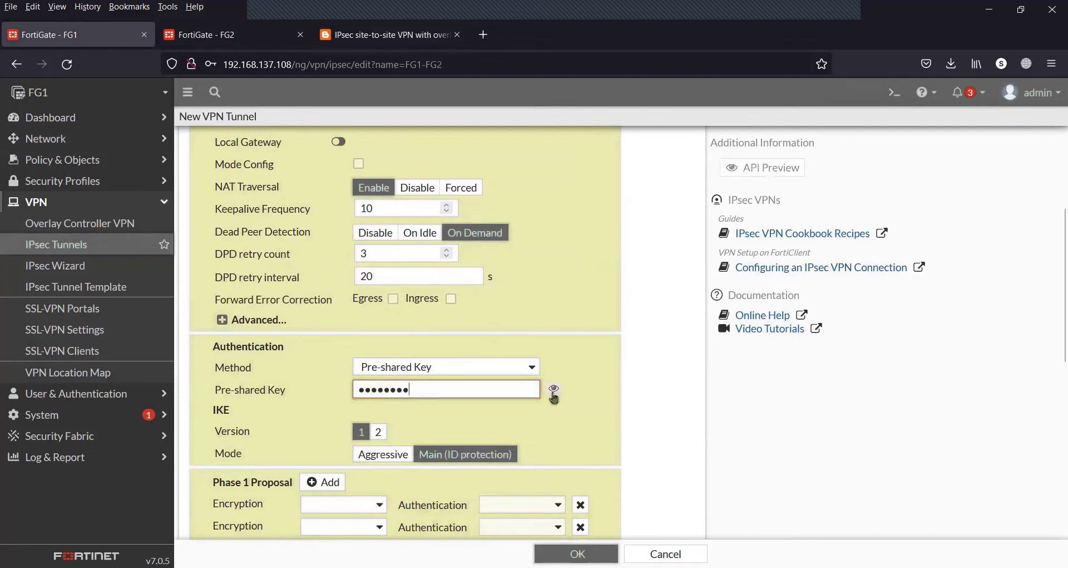
click(554, 390)
Remove three extra Phase 1 proposal rows and set the remaining one to DES with SHA1
scroll(573, 418, down, 1)
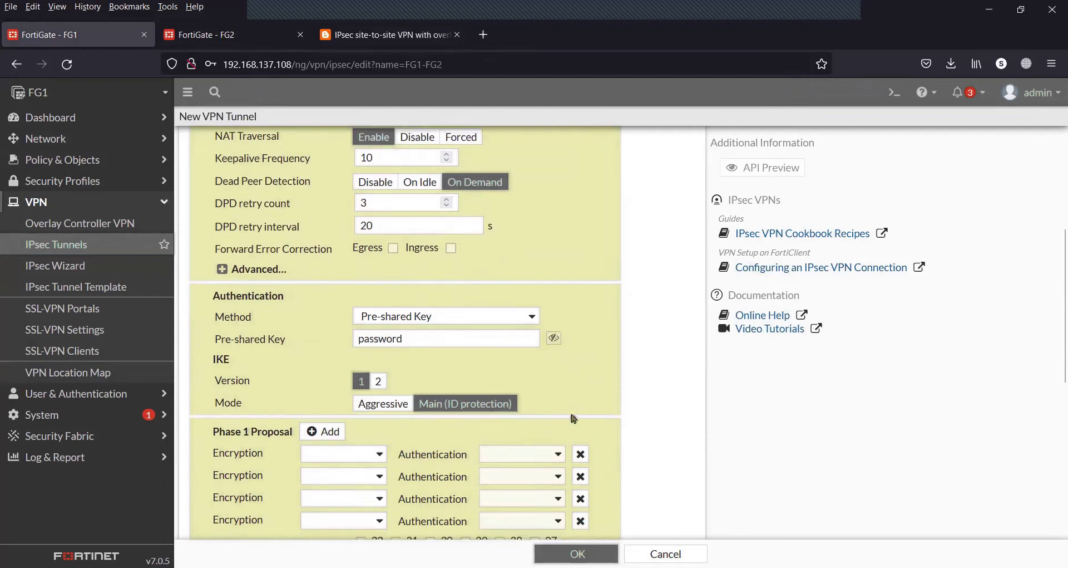
scroll(573, 417, down, 1)
click(580, 430)
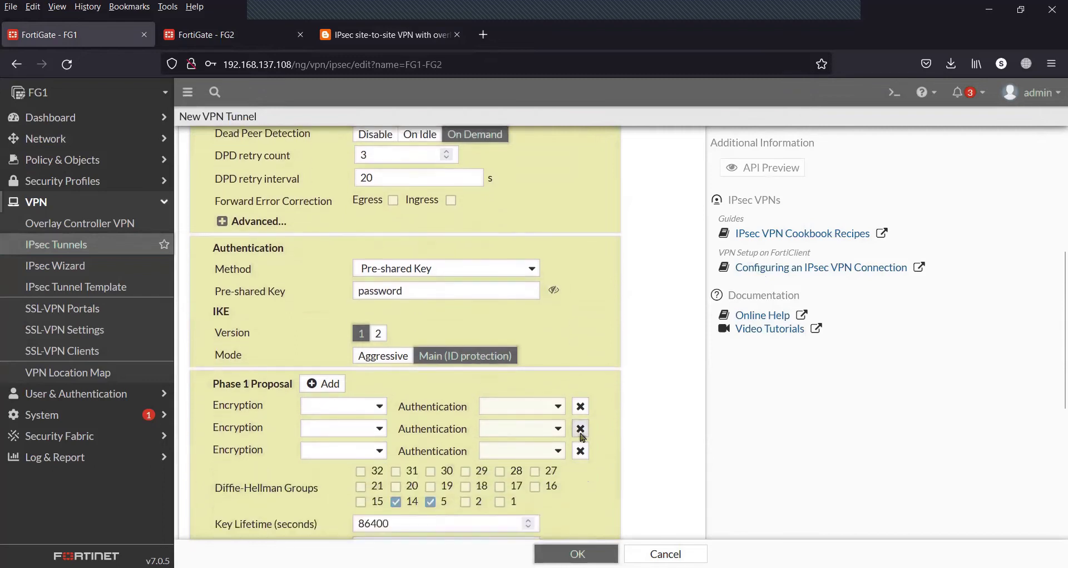
click(580, 429)
click(580, 429)
click(377, 406)
click(328, 445)
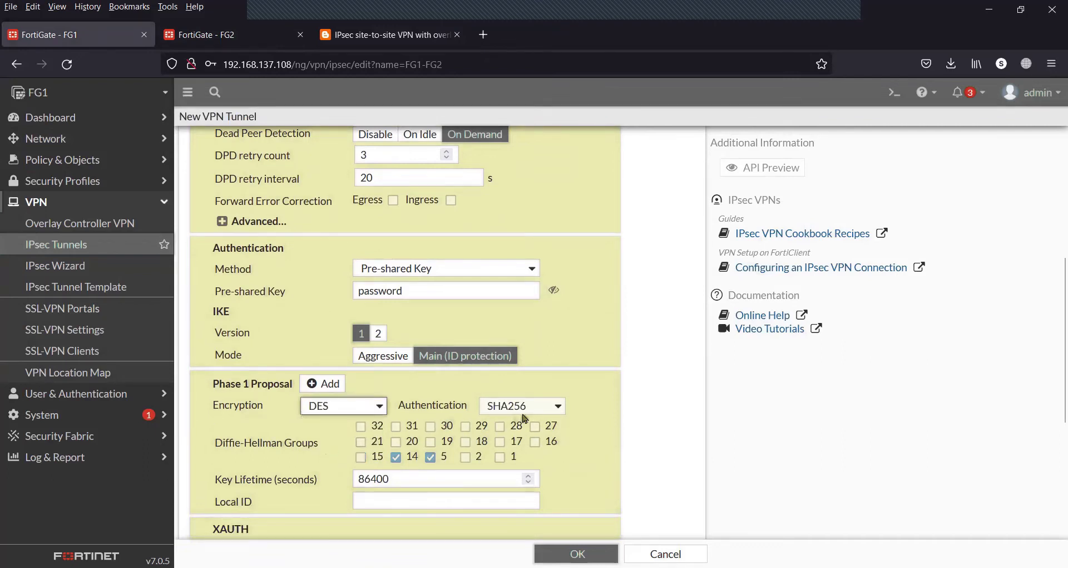
click(558, 412)
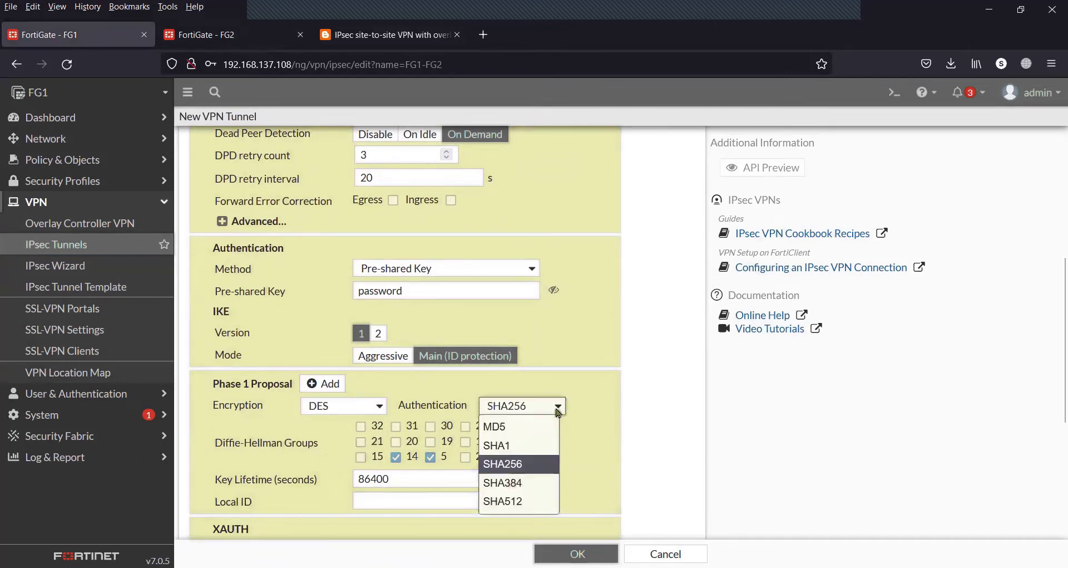
click(504, 441)
scroll(598, 450, down, 4)
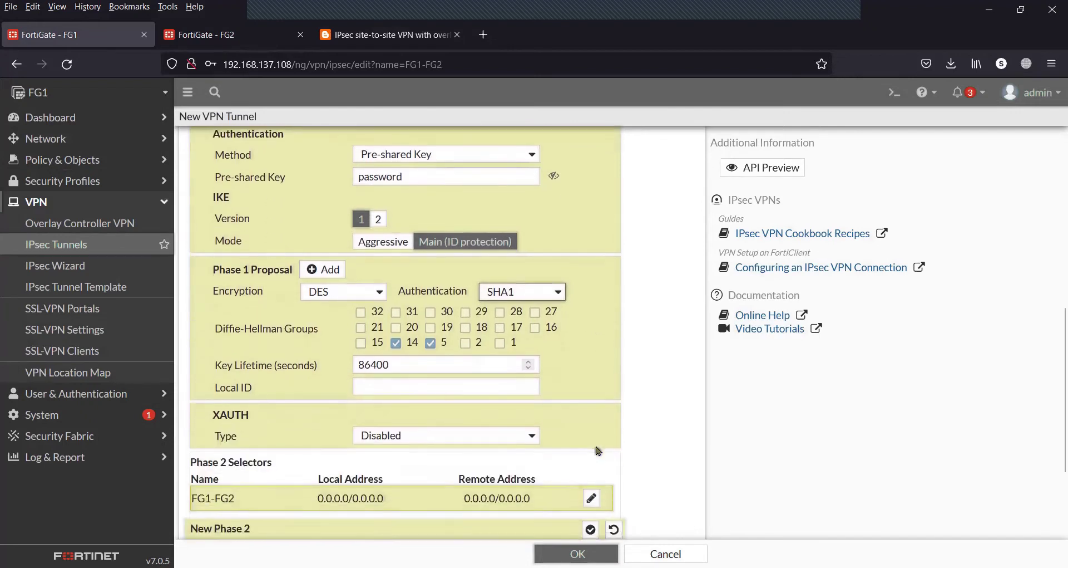
Set the Phase 2 local address to 1.1.1.0/24 and remote address to 2.2.2.0/24
scroll(597, 451, down, 1)
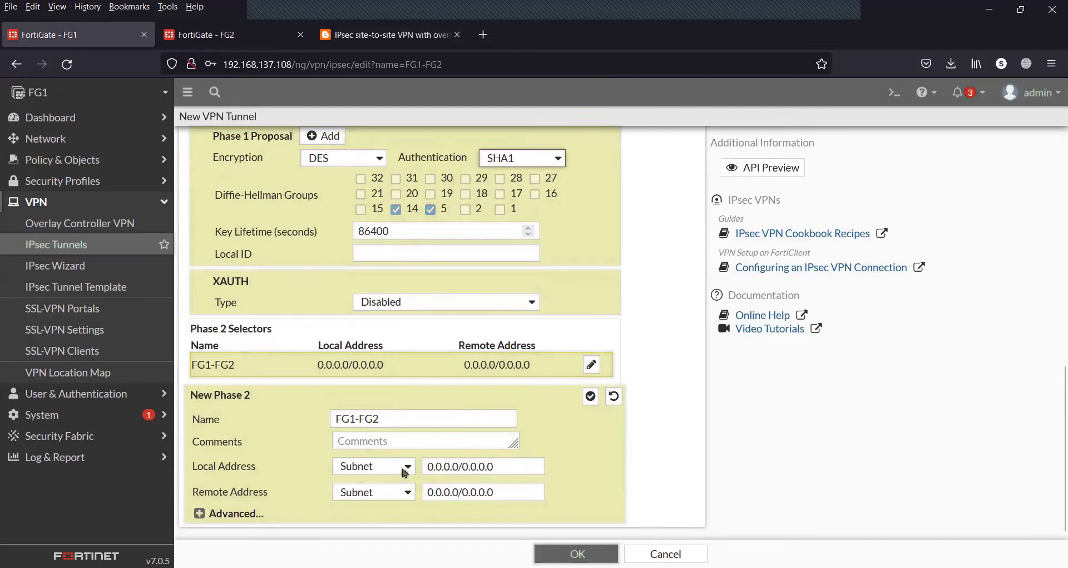
click(350, 36)
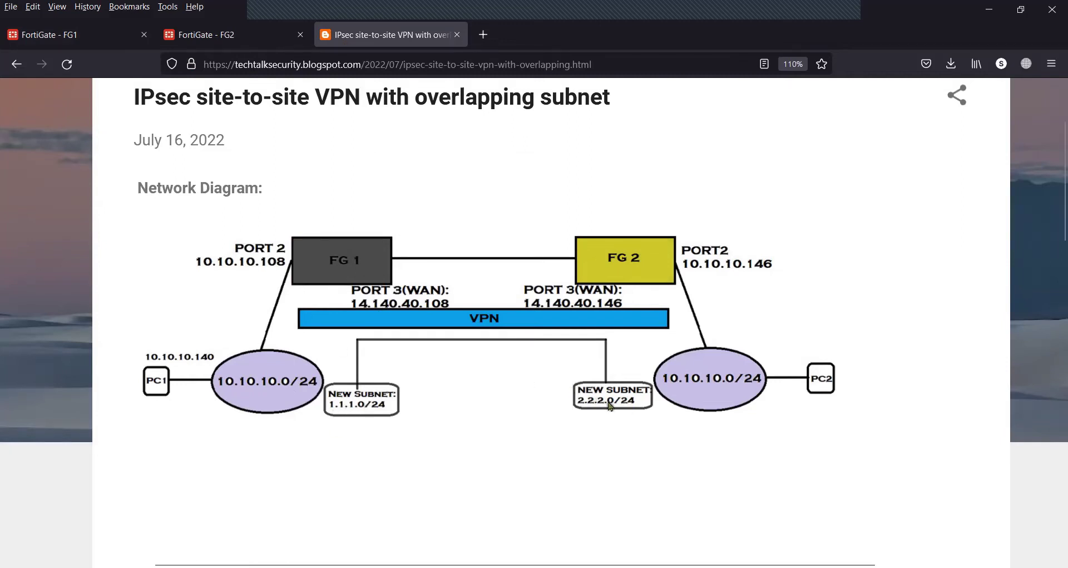
click(92, 35)
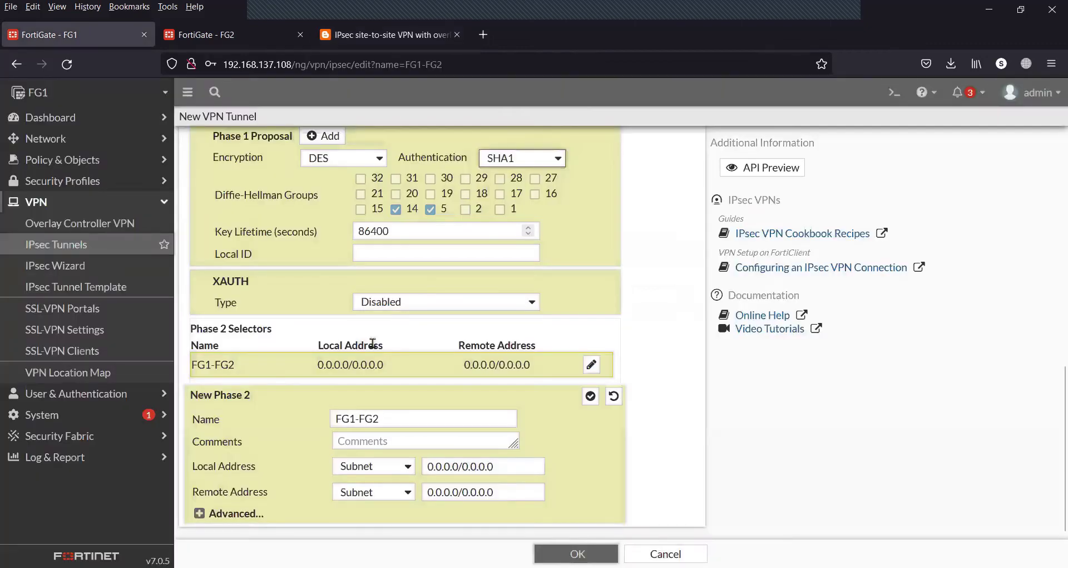
triple_click(501, 466)
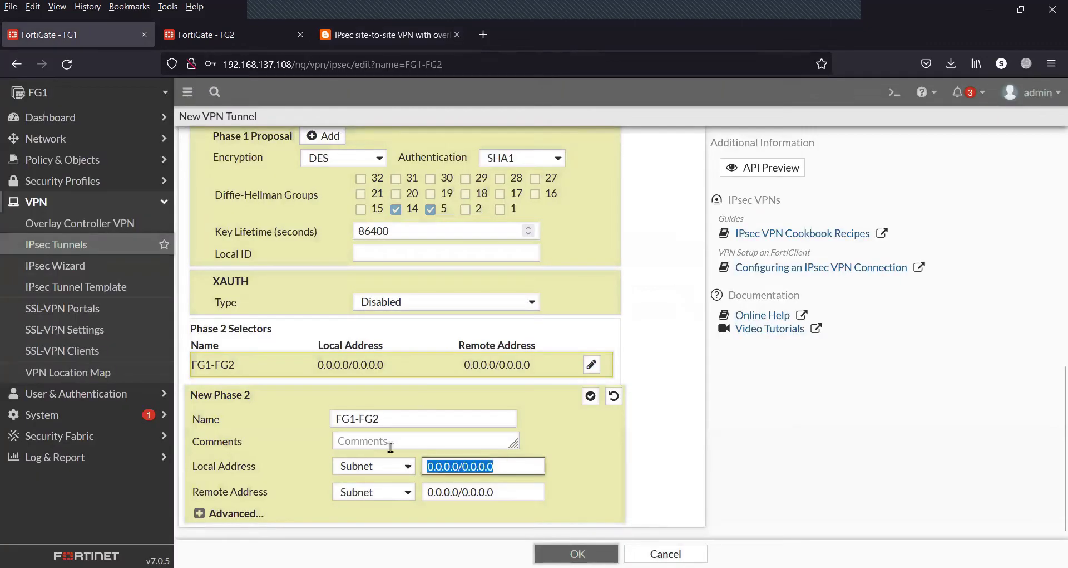
text(1.1.1.0/24)
drag(500, 497, 387, 498)
text(2.2.2.0/24)
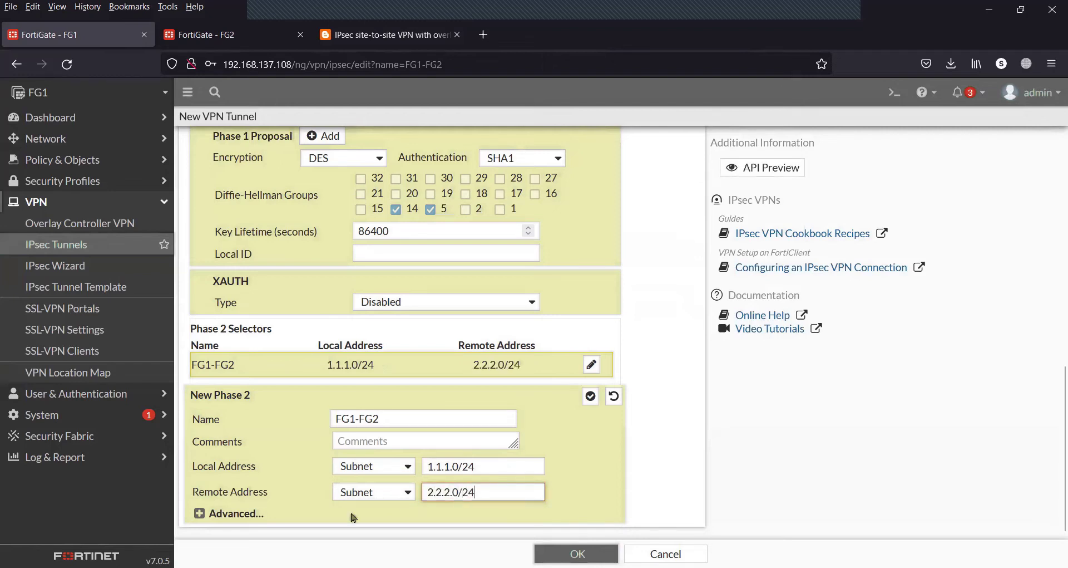
Expand the Phase 2 advanced settings and remove six extra proposals
click(199, 513)
scroll(205, 516, down, 3)
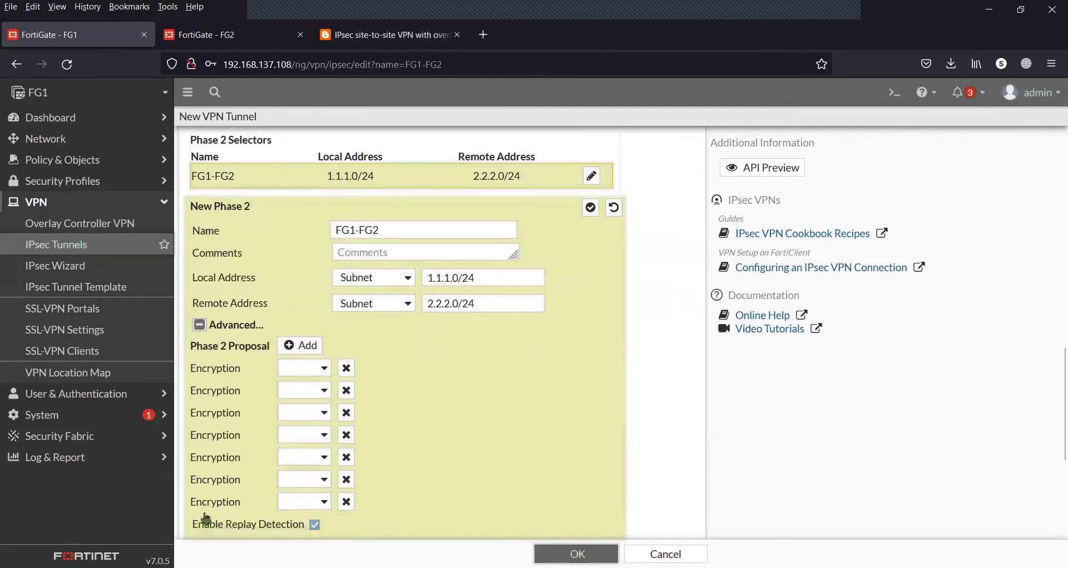
click(347, 376)
click(346, 376)
click(346, 376)
click(346, 376)
click(347, 376)
click(347, 376)
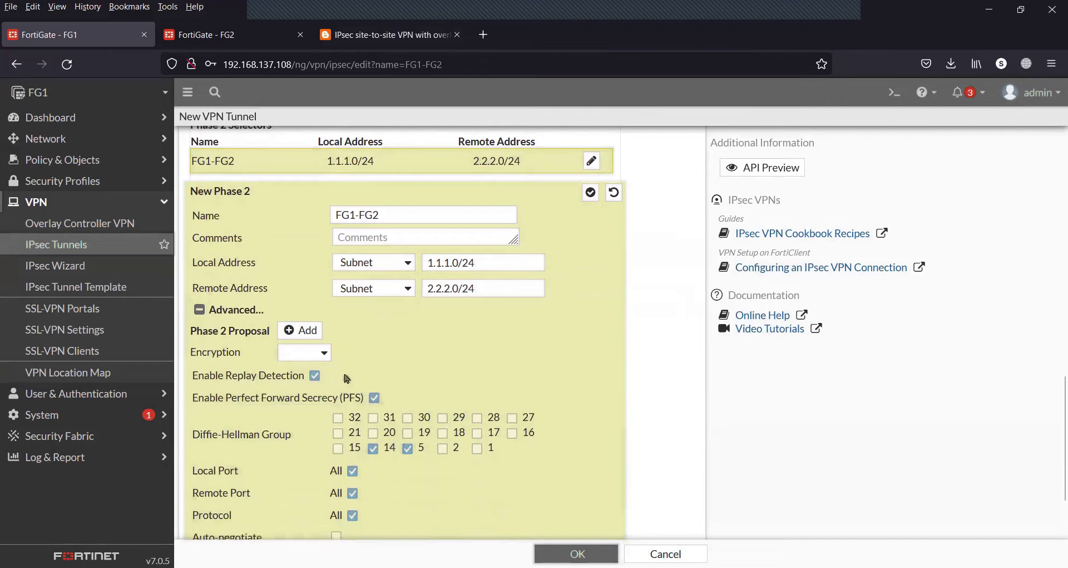
Set the remaining Phase 2 proposal to DES encryption and save the tunnel
click(327, 357)
click(301, 409)
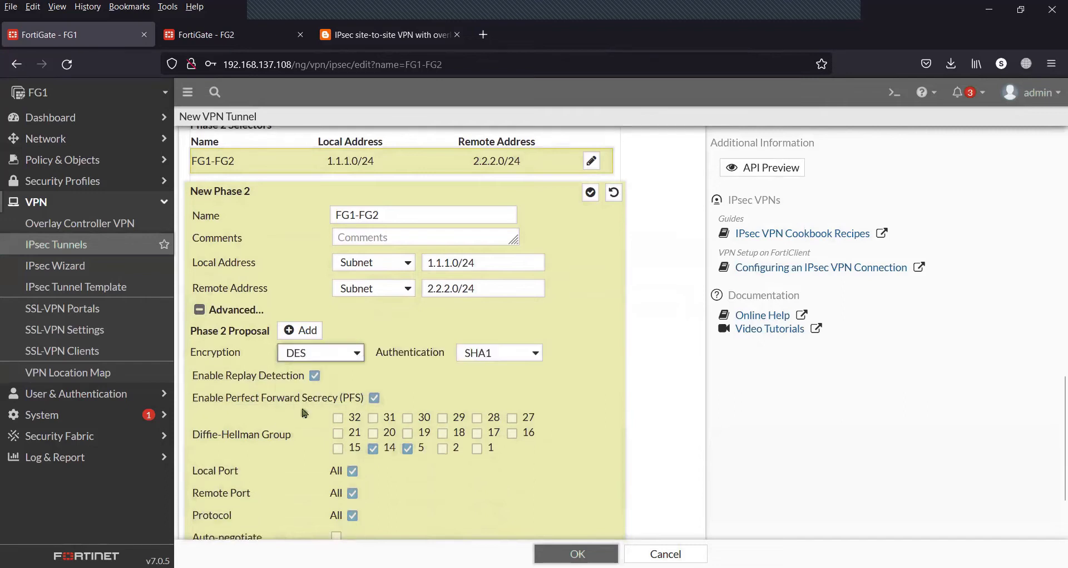
scroll(459, 492, down, 3)
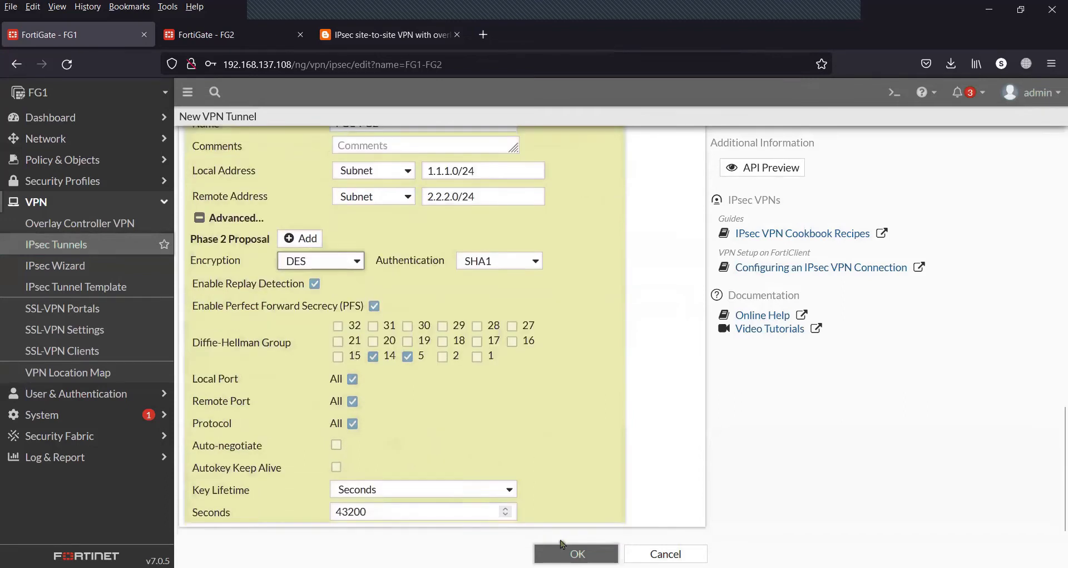
click(563, 546)
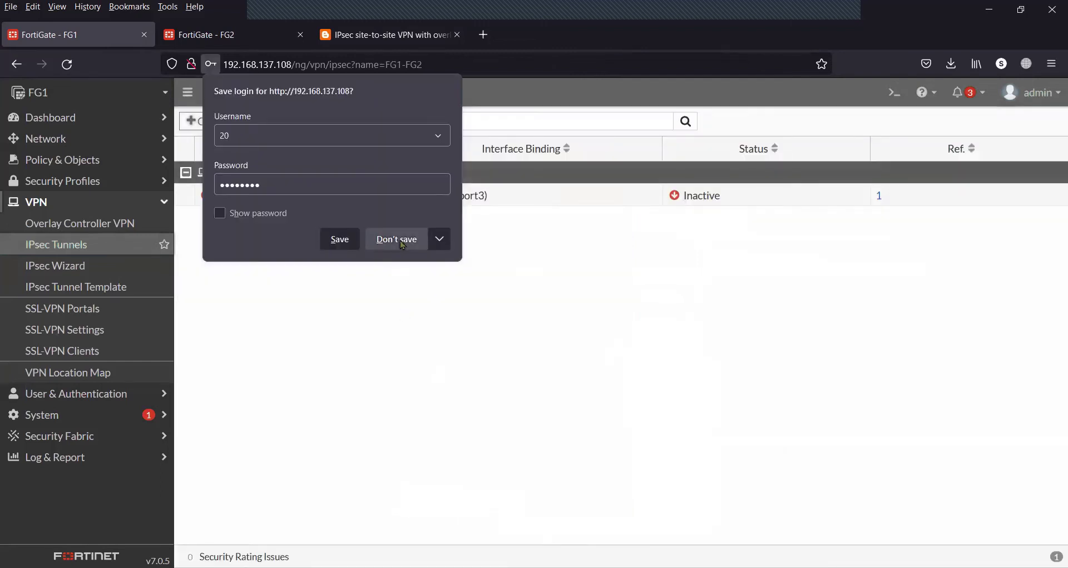
click(399, 241)
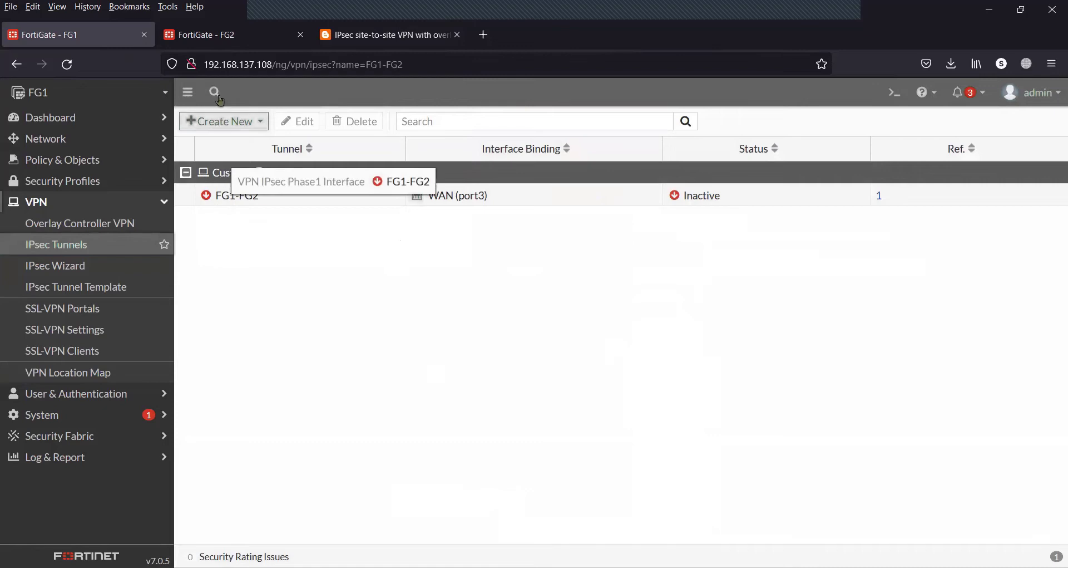
Switch to FG2, delete its FG2-FG1 tunnel under VPN > IPsec Tunnels, and start a new IPsec tunnel
click(224, 40)
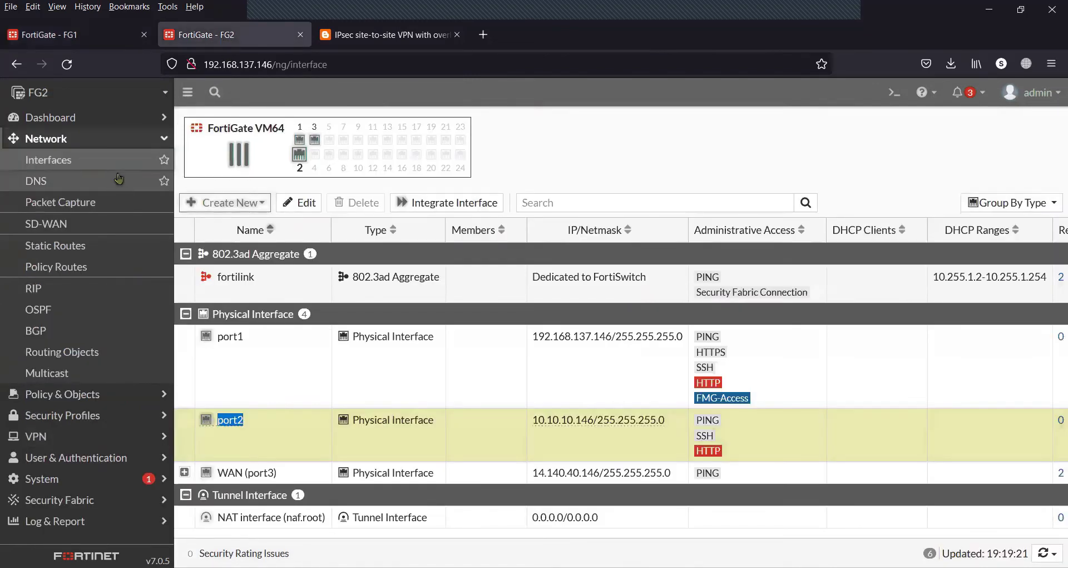
click(139, 137)
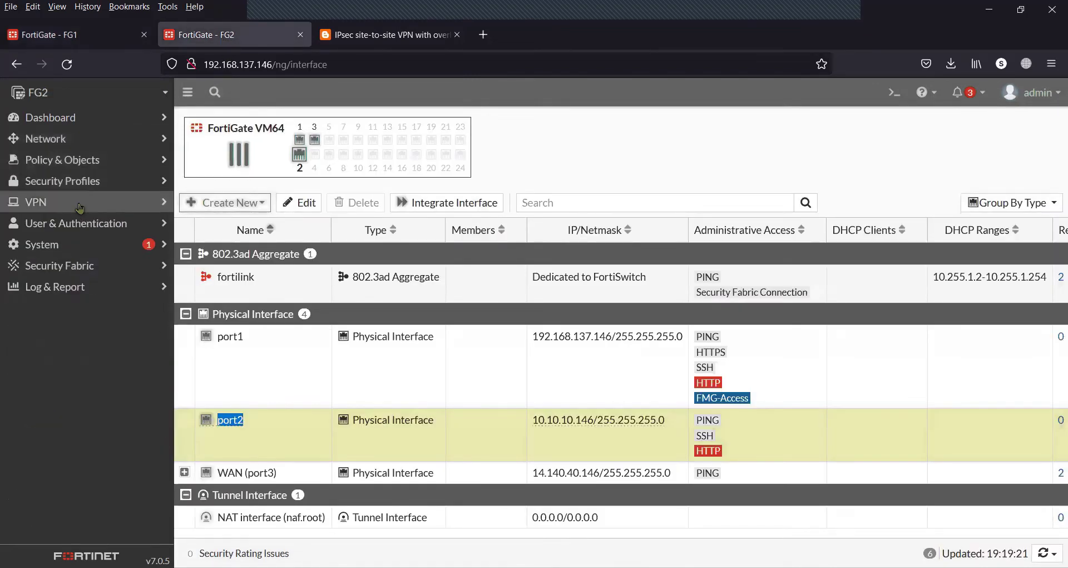
click(79, 204)
click(82, 250)
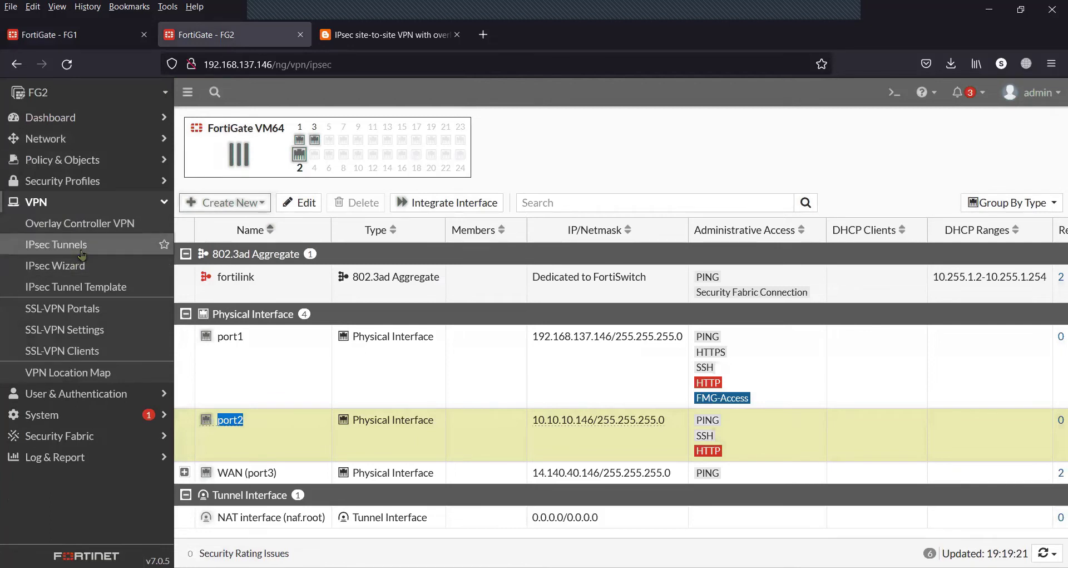
click(309, 194)
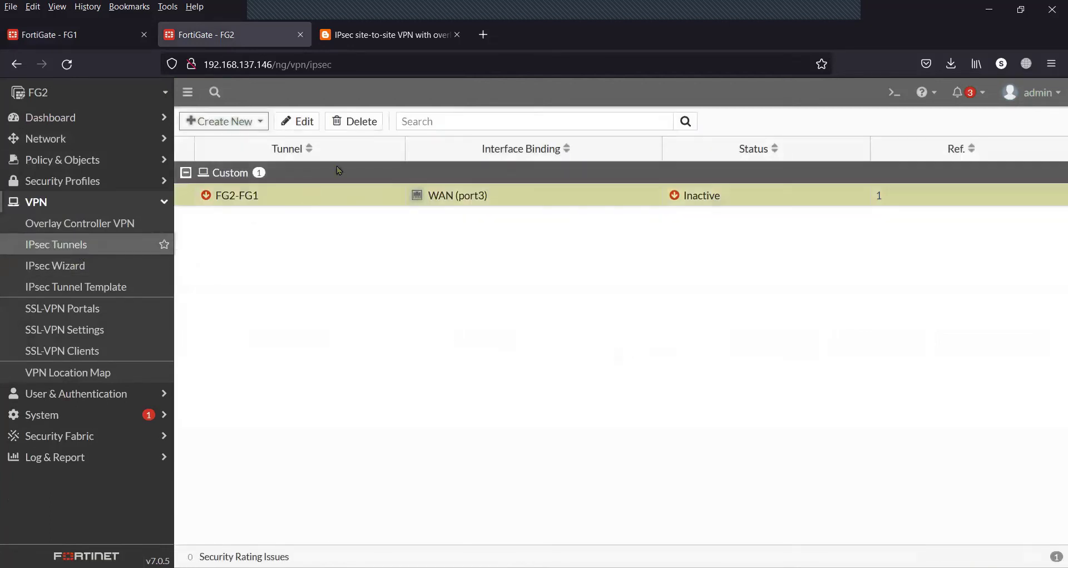
click(356, 122)
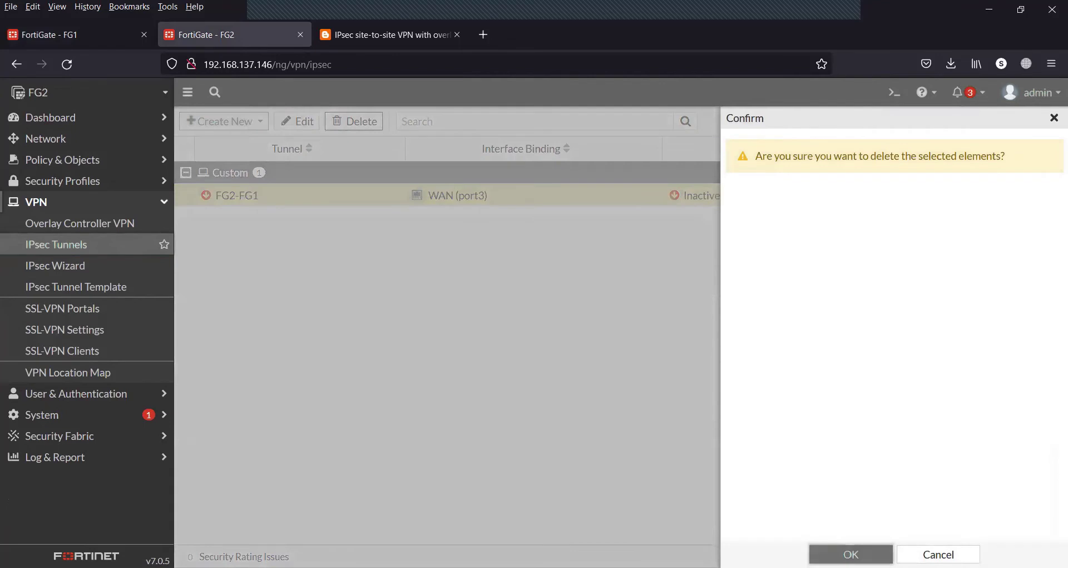
click(851, 553)
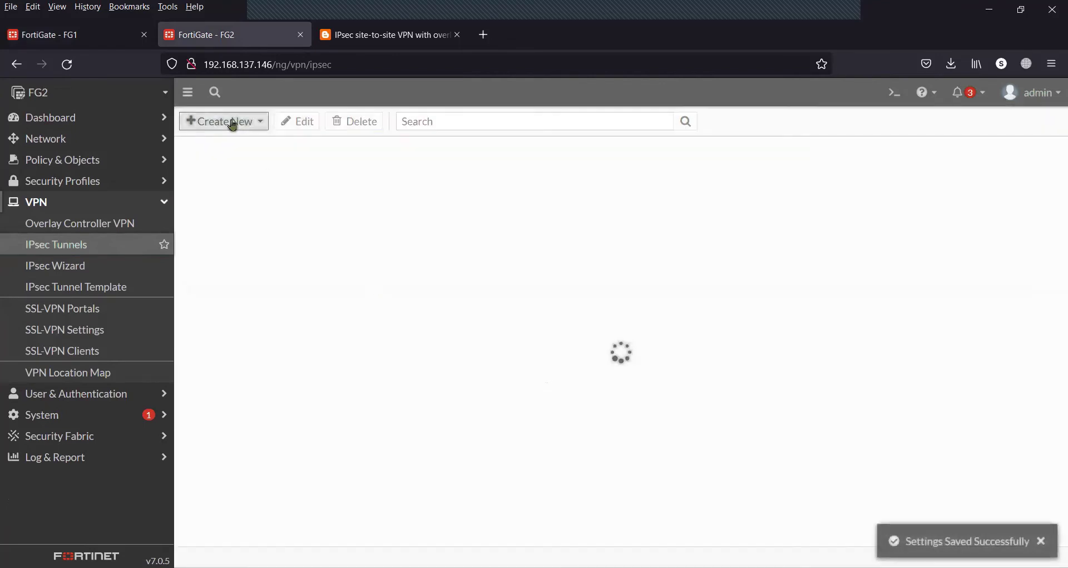
click(235, 123)
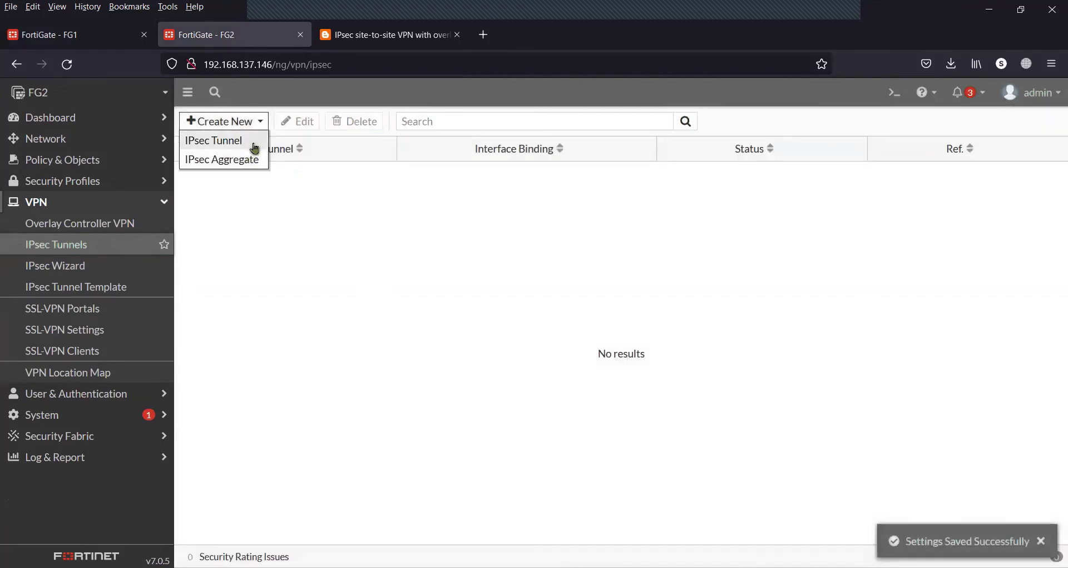
click(254, 143)
Name the new tunnel FG2-FG1 with the Custom template and continue to the full settings
click(415, 166)
text(FG2-FG1)
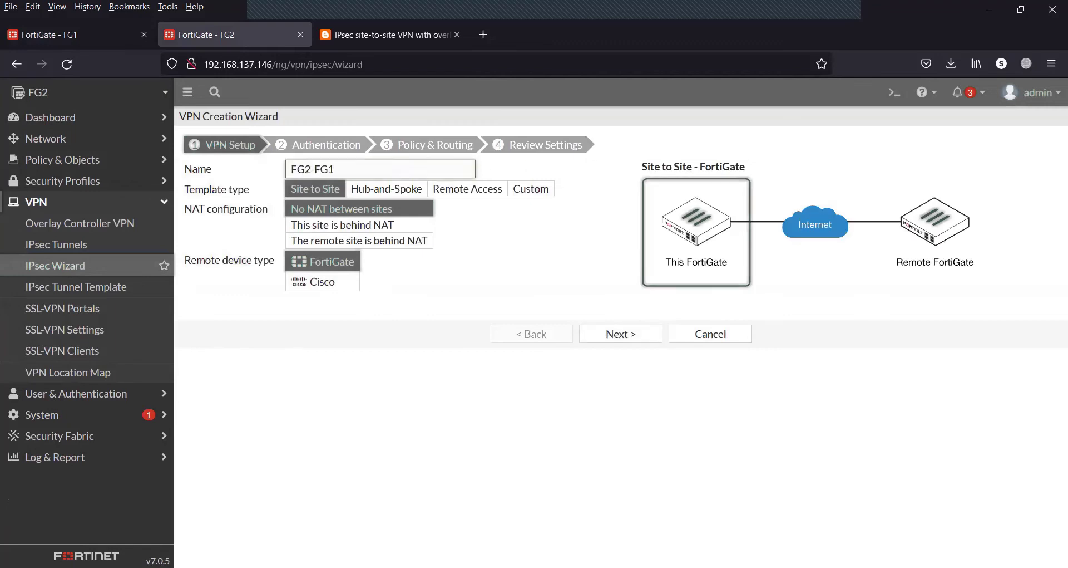
click(530, 189)
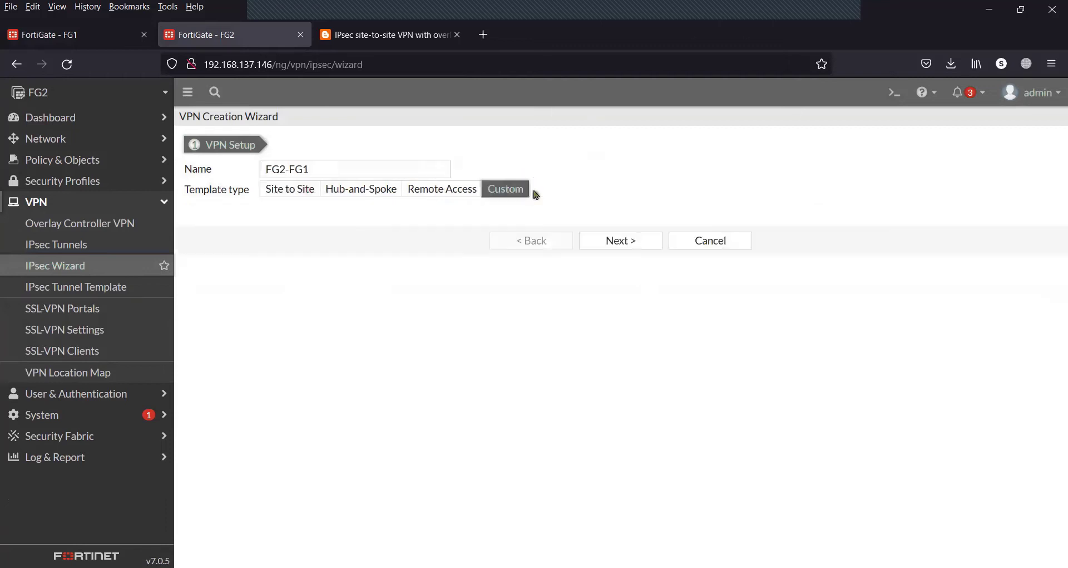
click(635, 244)
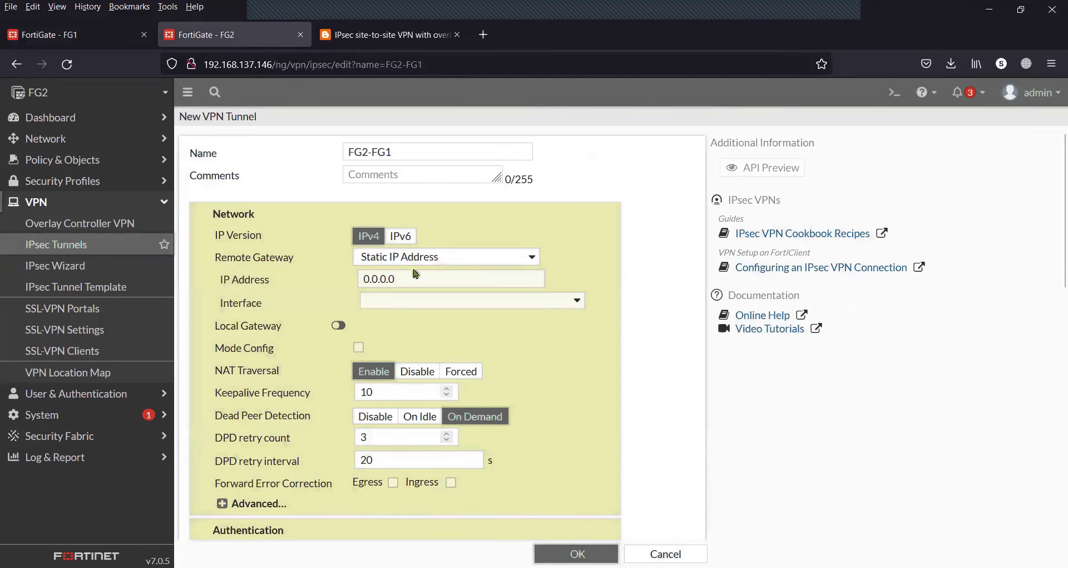
Set the remote gateway to 14.140.40.108, FG1's WAN address from the diagram
double_click(413, 276)
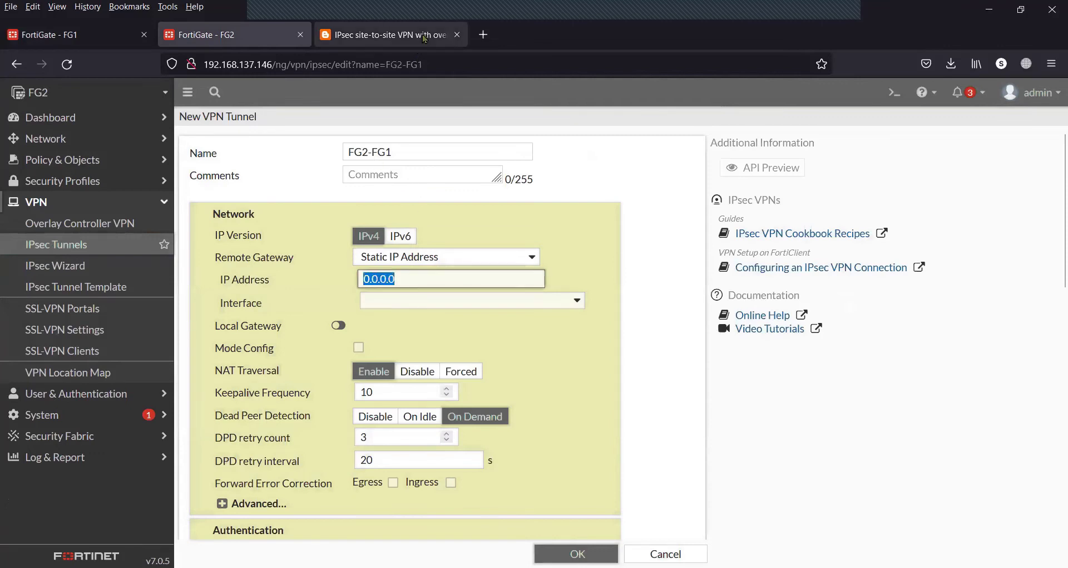
click(424, 37)
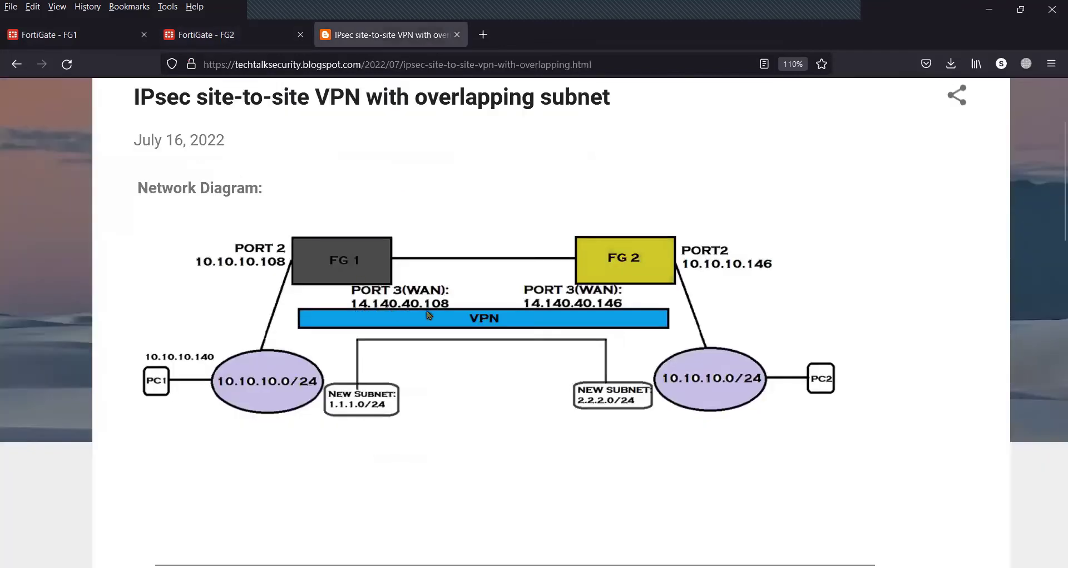
click(256, 40)
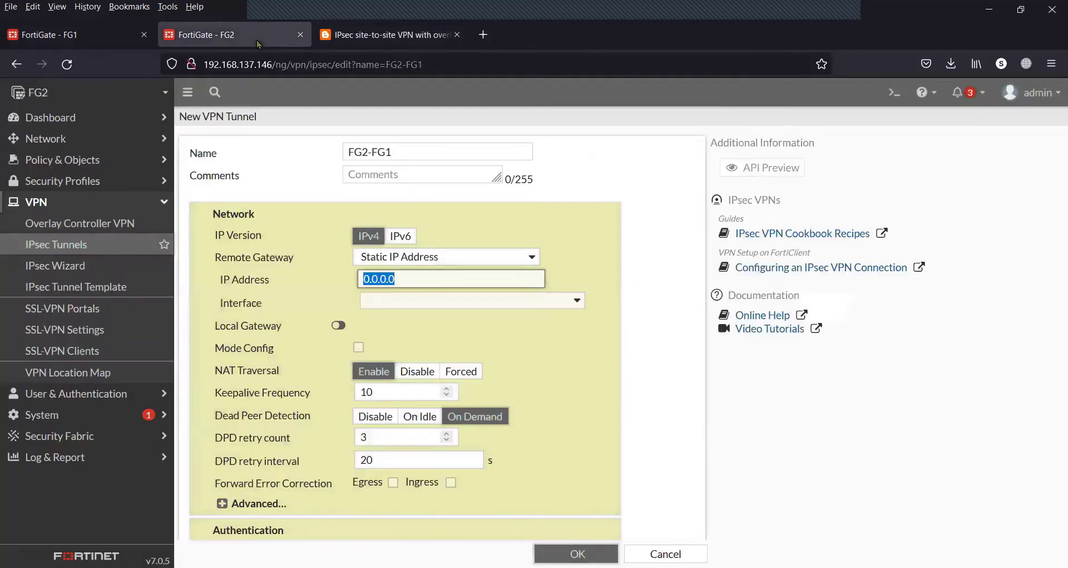
text(14.1)
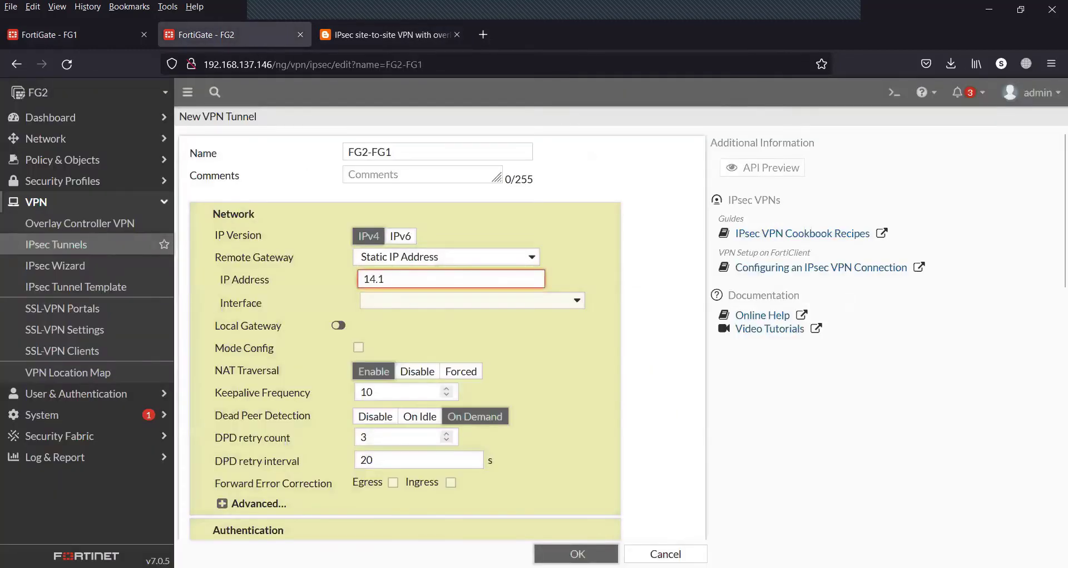
text(40.40.10)
Bind the FG2-FG1 tunnel to the WAN (port3) interface
click(426, 304)
mouse_move(398, 396)
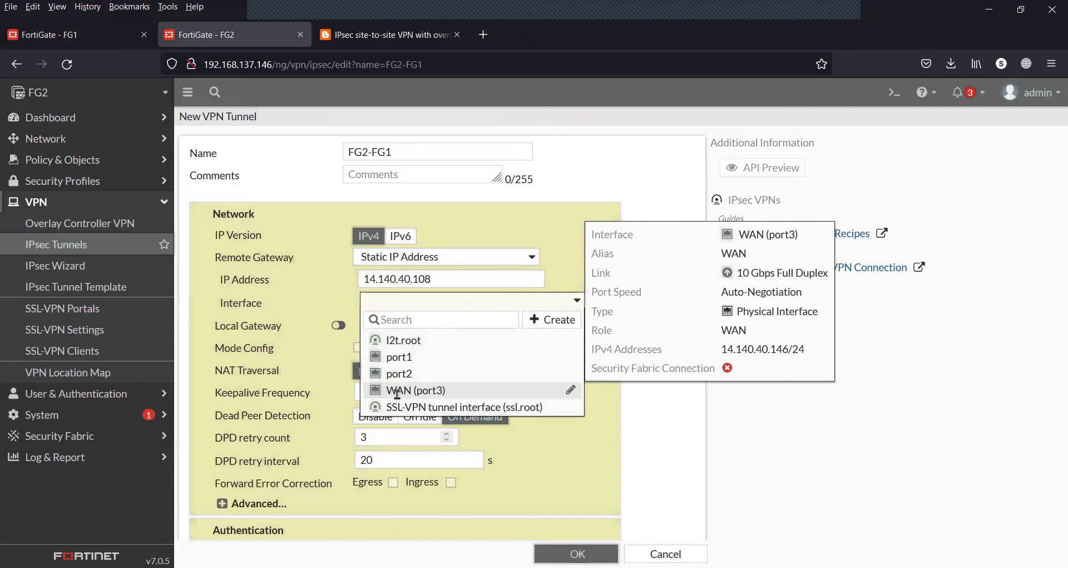
click(399, 392)
click(390, 34)
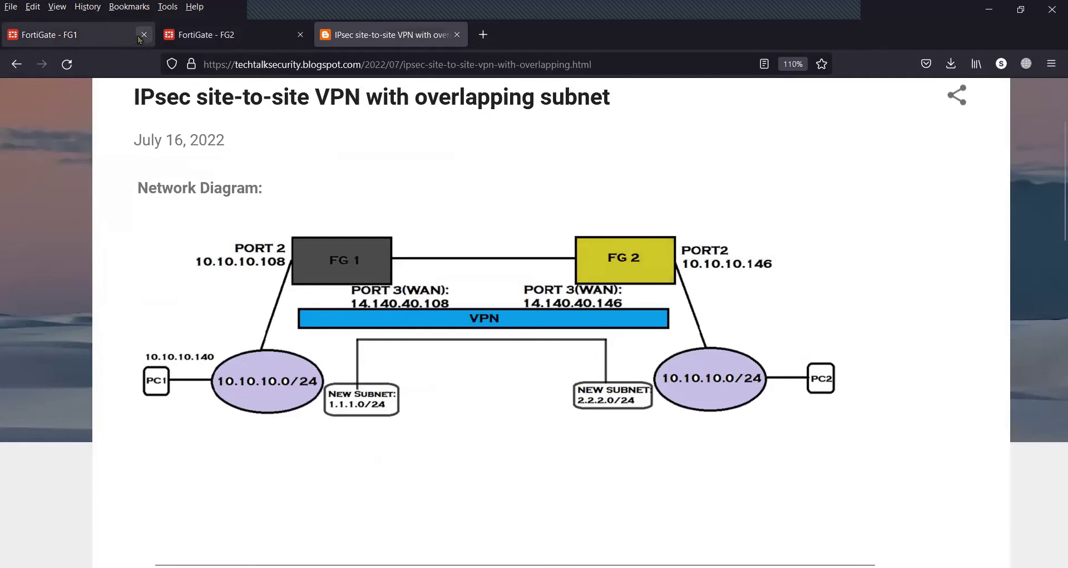
click(217, 33)
scroll(568, 371, down, 3)
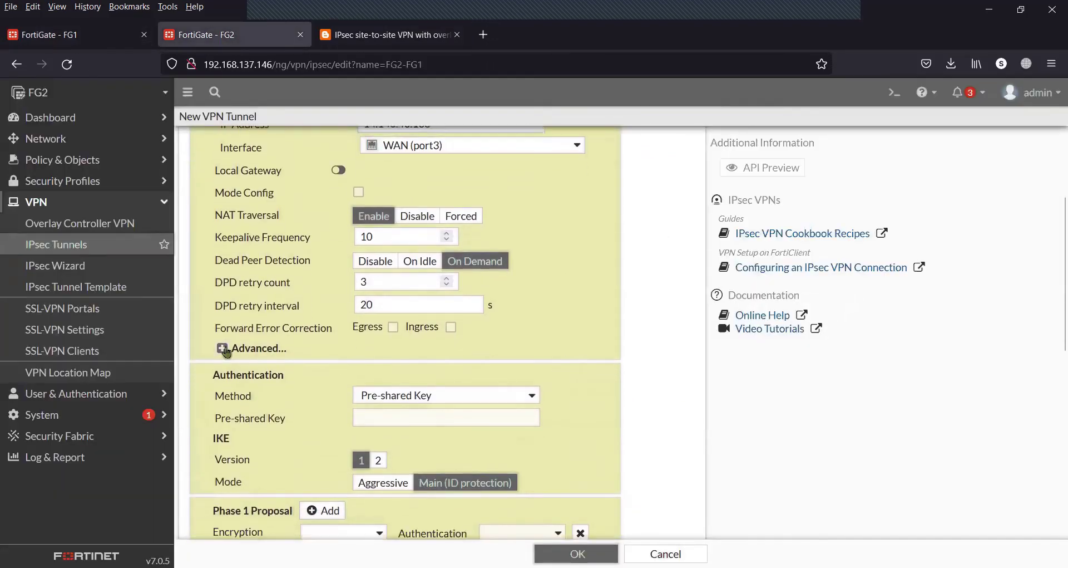
Expand the advanced options and enter the pre-shared key, shown in plain text
click(222, 348)
scroll(543, 466, down, 2)
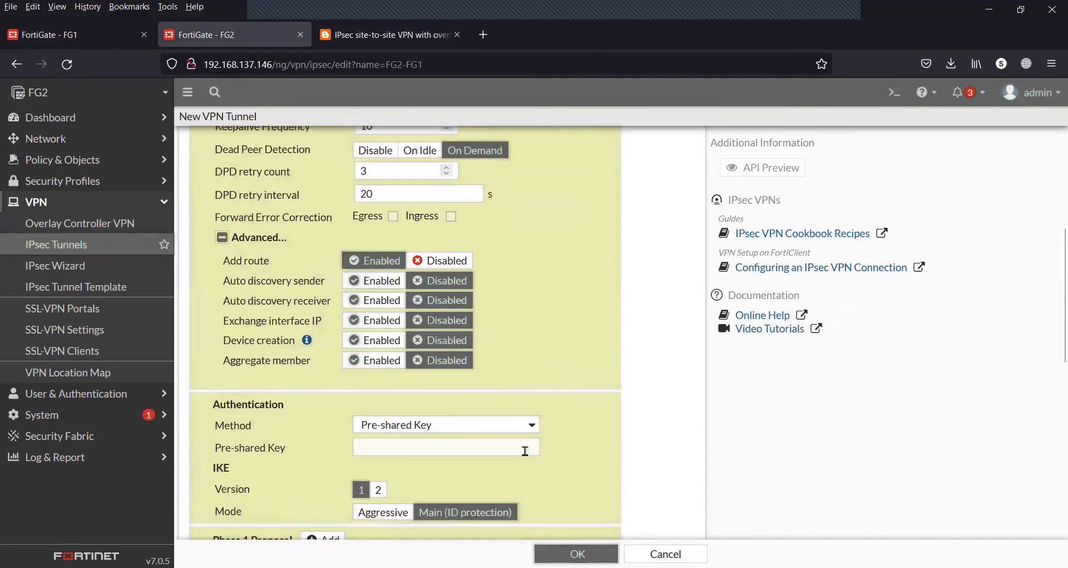
click(516, 448)
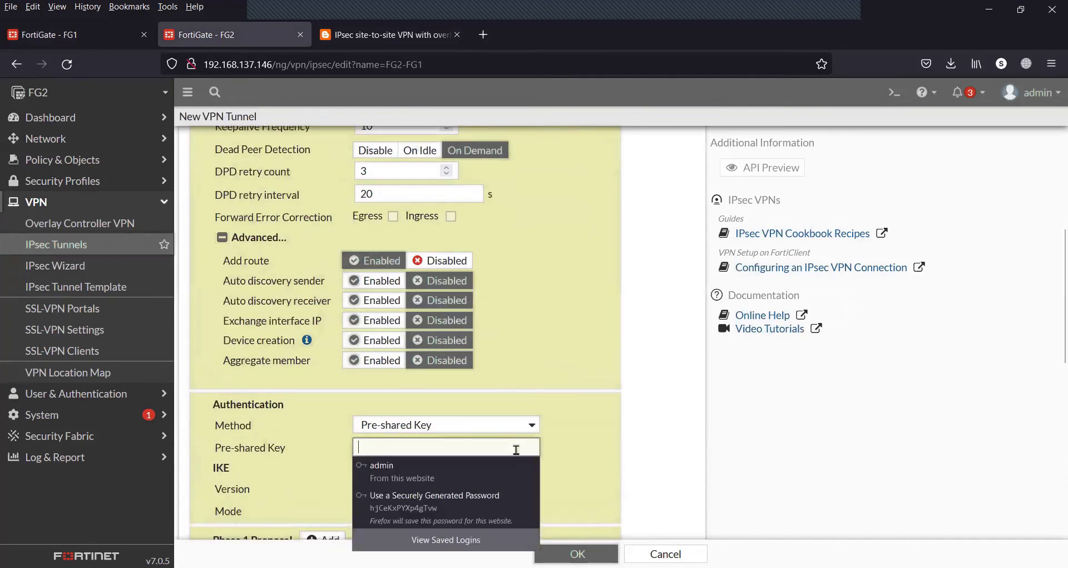
text(fortine)
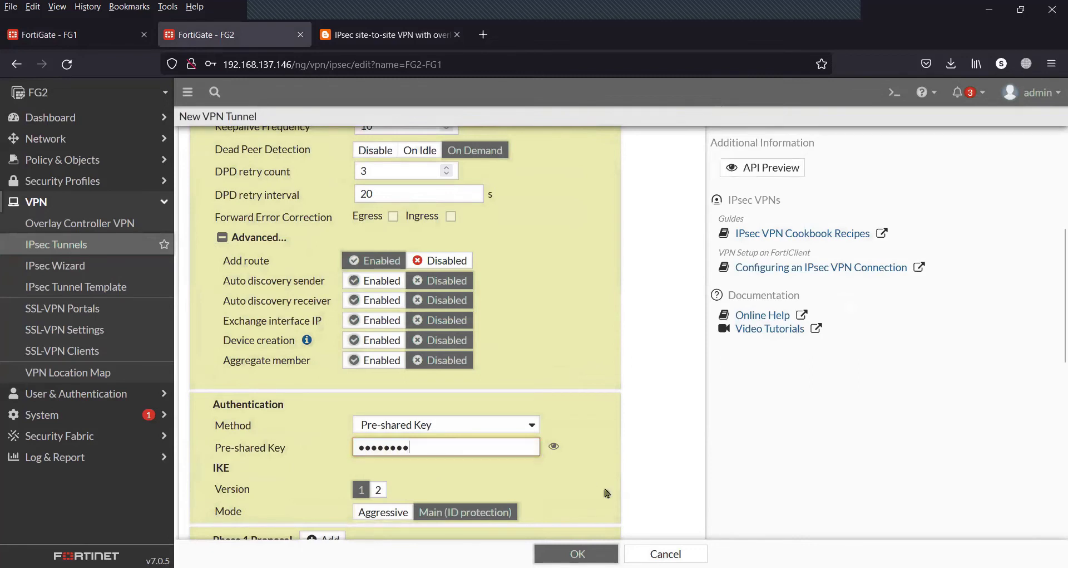
click(618, 492)
click(555, 450)
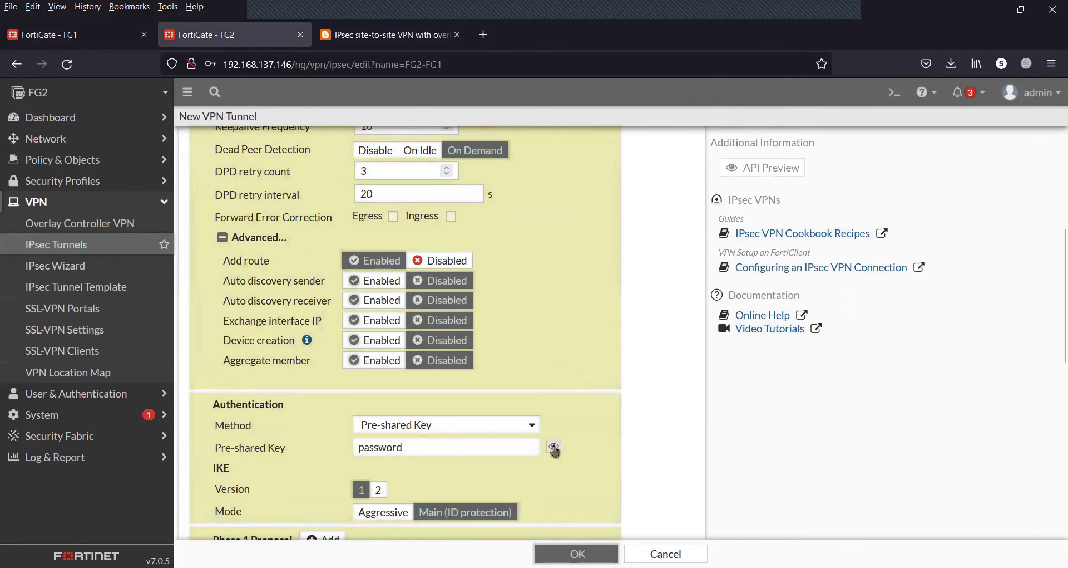
Remove three extra Phase 1 proposal rows and set the remaining one to DES with SHA1
scroll(554, 448, down, 3)
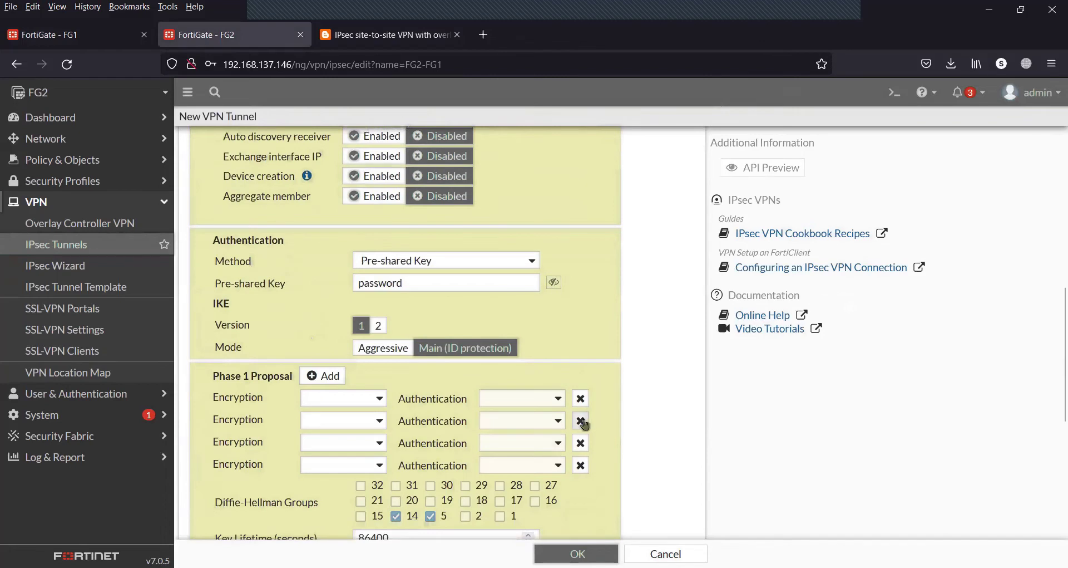
click(582, 421)
click(582, 420)
click(582, 420)
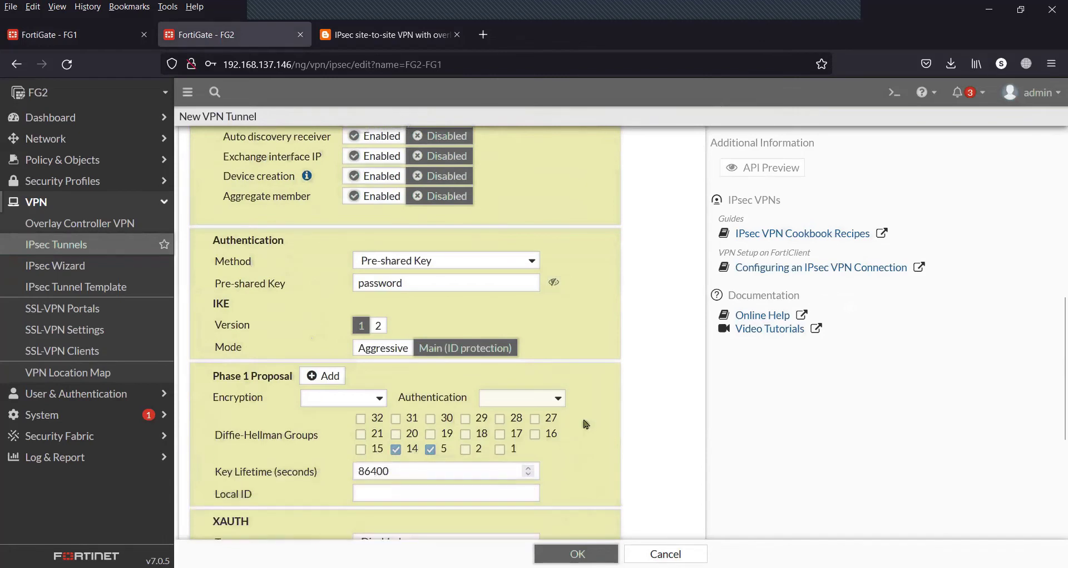
click(380, 398)
click(352, 438)
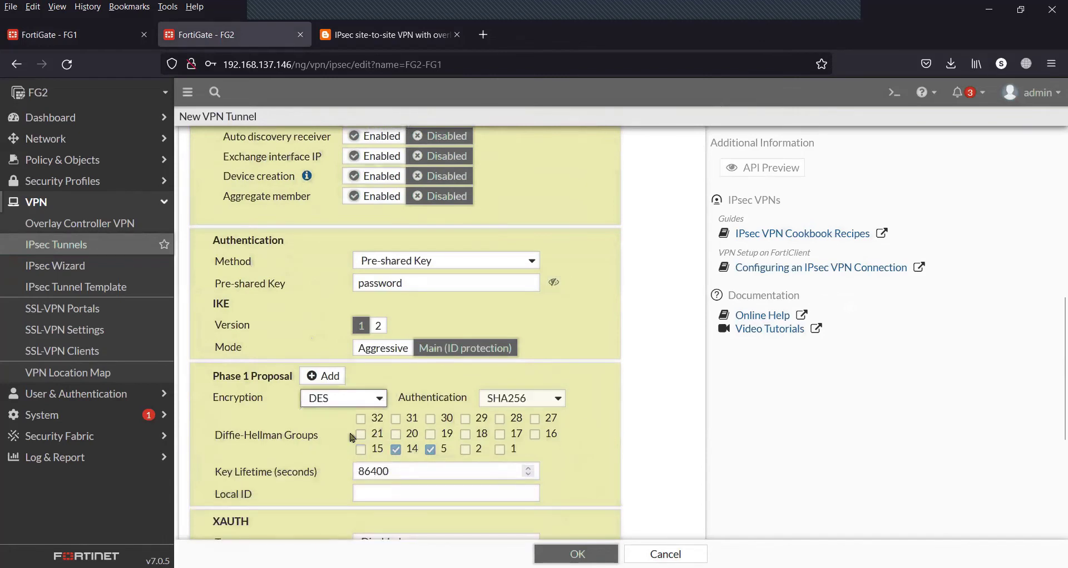
click(528, 399)
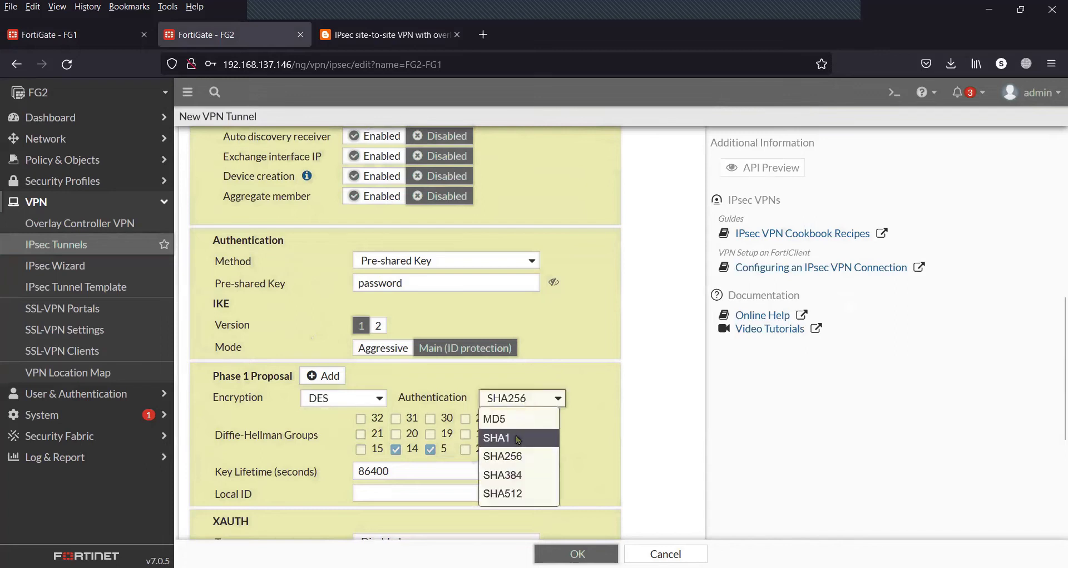
click(516, 436)
scroll(600, 448, down, 3)
scroll(601, 450, down, 2)
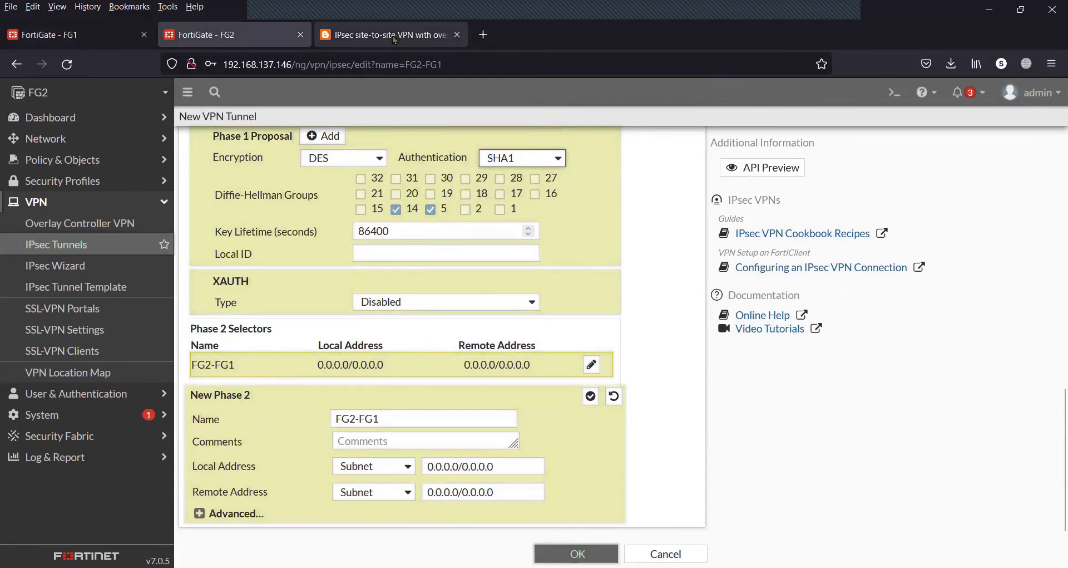
Set the Phase 2 local address to 2.2.2.0/24 and remote address to 1.1.1.0/24
click(396, 37)
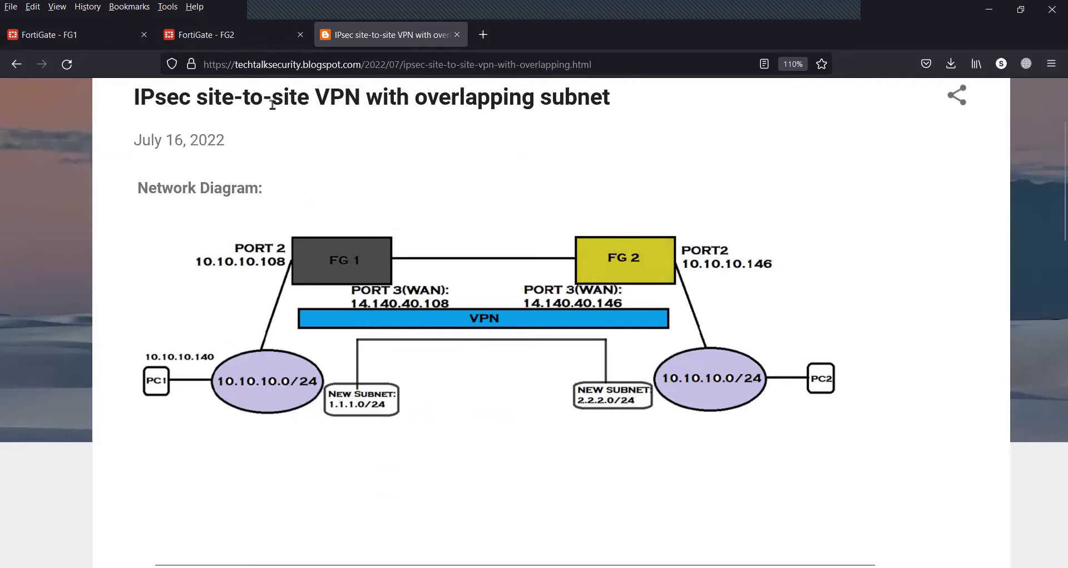
click(263, 41)
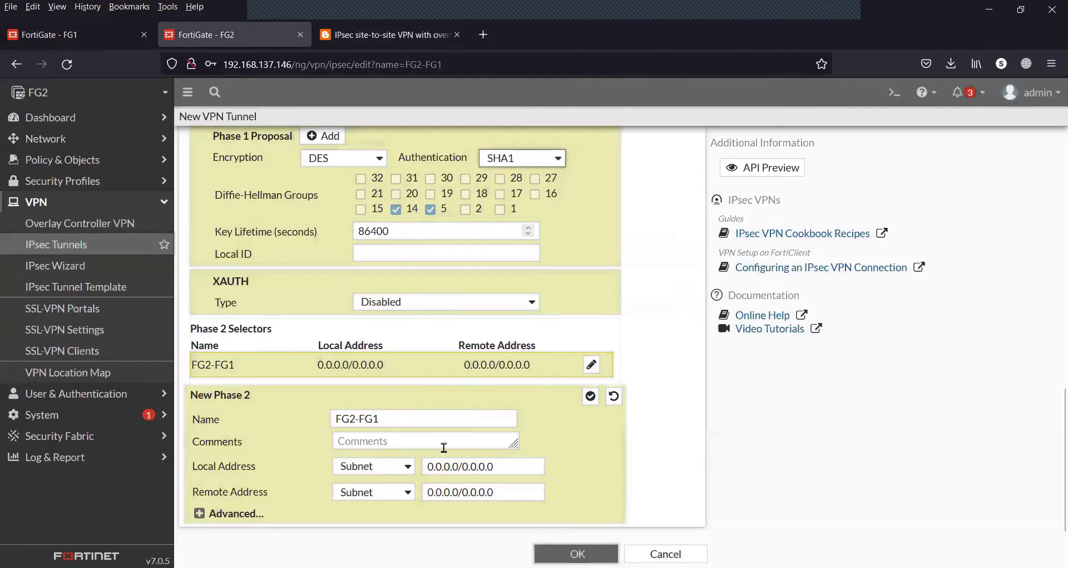
drag(504, 469, 404, 463)
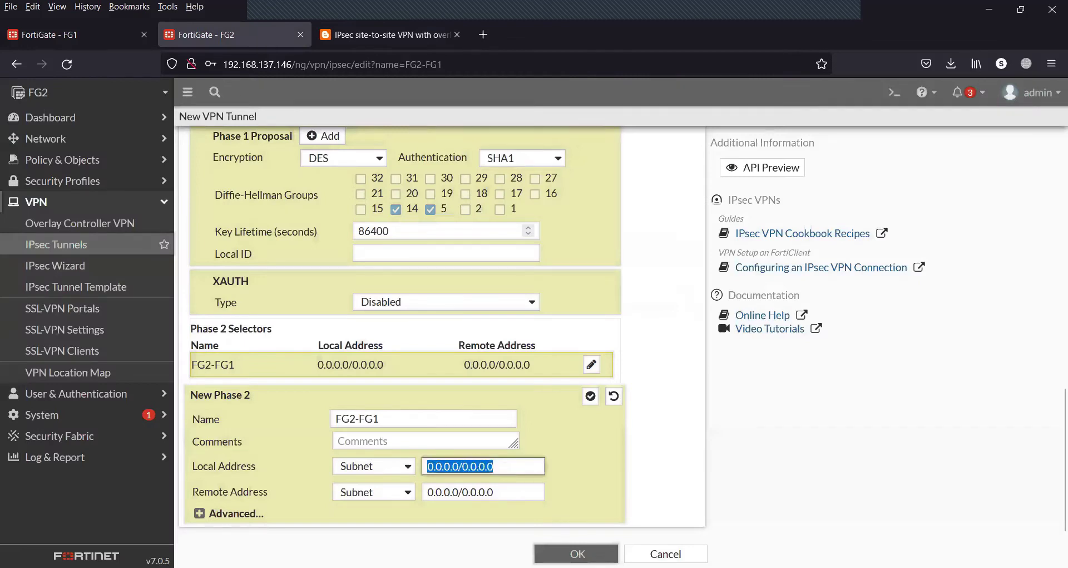
text(2.2.2.0/2)
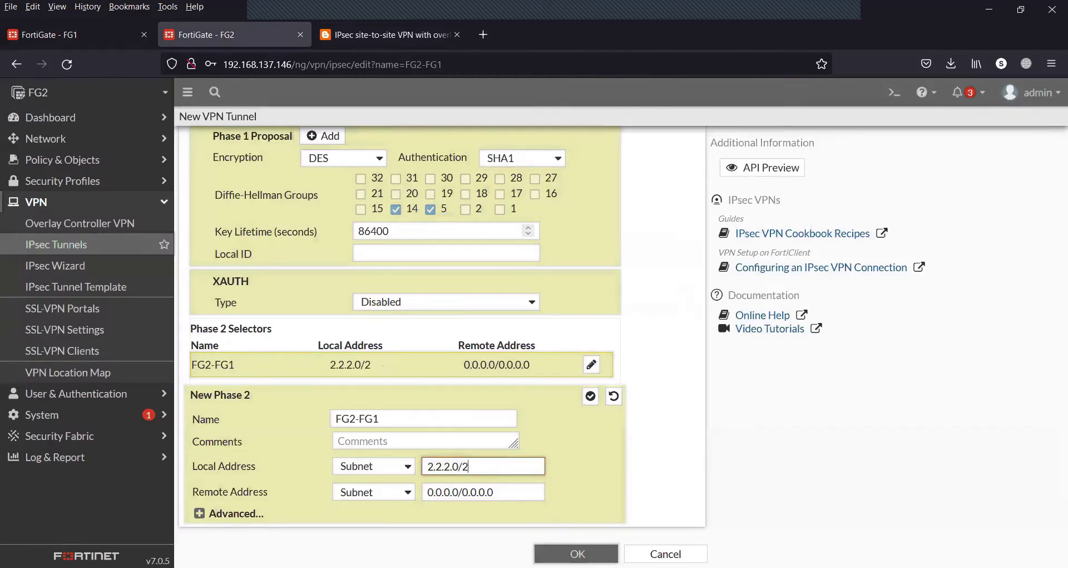
text(4)
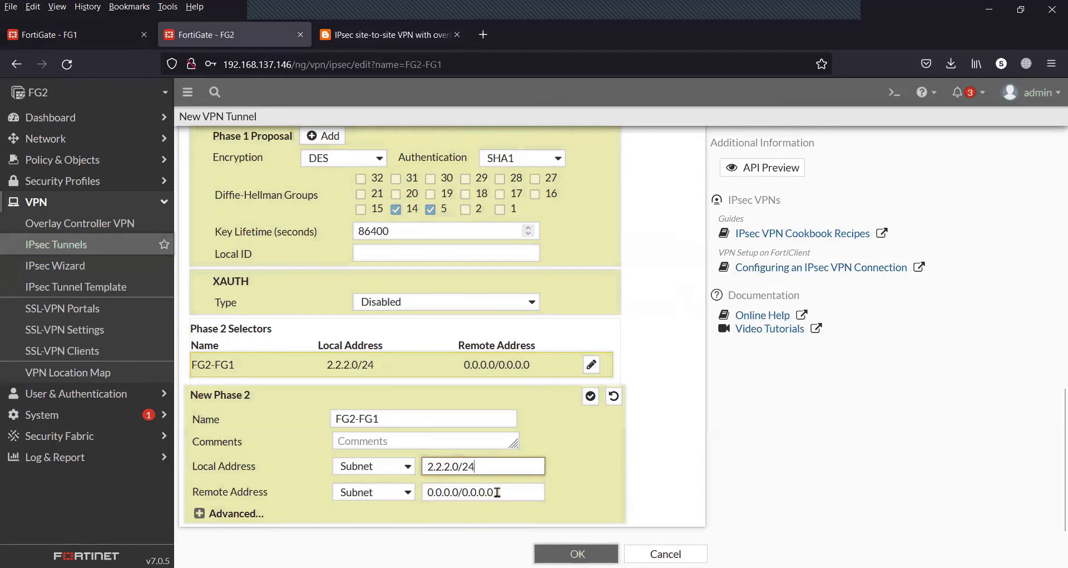
drag(494, 491, 384, 490)
text(1.1.1.0/24)
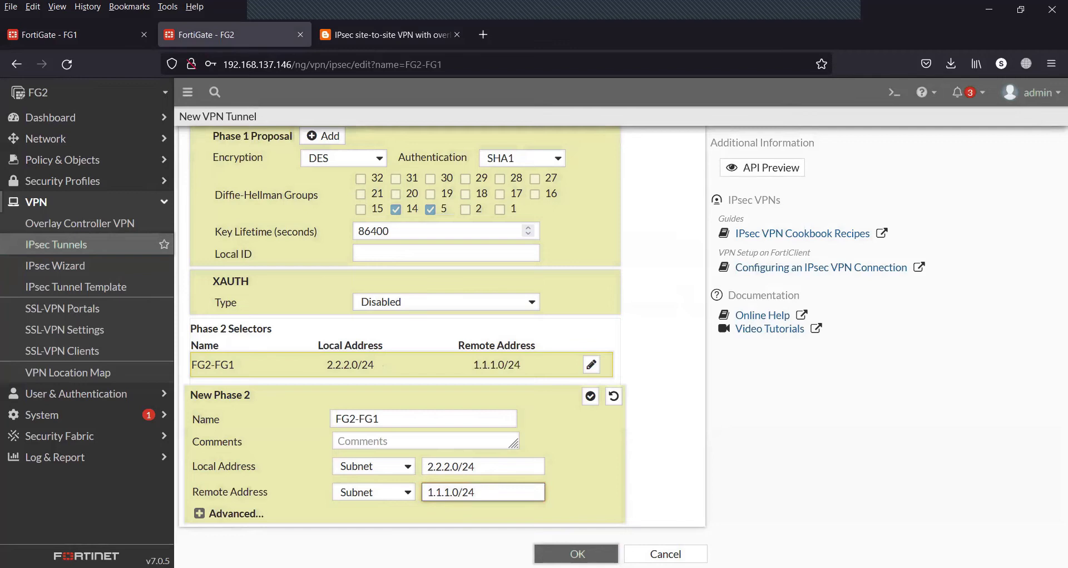
Remove four extra Phase 2 proposals, set the remaining one to DES, and save the tunnel
click(201, 513)
scroll(203, 513, down, 4)
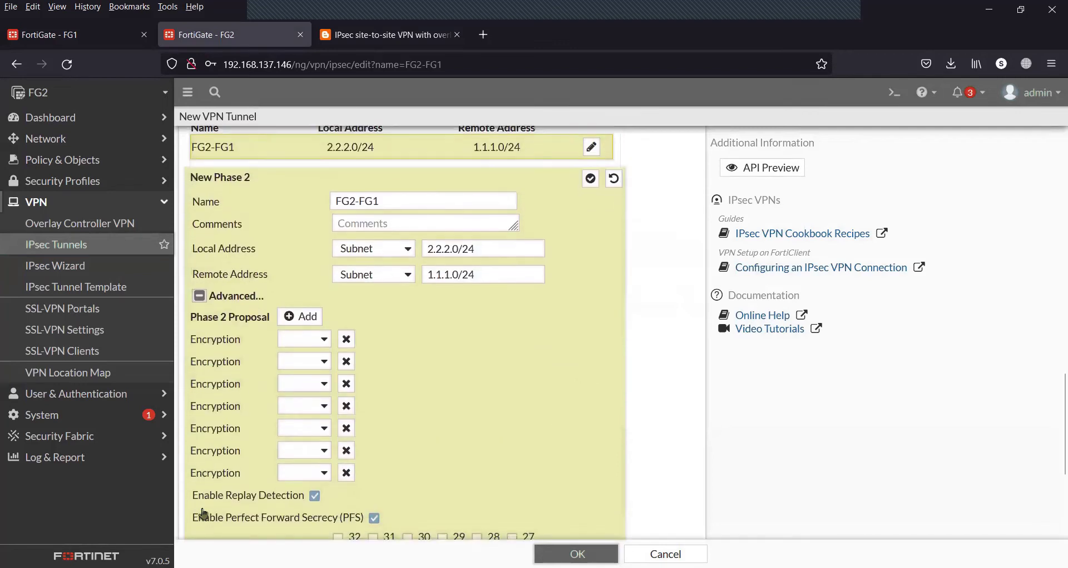
click(346, 361)
click(346, 361)
click(346, 361)
click(346, 362)
click(346, 360)
click(346, 360)
click(318, 337)
click(300, 394)
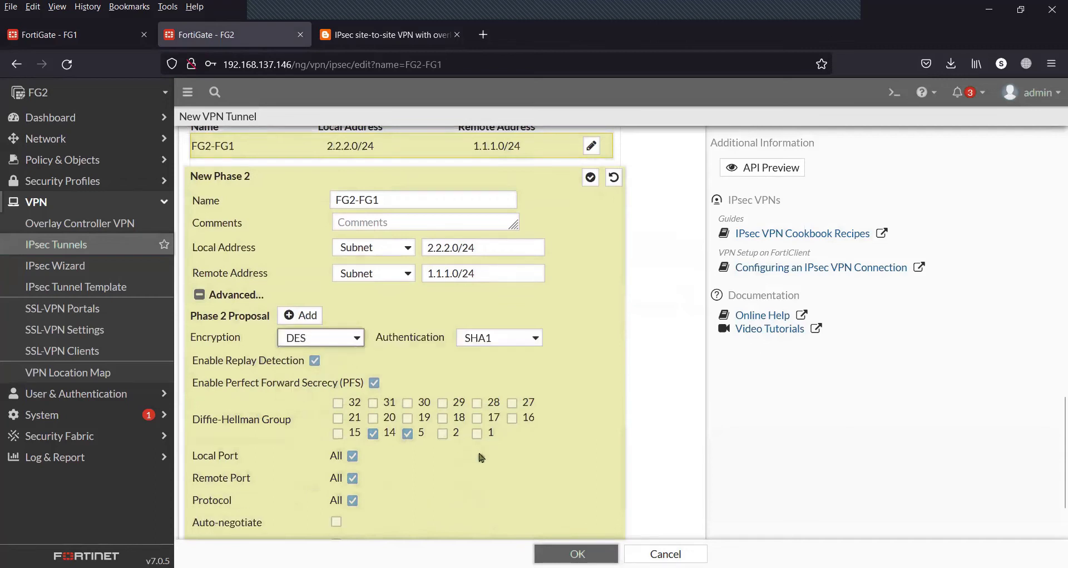
scroll(481, 457, down, 2)
click(565, 550)
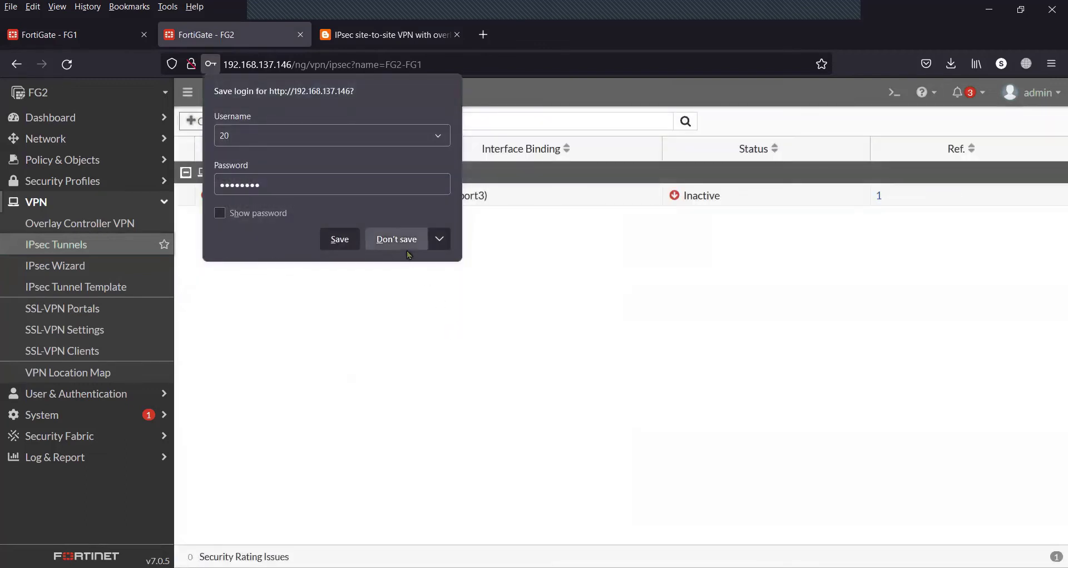
Decline Firefox's save-login prompt, collapse FG2's VPN menu, and view the blog's overlapping-subnet diagram
click(406, 249)
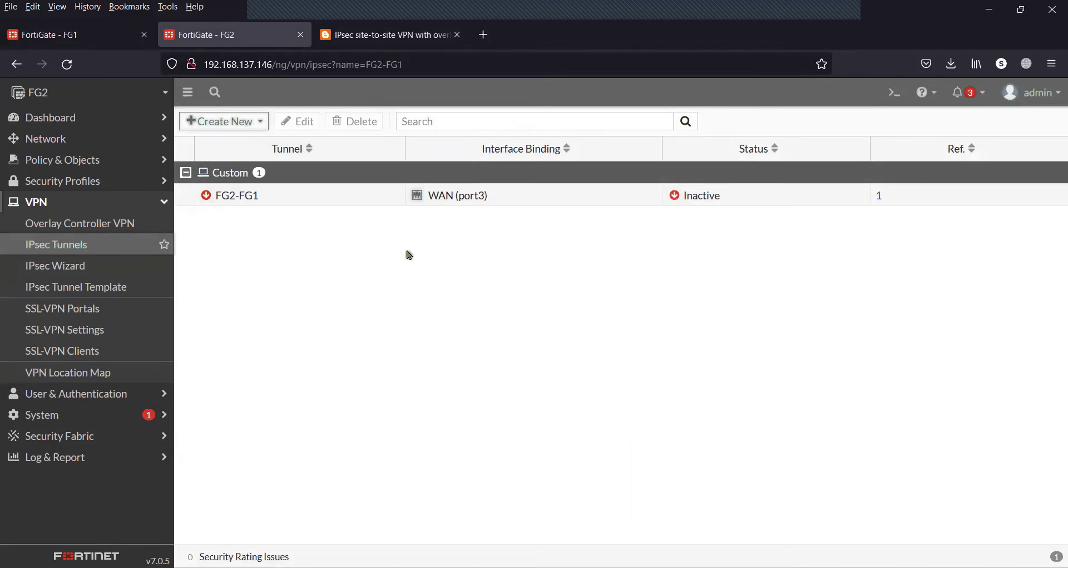
click(160, 207)
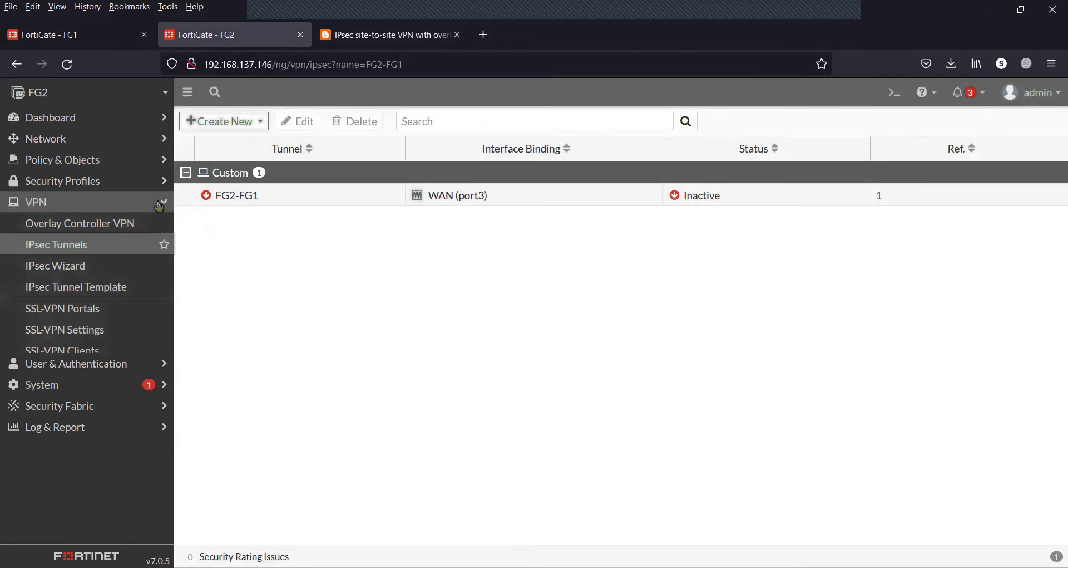
click(107, 34)
click(389, 34)
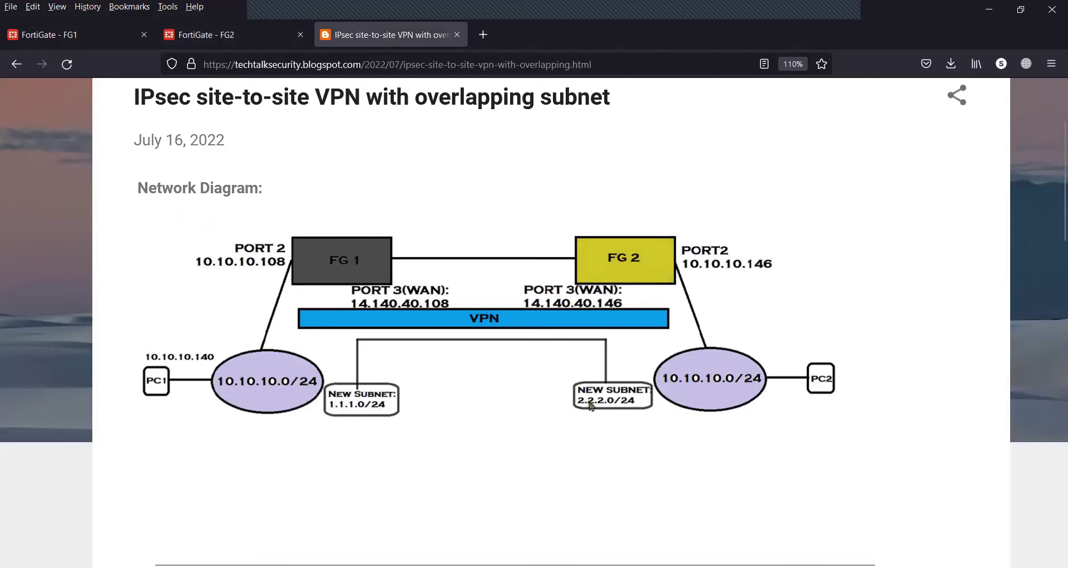
Start a new static route on FG1 under Network > Static Routes
click(97, 42)
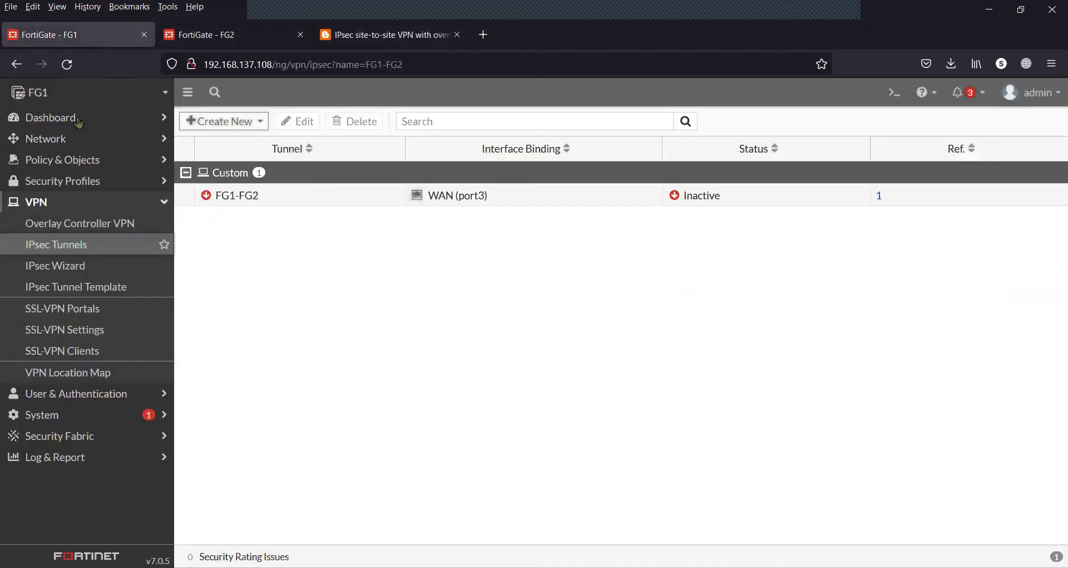
click(87, 206)
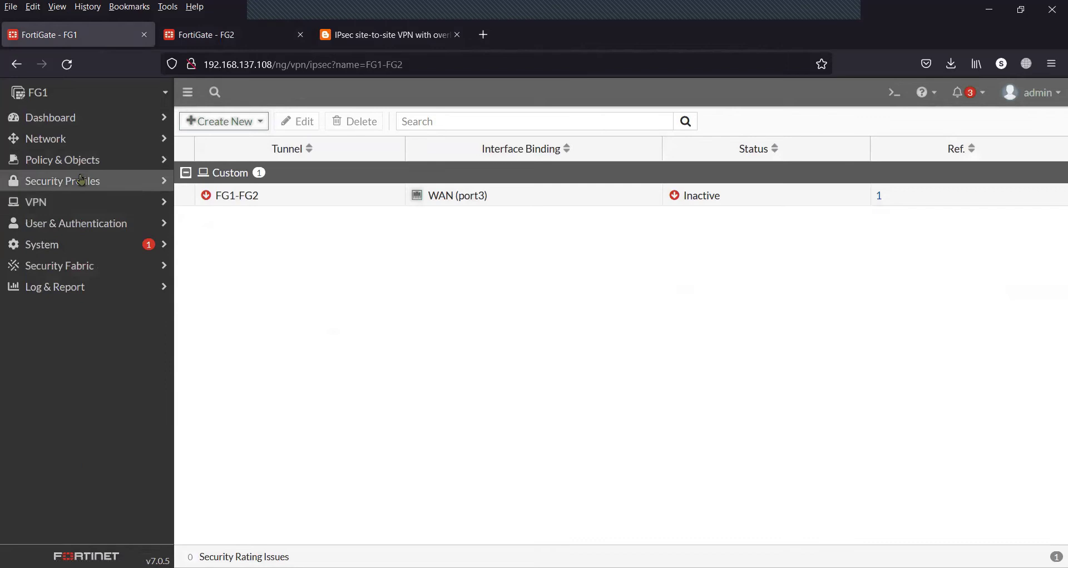
click(84, 145)
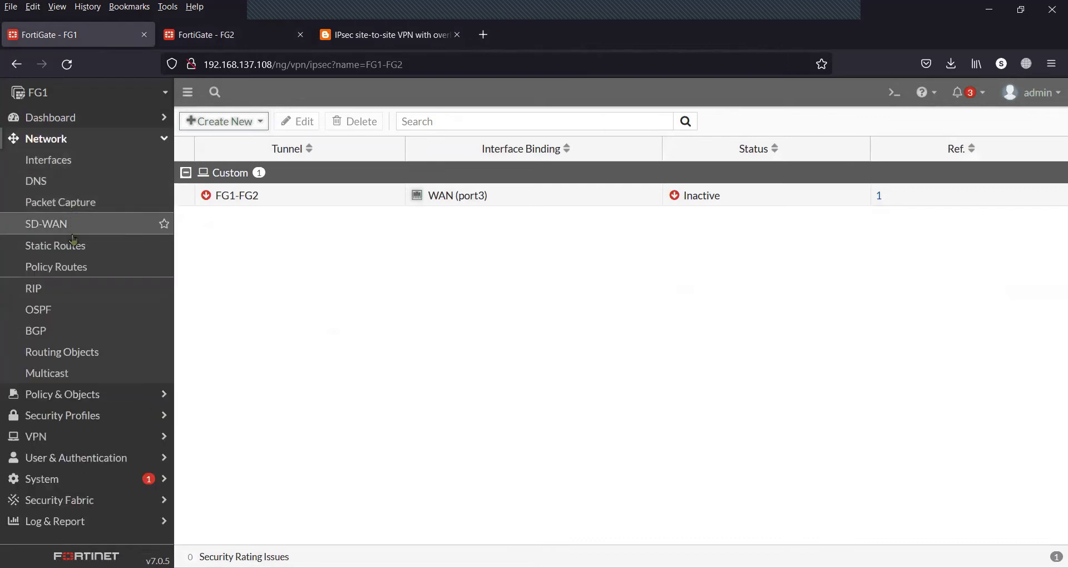
click(78, 255)
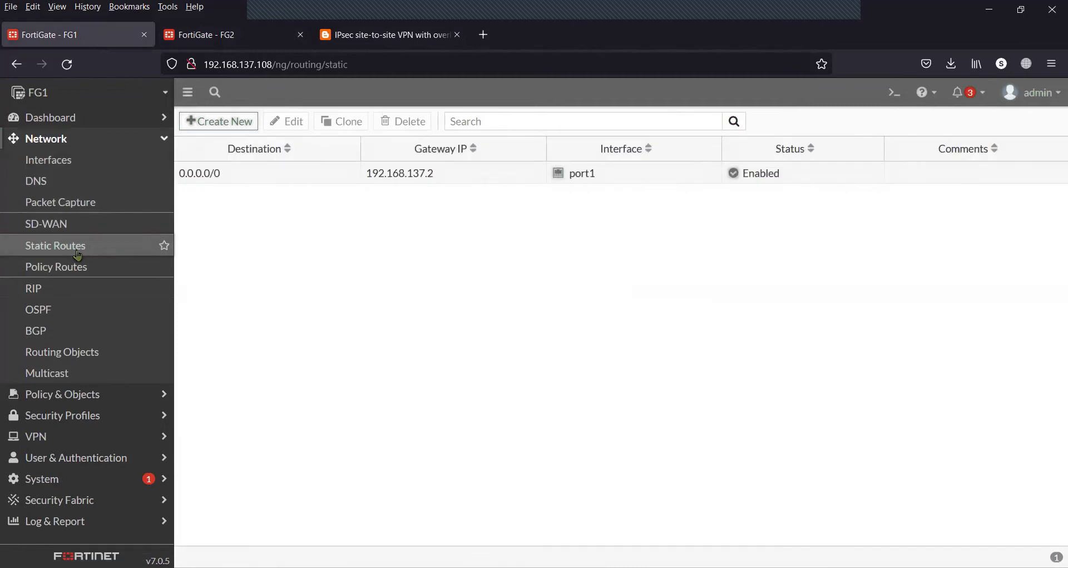
click(241, 120)
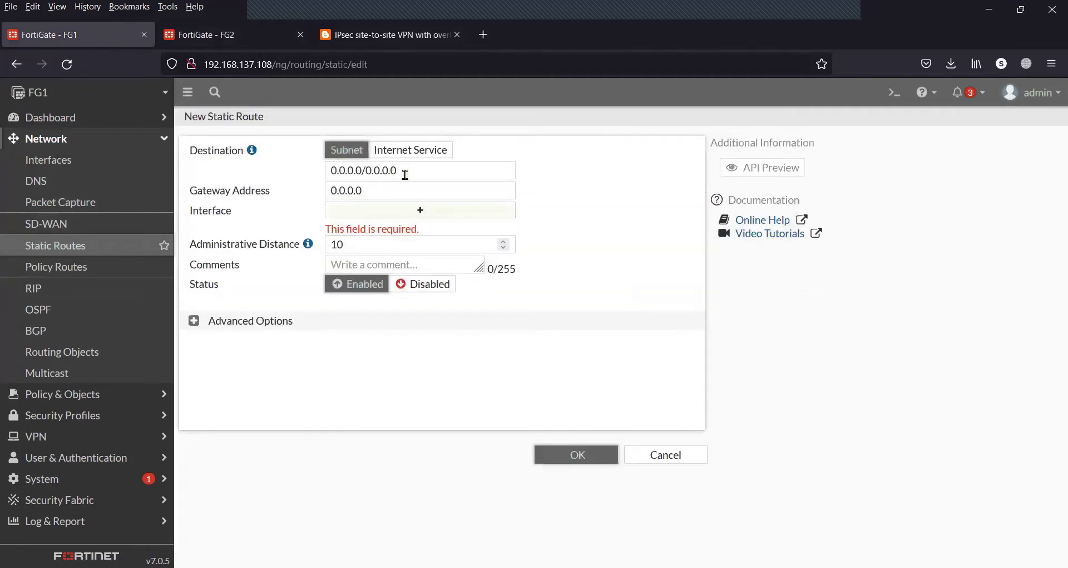
Route destination 2.2.2.0/24 through the FG1-FG2 tunnel interface and save it
drag(405, 174, 295, 174)
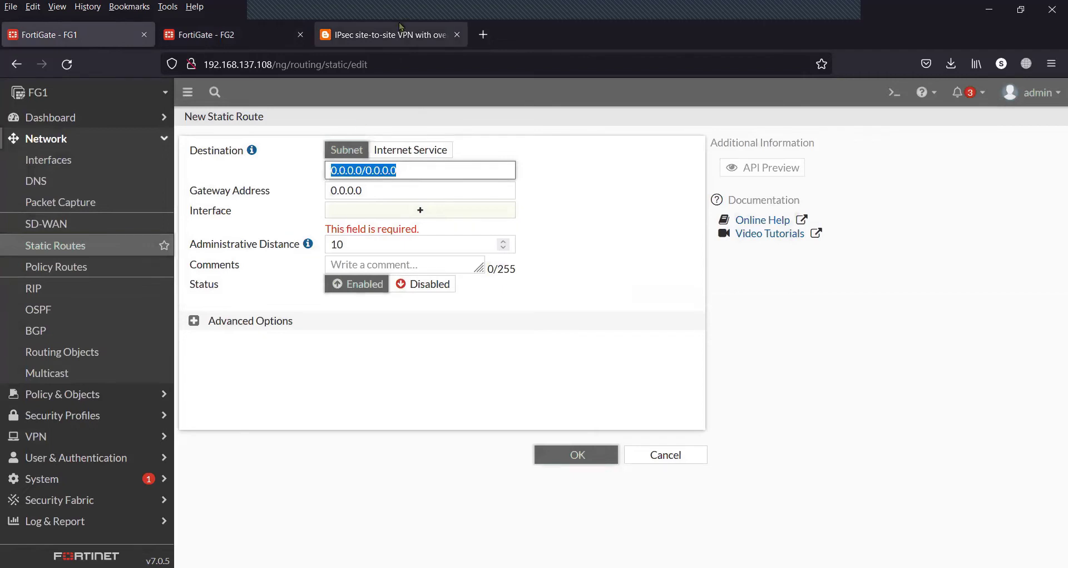
click(390, 35)
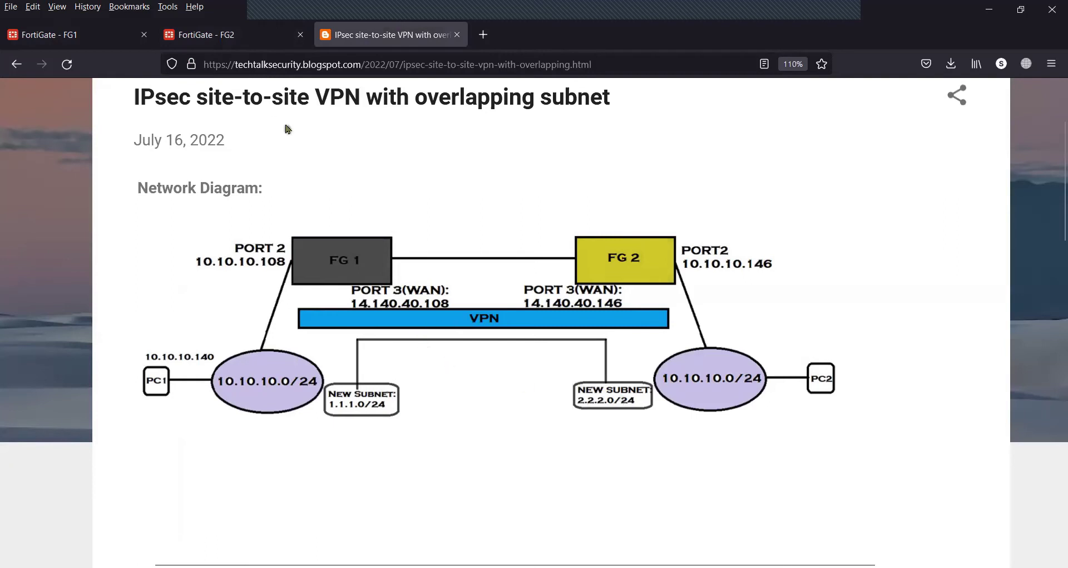
click(69, 36)
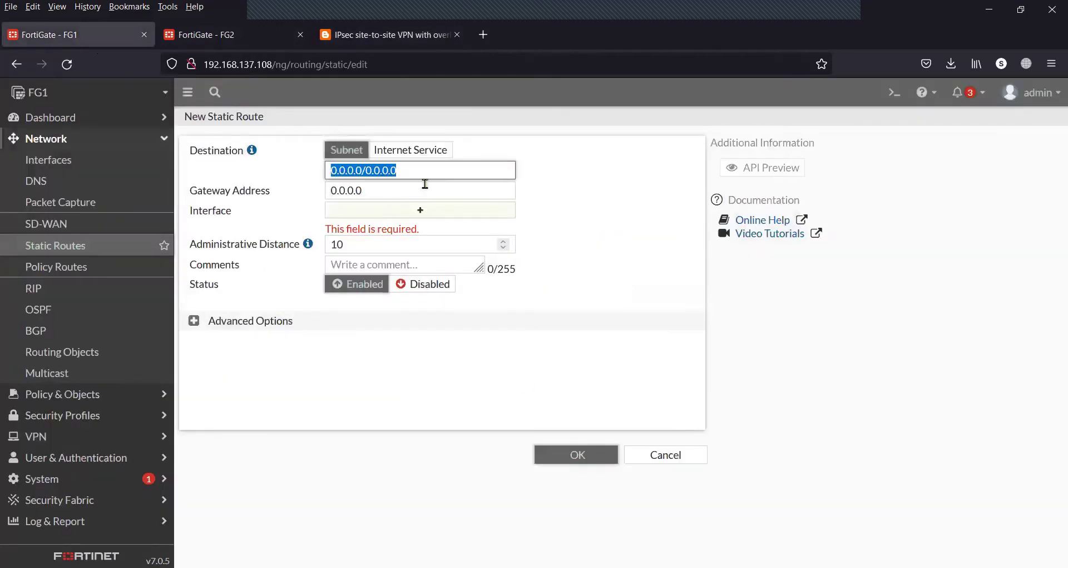
text(2.2.2.)
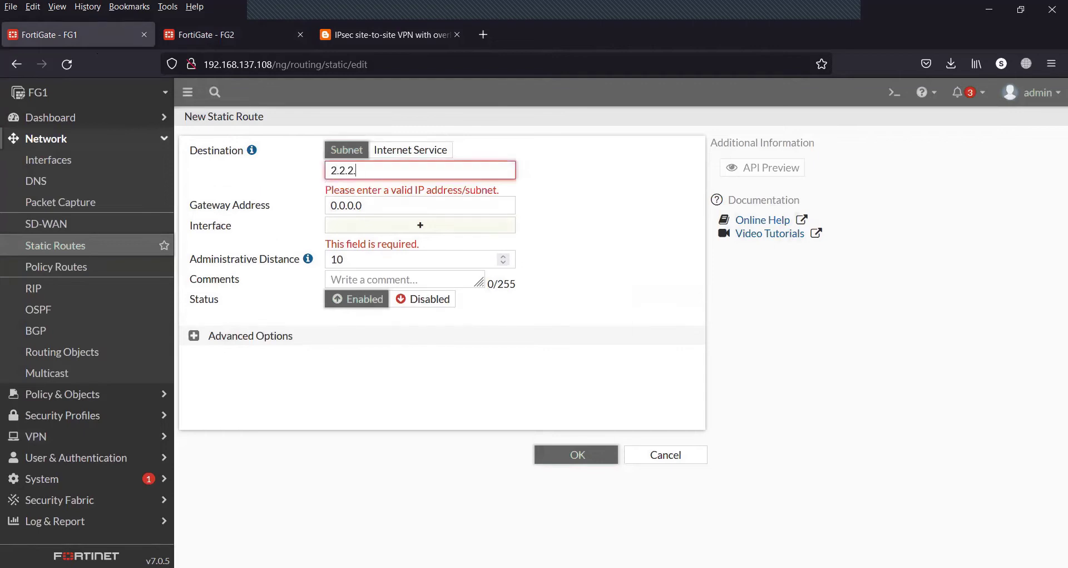
text(0/24)
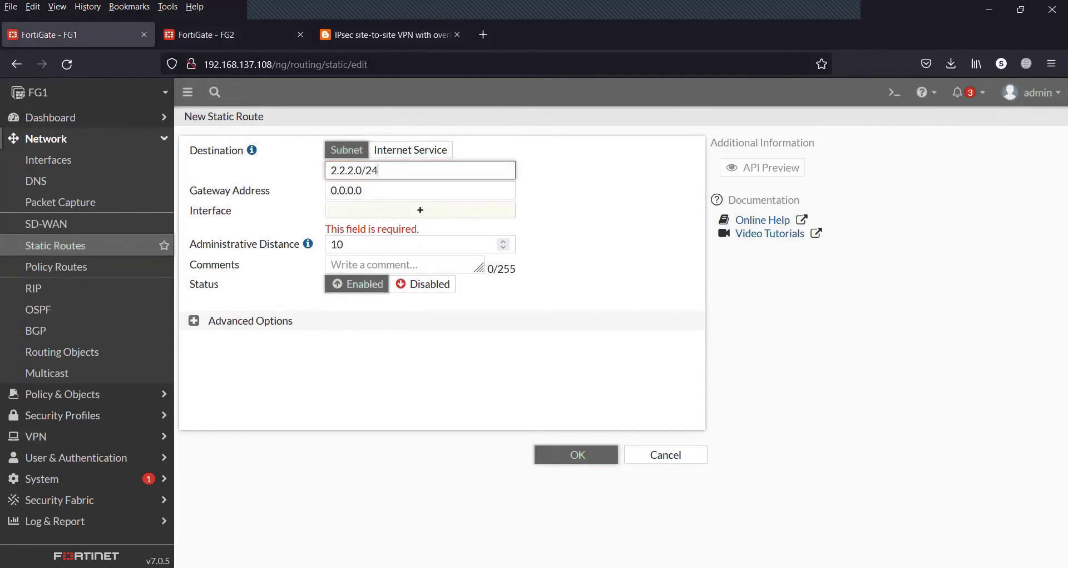
click(424, 209)
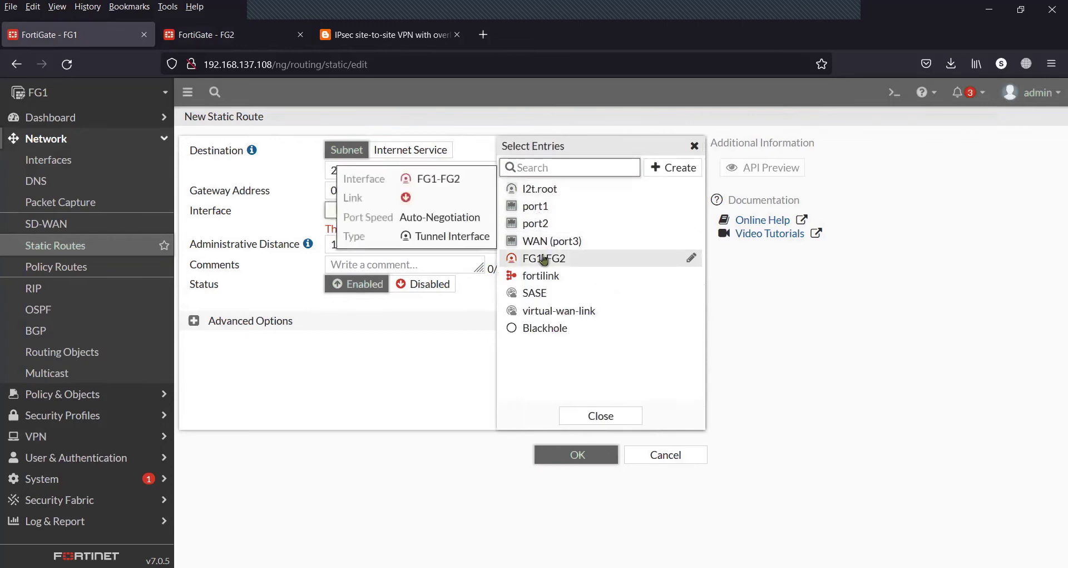
click(544, 259)
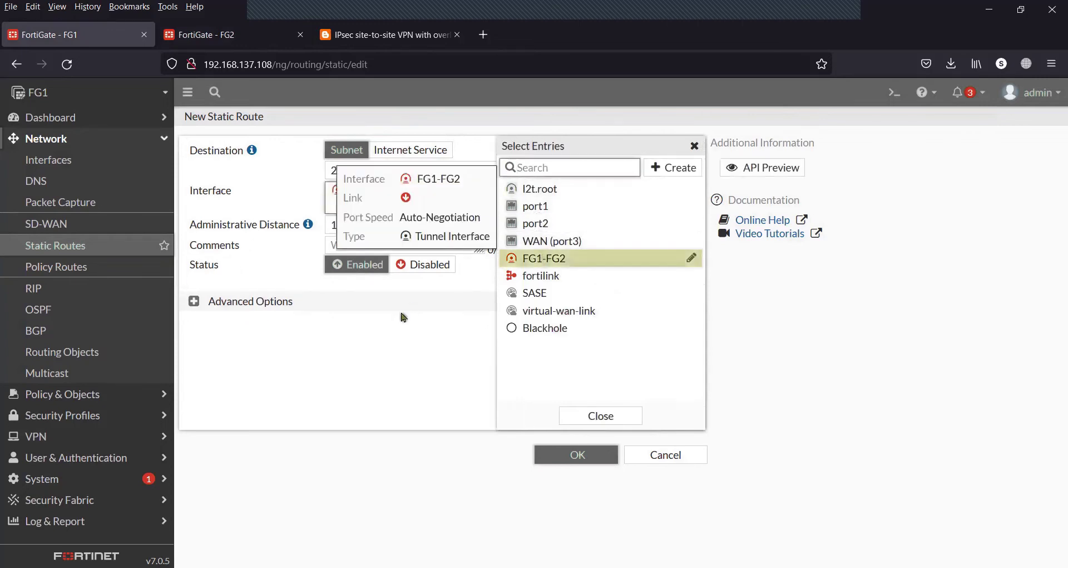
click(402, 314)
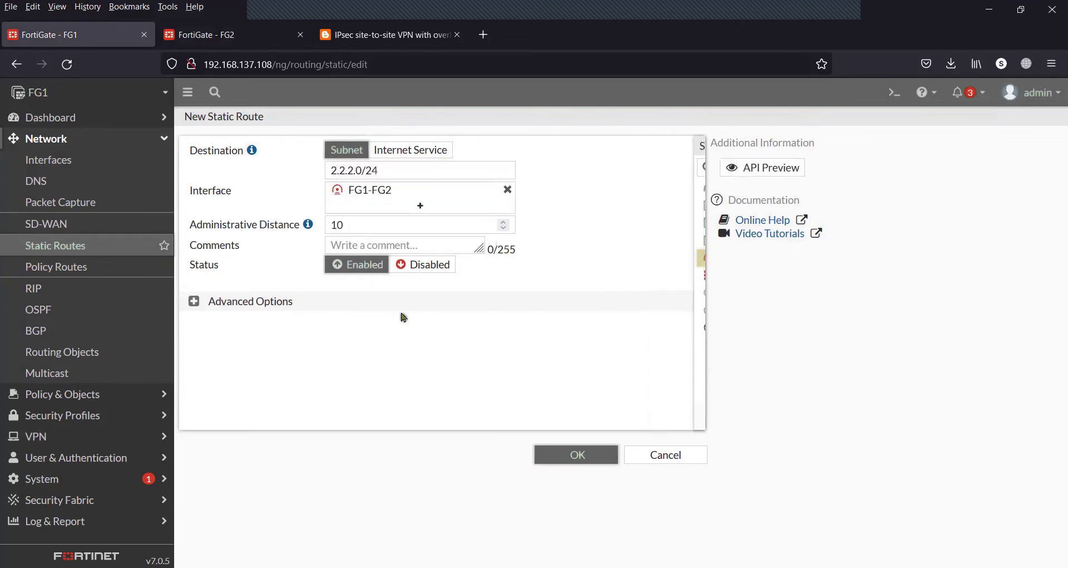
click(550, 460)
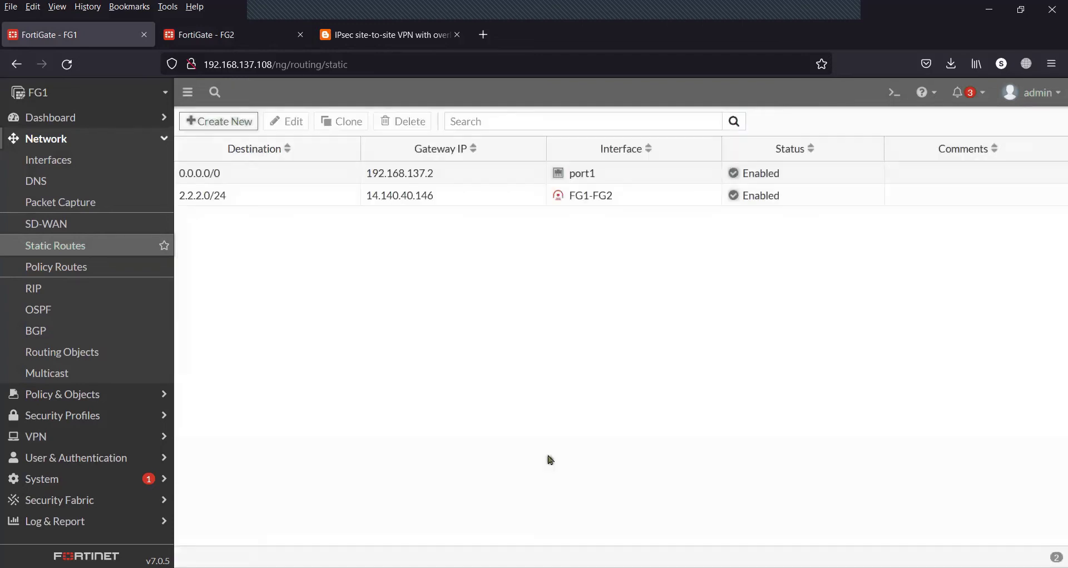
Start a new static route on FG2 under Network > Static Routes
click(229, 35)
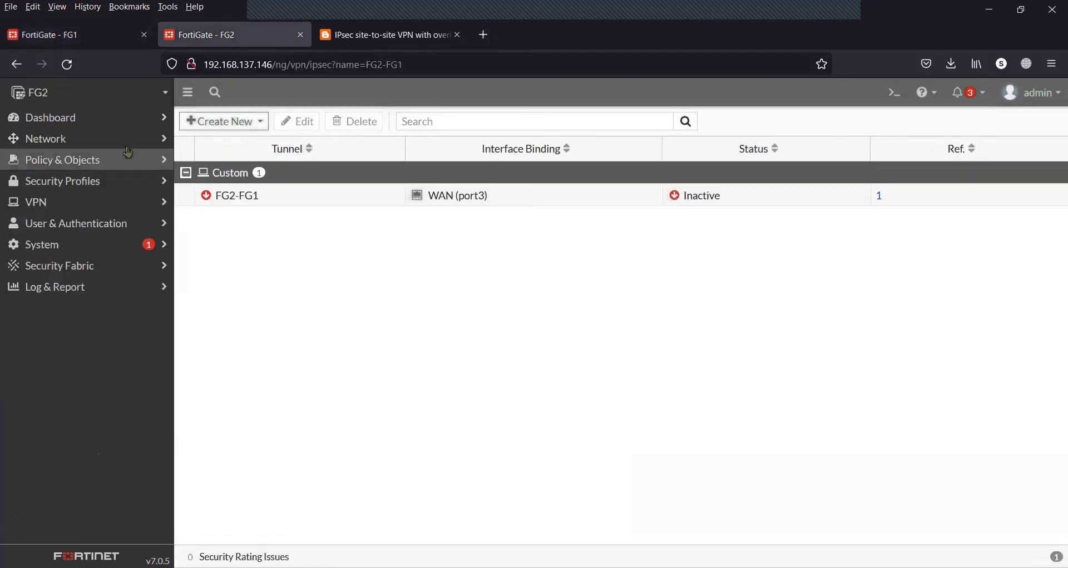
click(100, 138)
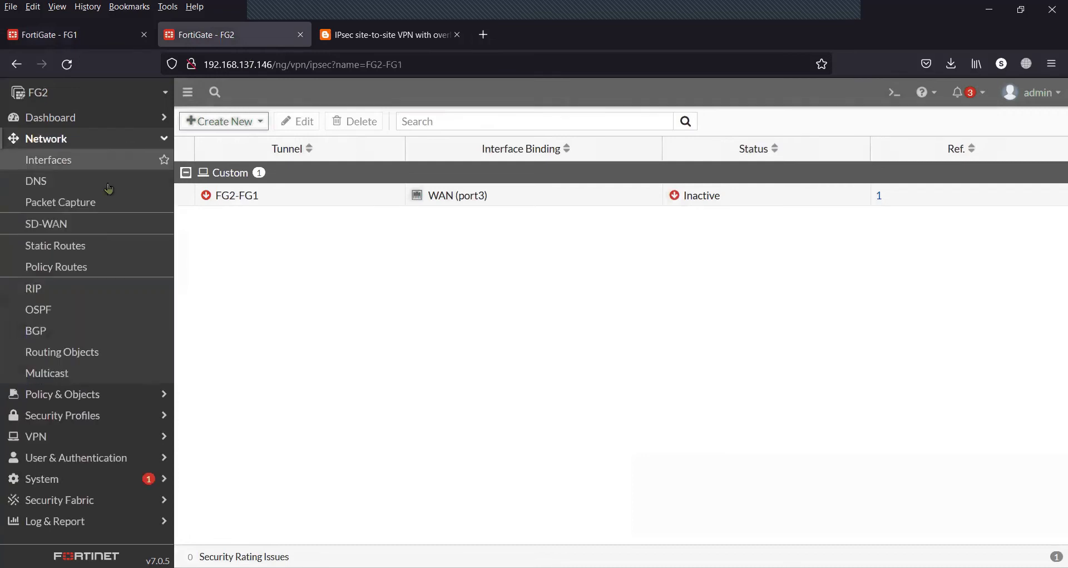
click(93, 255)
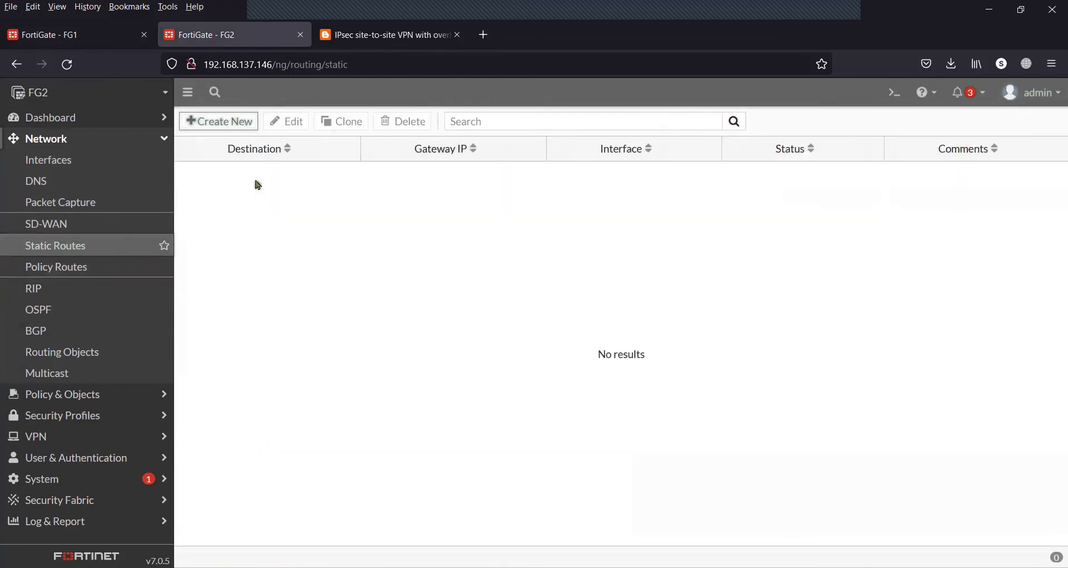
click(241, 124)
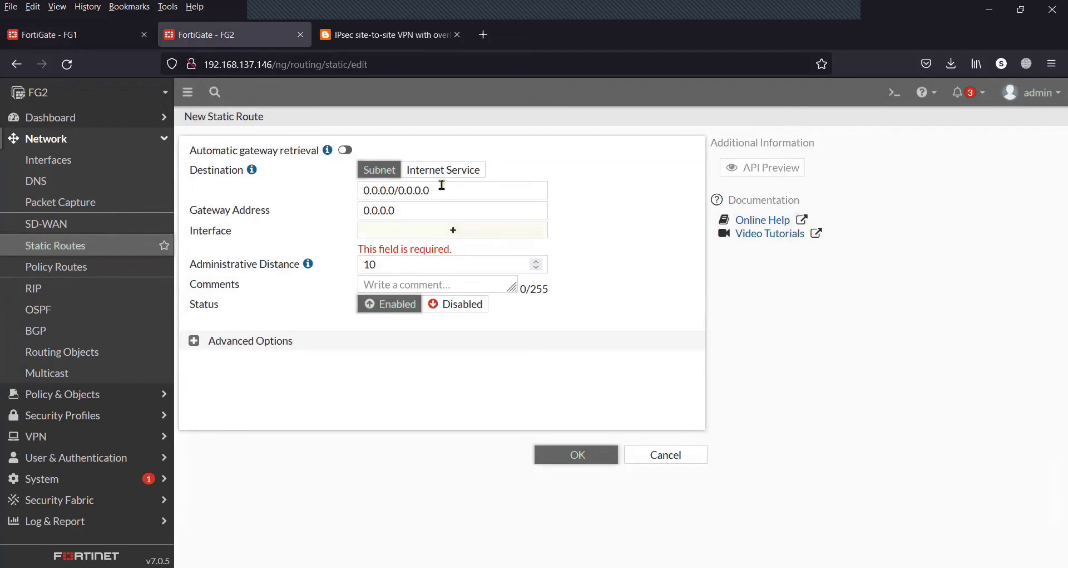
Route destination 1.1.1.0/24 through the FG2-FG1 tunnel interface and save it
drag(442, 185, 337, 193)
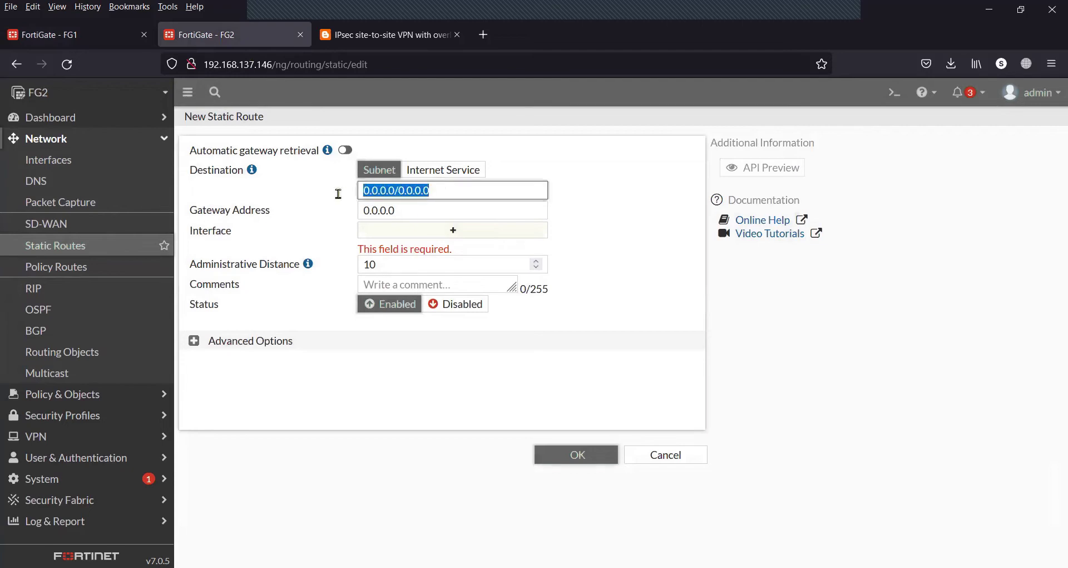
text(1.1.)
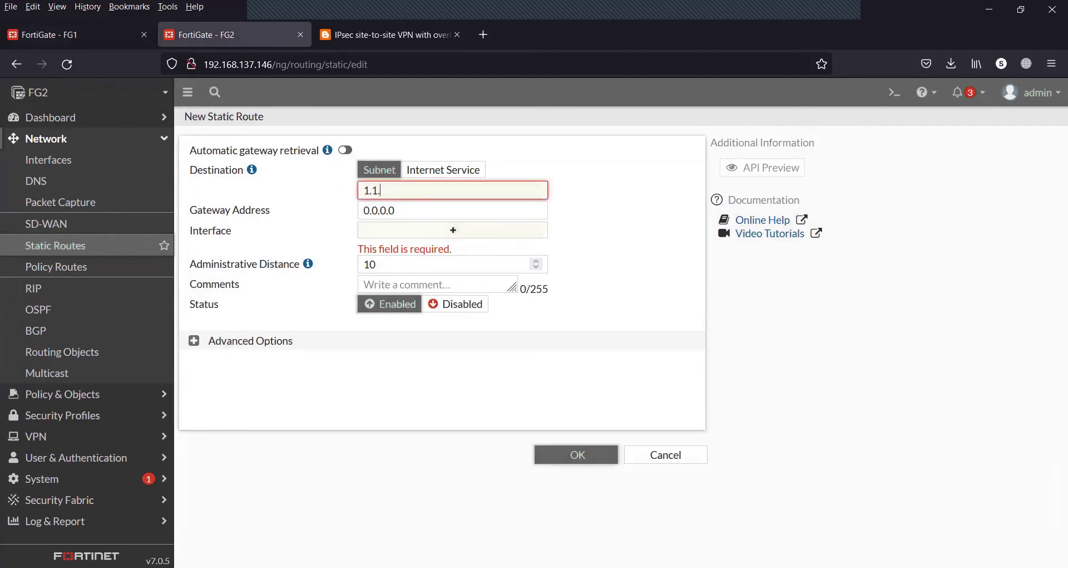
text(1.0/24)
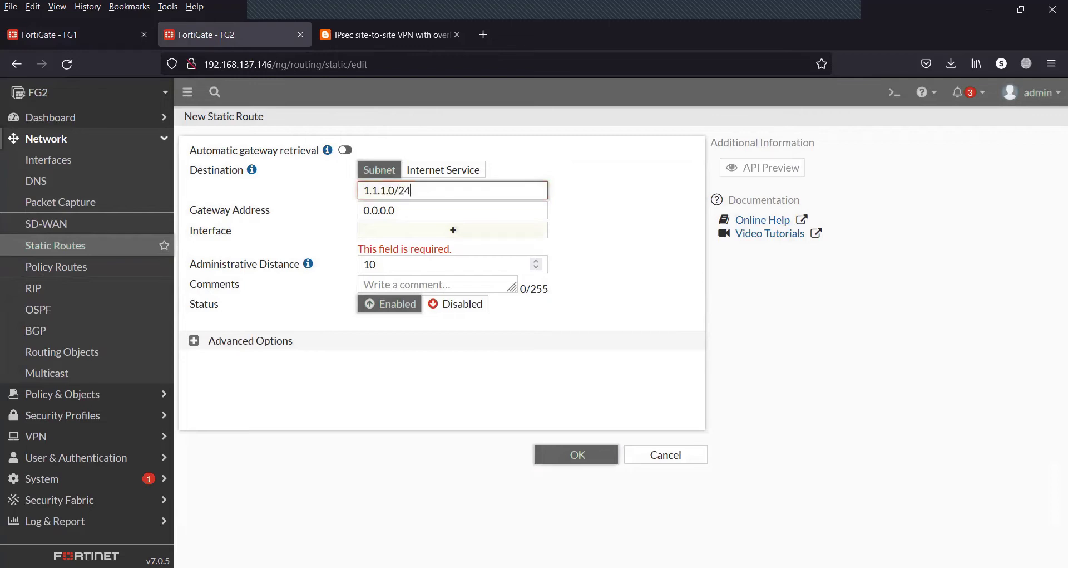
click(406, 232)
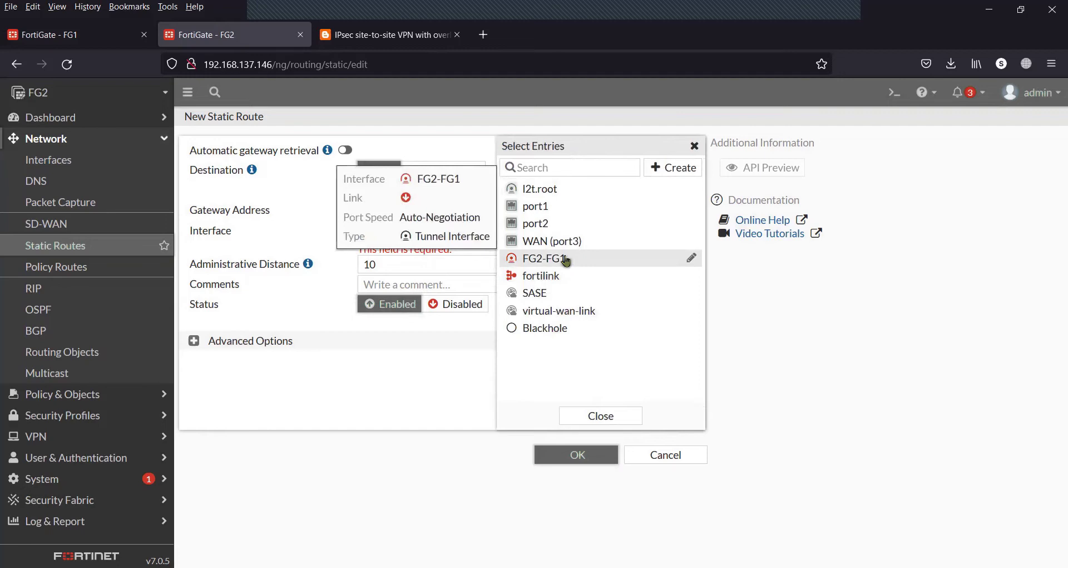
click(562, 258)
click(429, 372)
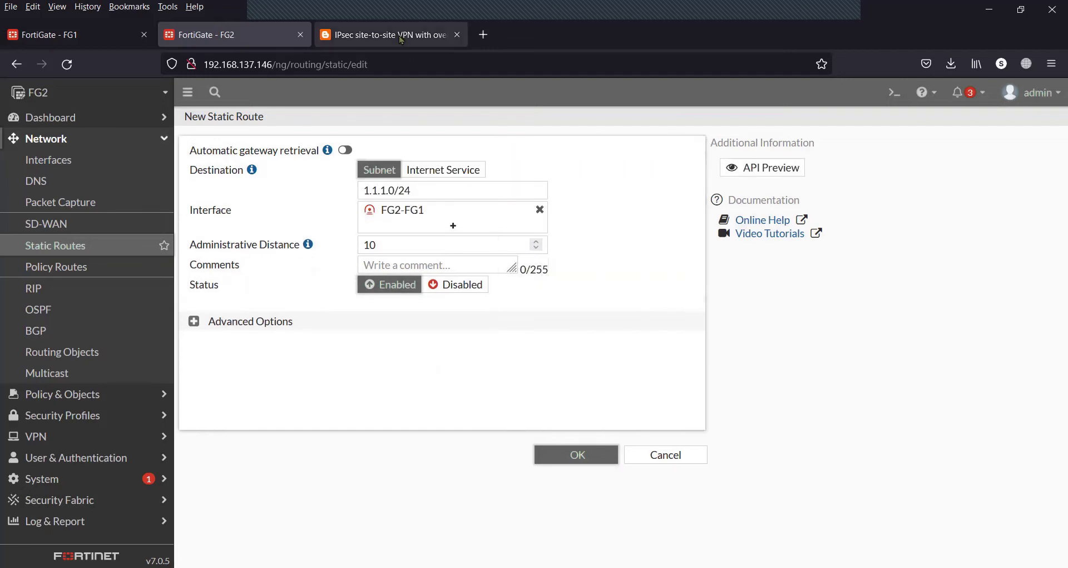
click(389, 34)
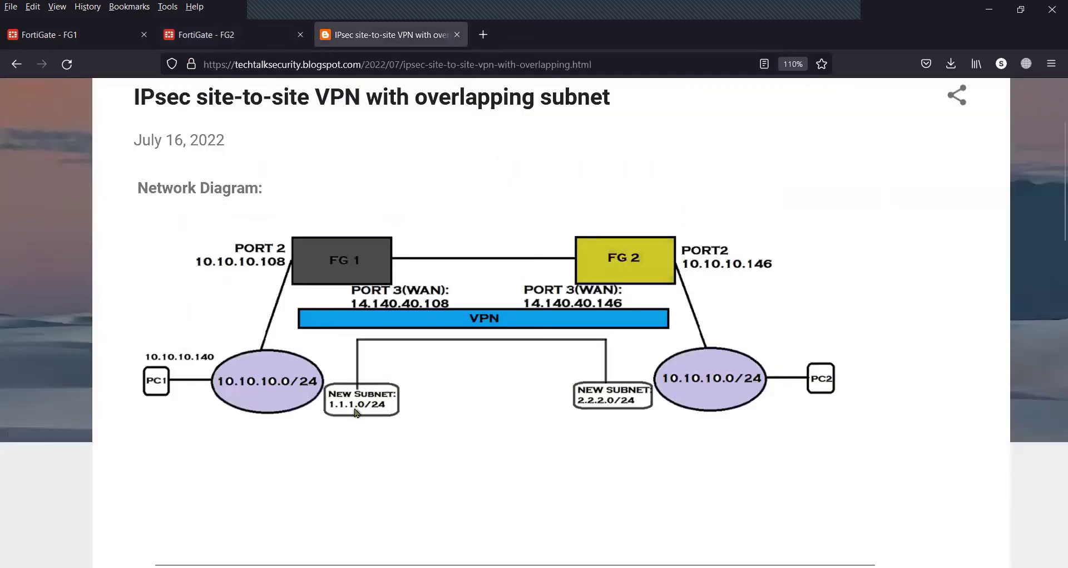
click(215, 40)
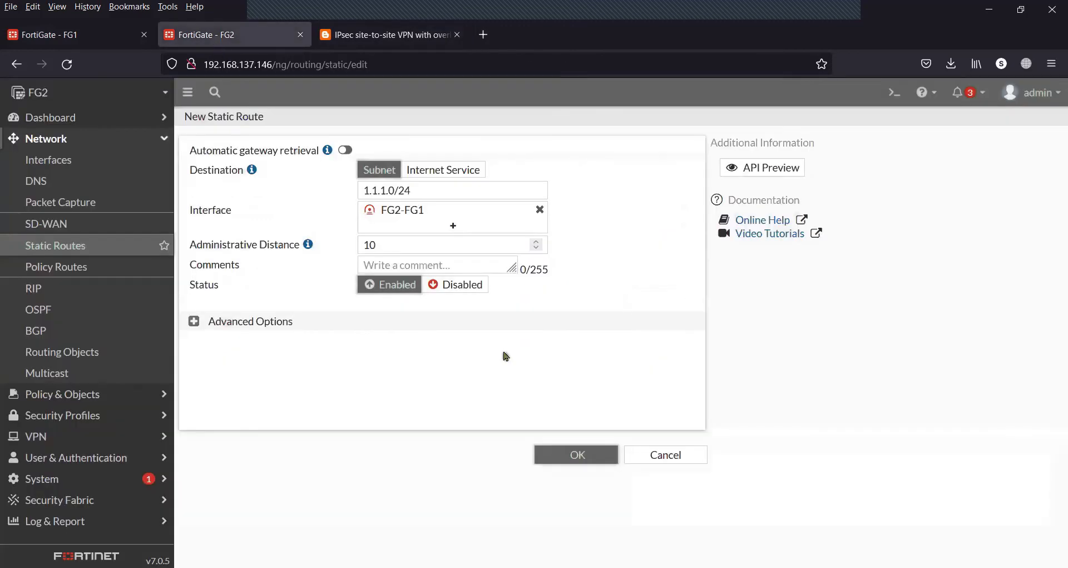
click(567, 454)
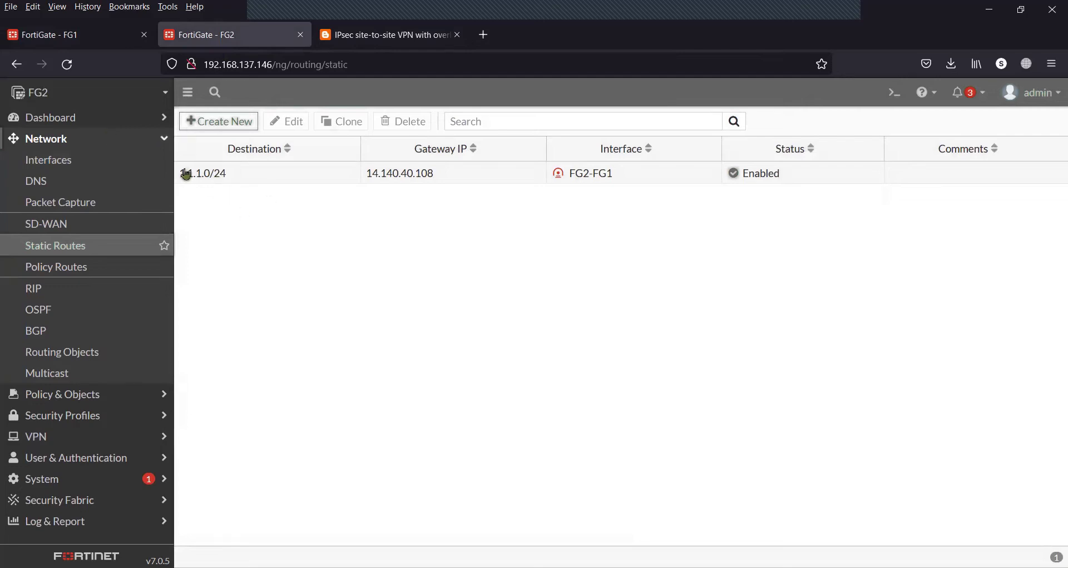
Compare FG2's 1.1.1.0/24 route with FG1's 2.2.2.0/24 route, then return to FG1's Policy & Objects
click(333, 179)
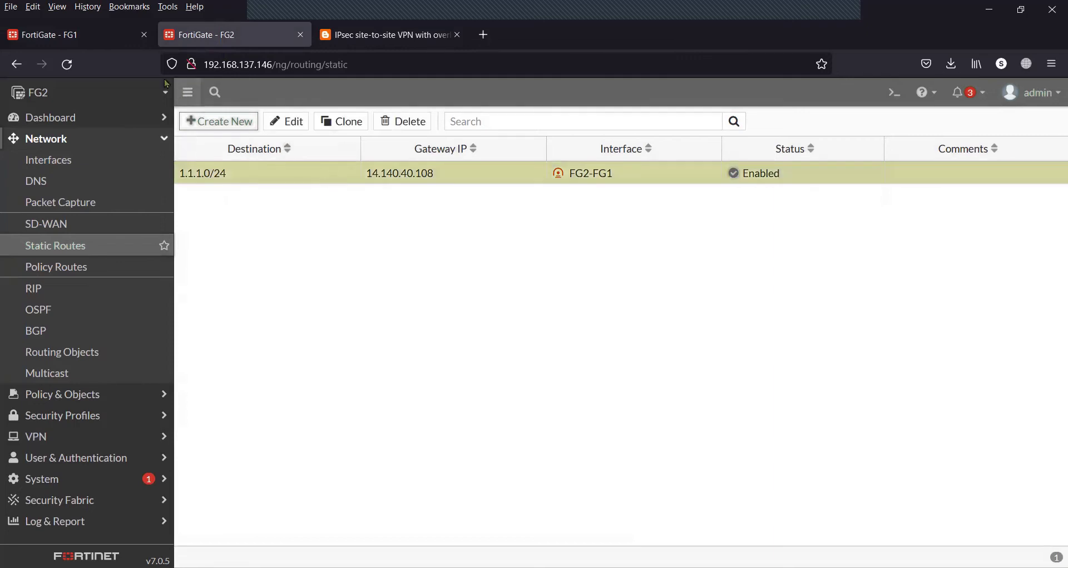
click(99, 36)
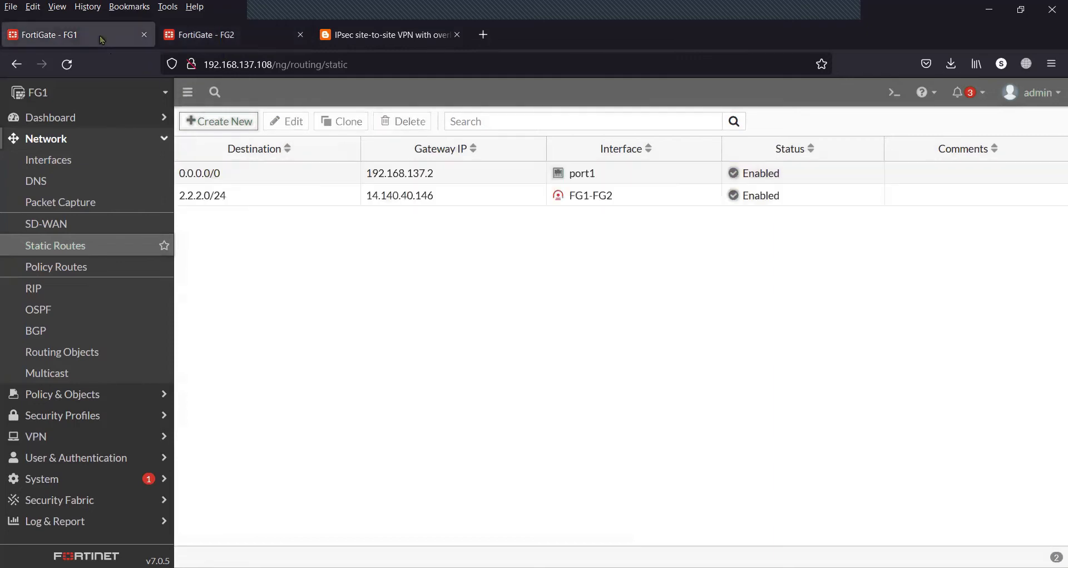
click(241, 198)
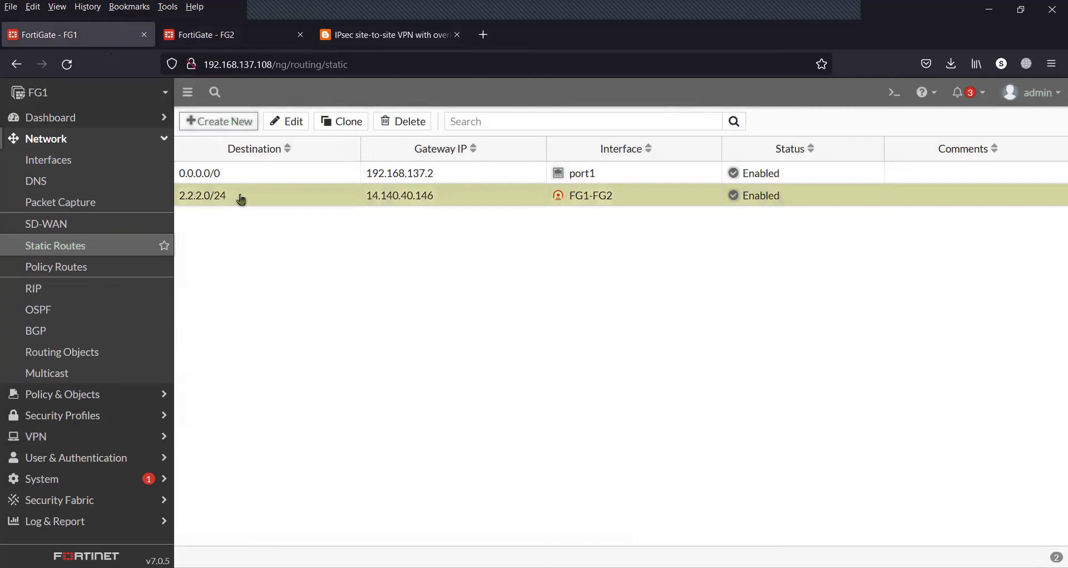
click(242, 41)
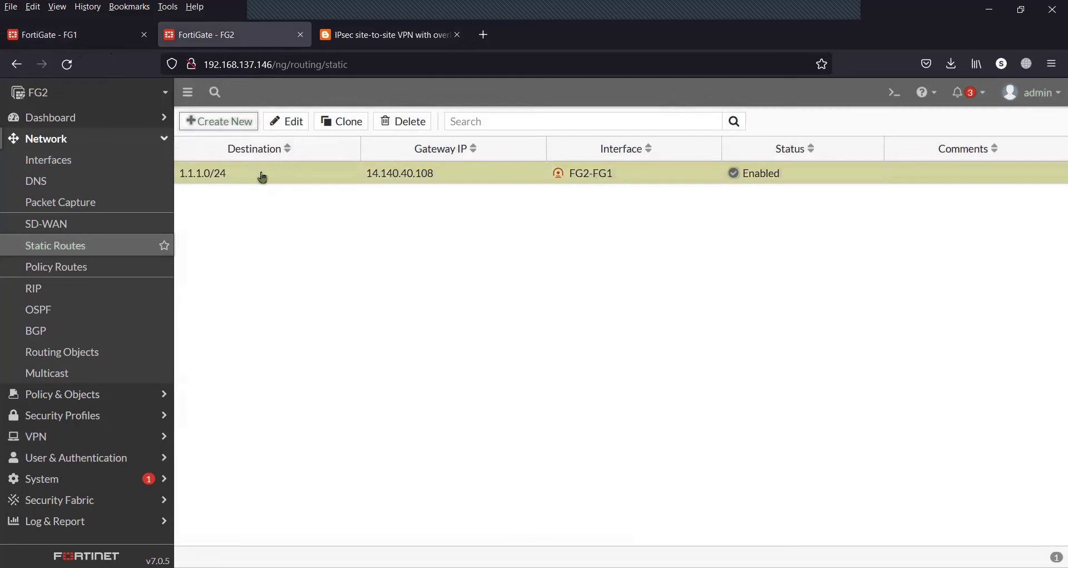
click(111, 34)
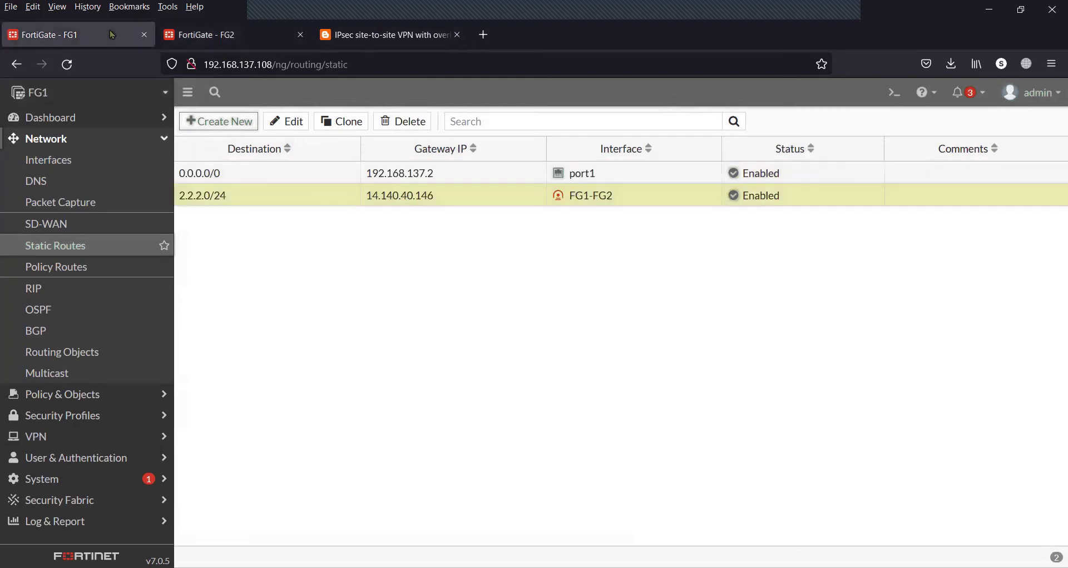
click(103, 146)
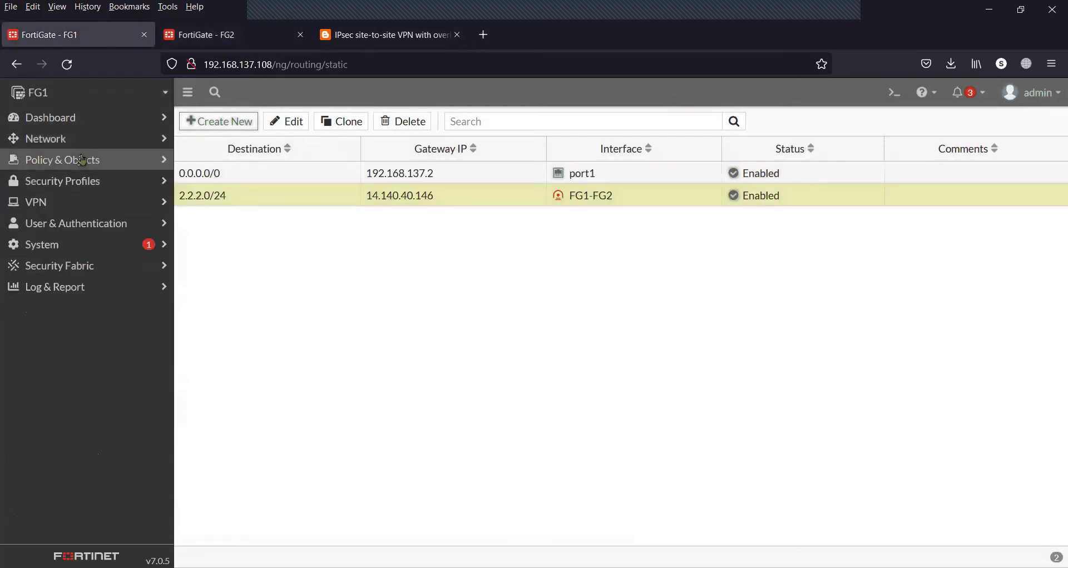
click(79, 161)
Review FG1's firewall address objects against the blog's network diagram
click(57, 228)
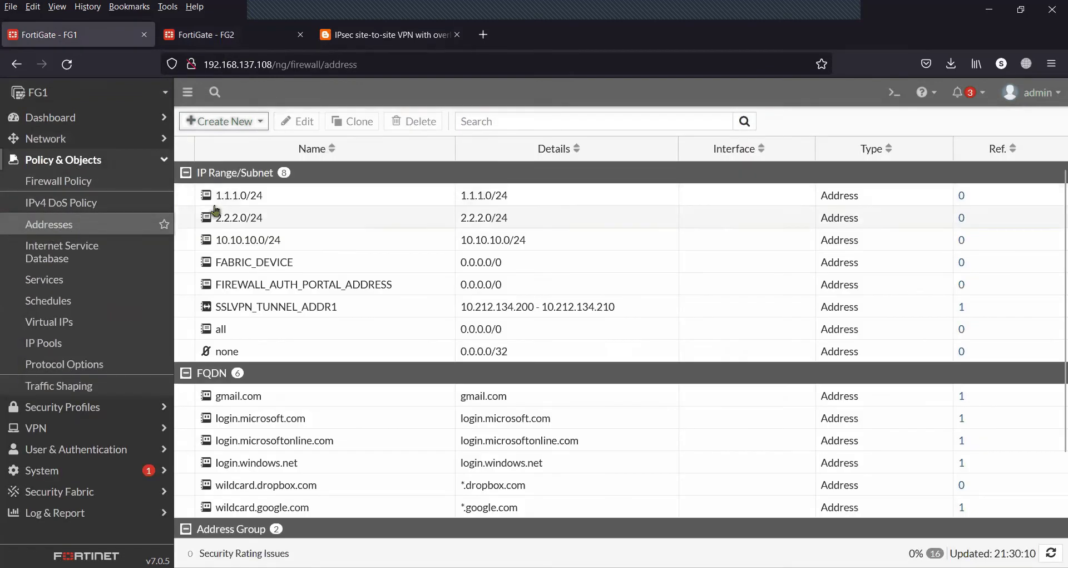
mouse_move(251, 203)
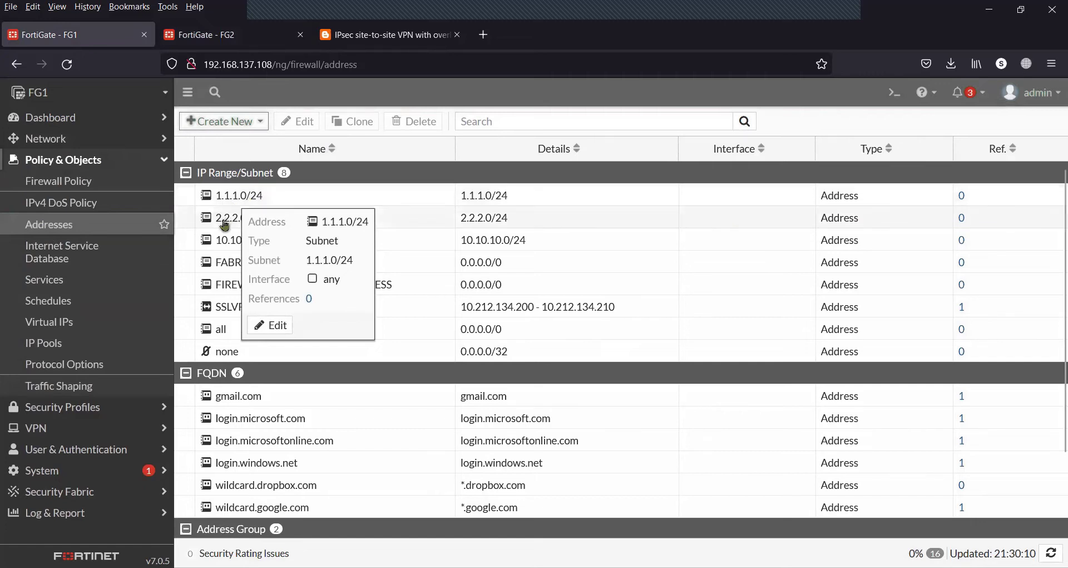
mouse_move(224, 226)
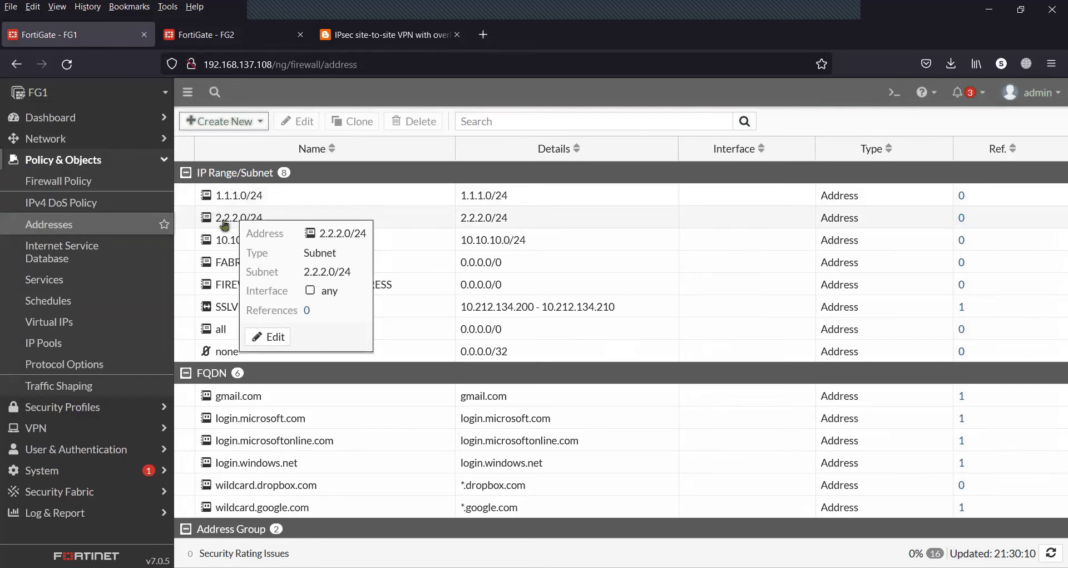
mouse_move(231, 243)
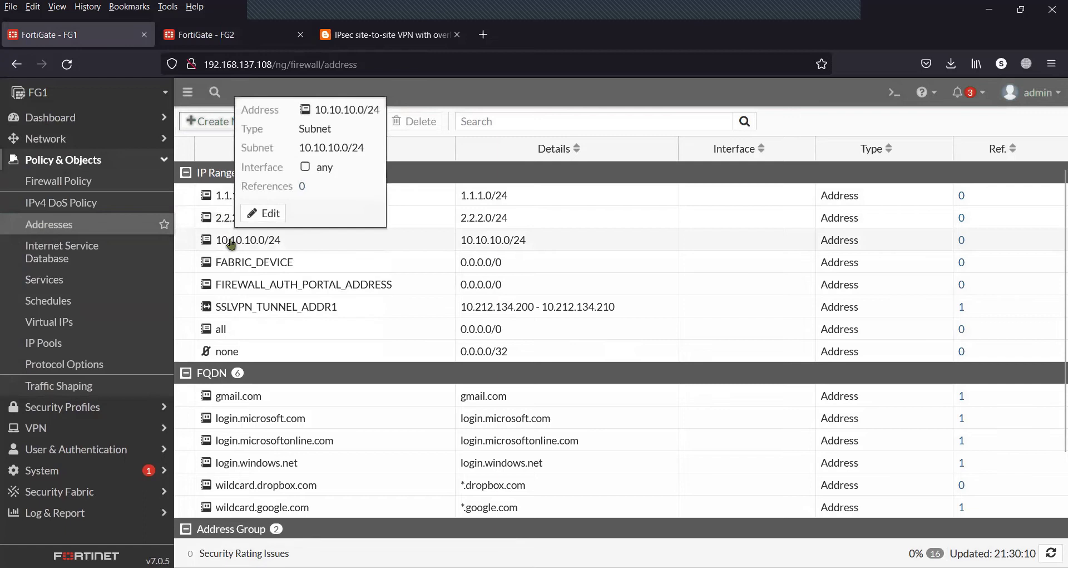
click(384, 35)
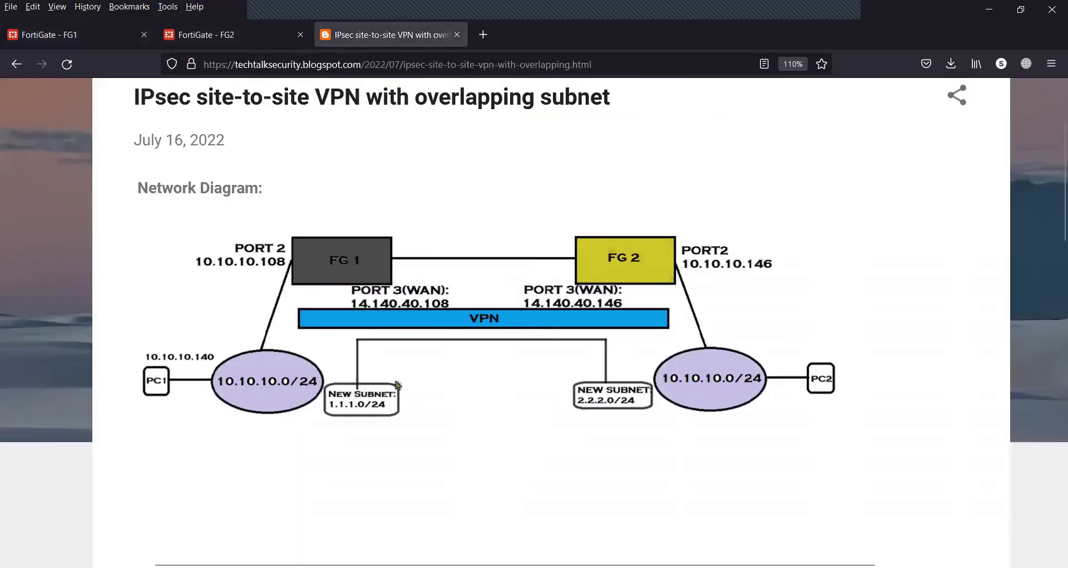
Look over FG2's firewall address list under Policy & Objects
click(105, 41)
click(220, 38)
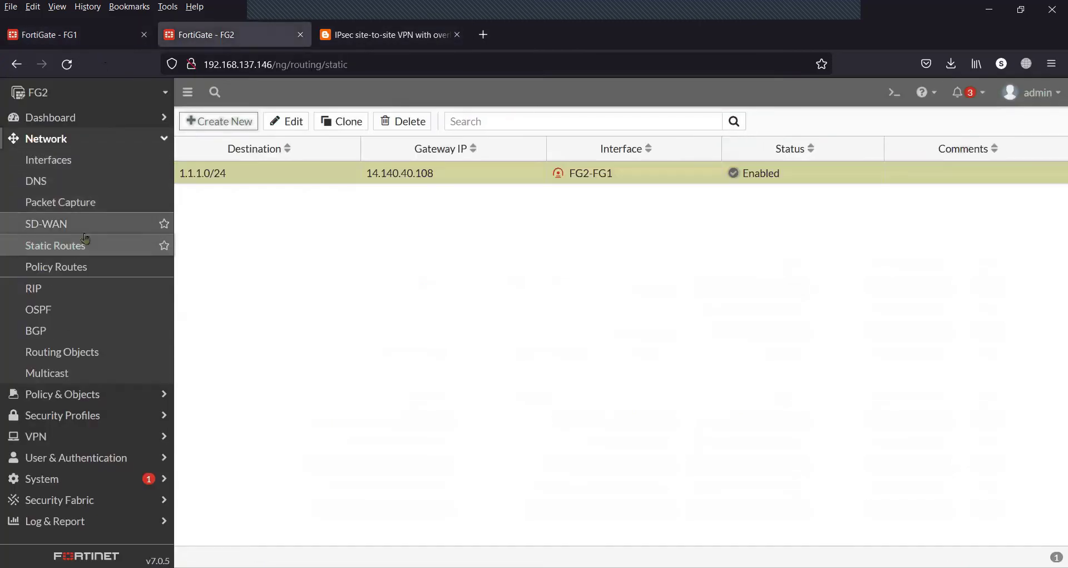
click(120, 138)
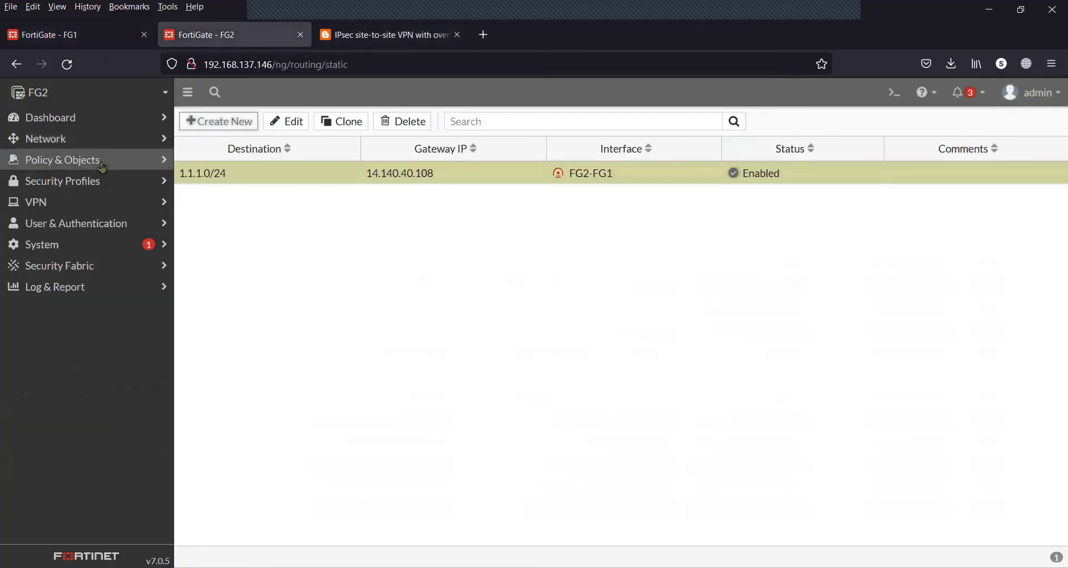
click(102, 162)
click(68, 224)
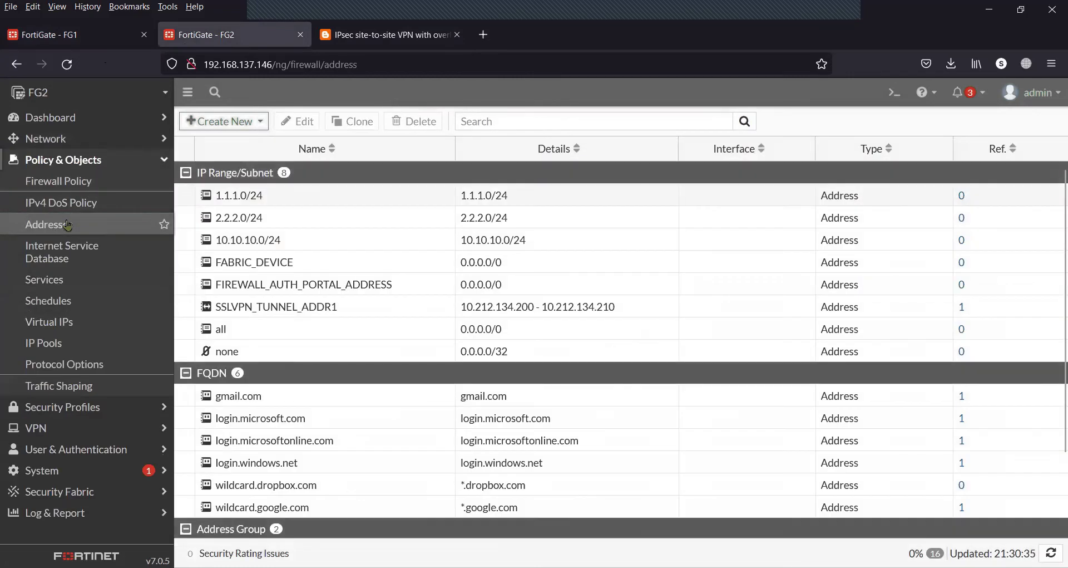
mouse_move(228, 202)
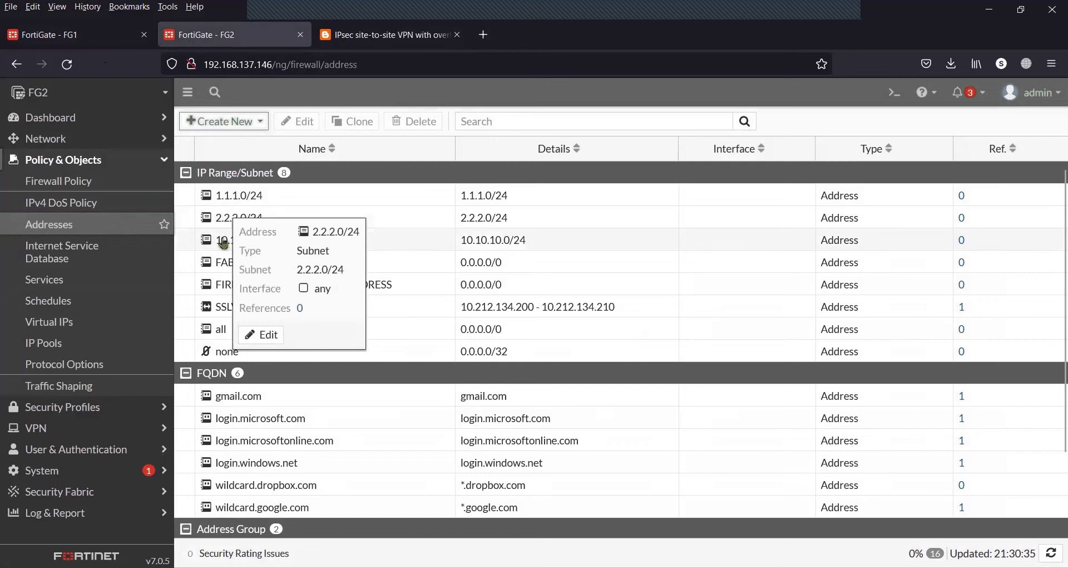
mouse_move(223, 243)
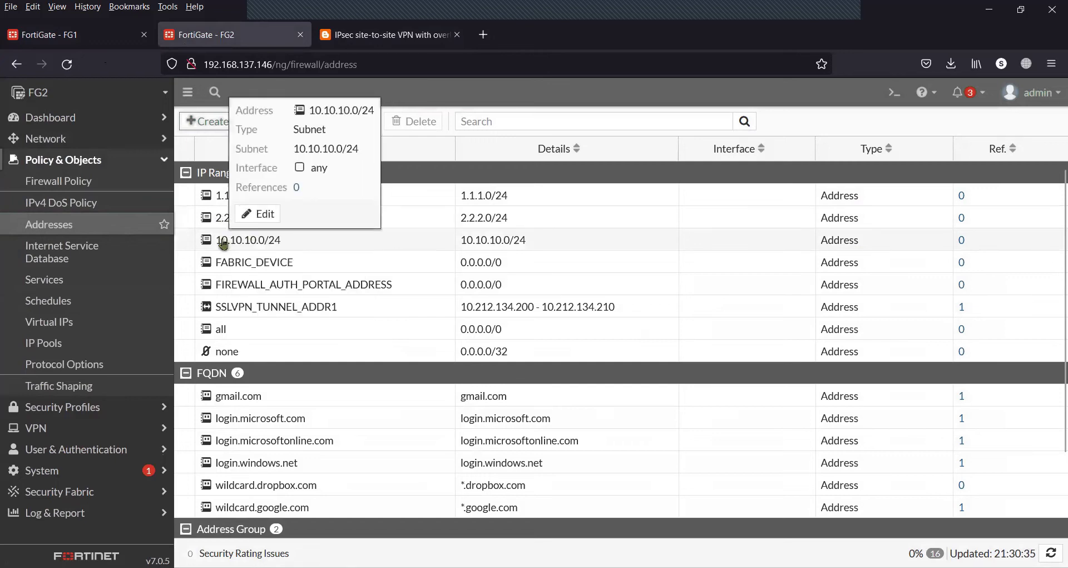
Go to FG1's IP Pools list and start a new dynamic IP pool
click(104, 160)
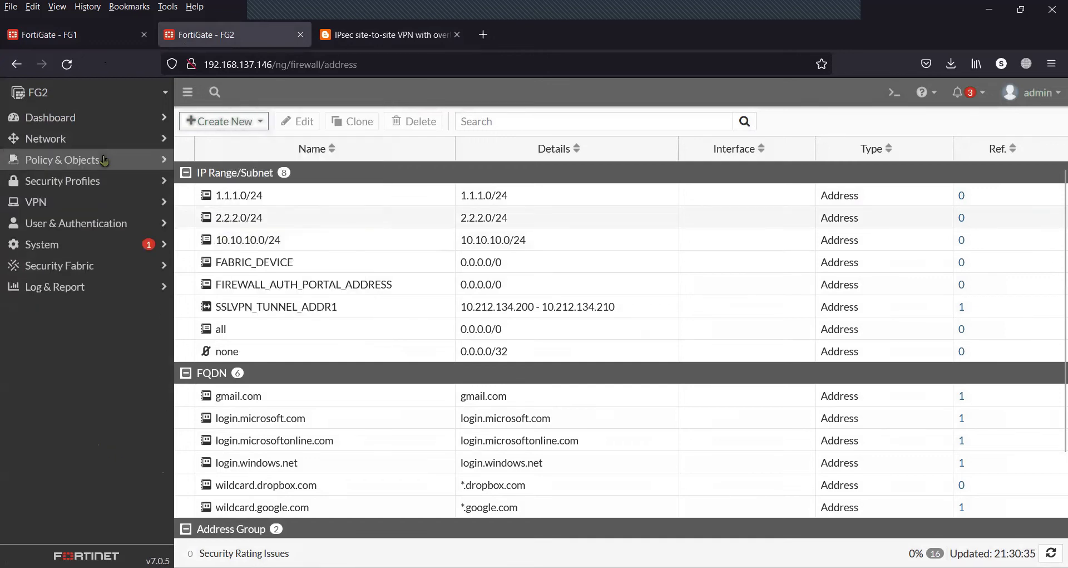
click(99, 36)
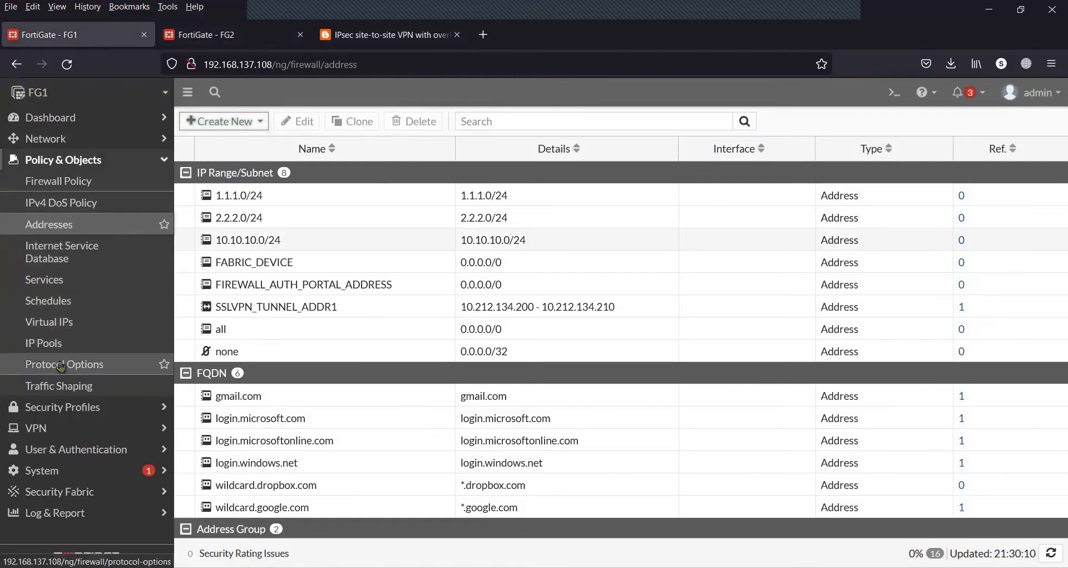
click(81, 342)
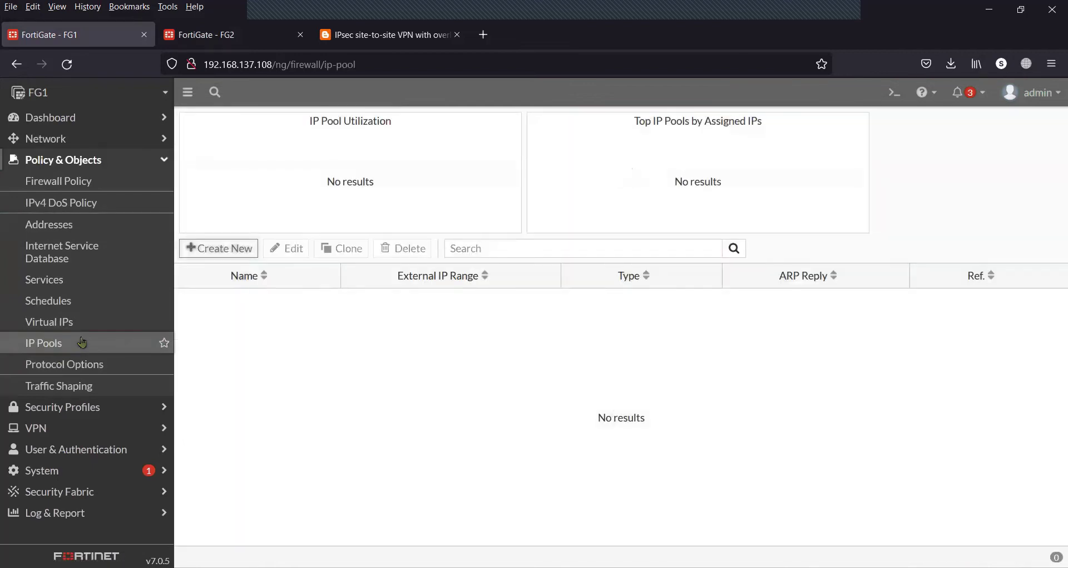
click(371, 42)
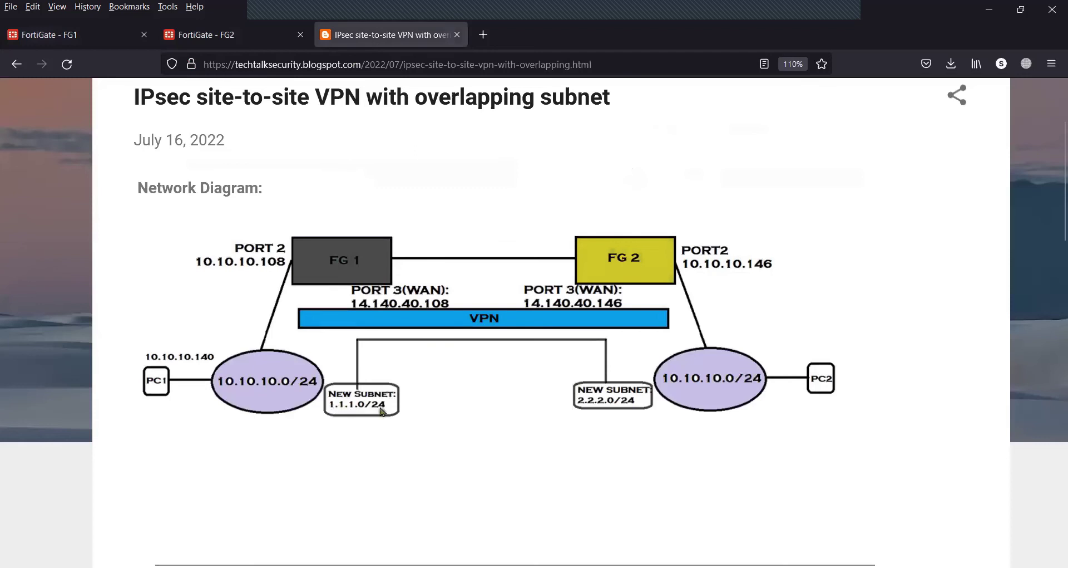
click(97, 36)
click(223, 248)
Save Fixed Port Range pool FG1-new-to-original: external 1.1.1.1-1.1.1.254, internal 10.10.10.1-10.10.10.254
click(360, 151)
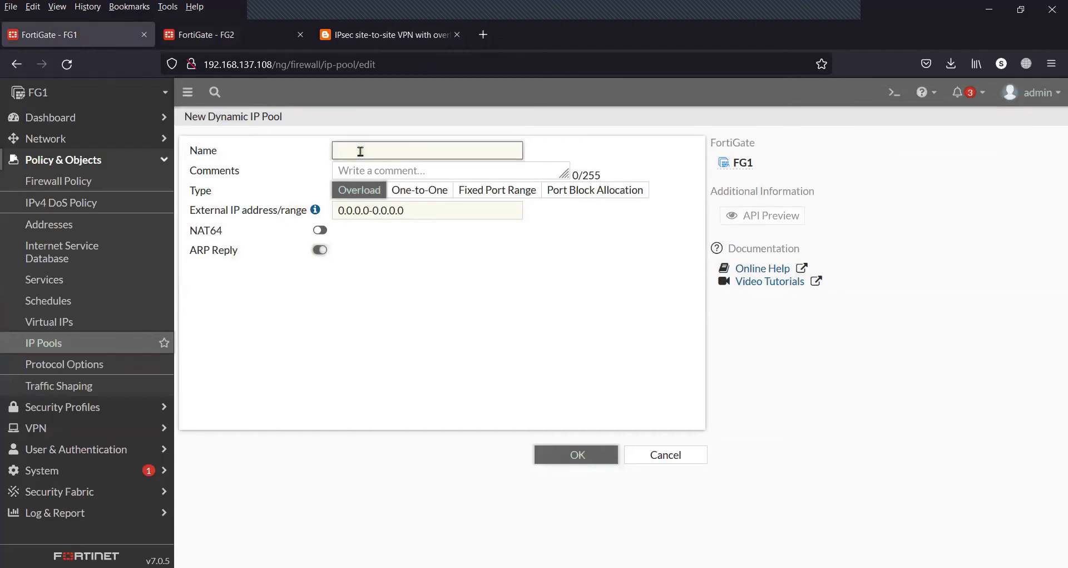
text(FG1-new-to-original)
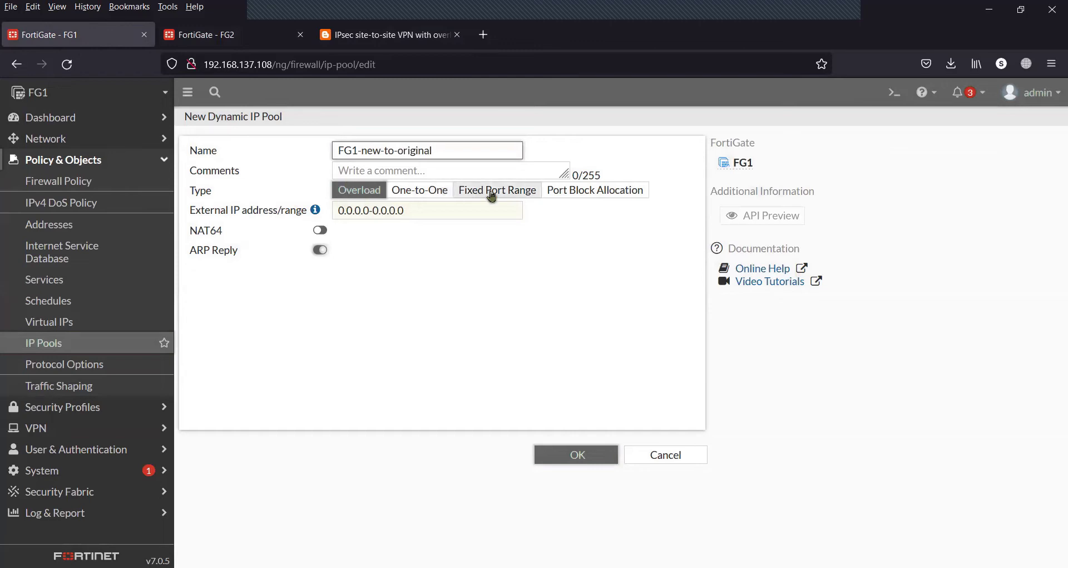
click(506, 194)
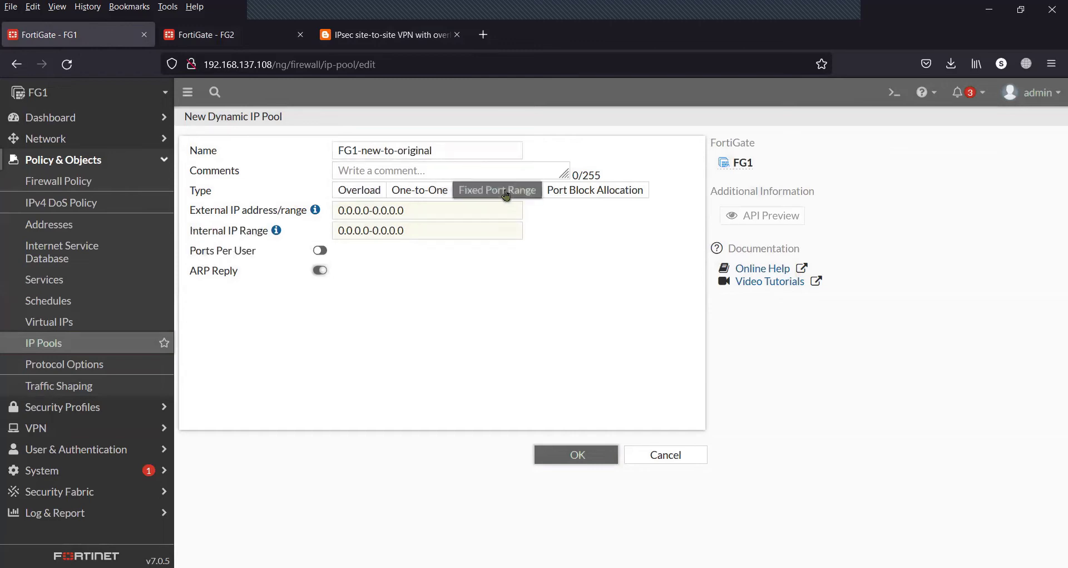
drag(415, 210, 314, 211)
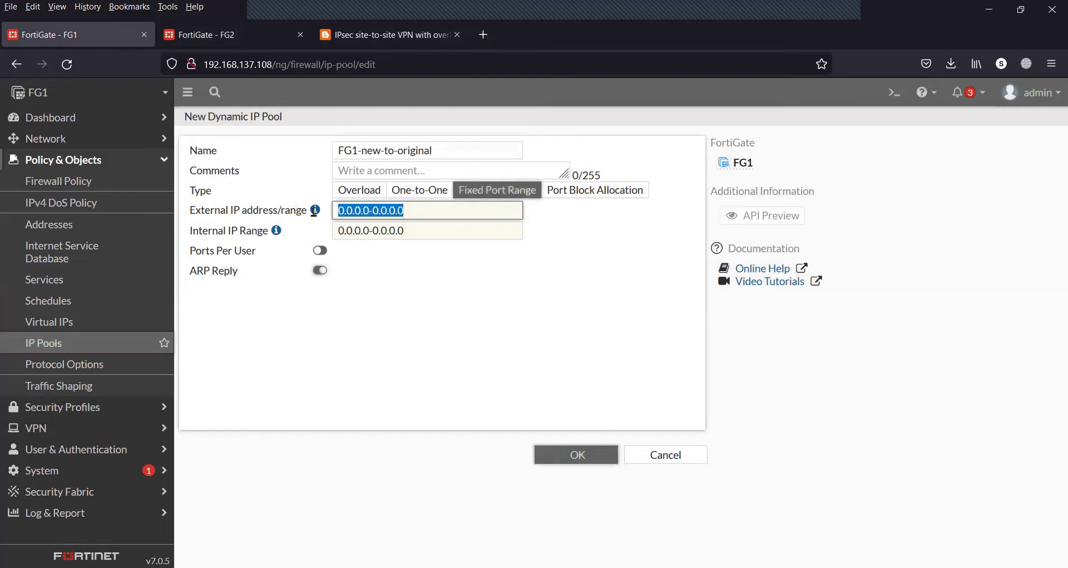
text(1.1.1)
text(.0)
text(1)
text(-1.1.1.254)
mouse_move(276, 232)
click(413, 231)
drag(413, 232, 299, 230)
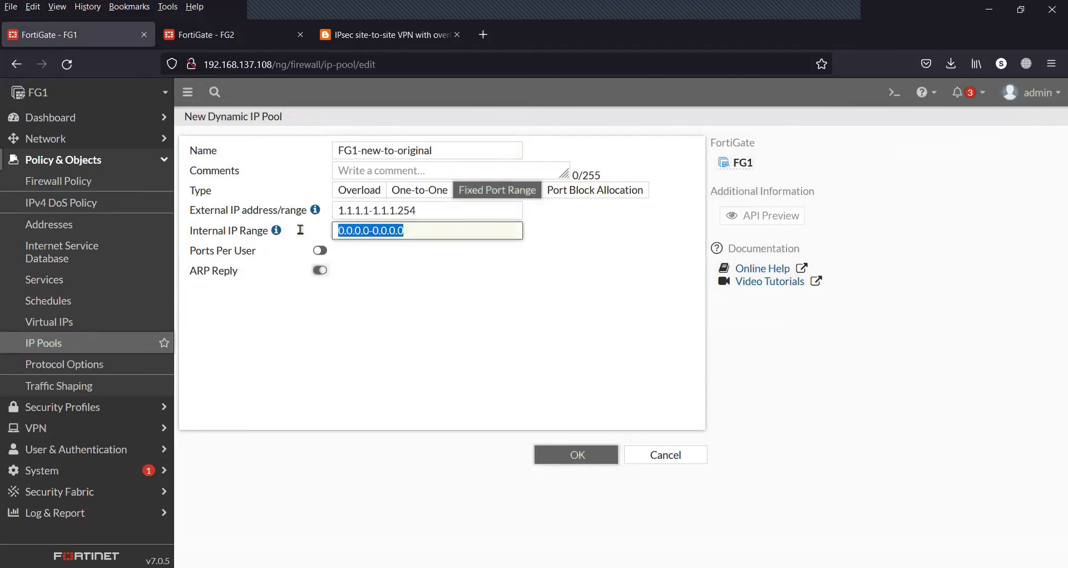
text(10.10.10)
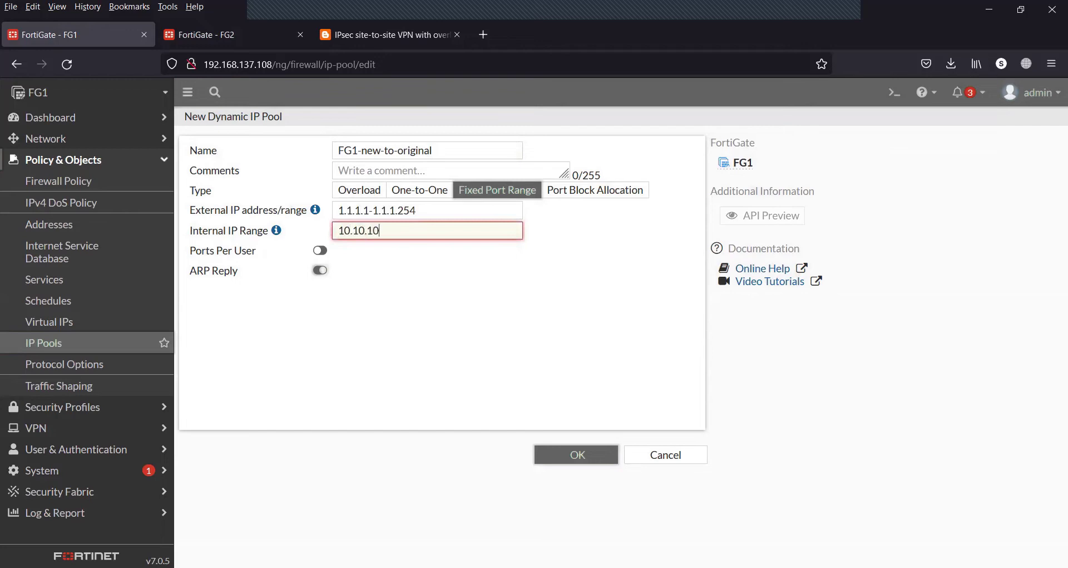
text(.1-10.10.10.254)
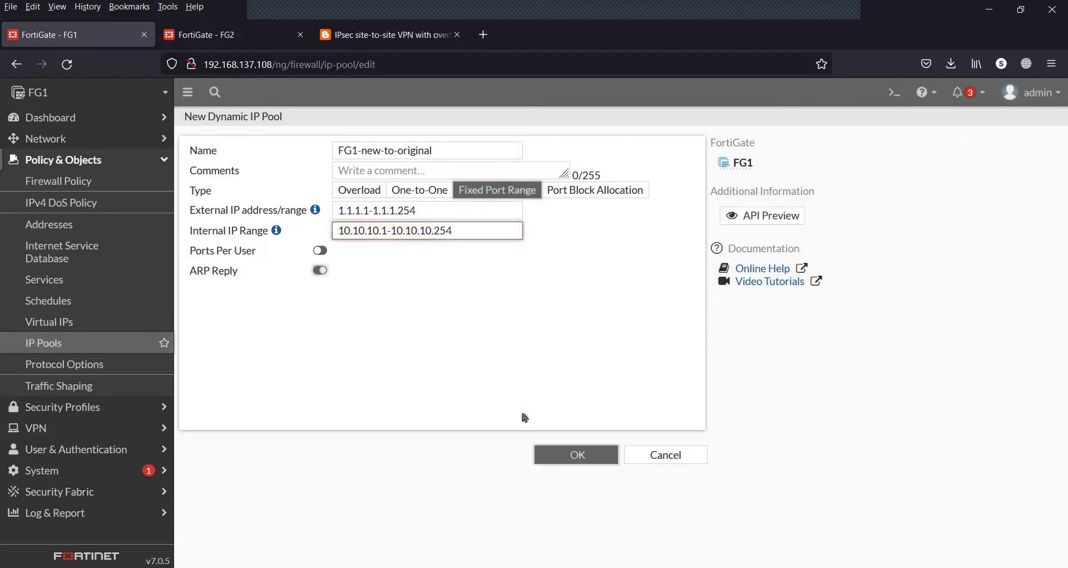
click(554, 462)
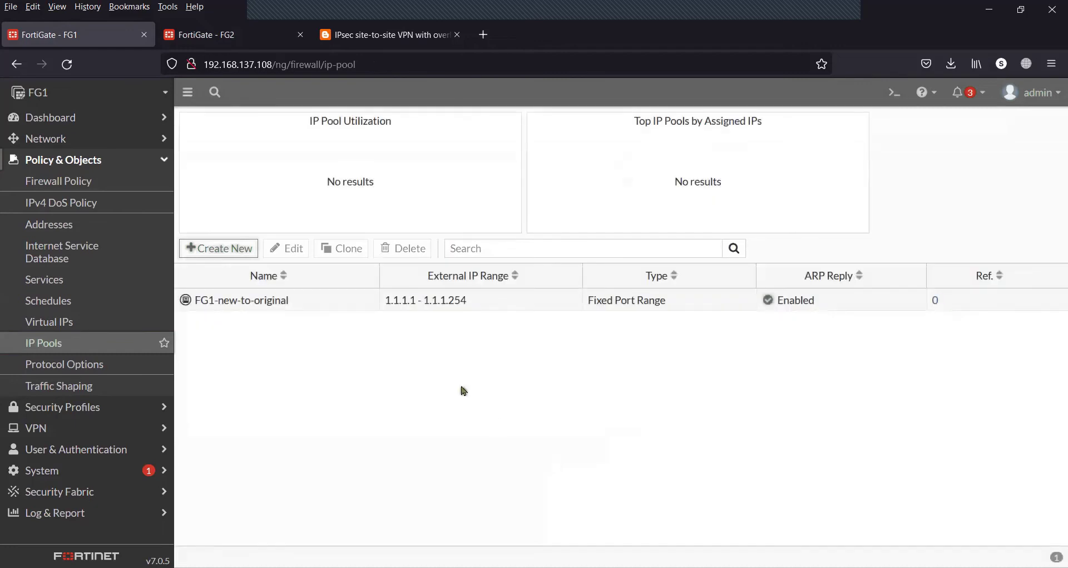
Open FG1-new-to-original to review its settings, then return to the IP pools list
click(435, 301)
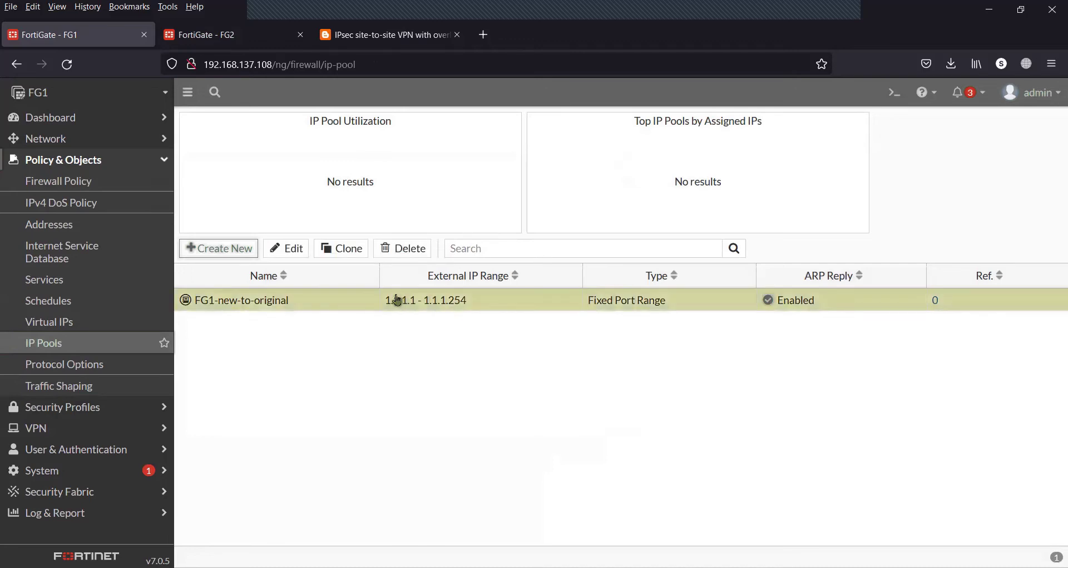
click(290, 249)
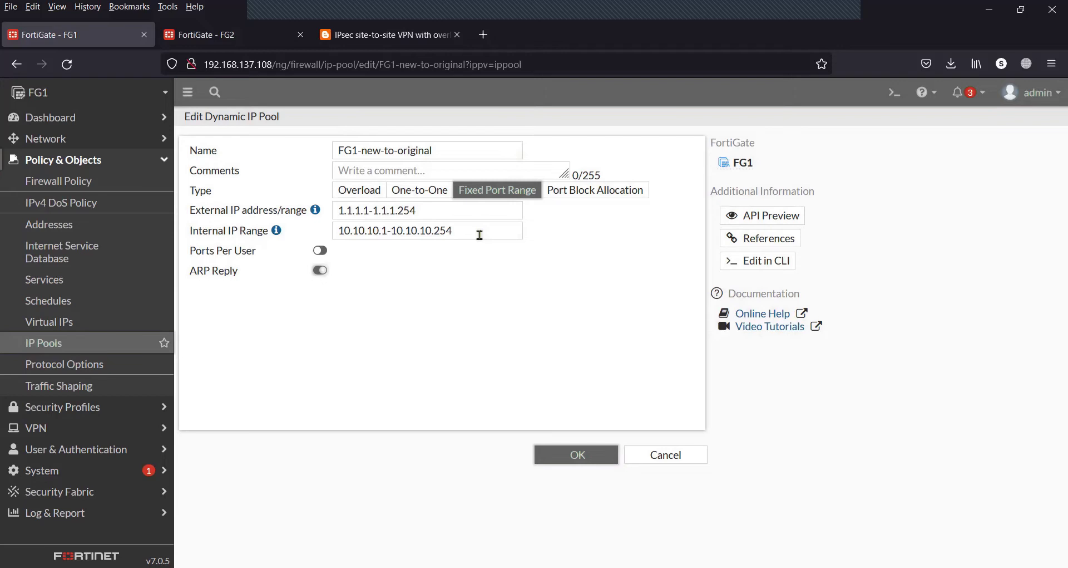
click(101, 348)
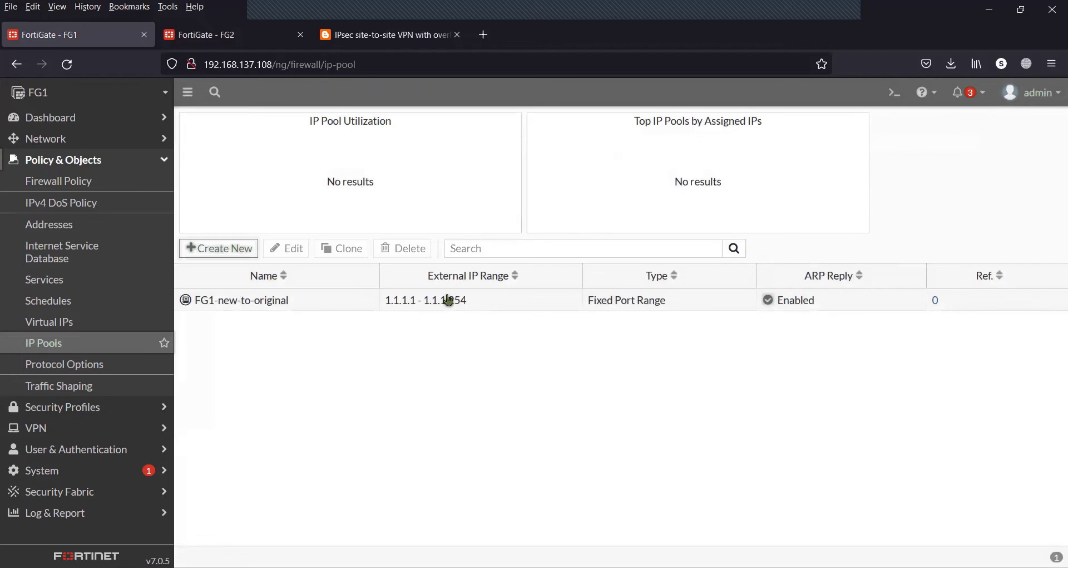
mouse_move(267, 303)
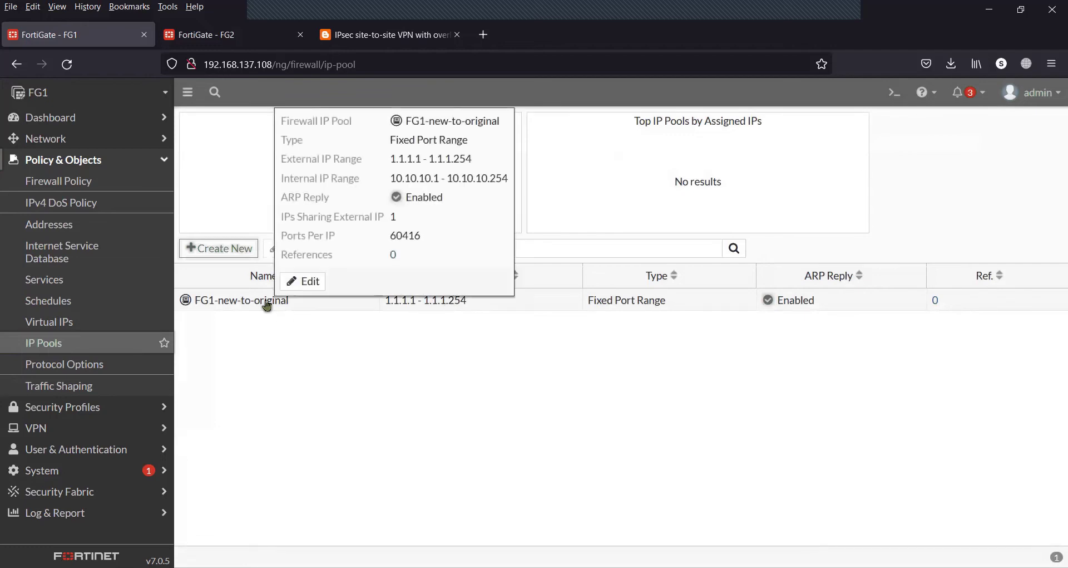
On FG2, go to Policy & Objects > IP Pools and start a new dynamic IP pool
click(228, 34)
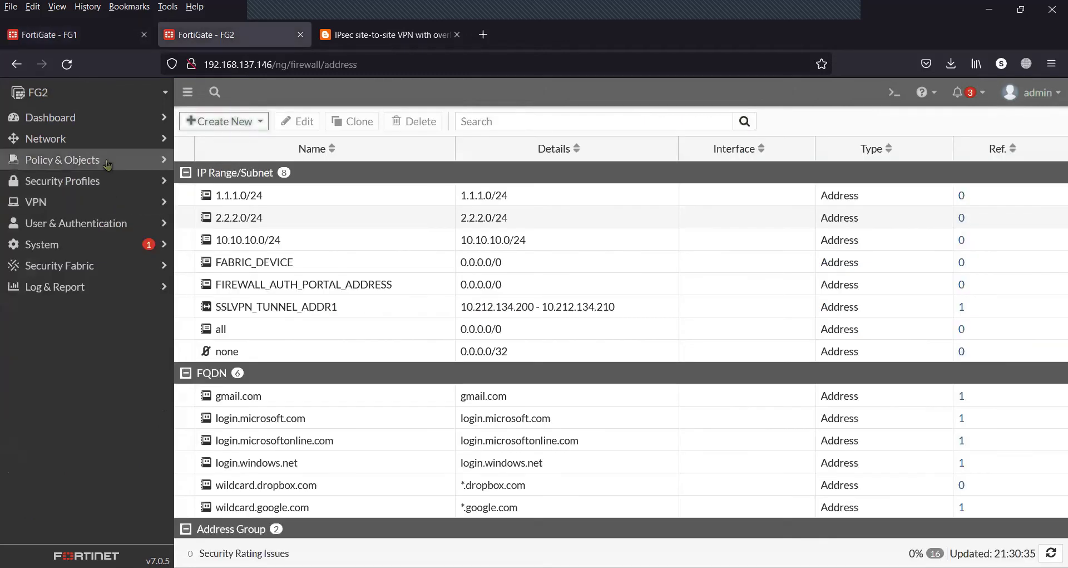
click(83, 160)
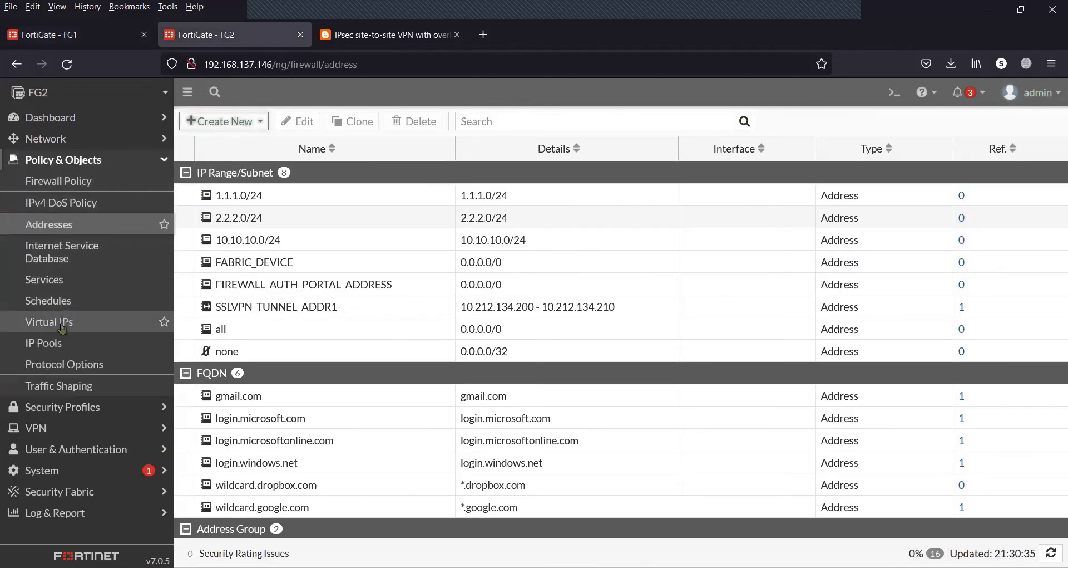
click(61, 346)
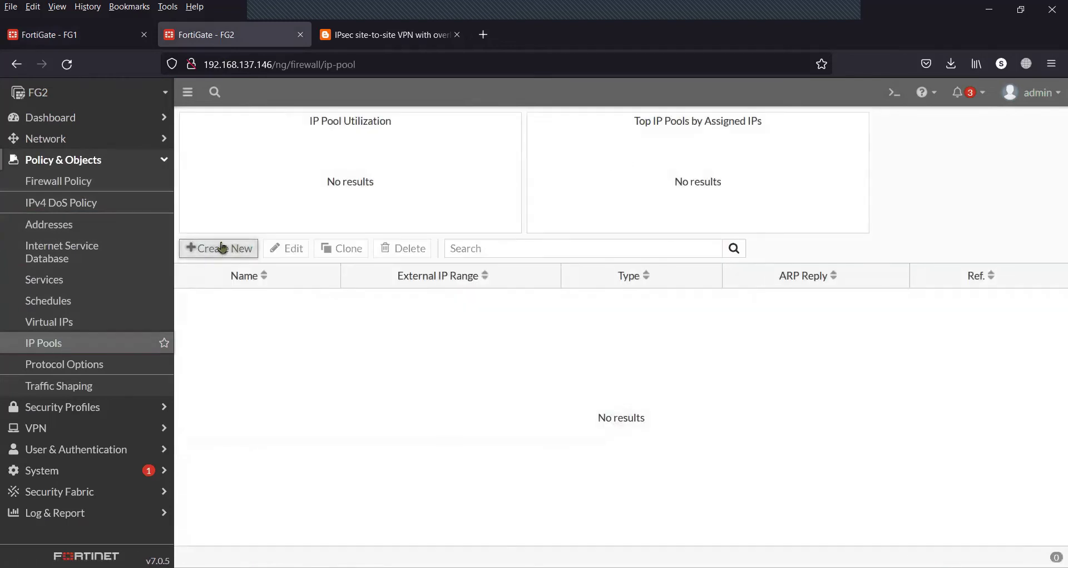
click(220, 248)
Save Fixed Port Range pool FG2-new-to-original: external 2.2.2.1-2.2.2.254, internal 10.10.10.1-10.10.10.254
click(375, 145)
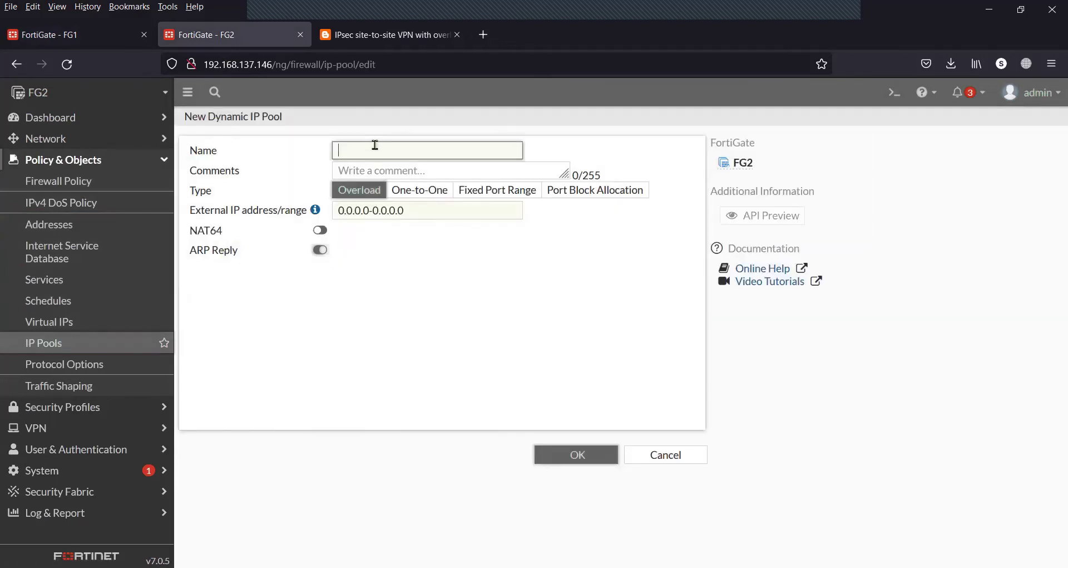
text(FG2-new-to-origin)
click(479, 190)
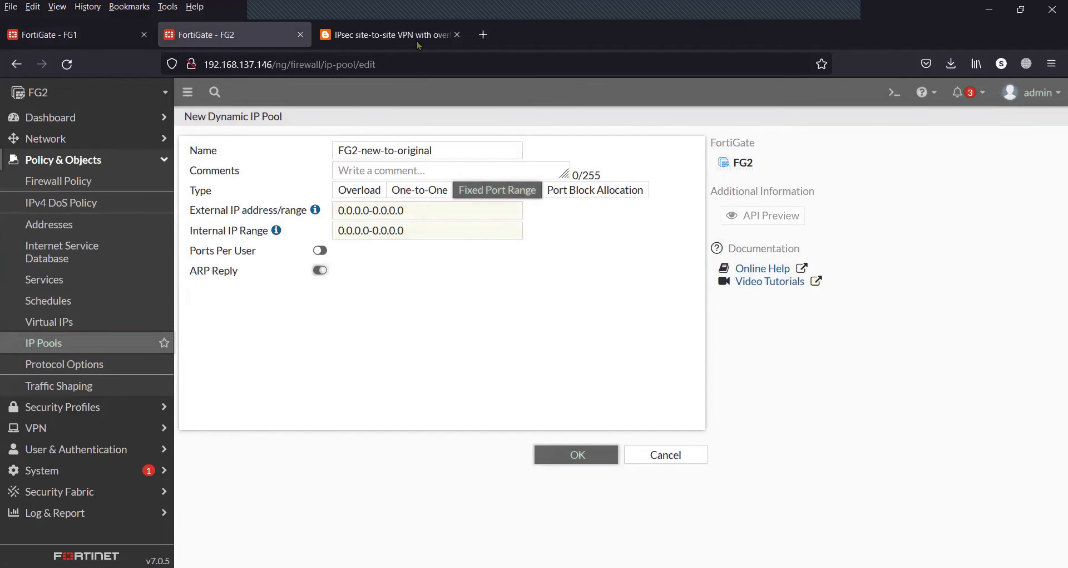
click(418, 44)
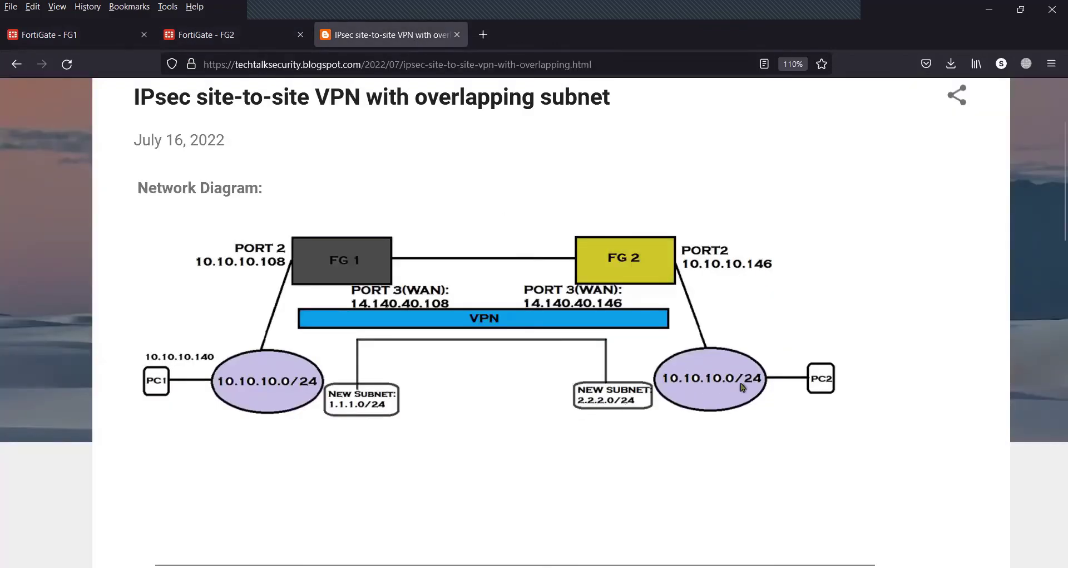
click(250, 40)
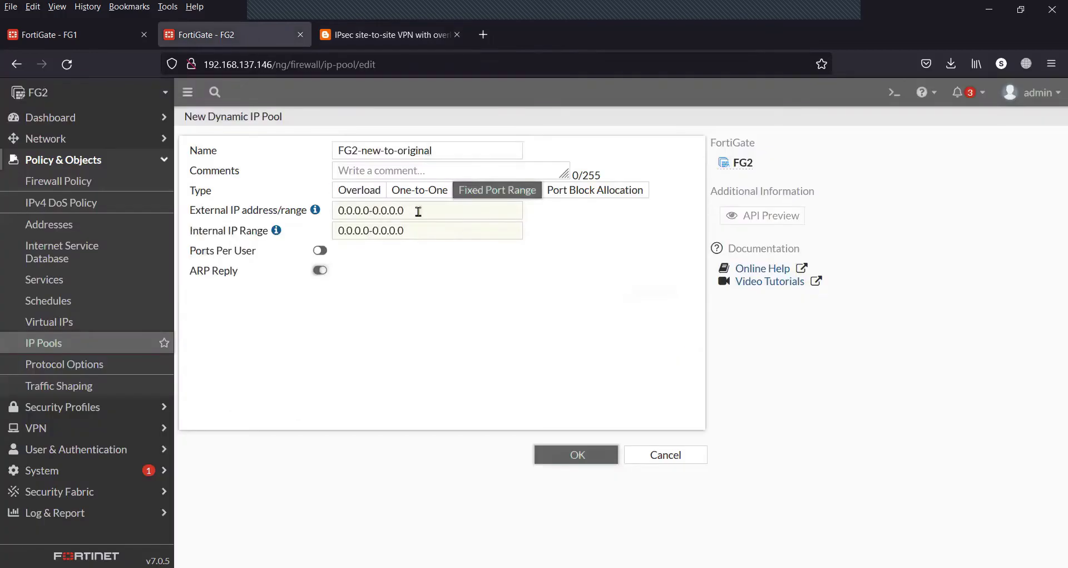
drag(418, 212, 288, 209)
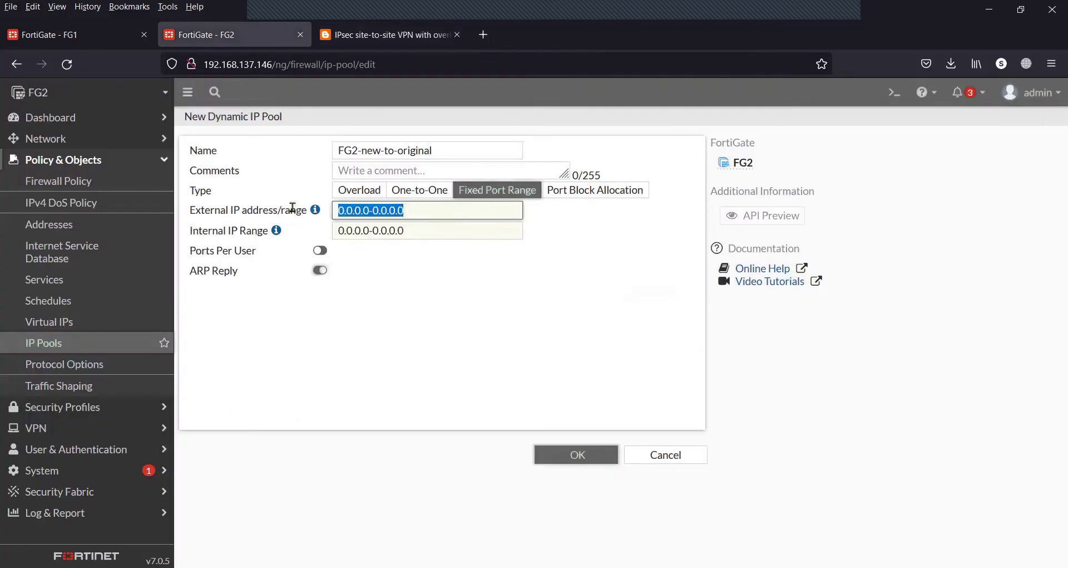
text(2.2.2.1)
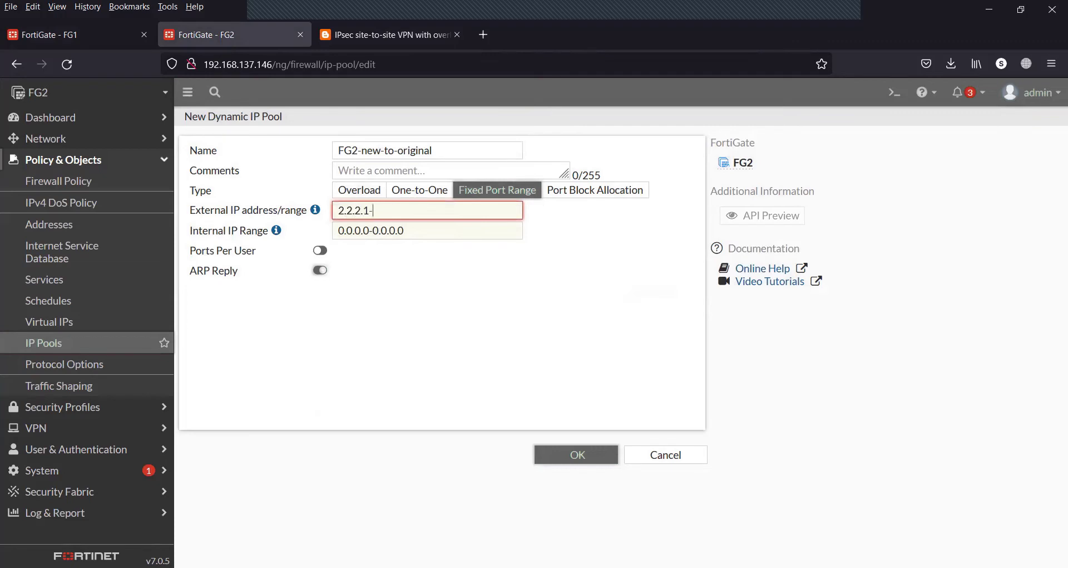
text(-2.2.2.254)
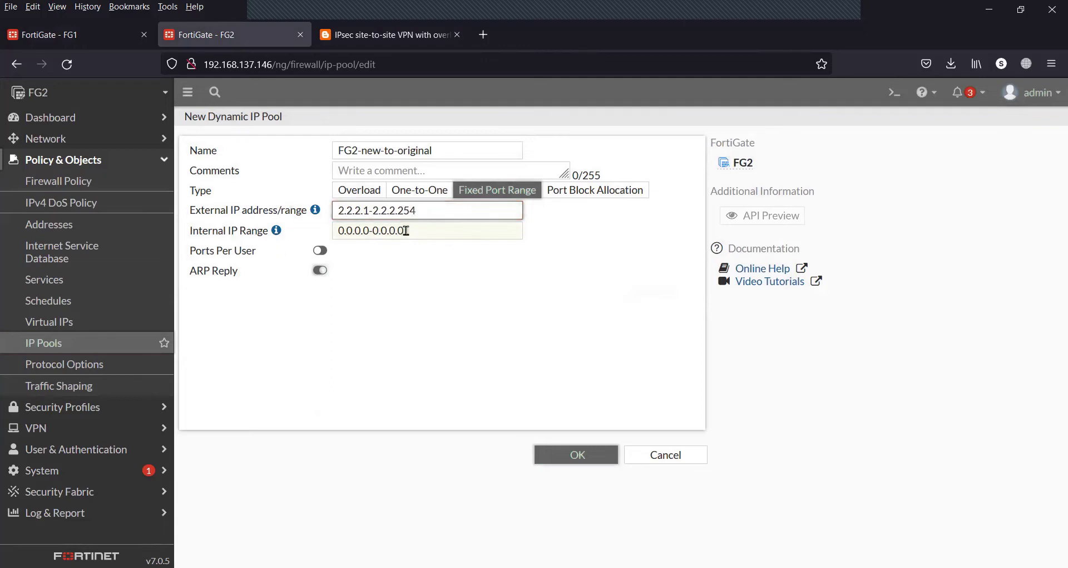
drag(406, 231, 308, 223)
text(10.1)
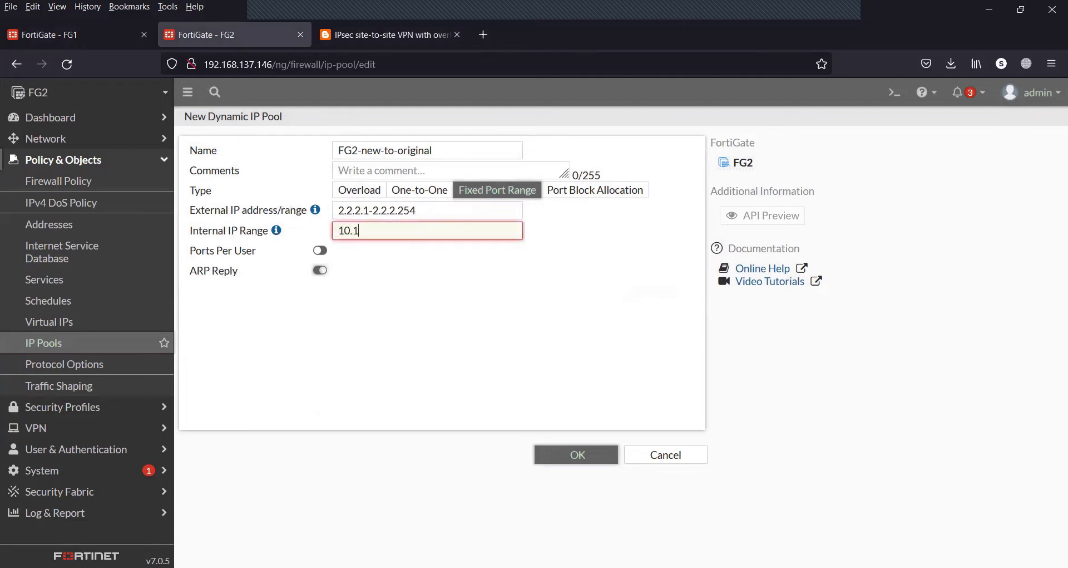
text(0.10.1-10.10.10.254)
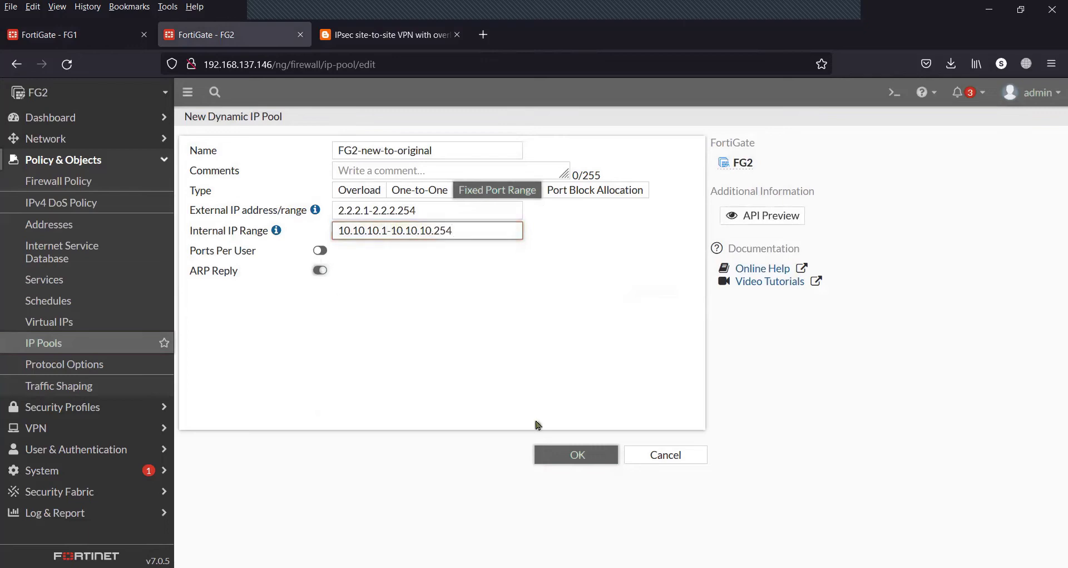
click(578, 459)
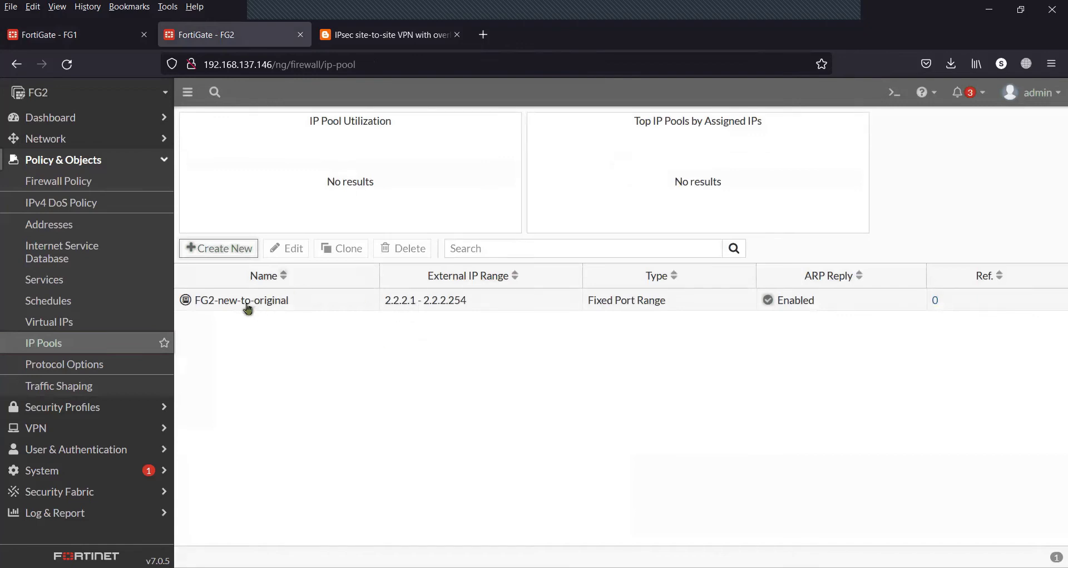
mouse_move(248, 309)
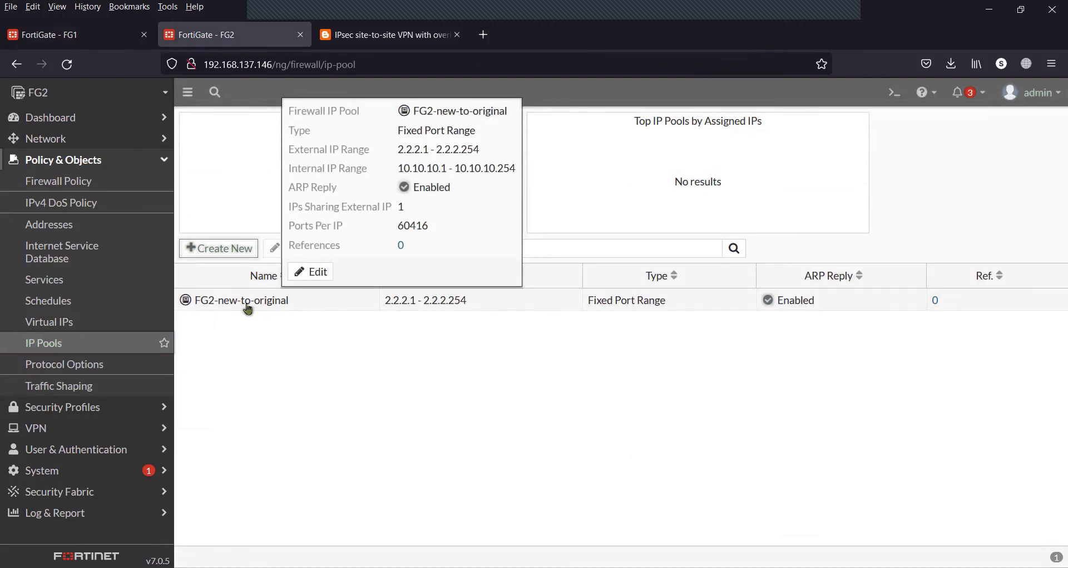
Return to FG1's IP Pools page after checking the blog's network diagram for reference
click(108, 36)
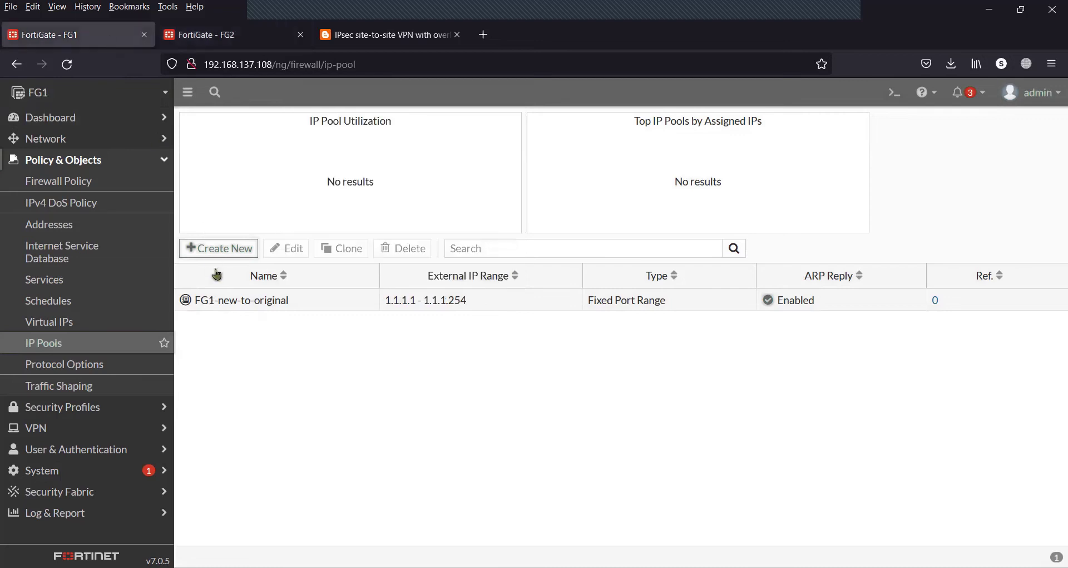
click(232, 39)
click(108, 33)
click(374, 36)
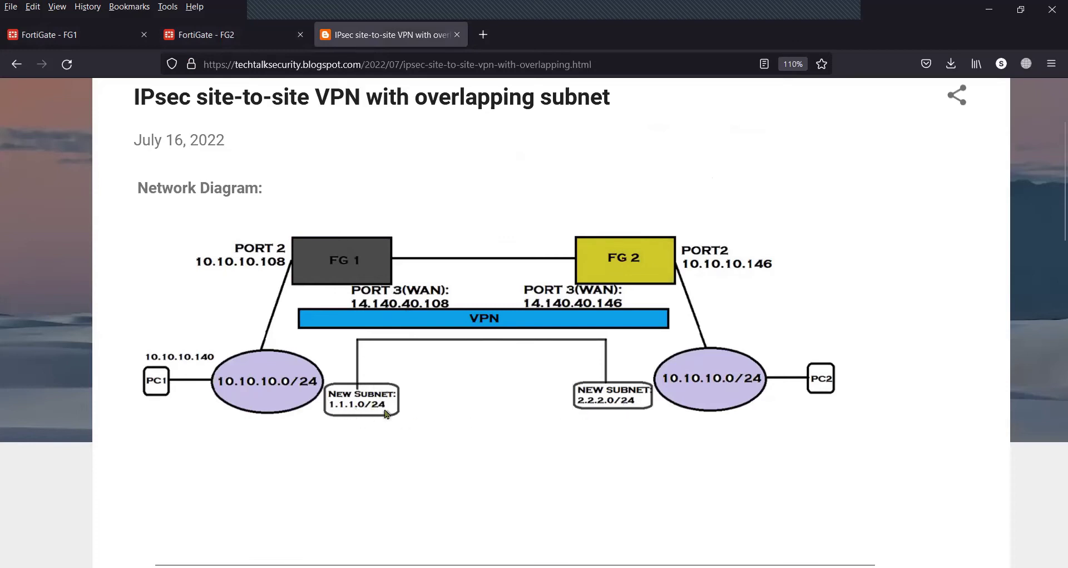
click(112, 28)
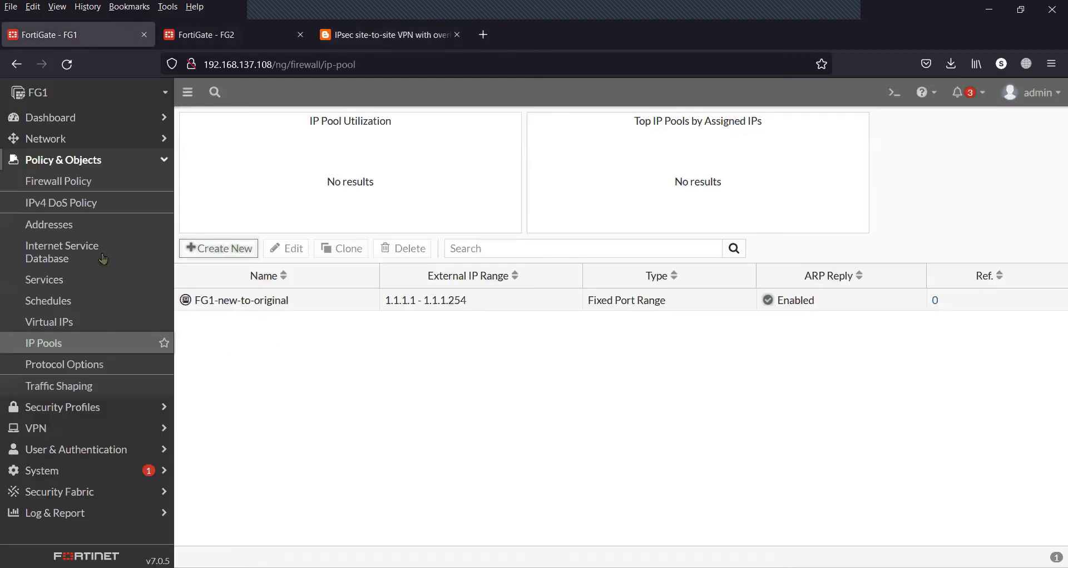
Start a new virtual IP on FG1 named FG1-VIP-new-to-original
click(84, 330)
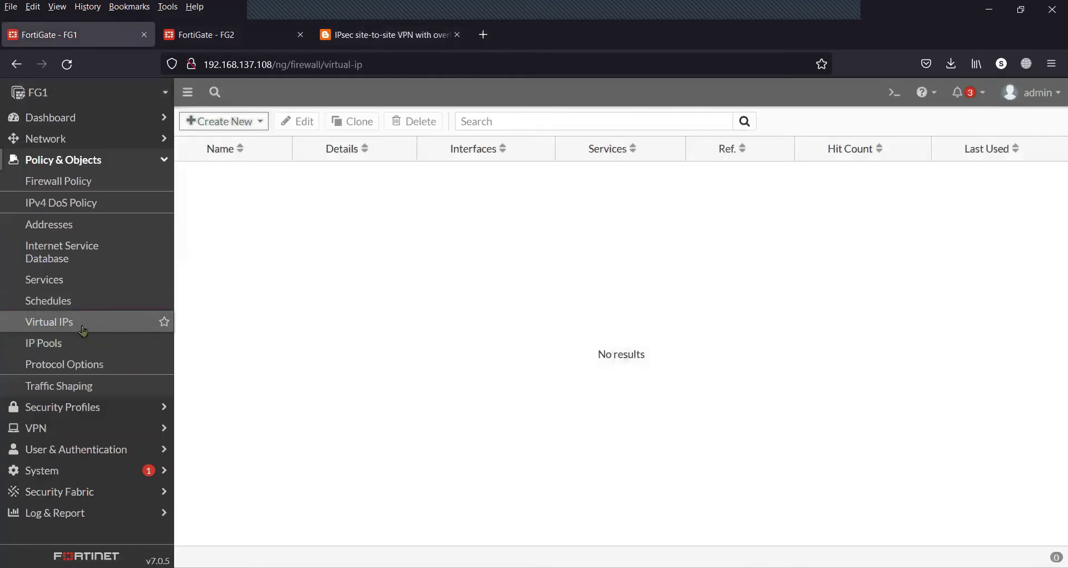
click(246, 123)
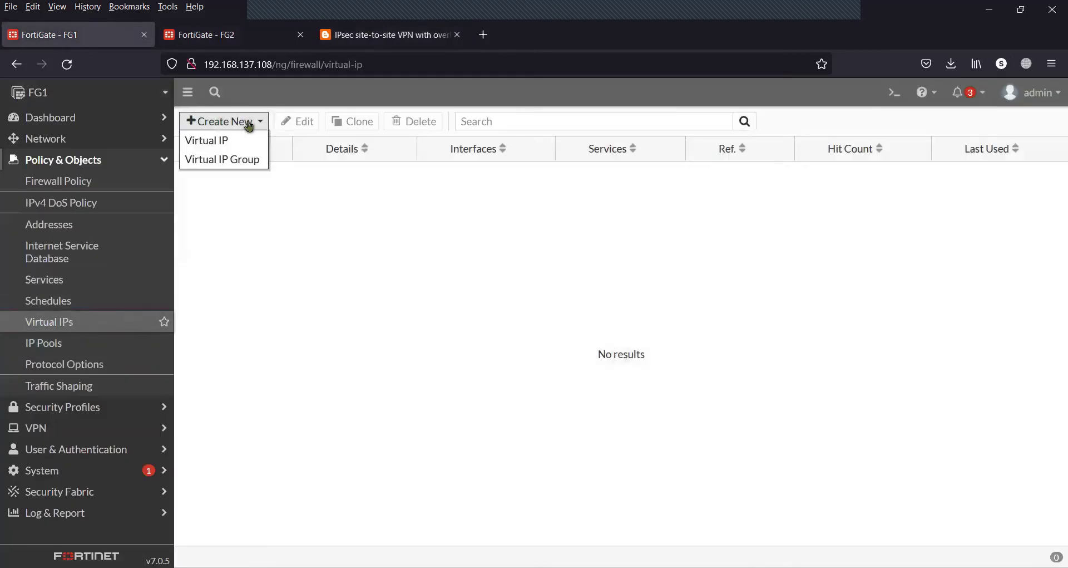
click(237, 142)
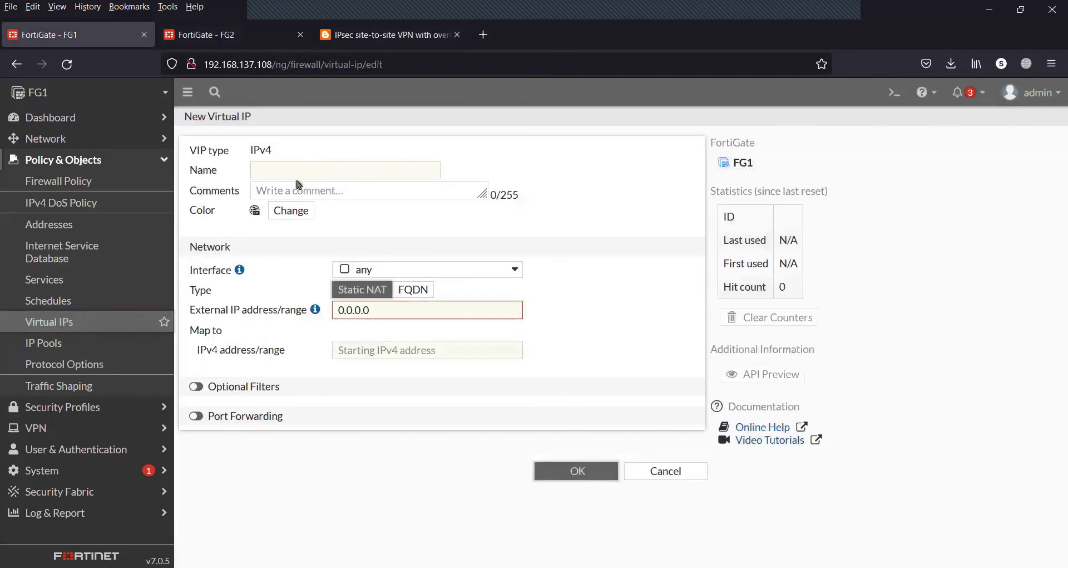
click(301, 166)
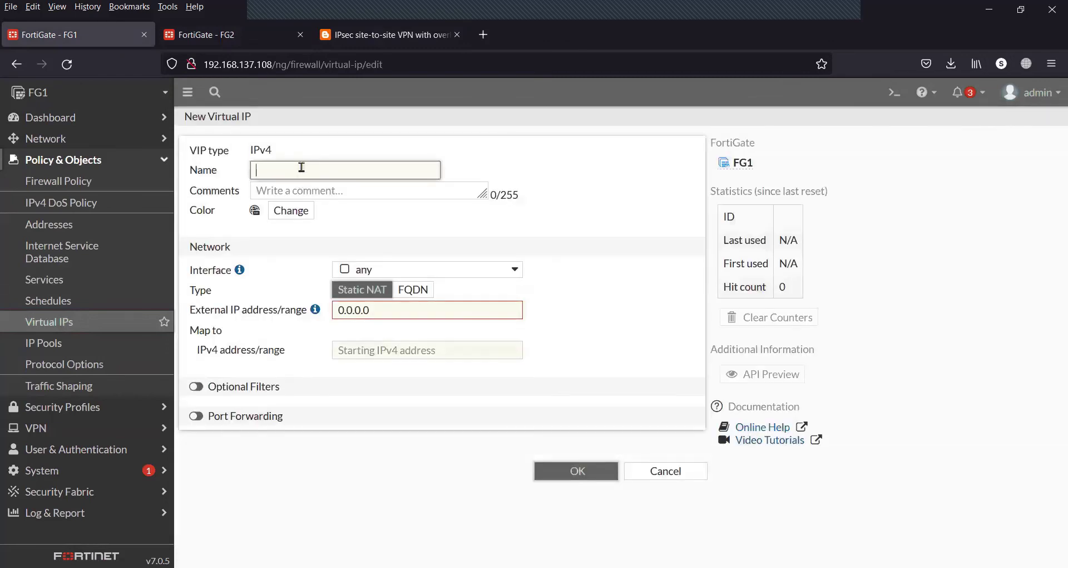
text(FG)
text(2-)
text(new)
text(-)
key(BackSpace)
text(1)
text(-)
text(to-original)
drag(275, 171, 236, 170)
click(258, 172)
text(VIP-)
key(BackSpace)
key(BackSpace)
key(BackSpace)
key(BackSpace)
text(FG1-)
click(540, 240)
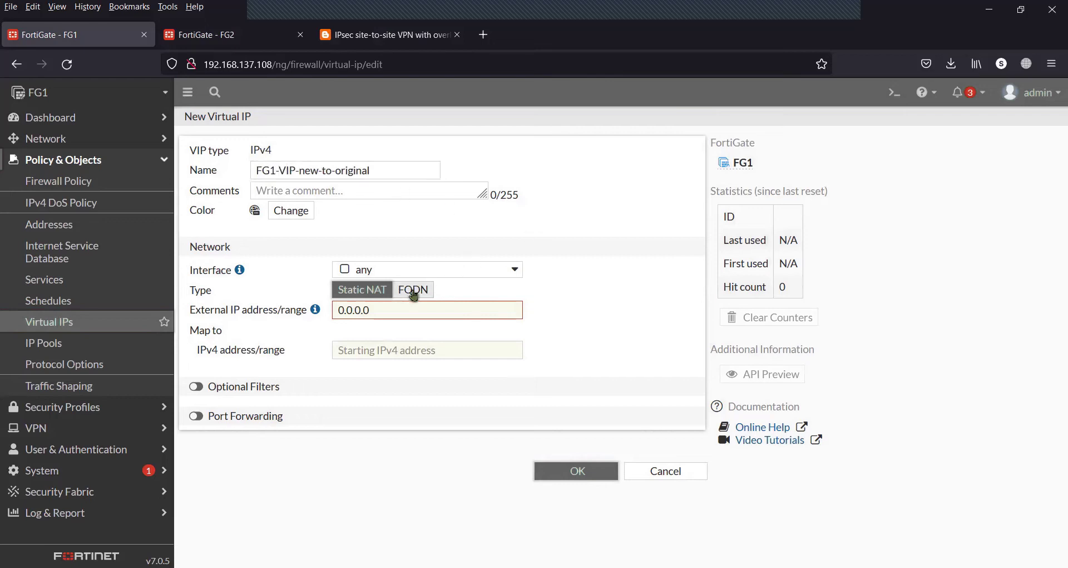
Keep interface any, map external 1.1.1.1-1.1.1.254 to 10.10.10.1-10.10.10.254, and save the VIP
click(368, 271)
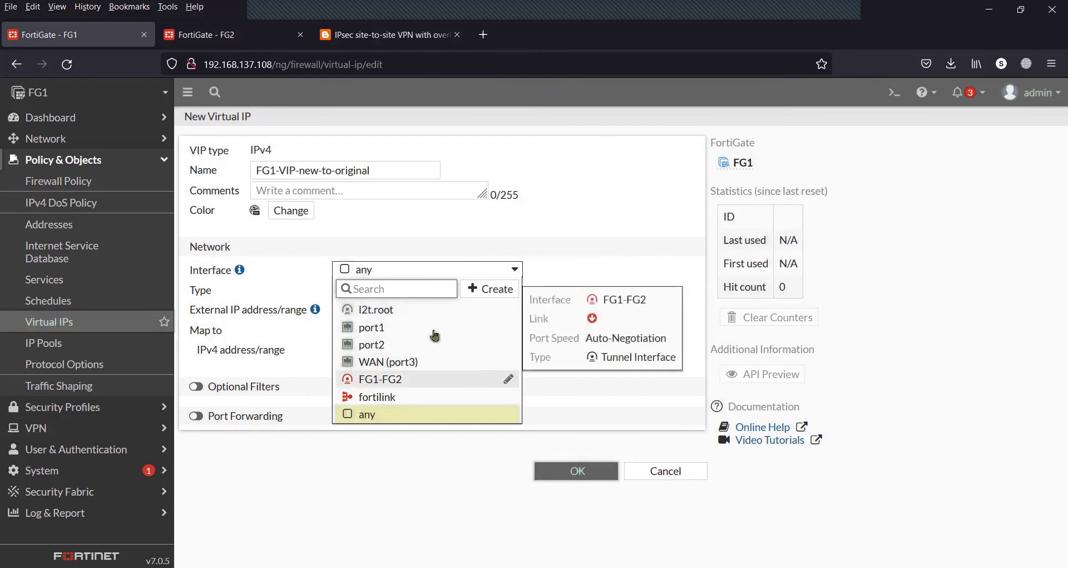
click(590, 210)
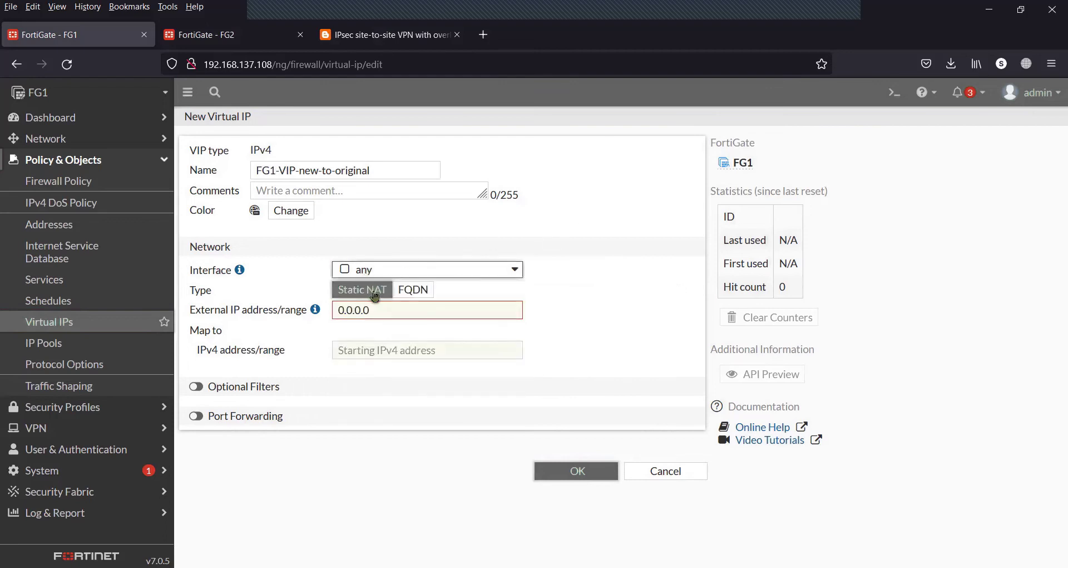
drag(378, 310, 328, 308)
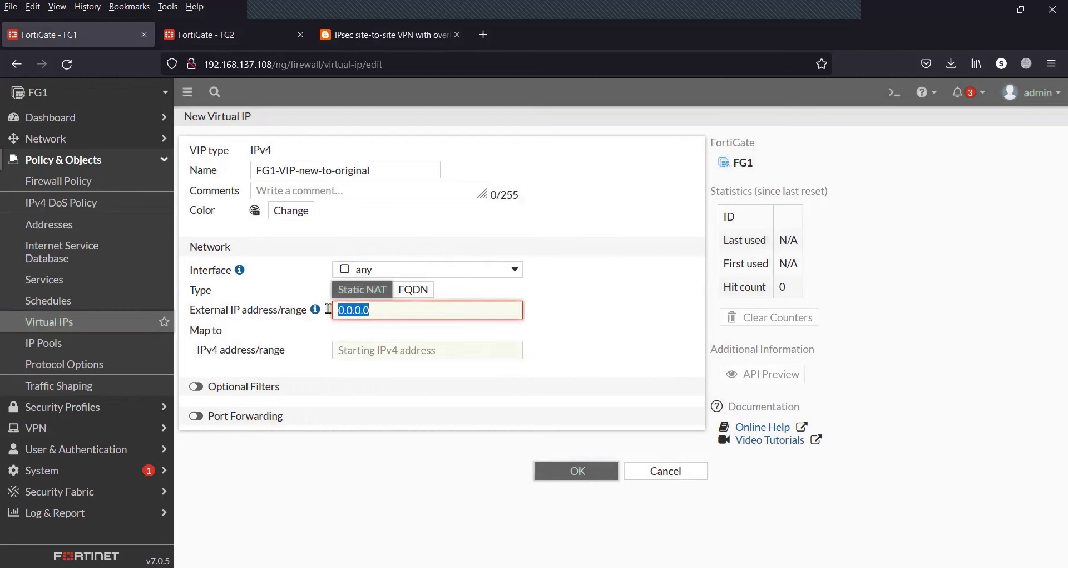
text(1.1.1.1-1.1.1.254)
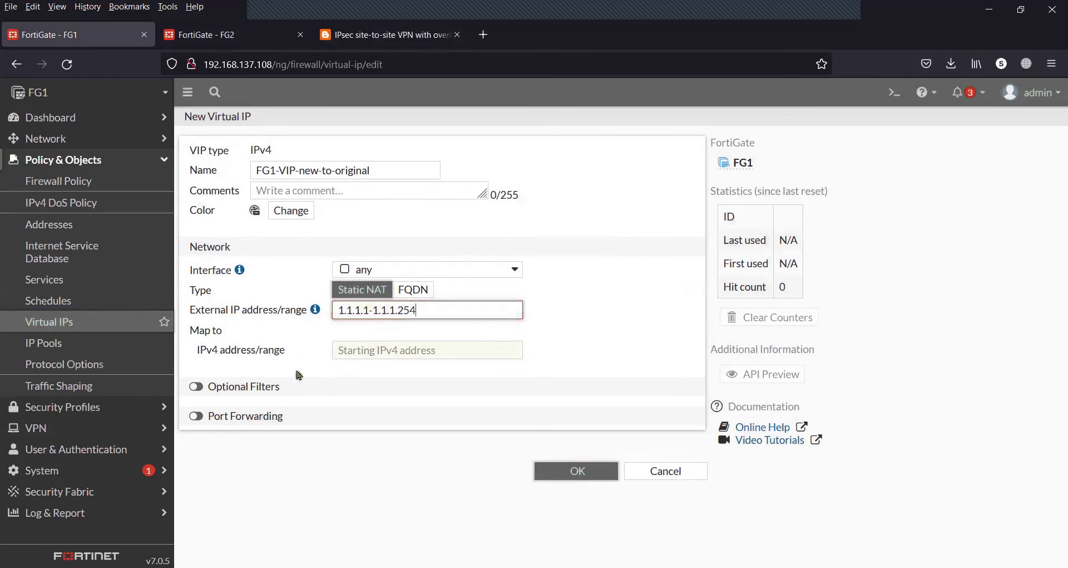
click(355, 357)
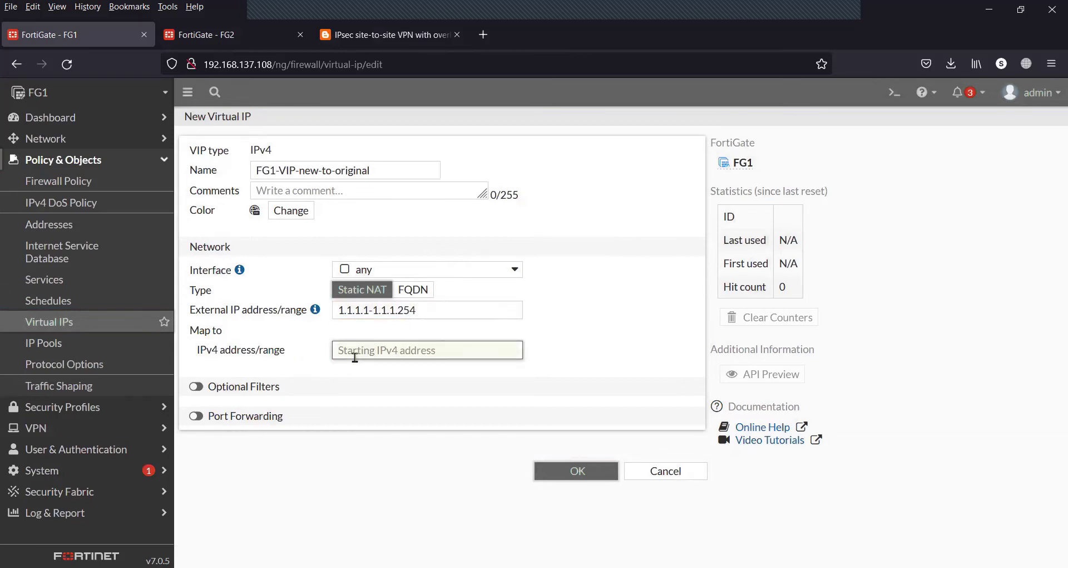
text(10.10)
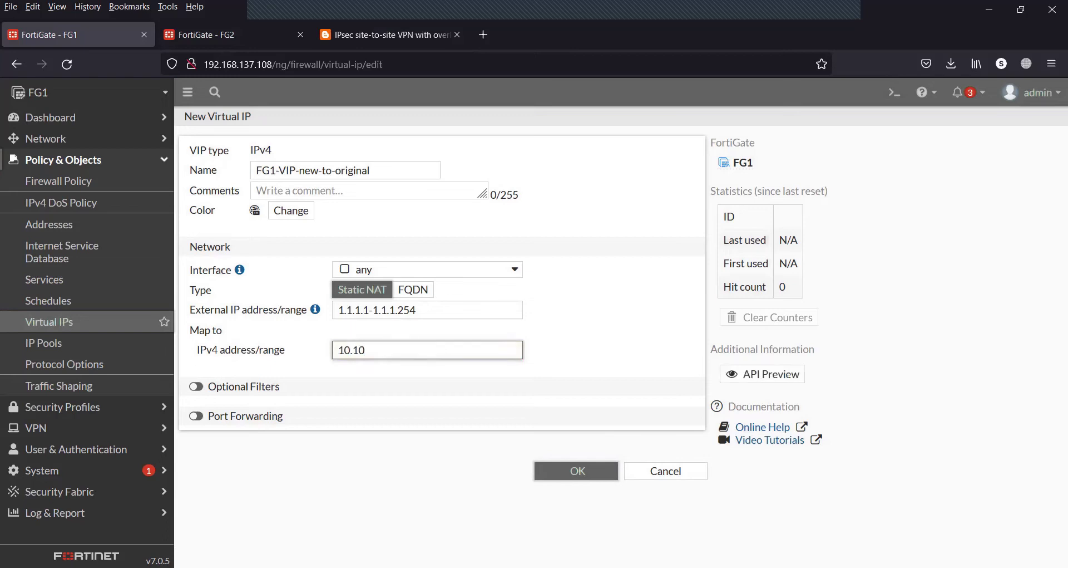
text(.10.1-10.10.10.254)
click(544, 472)
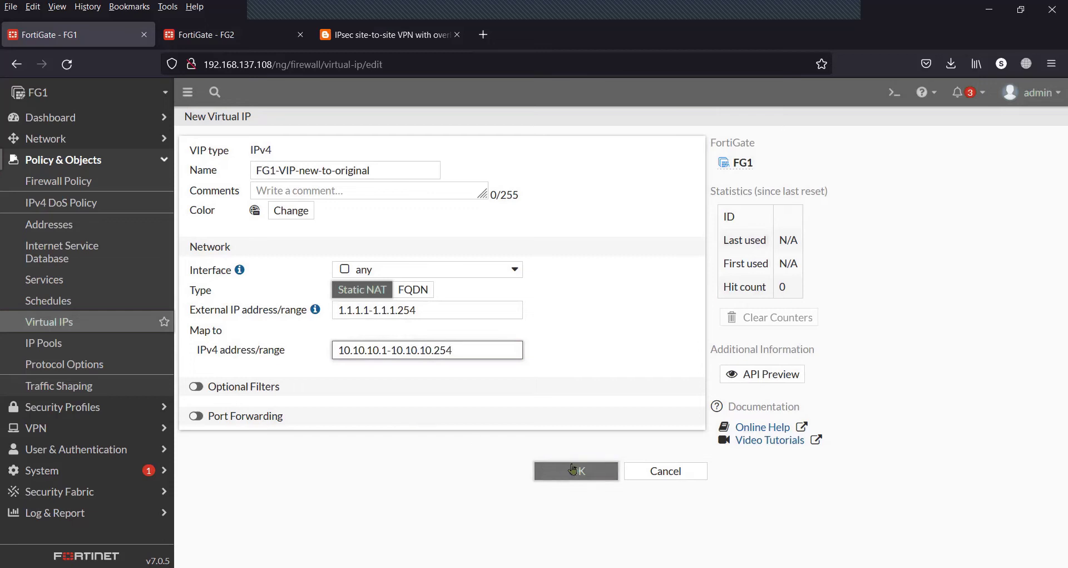
click(473, 346)
key(BackSpace)
key(BackSpace)
key(BackSpace)
key(BackSpace)
key(BackSpace)
key(BackSpace)
key(BackSpace)
key(BackSpace)
key(BackSpace)
key(BackSpace)
key(BackSpace)
key(BackSpace)
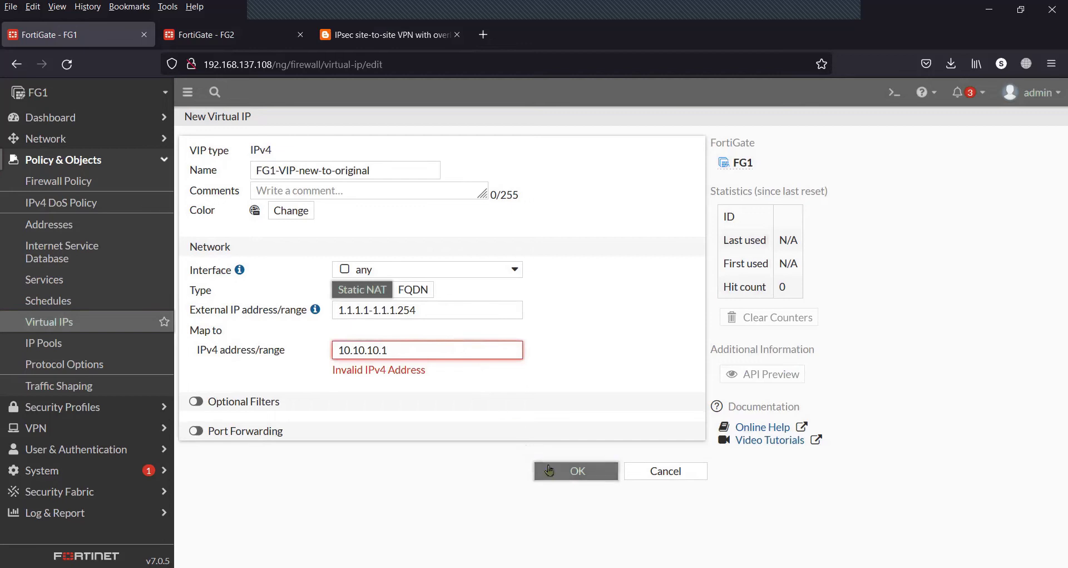
click(549, 470)
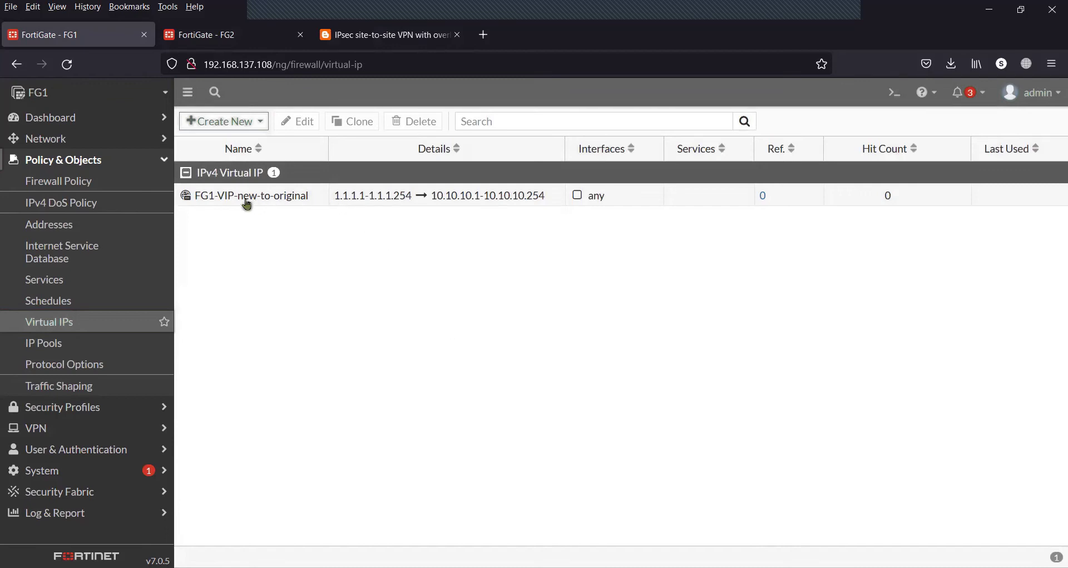
mouse_move(247, 203)
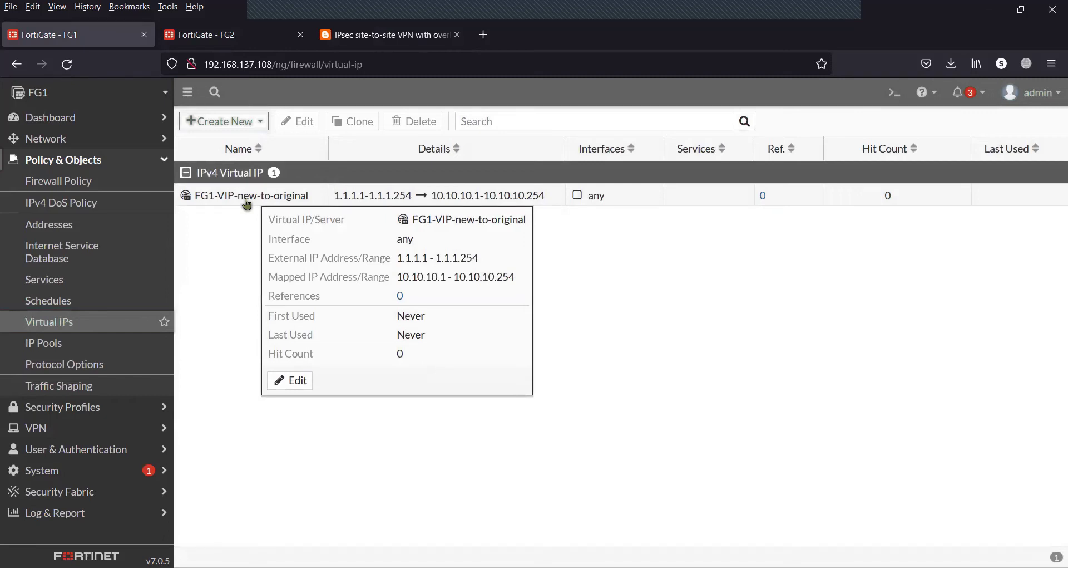
Start a new virtual IP on FG2 named VIP-FG2-new-to-original
click(230, 33)
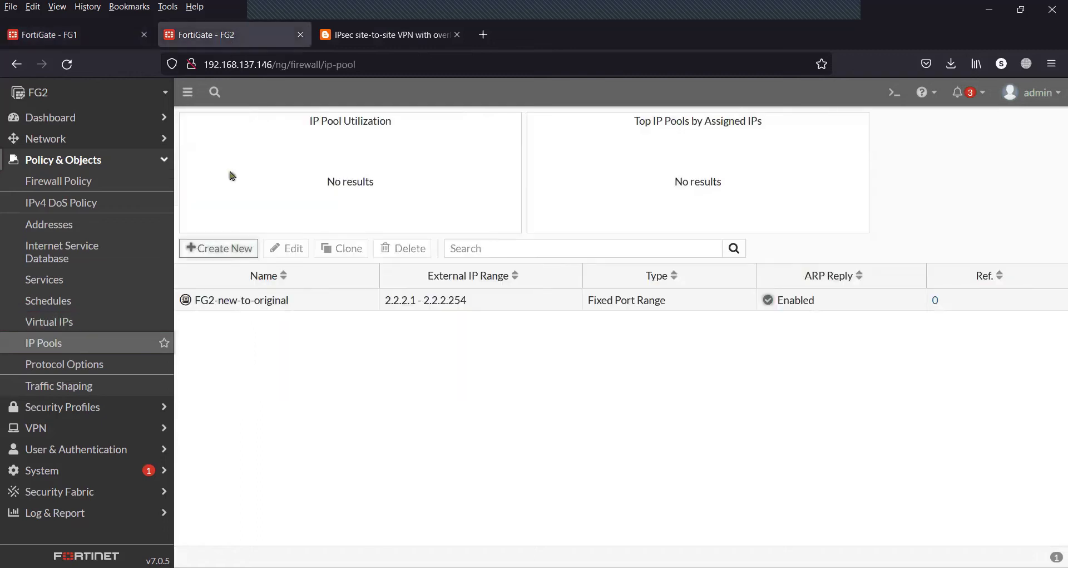
click(122, 327)
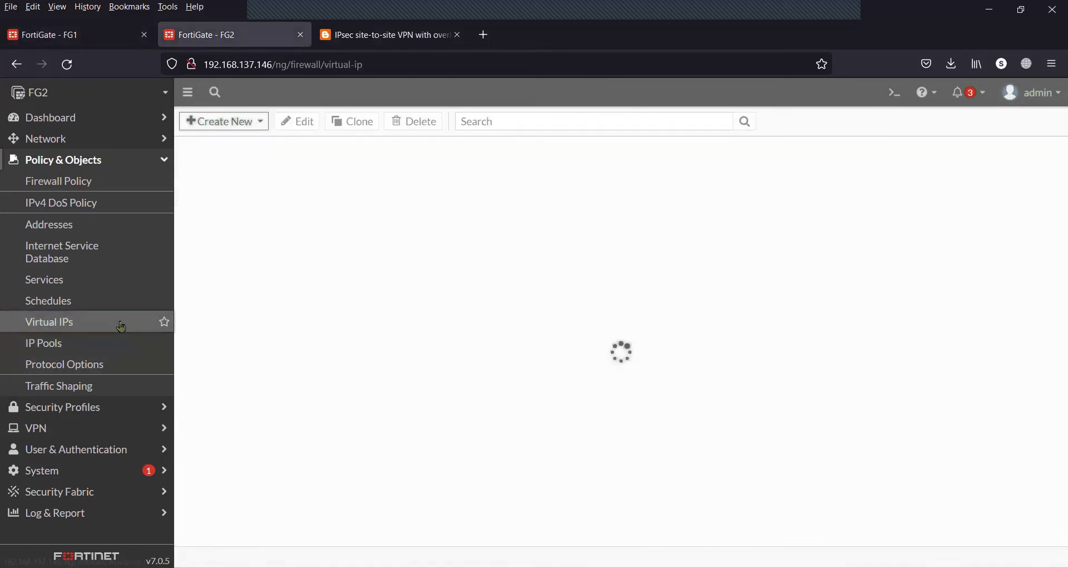
click(250, 123)
click(244, 146)
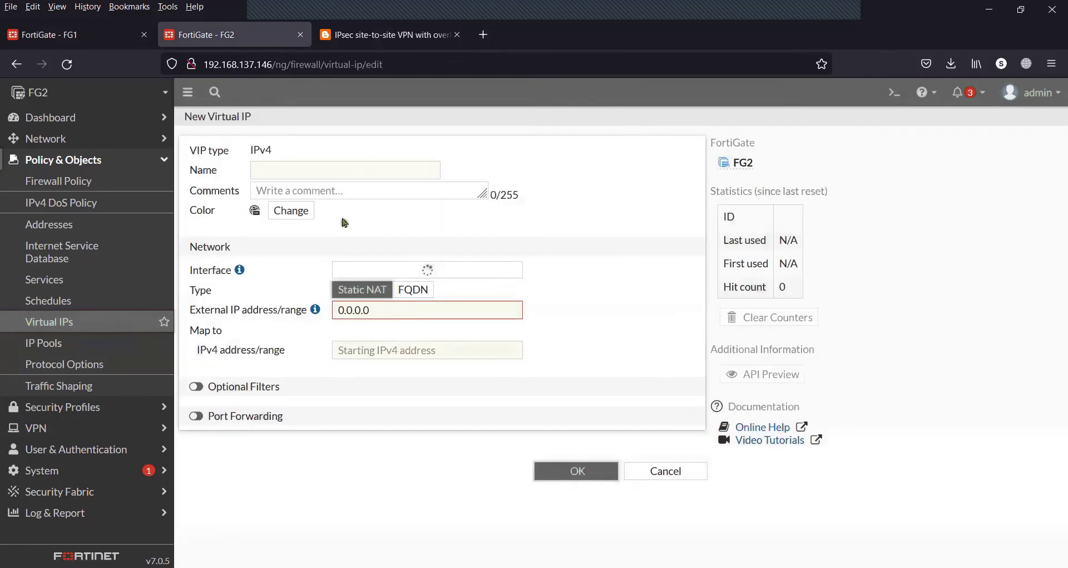
click(283, 176)
text(VIP)
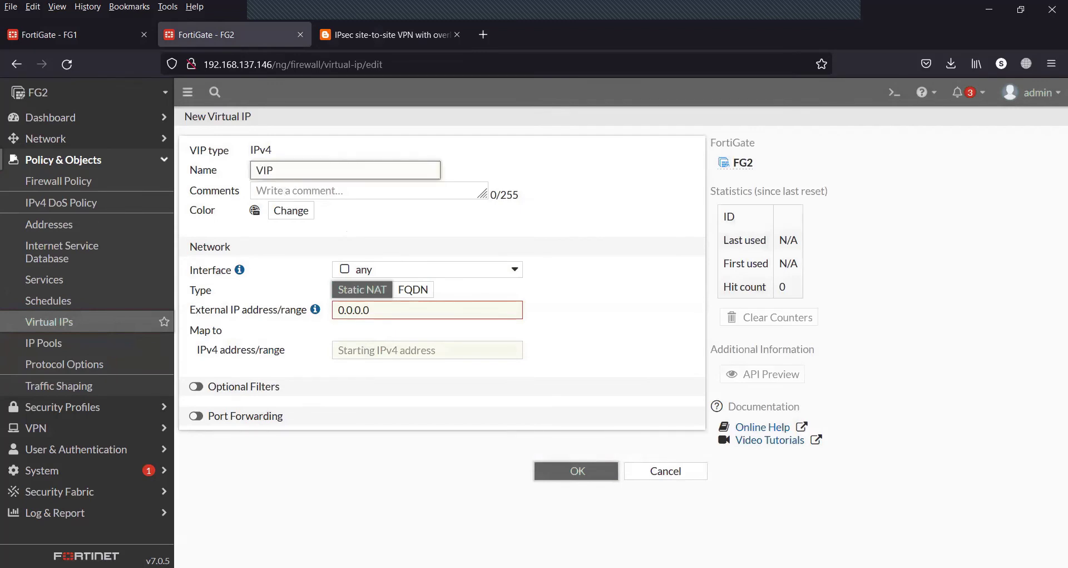
text(-FG2-new-to-original)
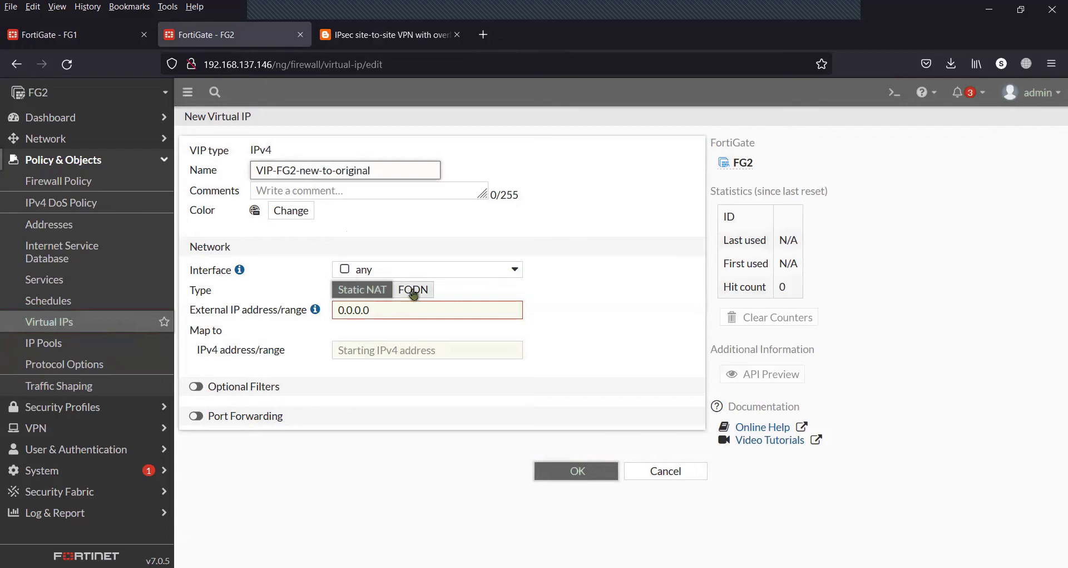
Keep interface any, map external 2.2.2.1-2.2.2.254 to 10.10.10.1-10.10.10.254, and save the VIP
click(435, 273)
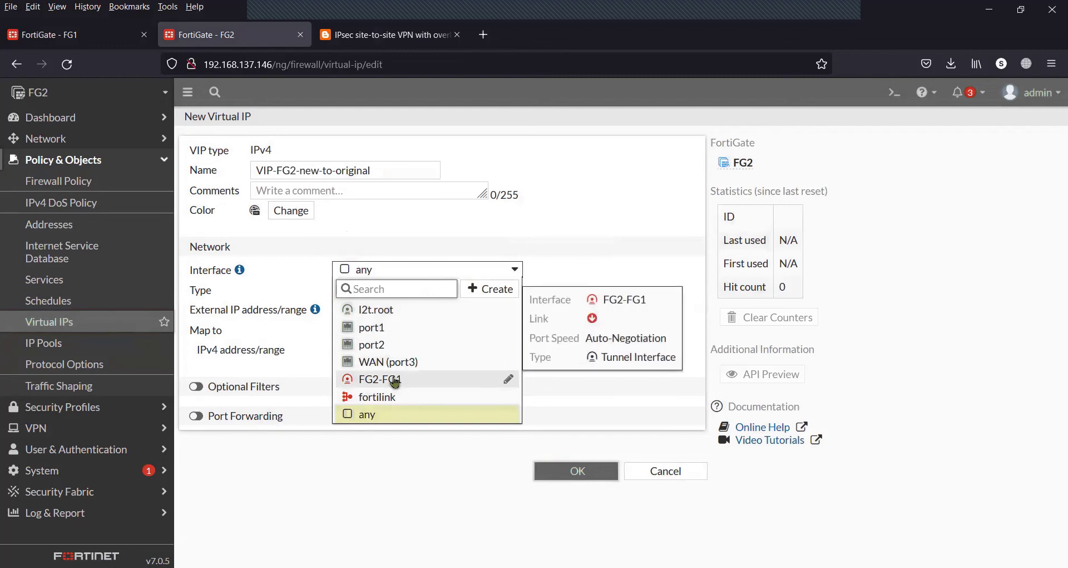
click(548, 250)
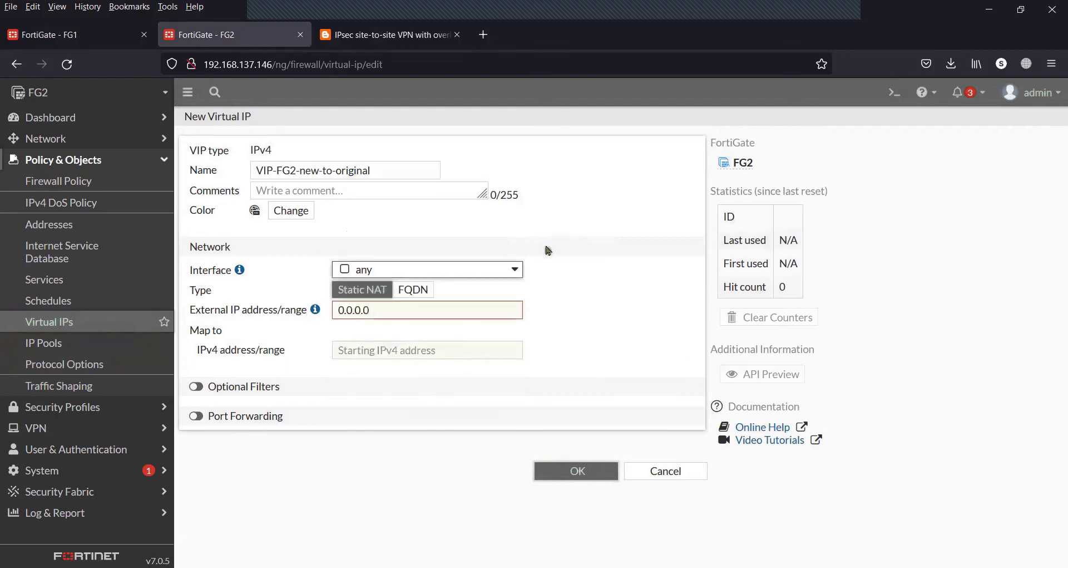
drag(388, 309, 308, 313)
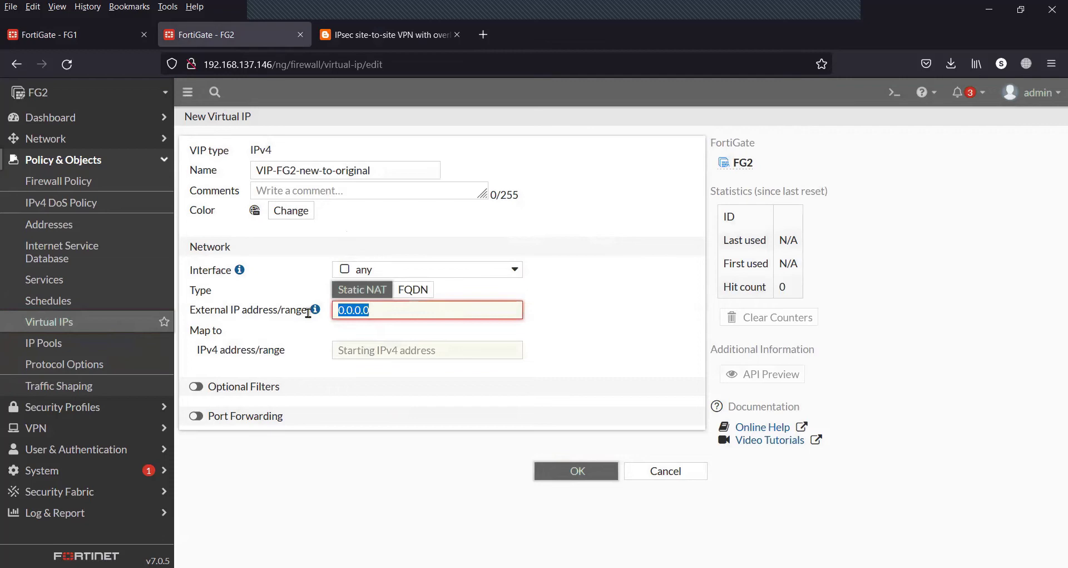
text(2.2.2.1-2.)
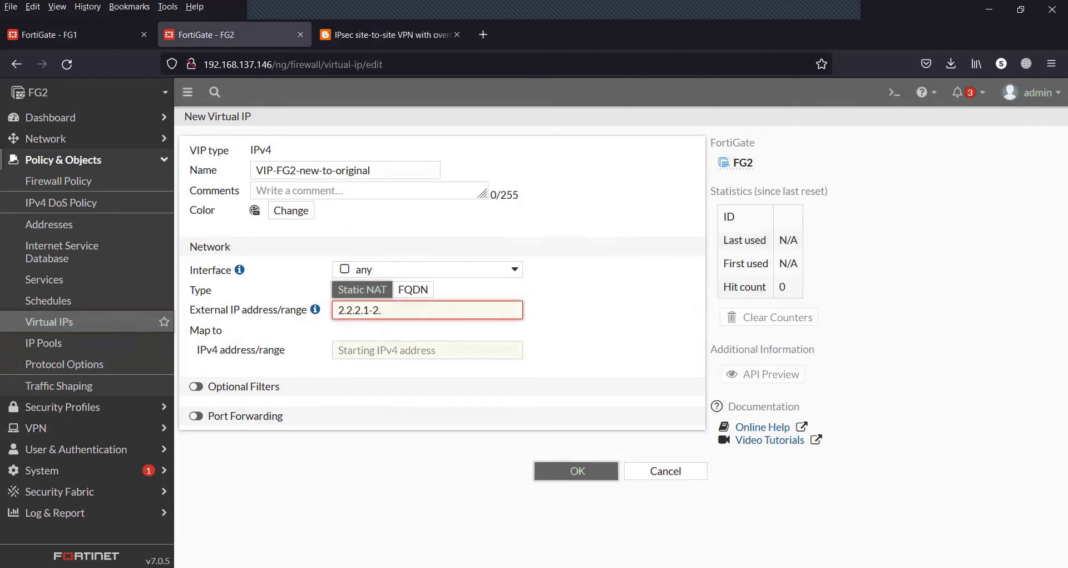
text(2.2.254)
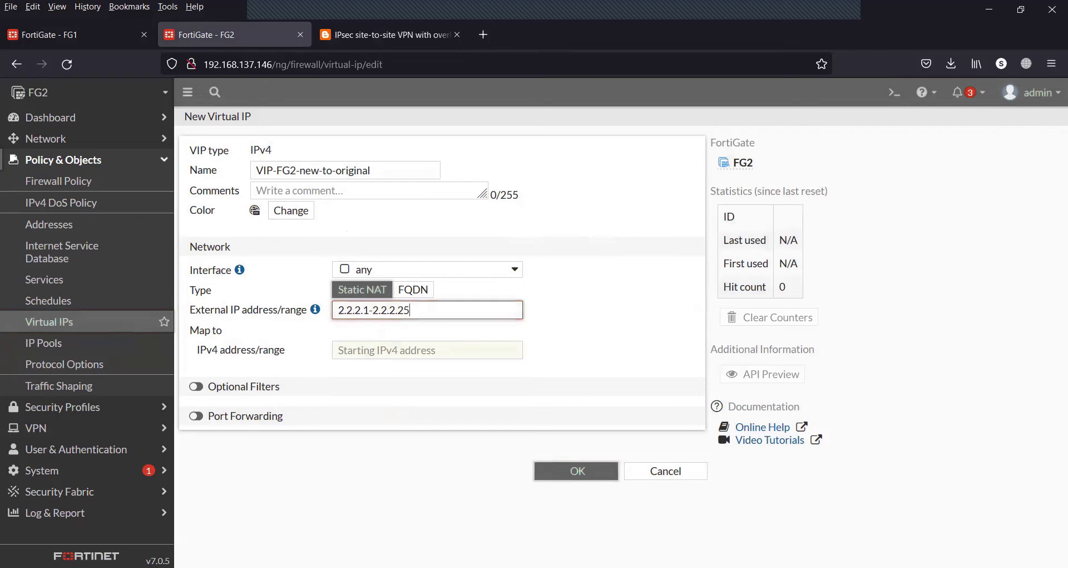
click(347, 350)
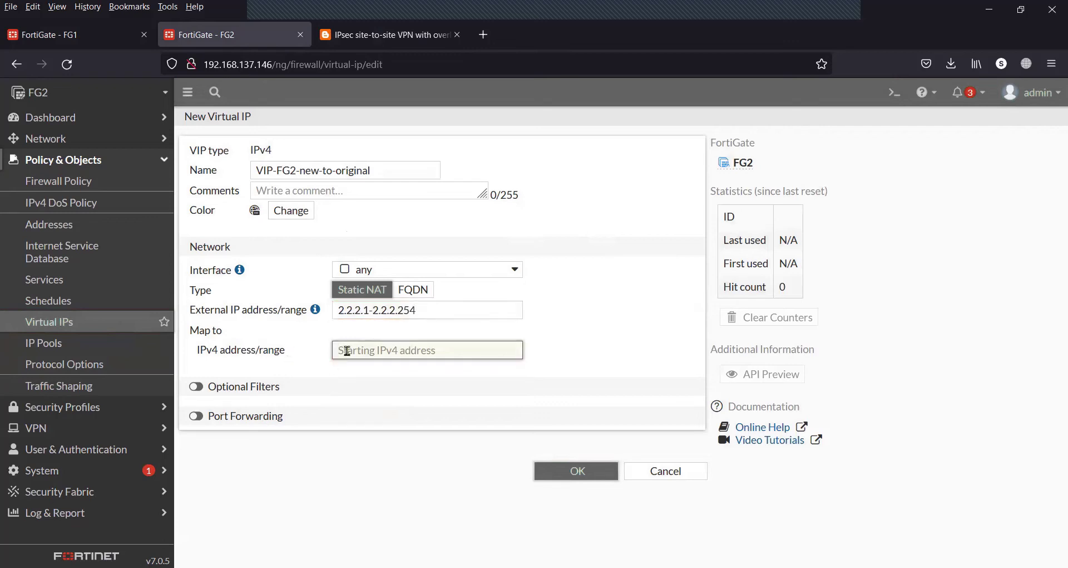
text(10.10.)
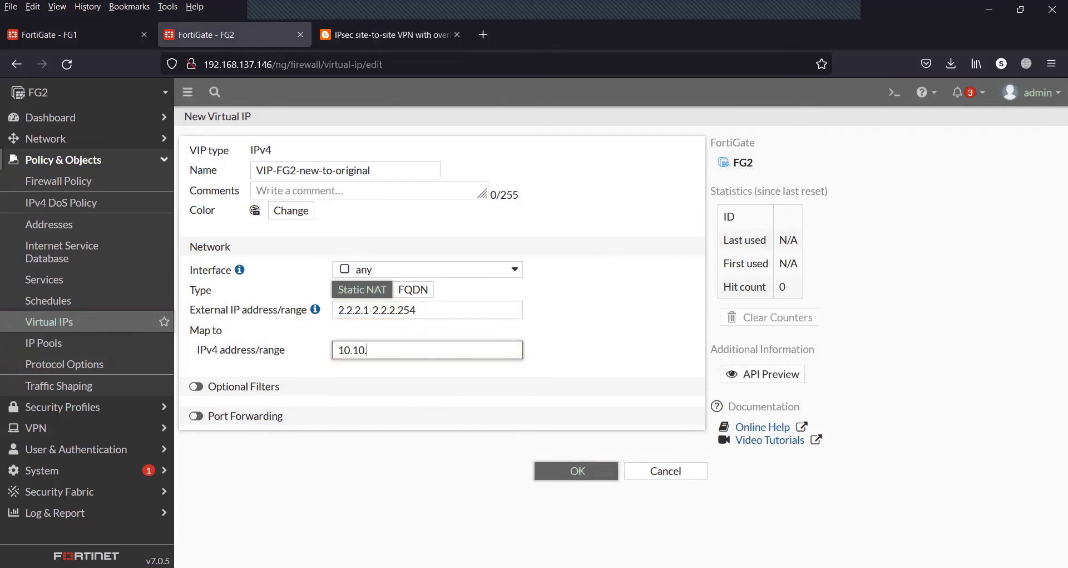
text(10.1)
click(562, 470)
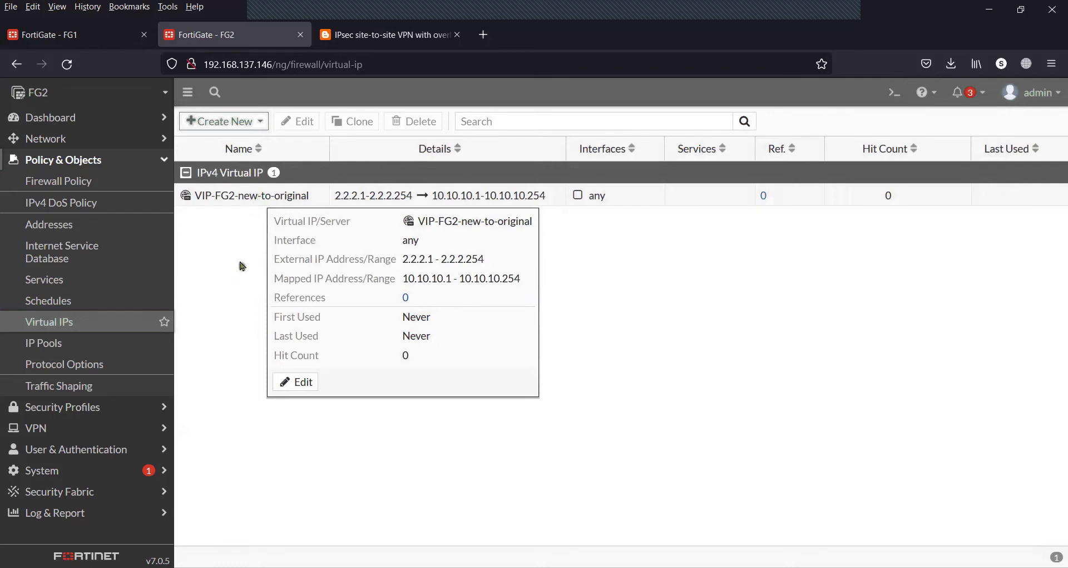
On FG1, begin a new firewall policy after checking the blog's network diagram
click(95, 29)
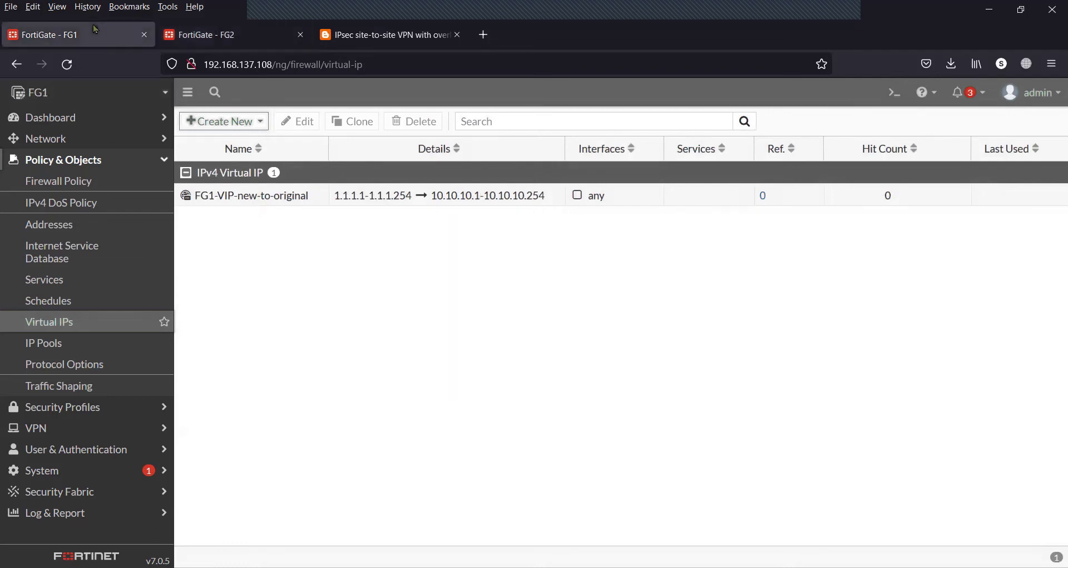
click(93, 184)
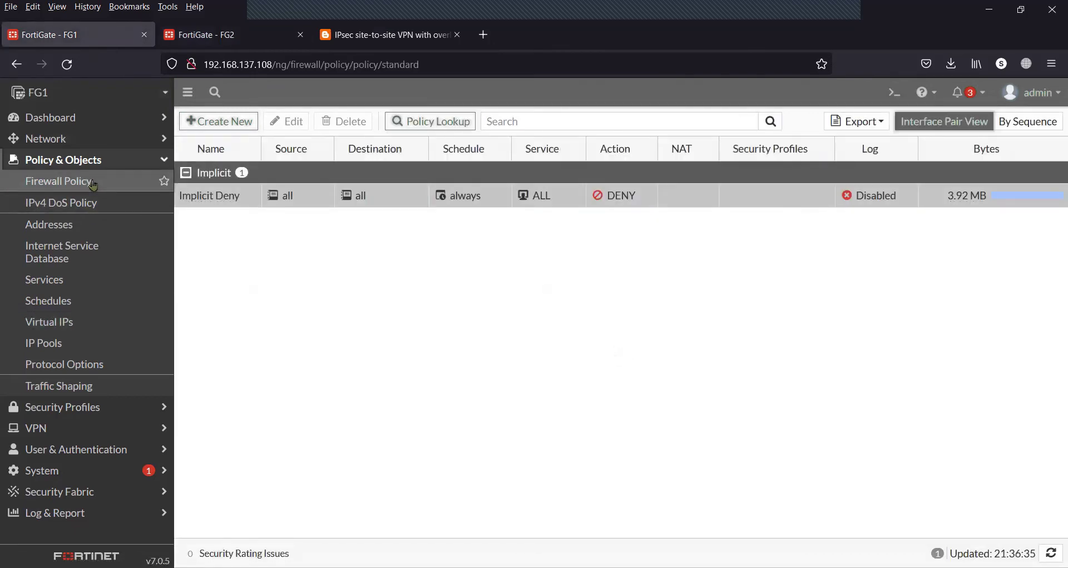
click(340, 44)
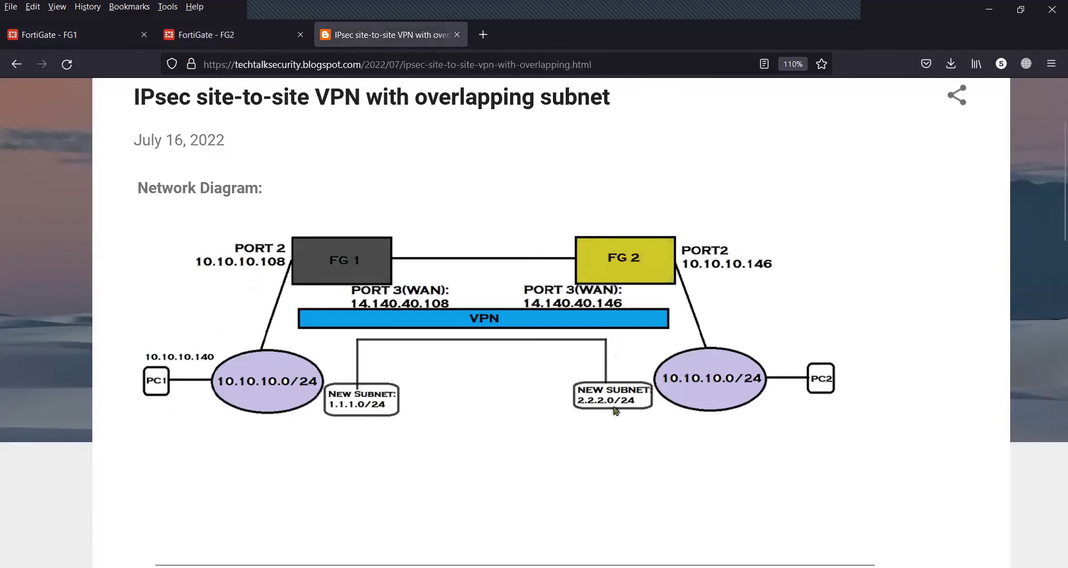
click(102, 41)
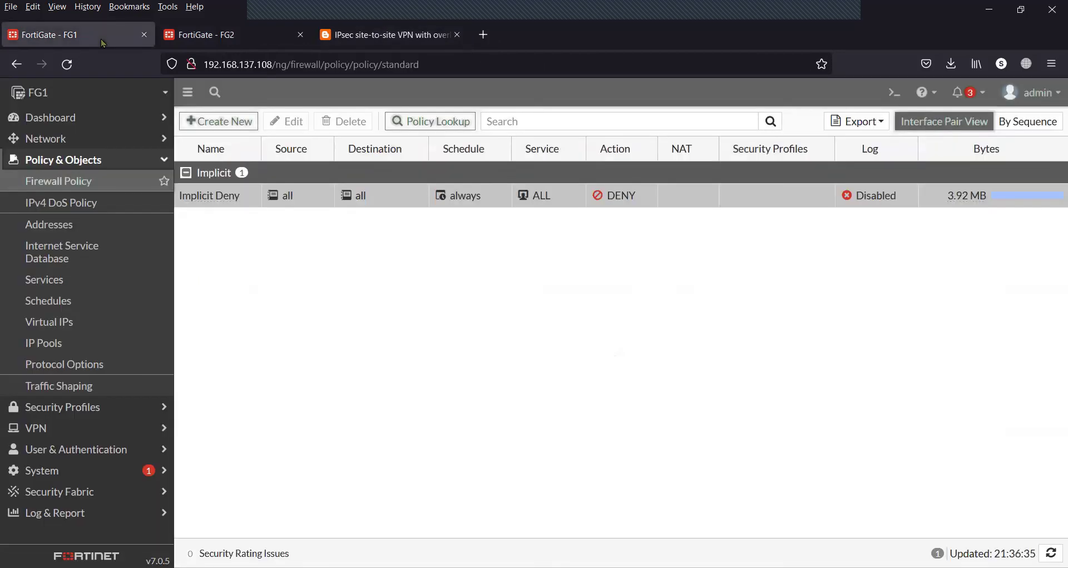
click(230, 119)
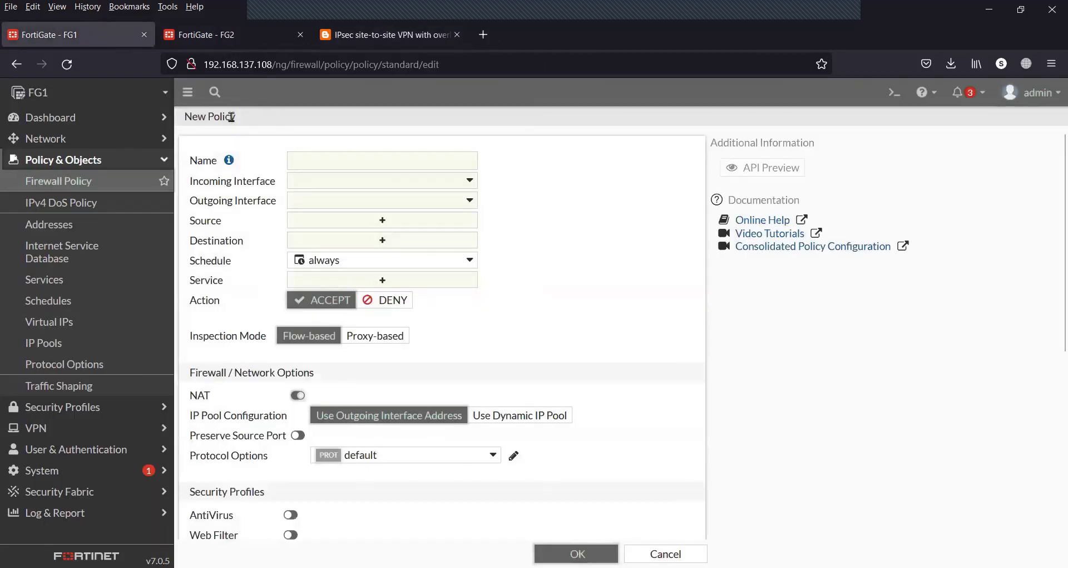
Name the policy OUTBOUND, incoming interface port2, outgoing interface FG1-FG2
click(330, 162)
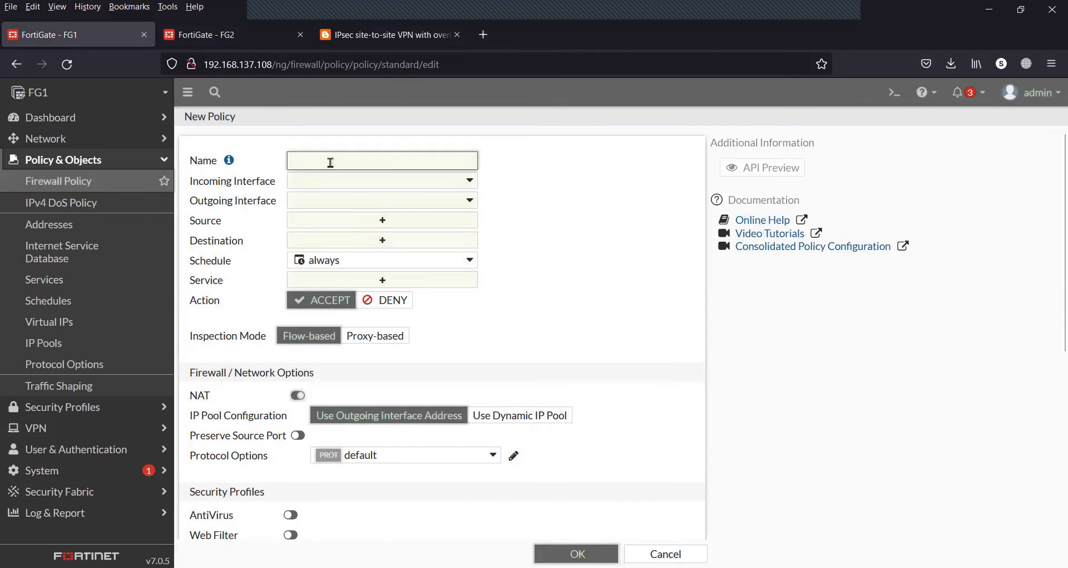
text(OUTBOUND)
click(353, 183)
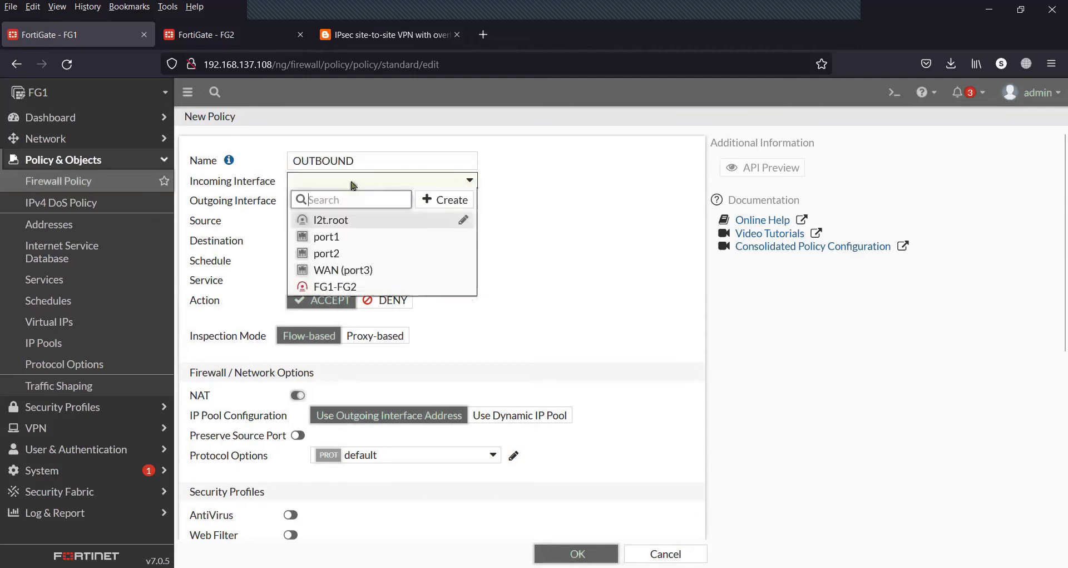
mouse_move(343, 261)
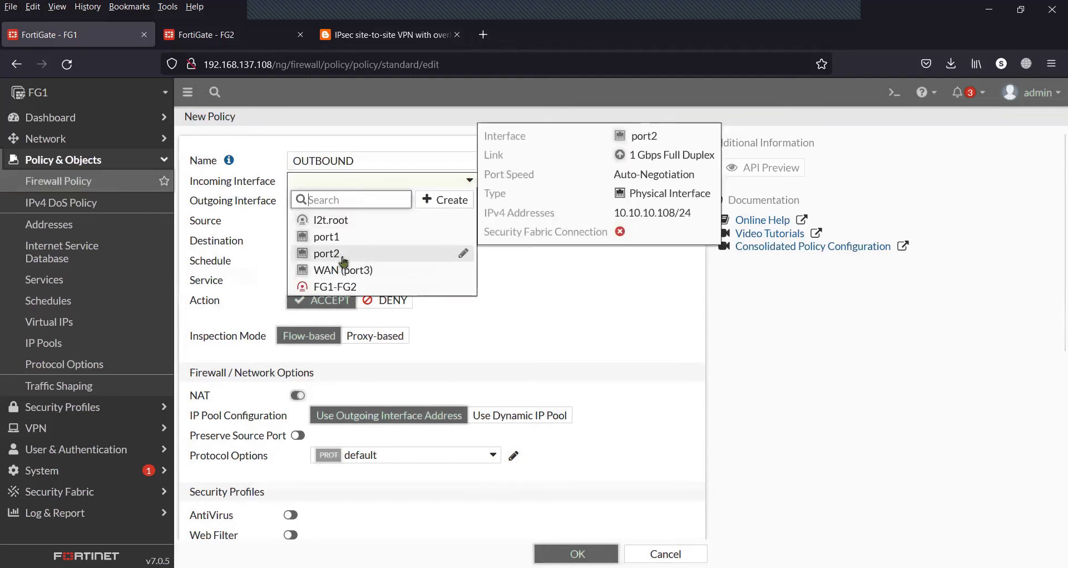
click(343, 257)
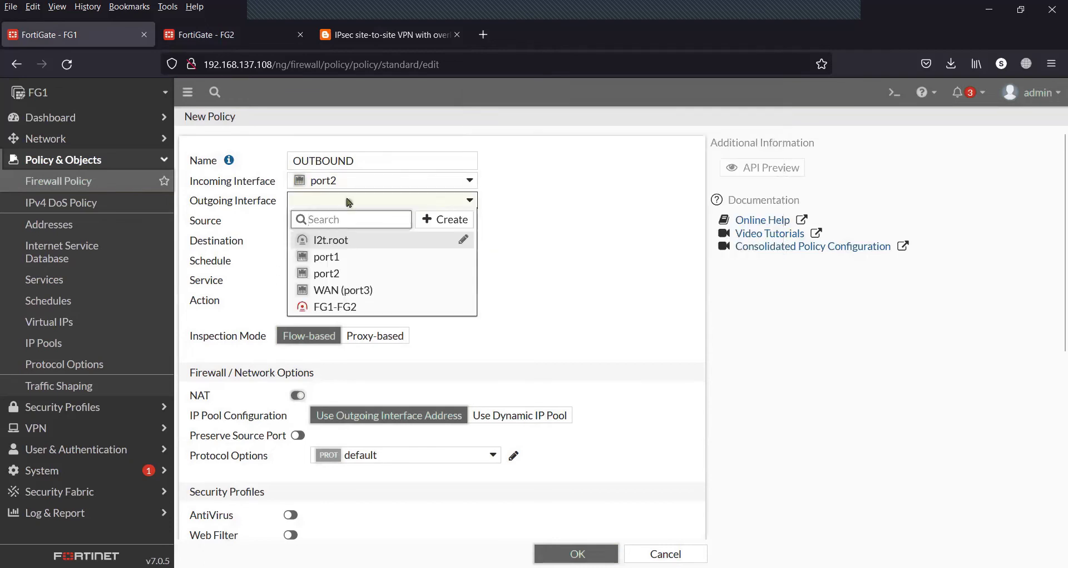
click(342, 305)
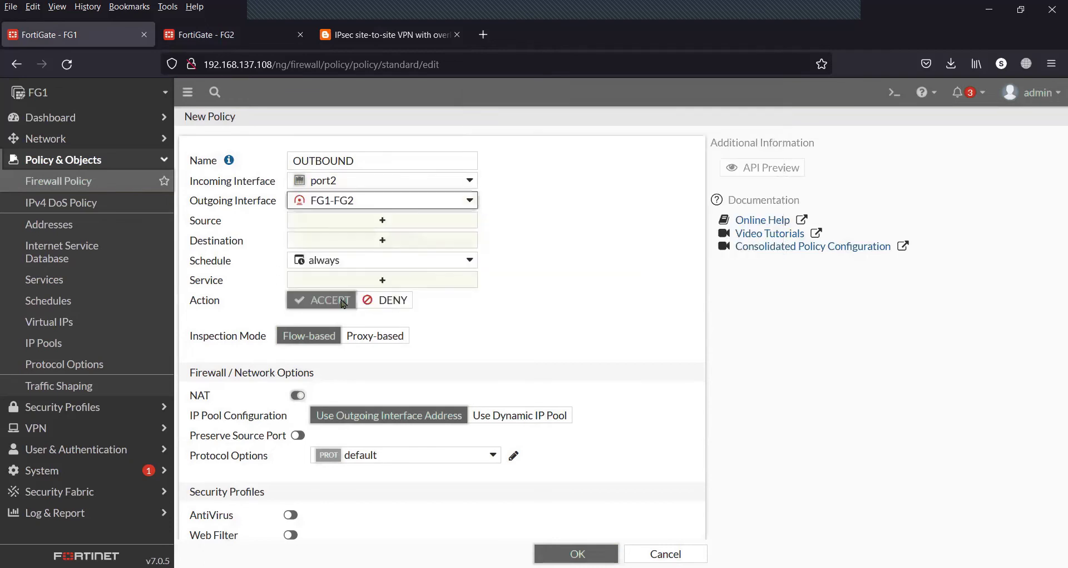
Set source 10.10.10.0/24 and destination 2.2.2.0/24, confirming against the network diagram
click(425, 224)
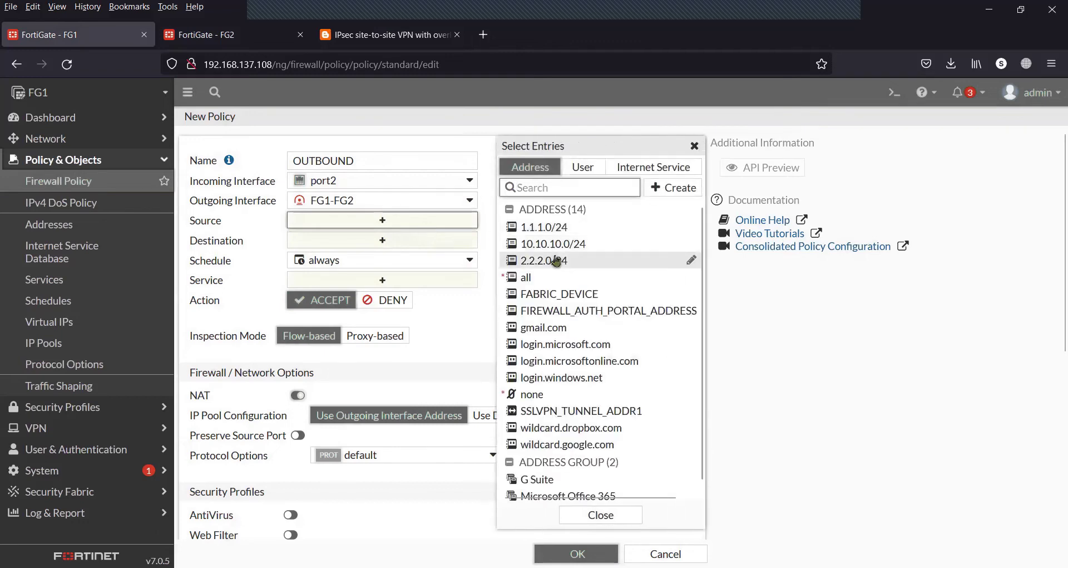
click(568, 245)
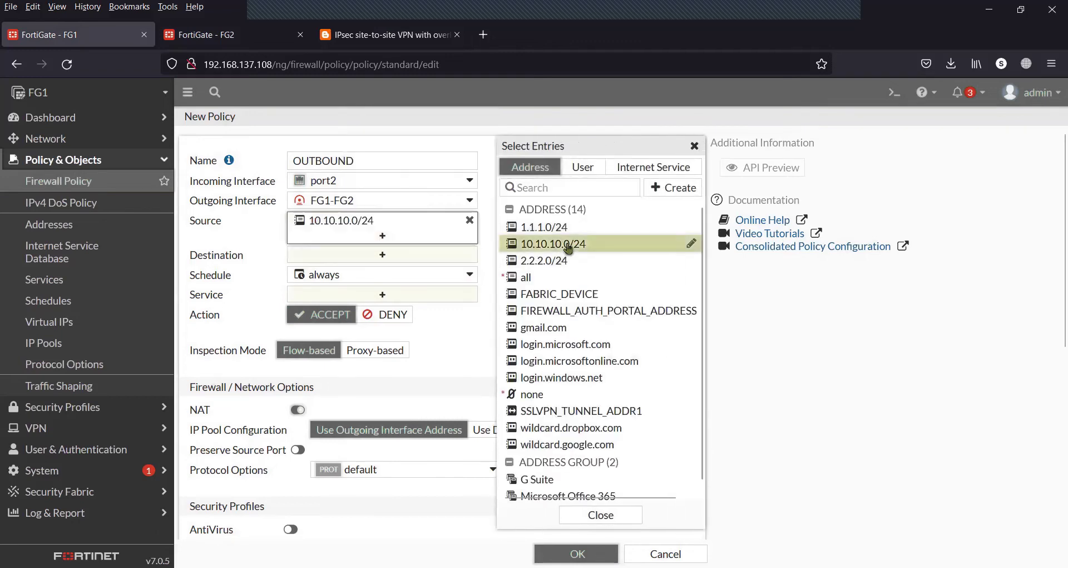
click(404, 255)
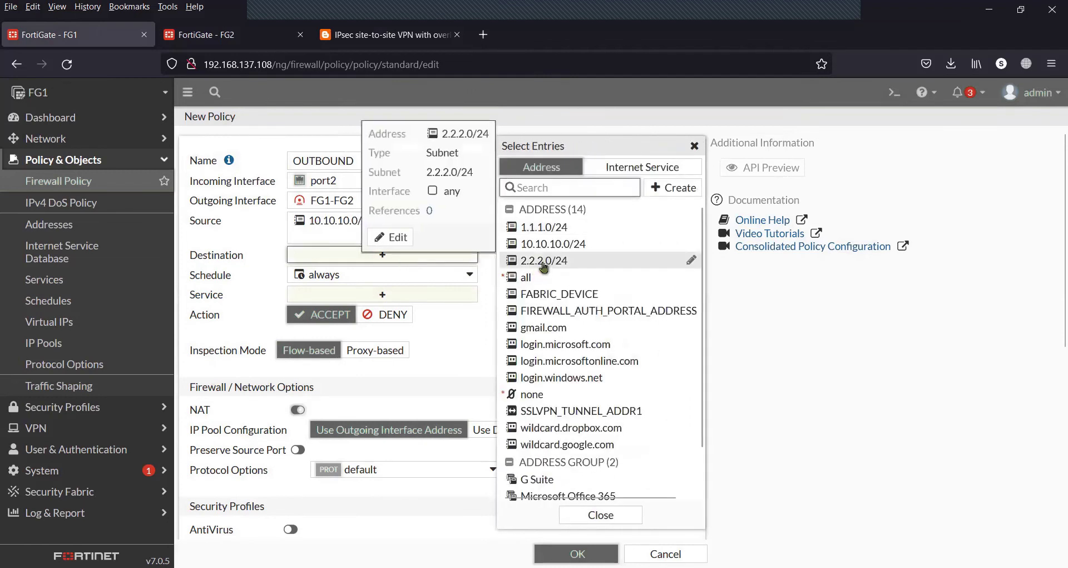
click(544, 261)
click(384, 35)
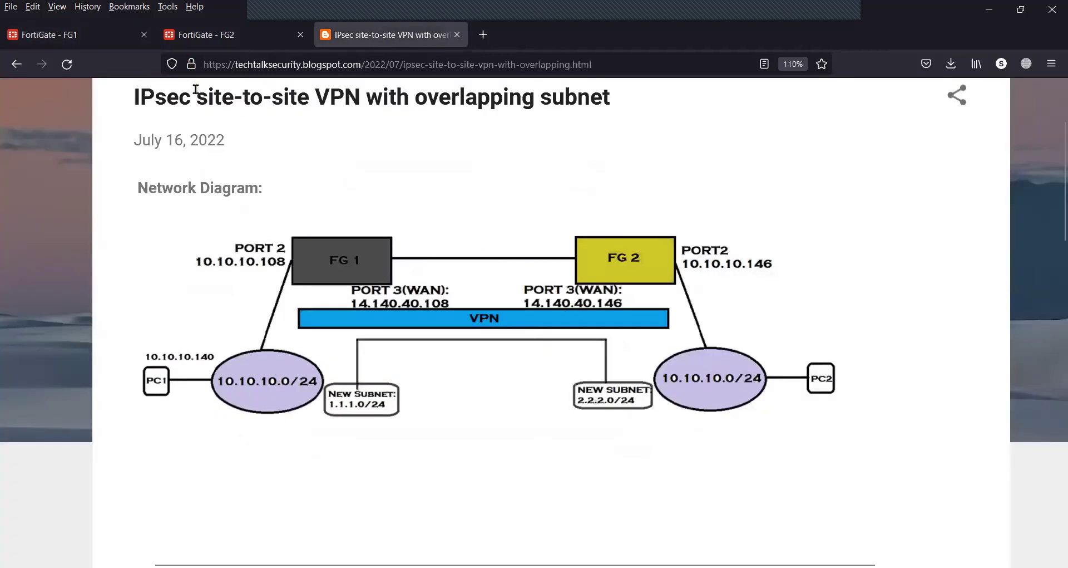
click(115, 30)
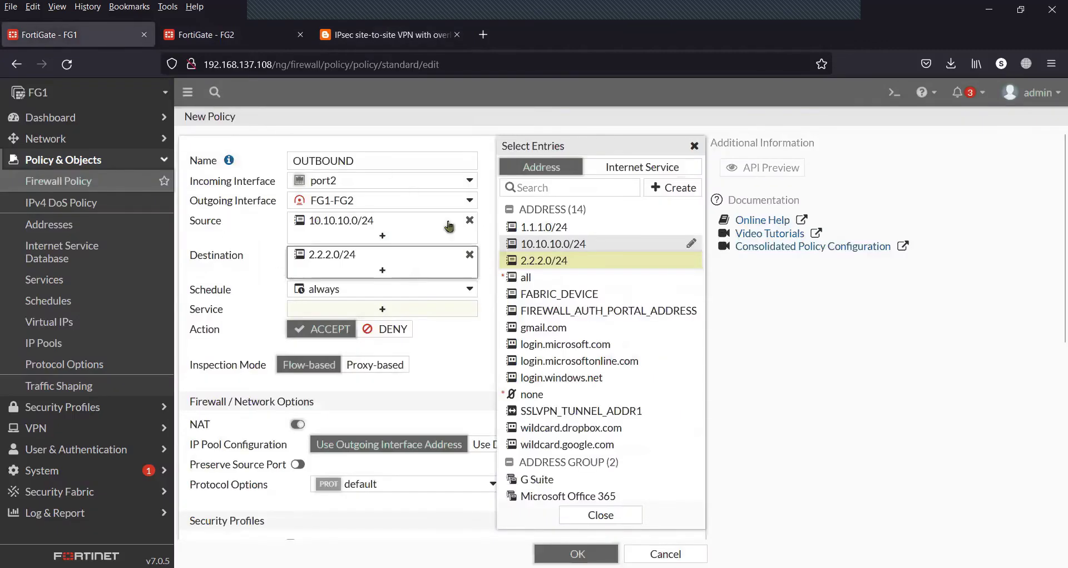
Allow ALL services and choose Use Dynamic IP Pool, showing the available IP pools
click(419, 312)
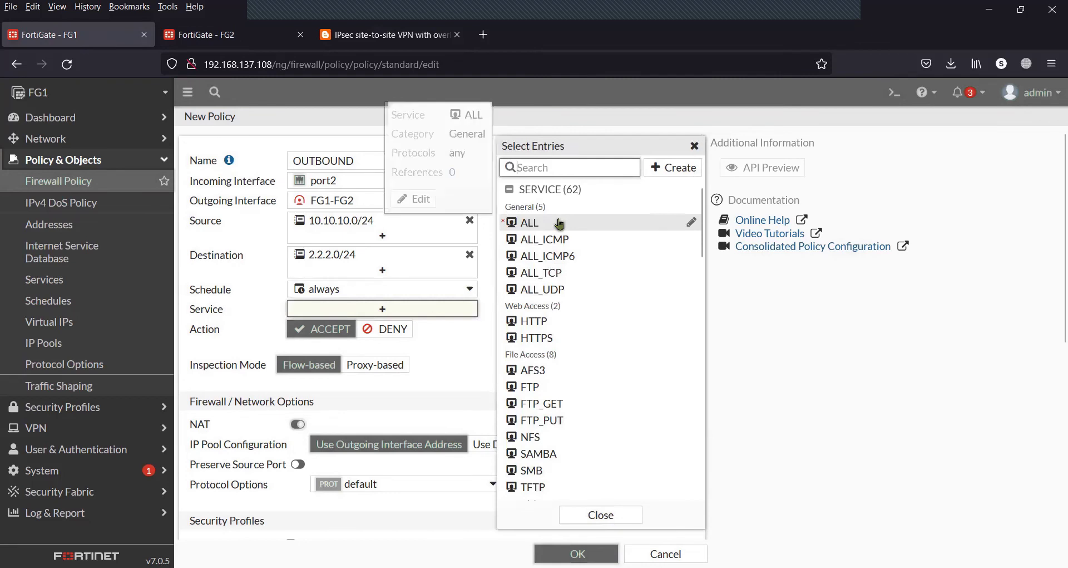
click(559, 223)
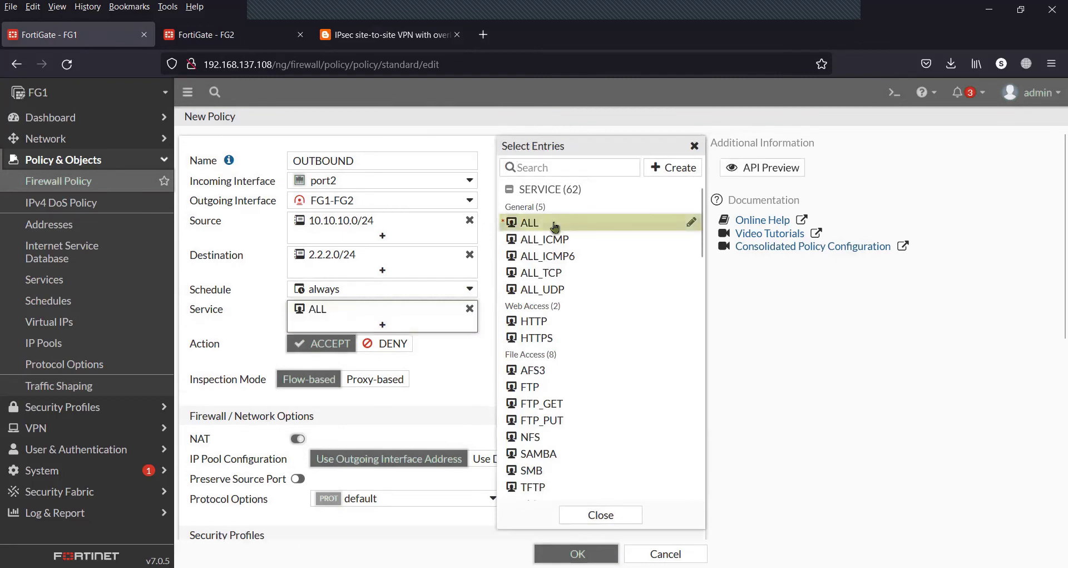
click(454, 379)
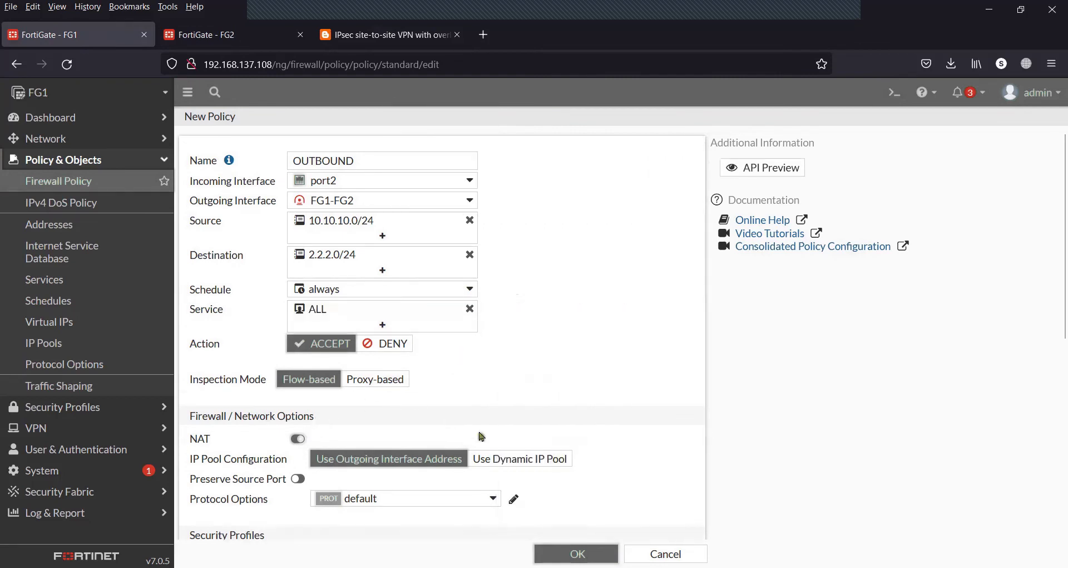
scroll(568, 369, down, 2)
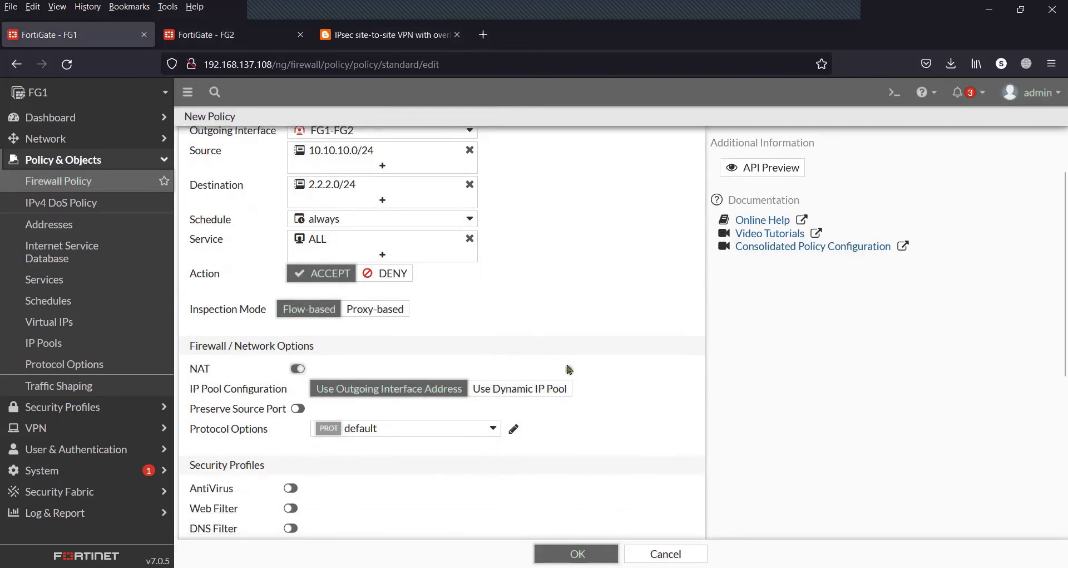
click(526, 388)
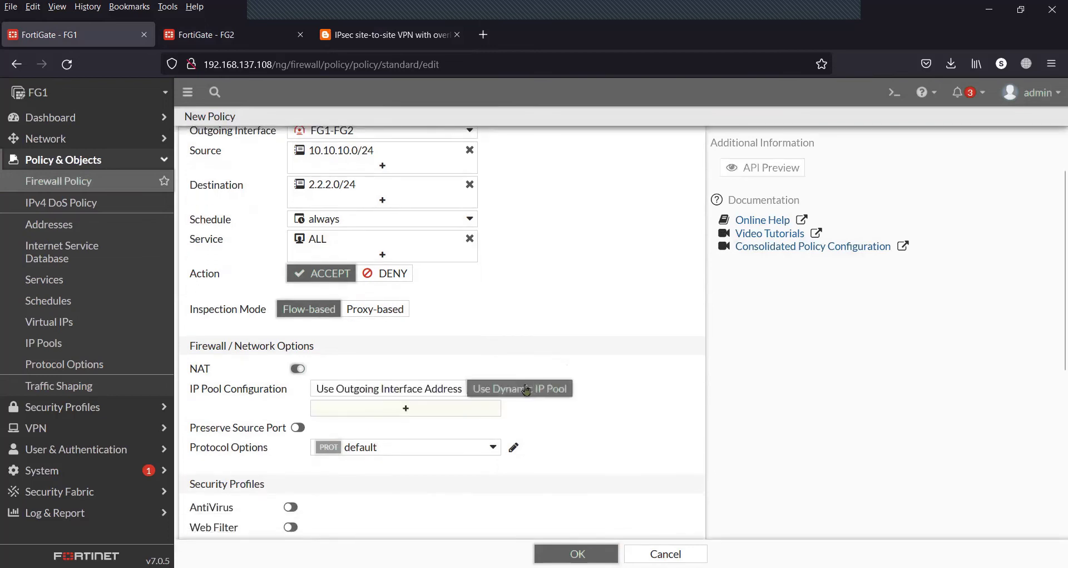
click(423, 410)
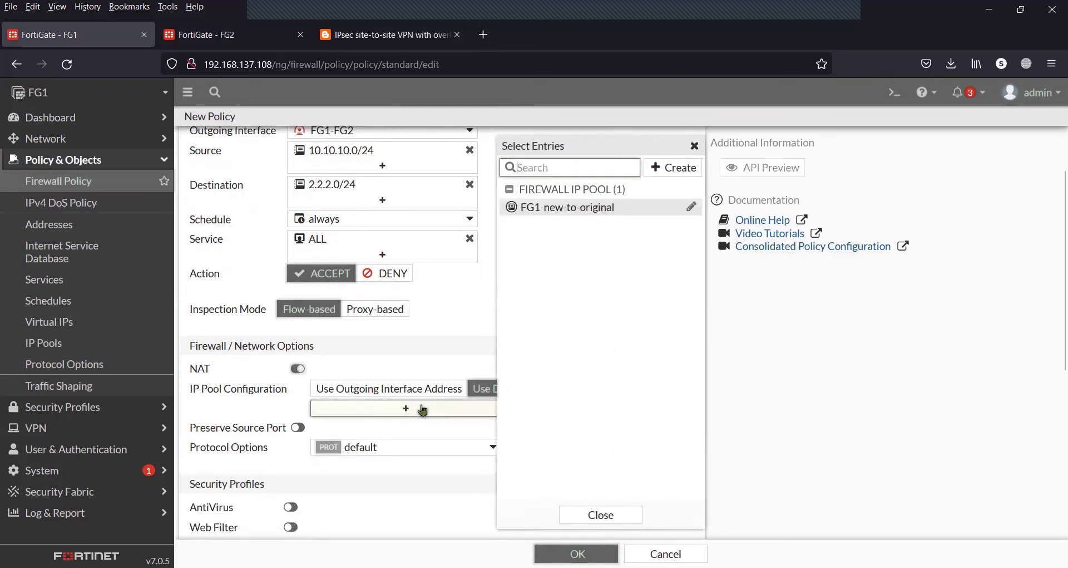
mouse_move(556, 208)
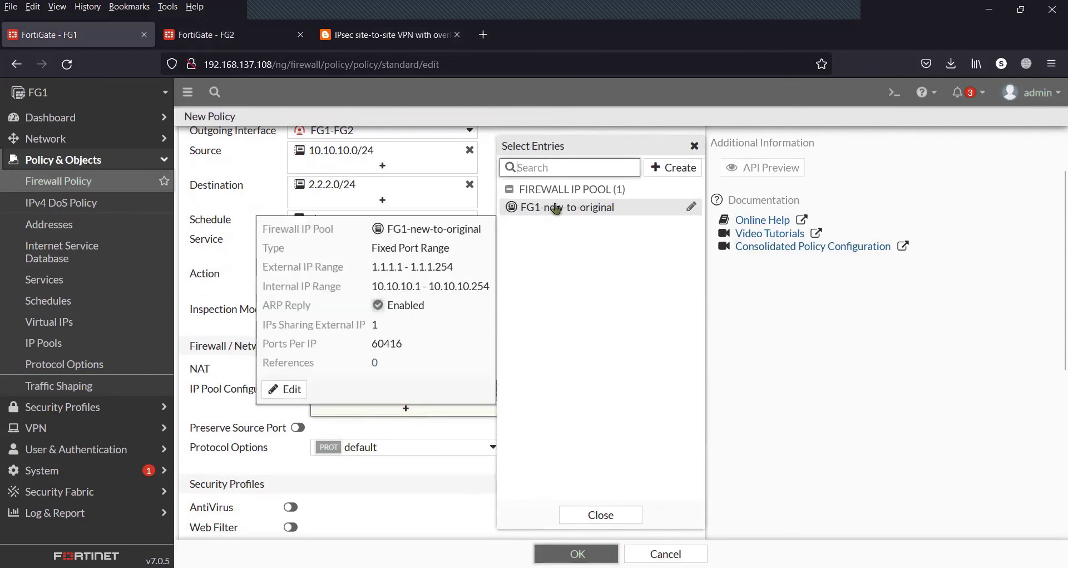
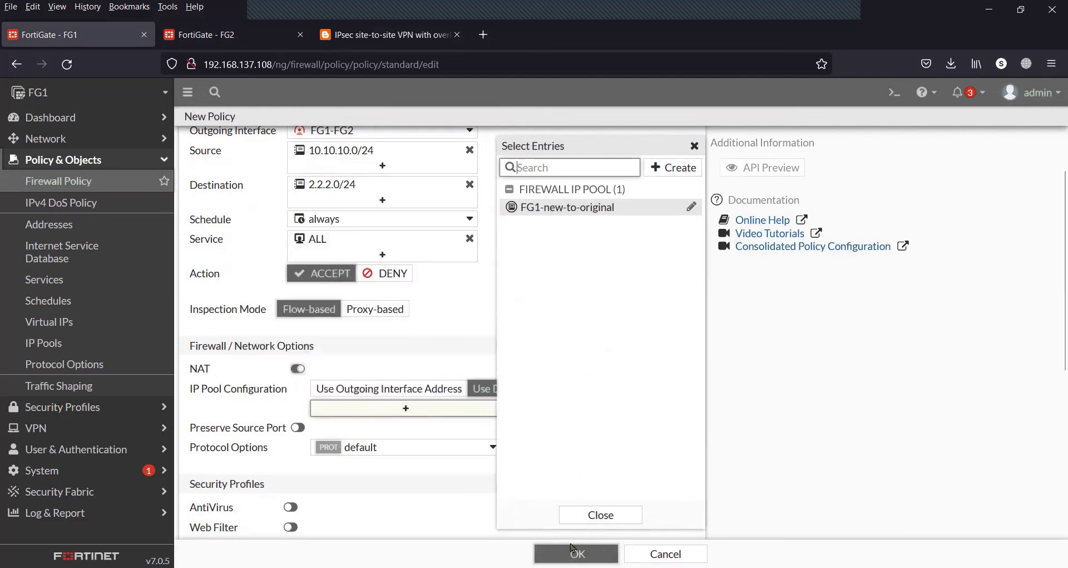
Save OUTBOUND with NAT through the FG1-new-to-original pool, then reopen it to review the settings
click(587, 206)
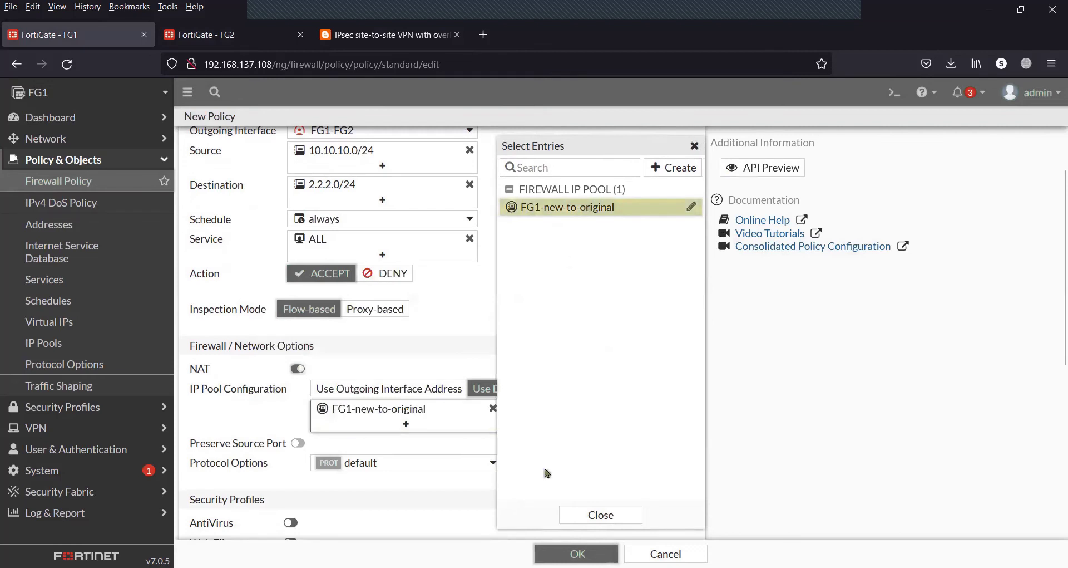
click(551, 552)
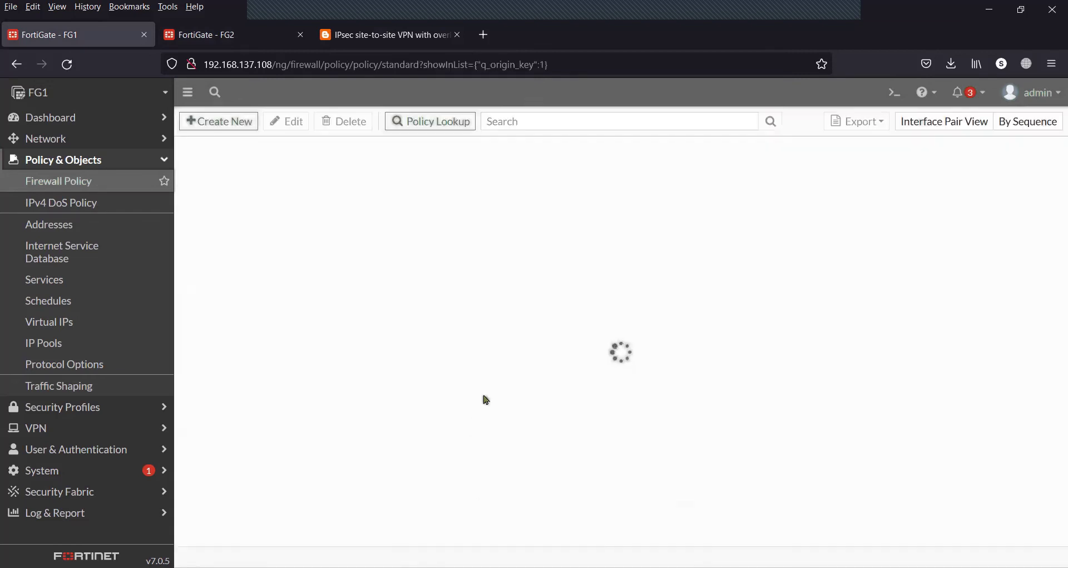
click(217, 188)
click(286, 123)
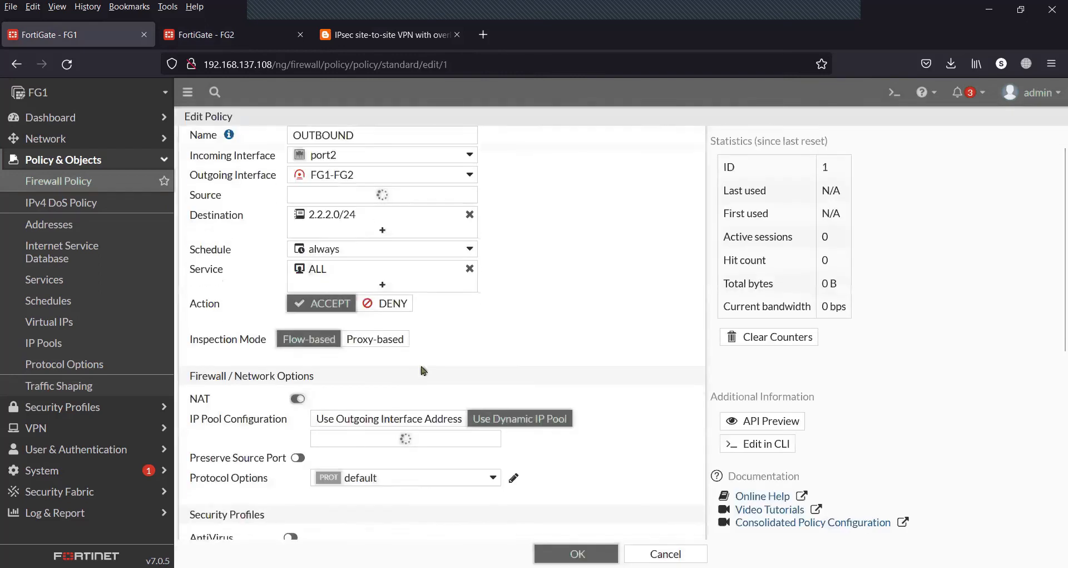
scroll(424, 370, down, 3)
scroll(424, 370, down, 3)
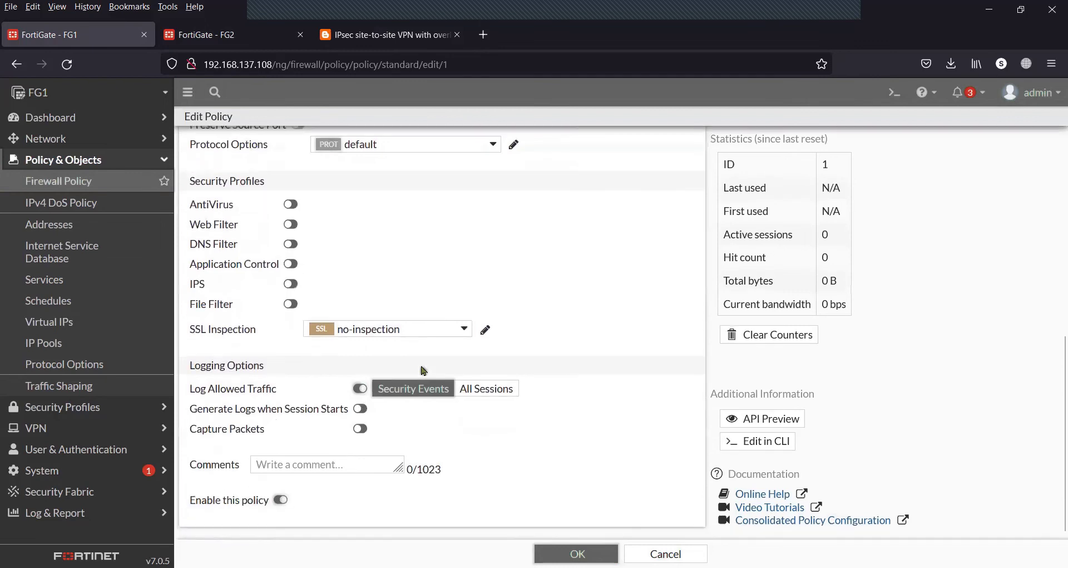
click(555, 547)
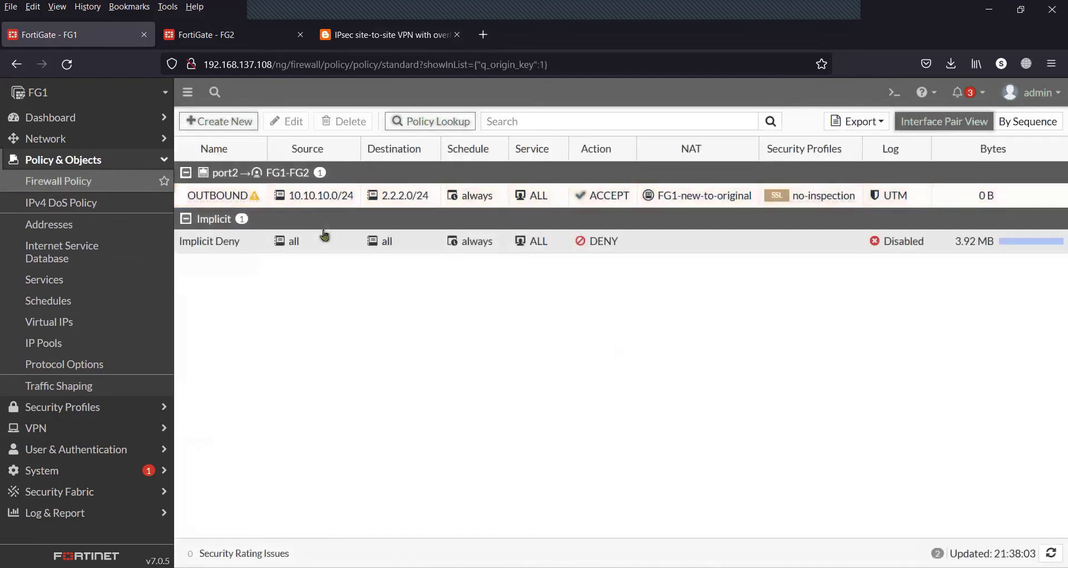
click(284, 194)
Start a new policy named INBOUND from FG1-FG2 to port2, checking the blog's network diagram
click(239, 123)
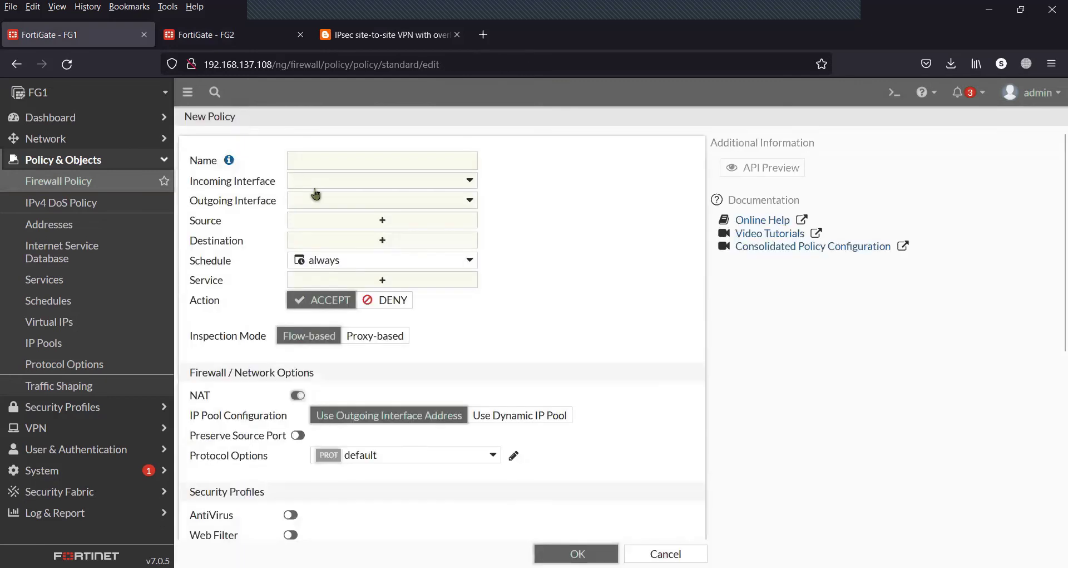
click(332, 161)
text(INBOUND)
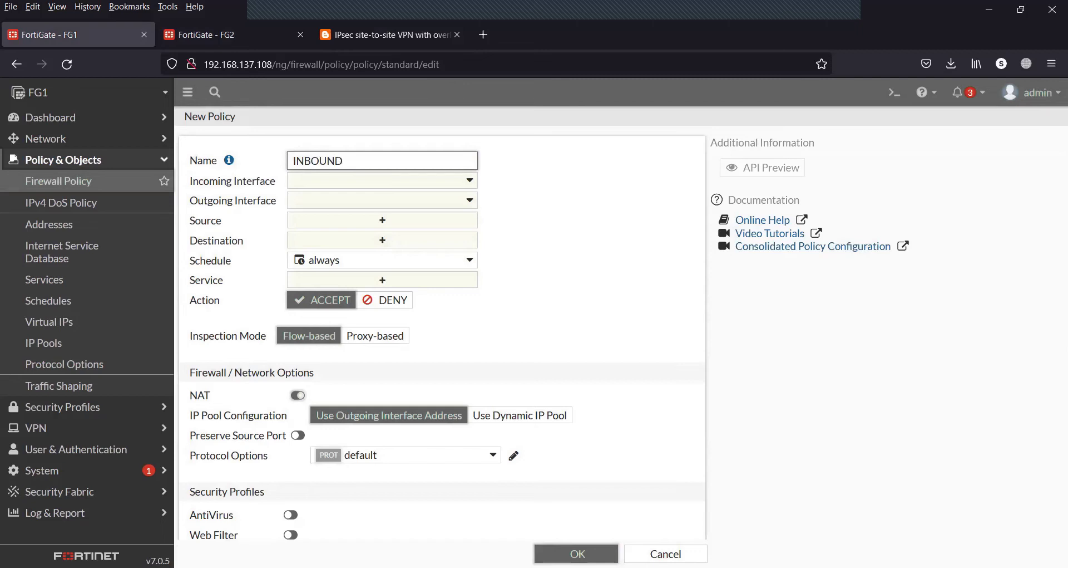
click(384, 183)
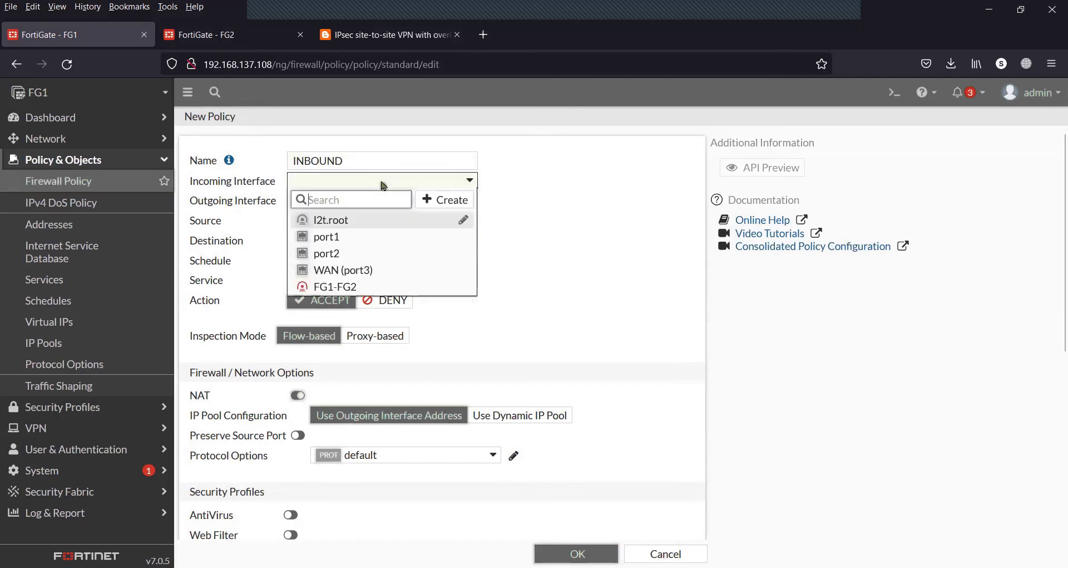
click(345, 286)
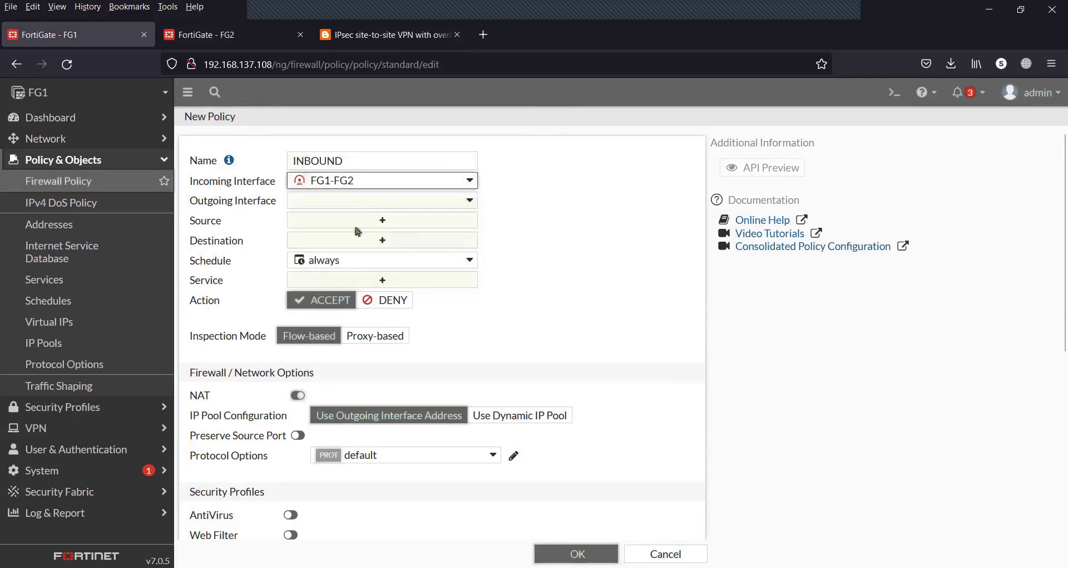
click(368, 205)
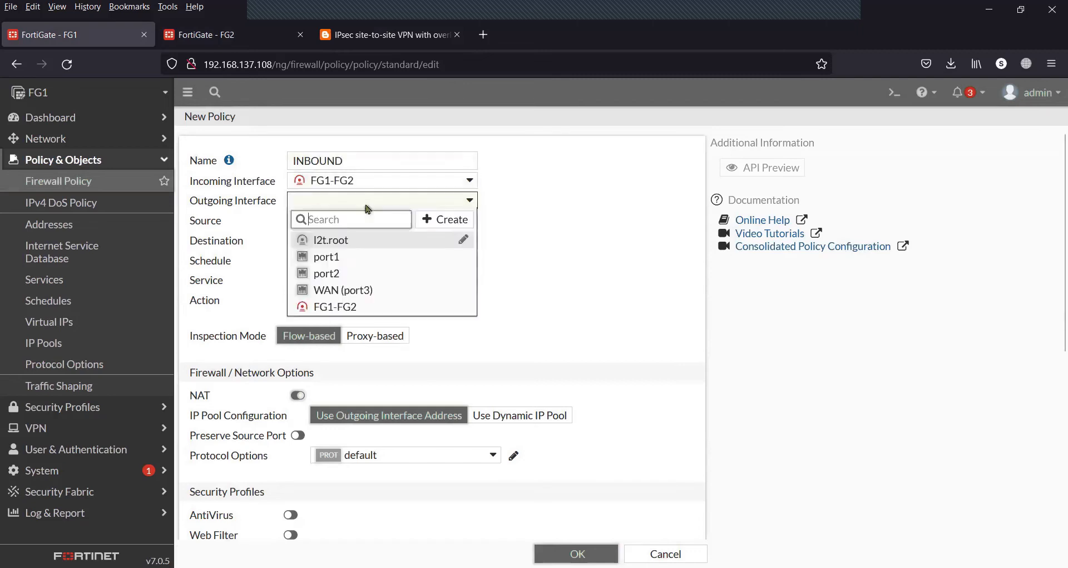
click(343, 274)
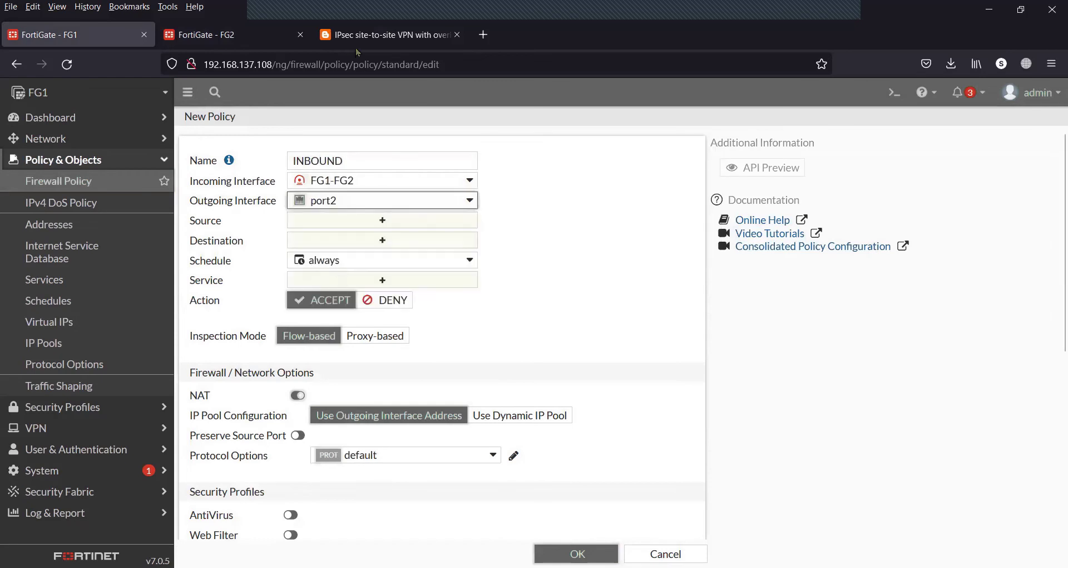
click(367, 34)
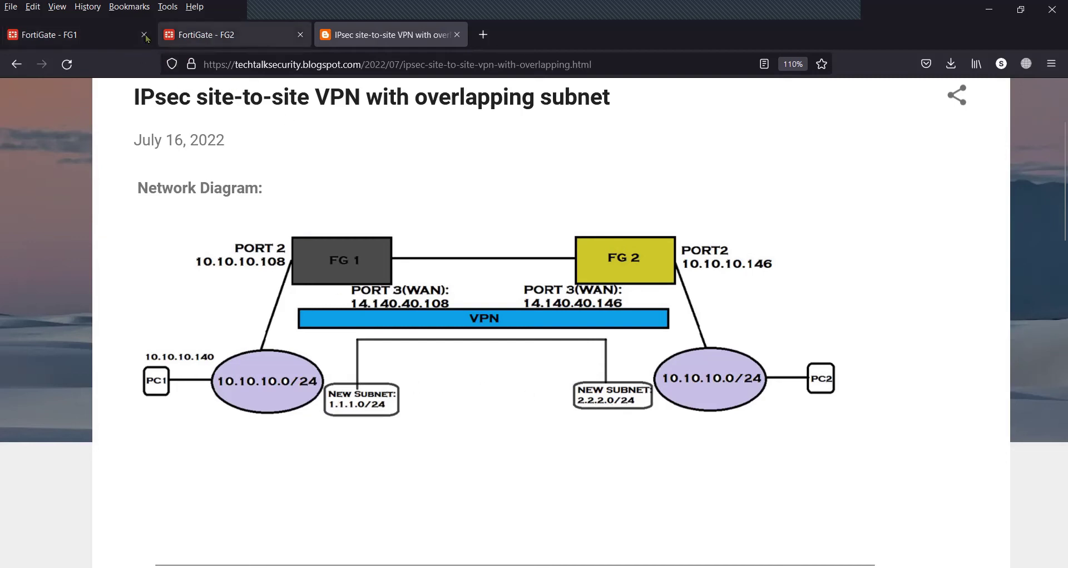
click(126, 36)
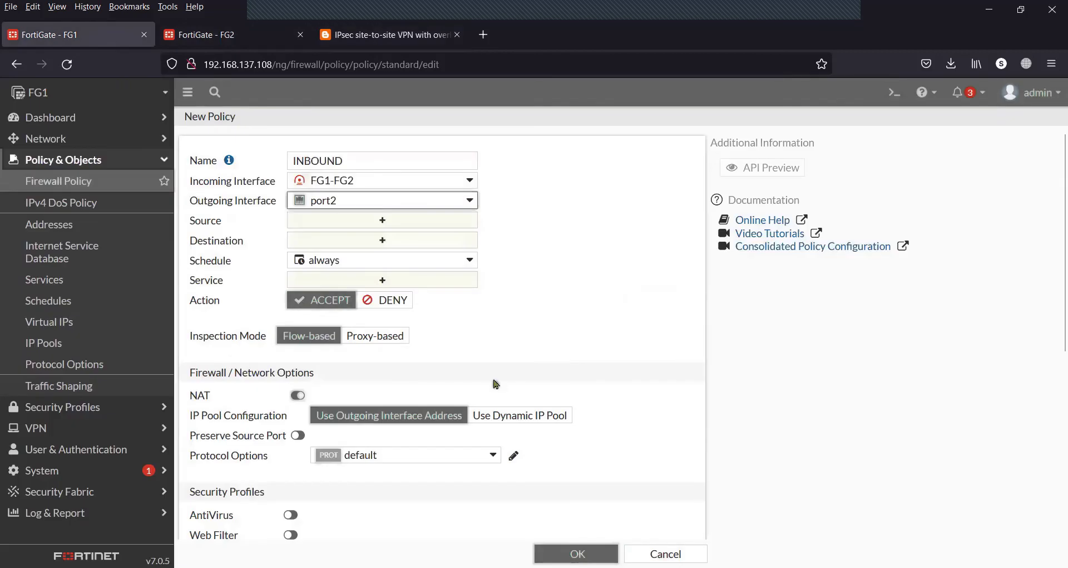
Set the INBOUND source to 2.2.2.0/24 and destination to FG1-VIP-new-to-original
click(391, 222)
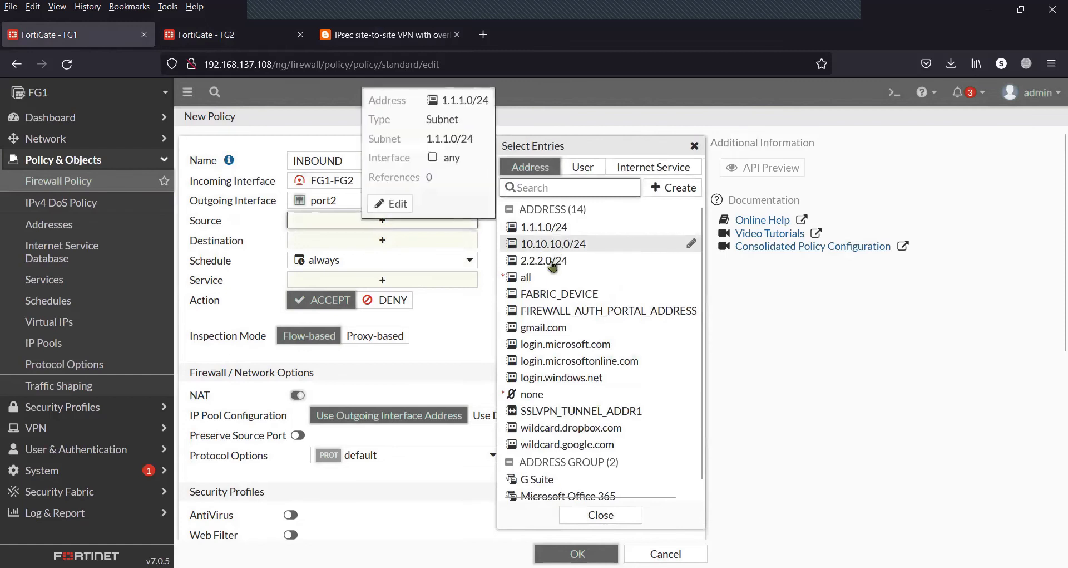
click(546, 261)
click(453, 254)
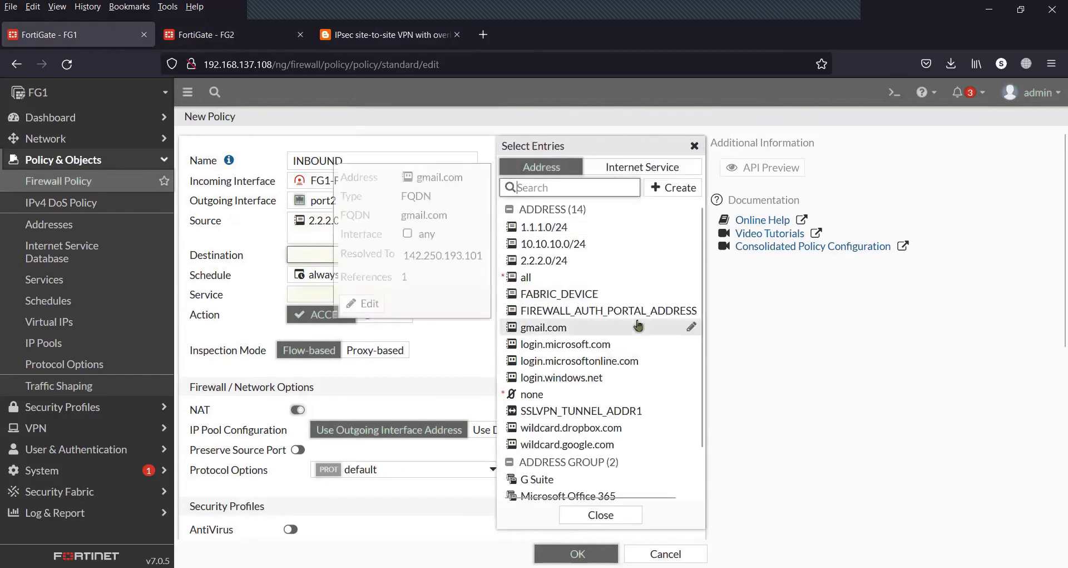
scroll(629, 329, down, 2)
mouse_move(638, 326)
scroll(638, 325, down, 3)
mouse_move(568, 494)
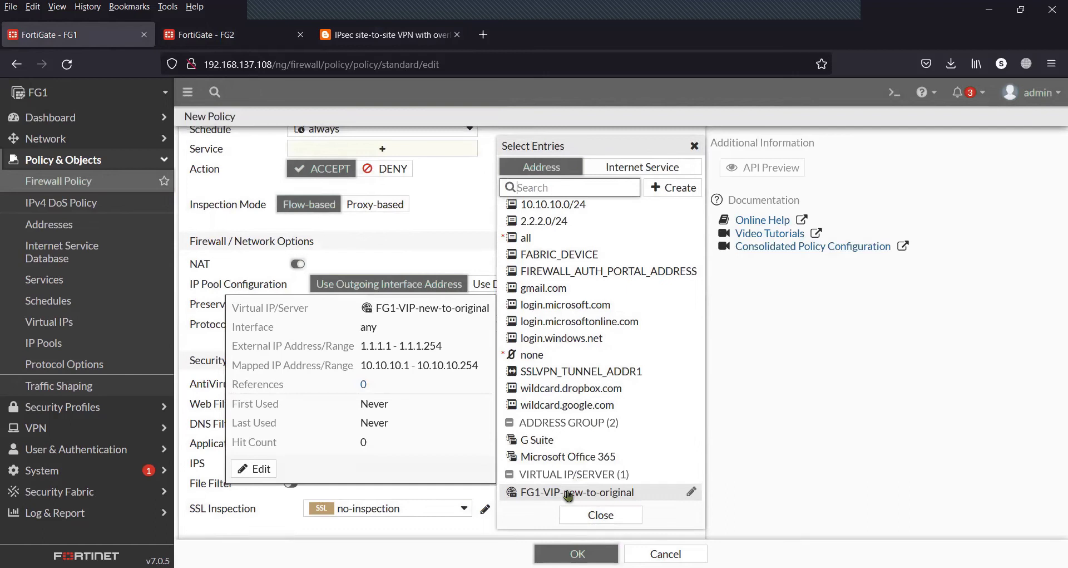
click(568, 494)
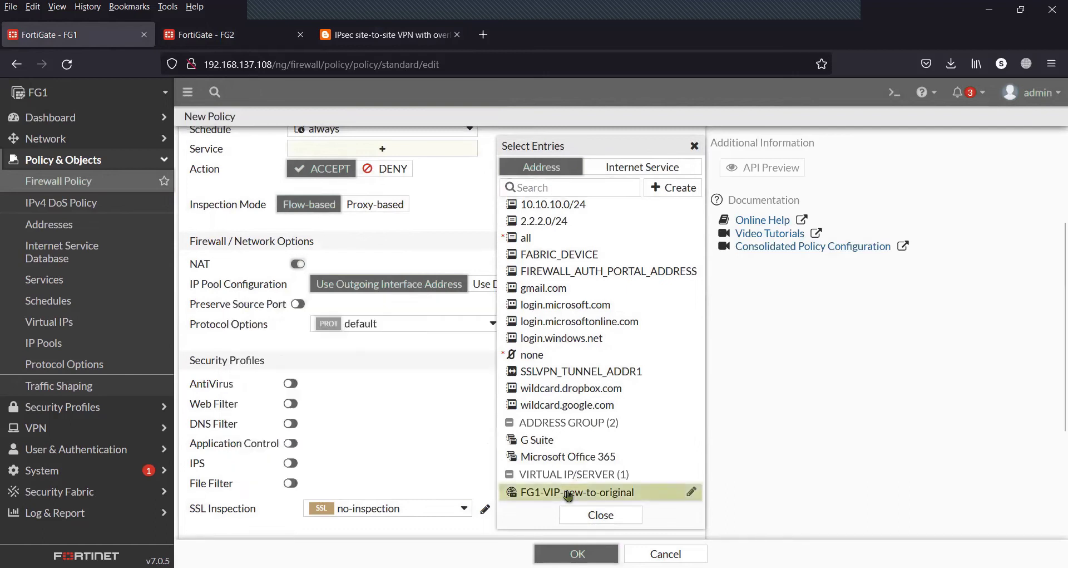
click(601, 515)
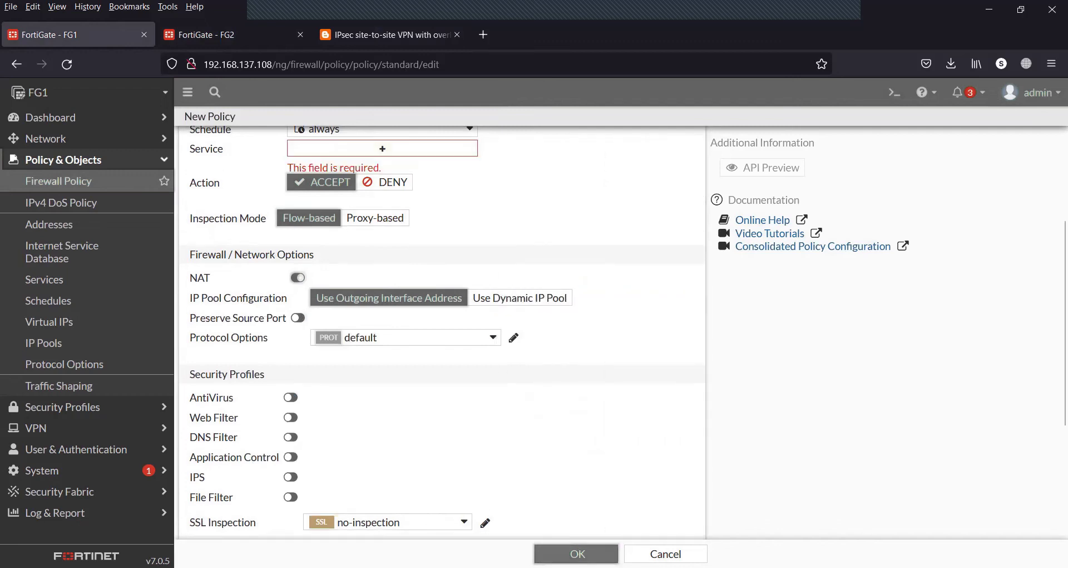
Disable NAT, allow ALL services, and save the INBOUND policy
click(297, 278)
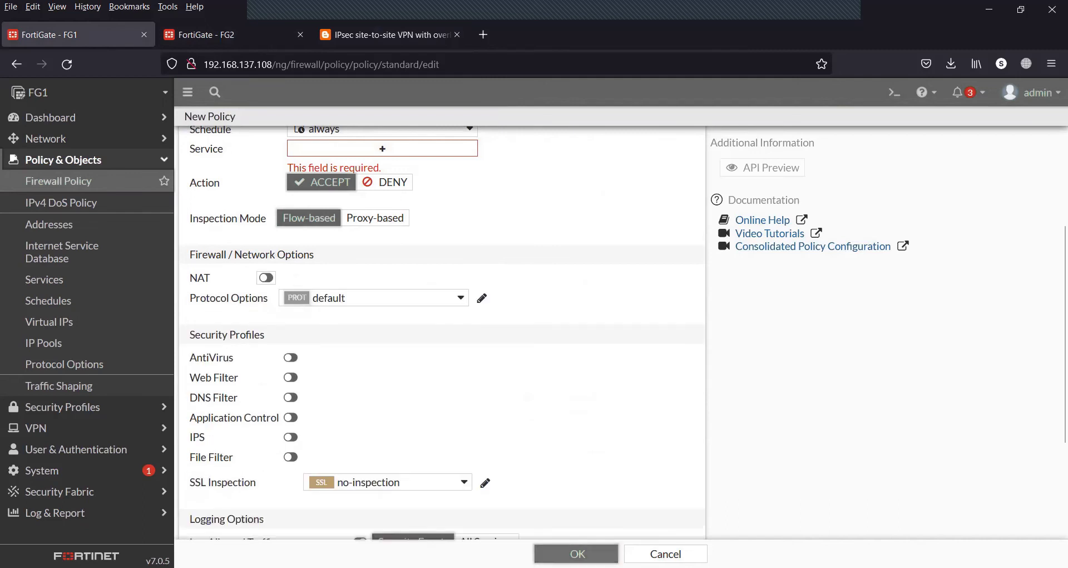
scroll(568, 362, up, 2)
click(433, 245)
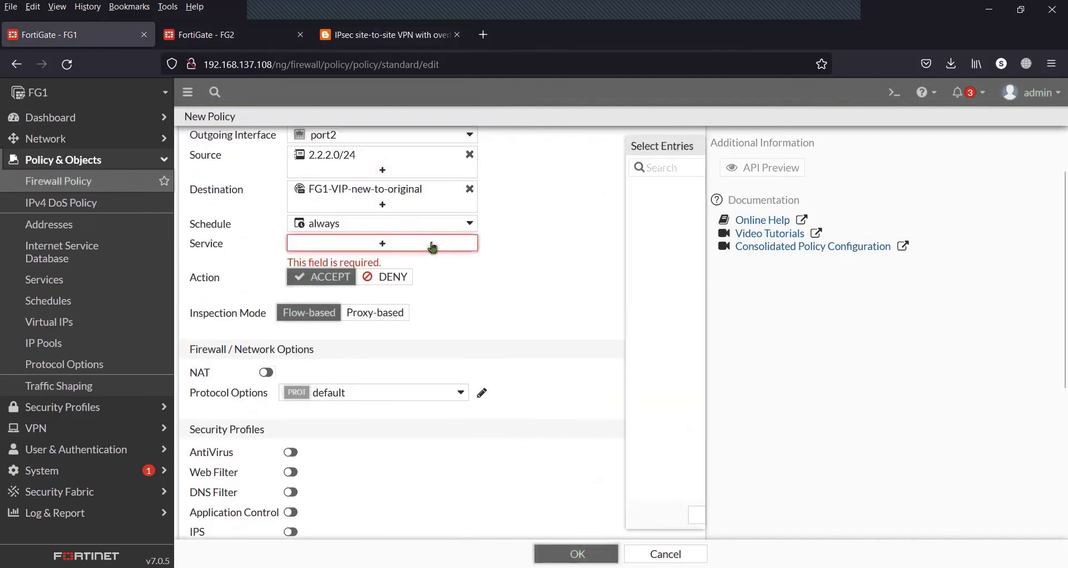
click(535, 224)
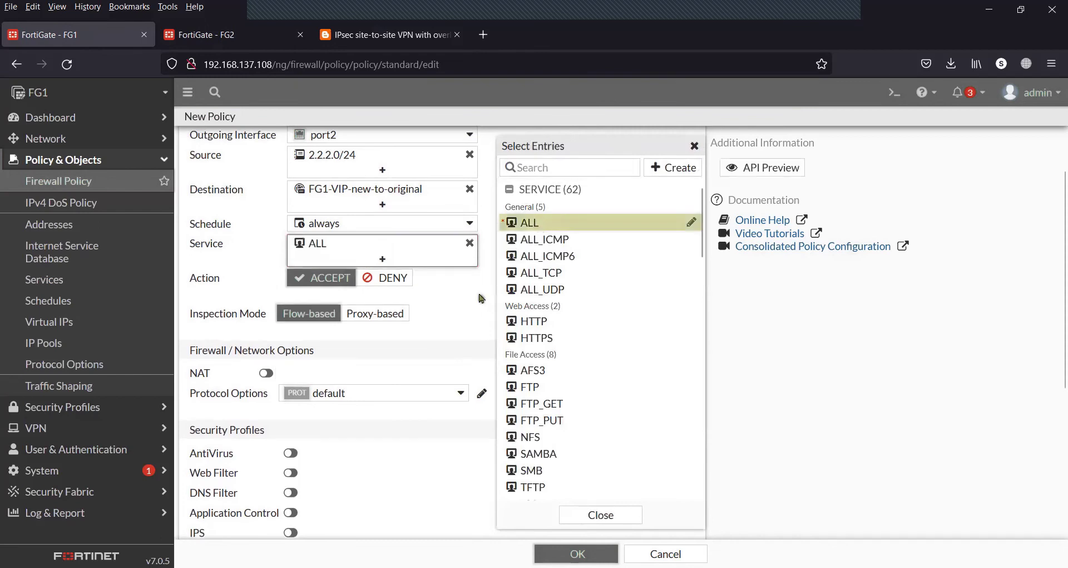
click(472, 309)
scroll(621, 418, down, 4)
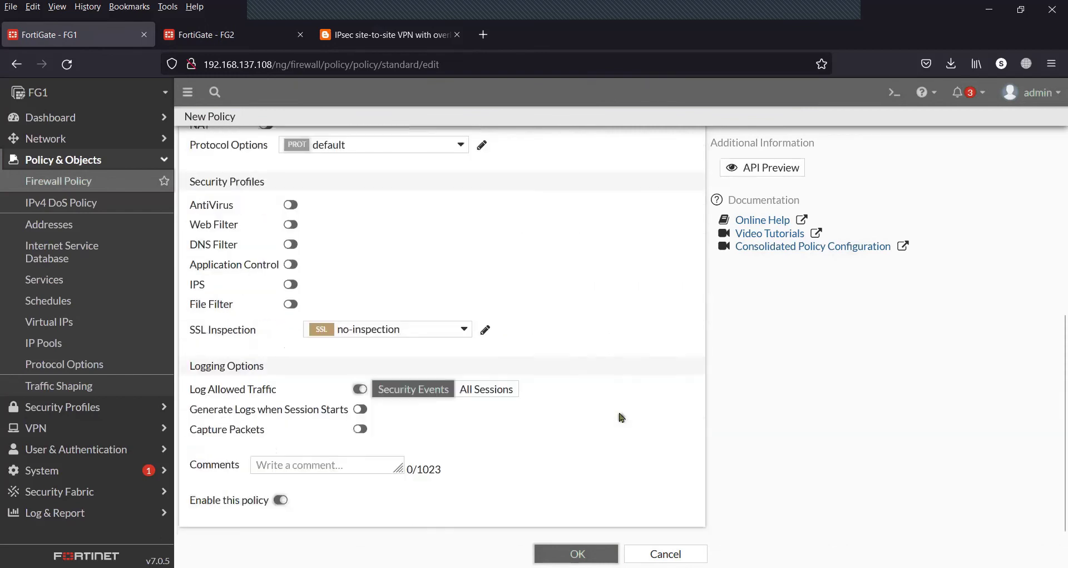
click(578, 553)
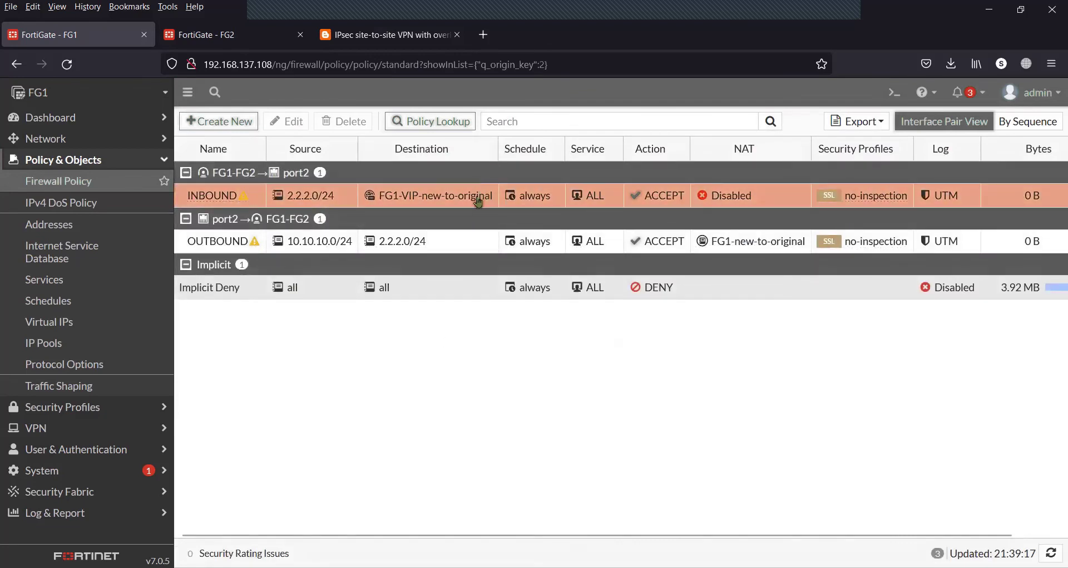
click(231, 36)
On FG2, start a new policy named OUTBOUND from port2 to FG2-FG1
click(137, 181)
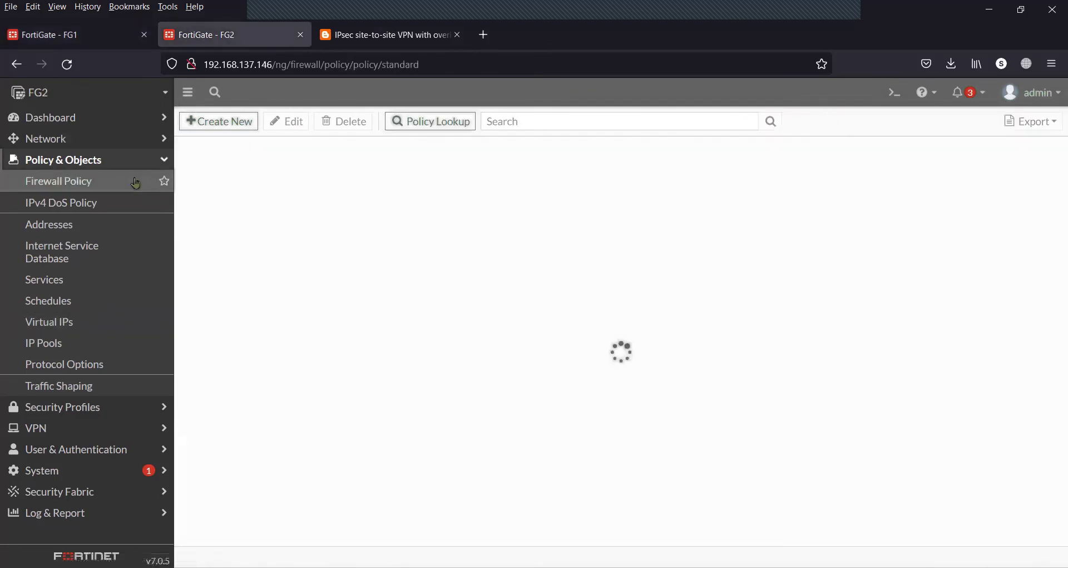
click(225, 130)
click(319, 158)
text(OUTBOUND)
click(363, 180)
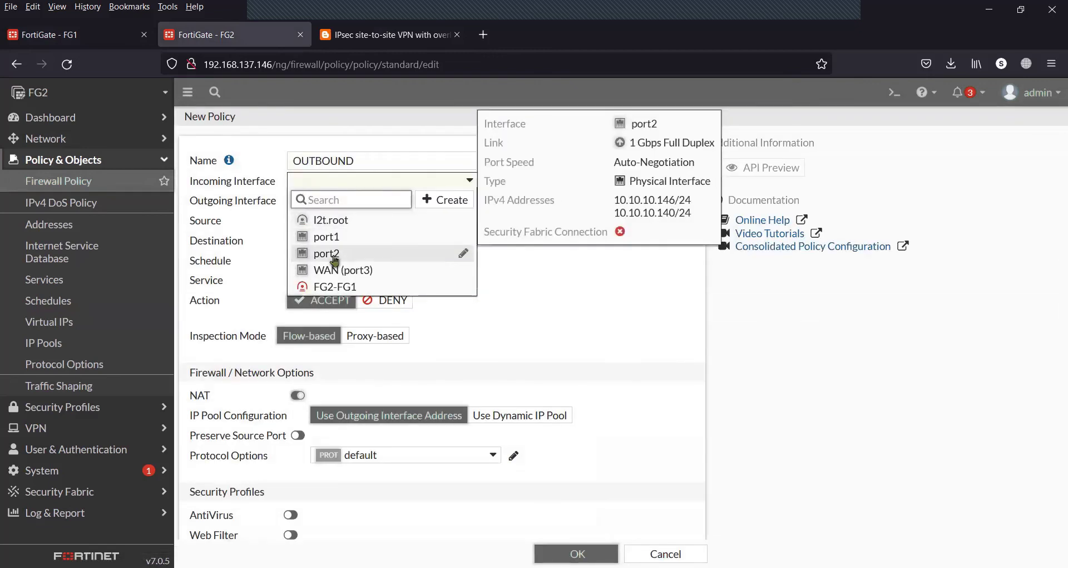
click(334, 257)
click(372, 201)
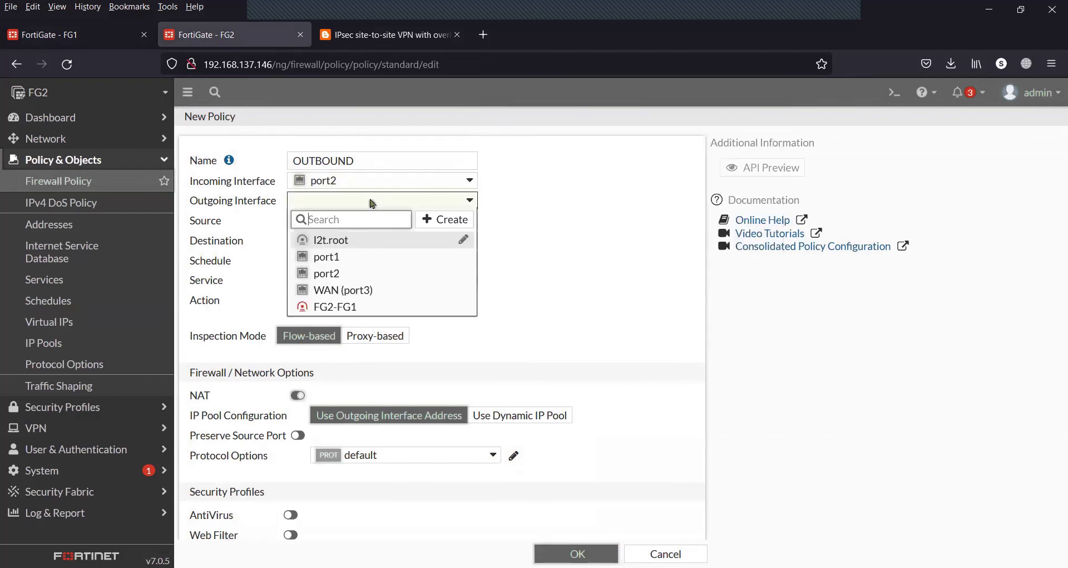
click(351, 306)
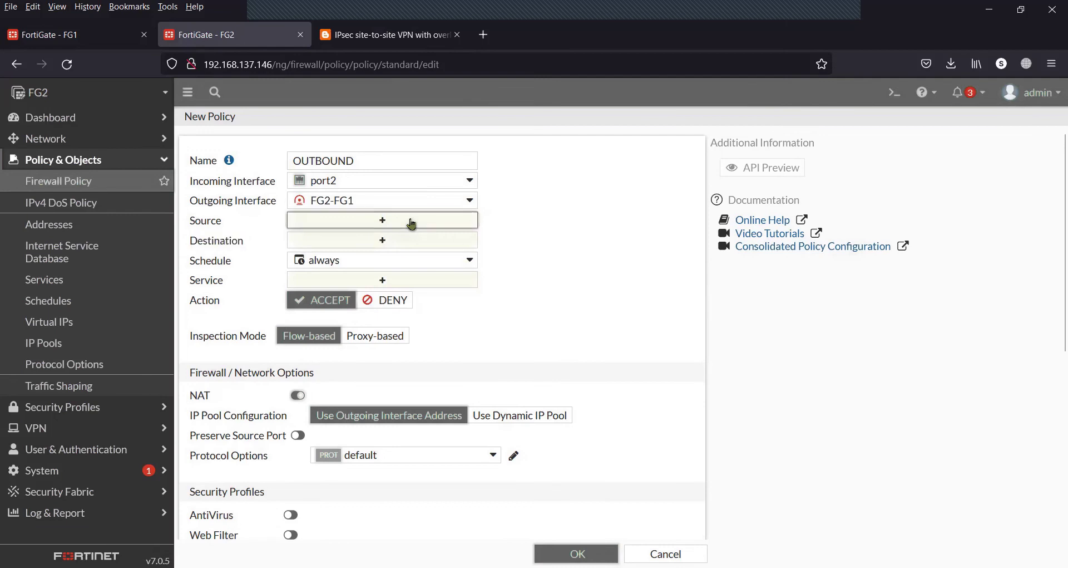
Set source 10.10.10.0/24, destination 1.1.1.0/24, and NAT via the FG2-new-to-original dynamic pool
click(412, 224)
click(562, 248)
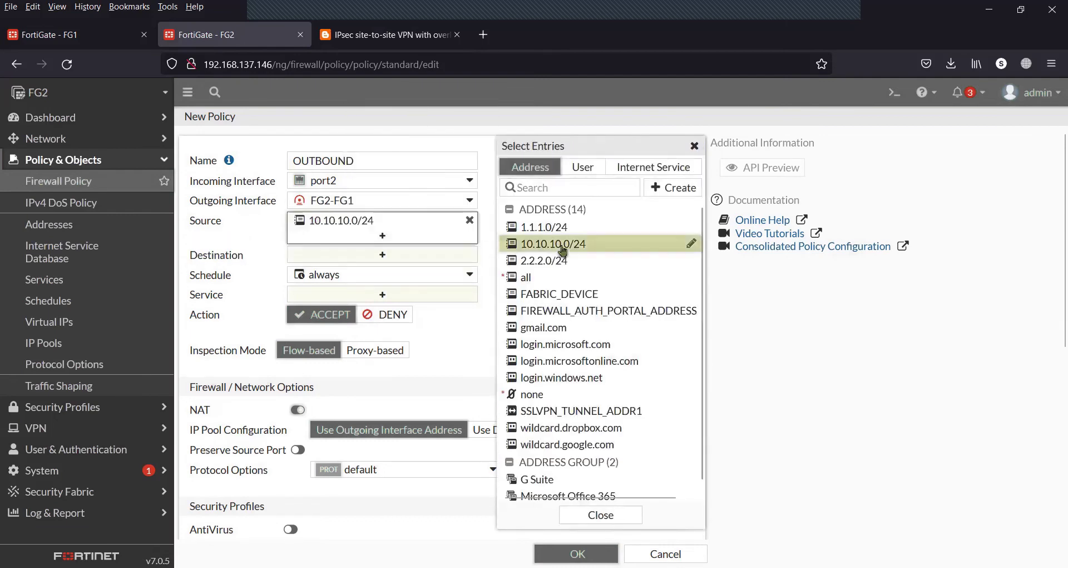
click(426, 256)
click(556, 228)
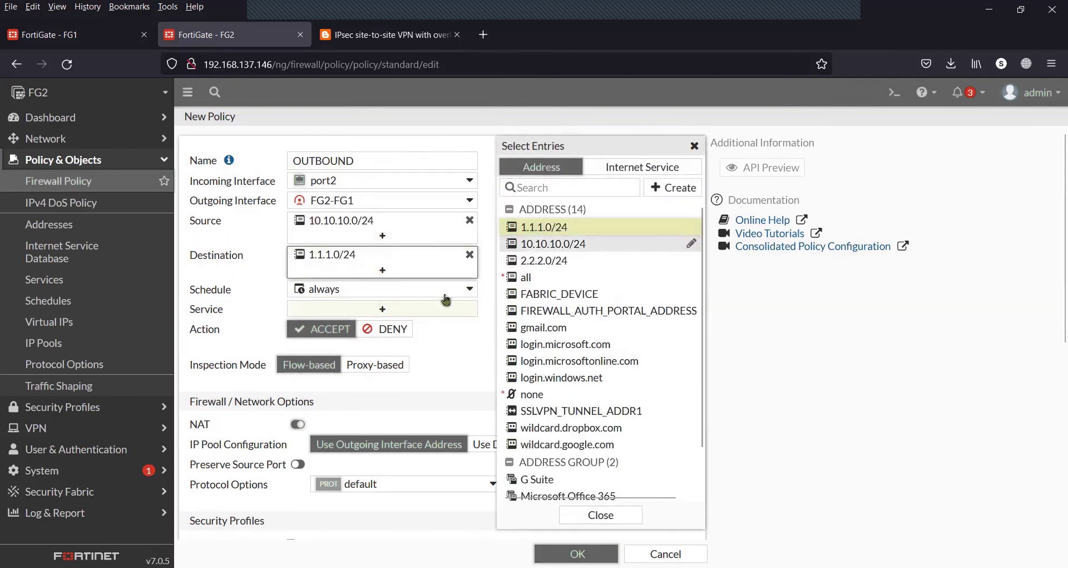
scroll(391, 387, down, 2)
click(504, 343)
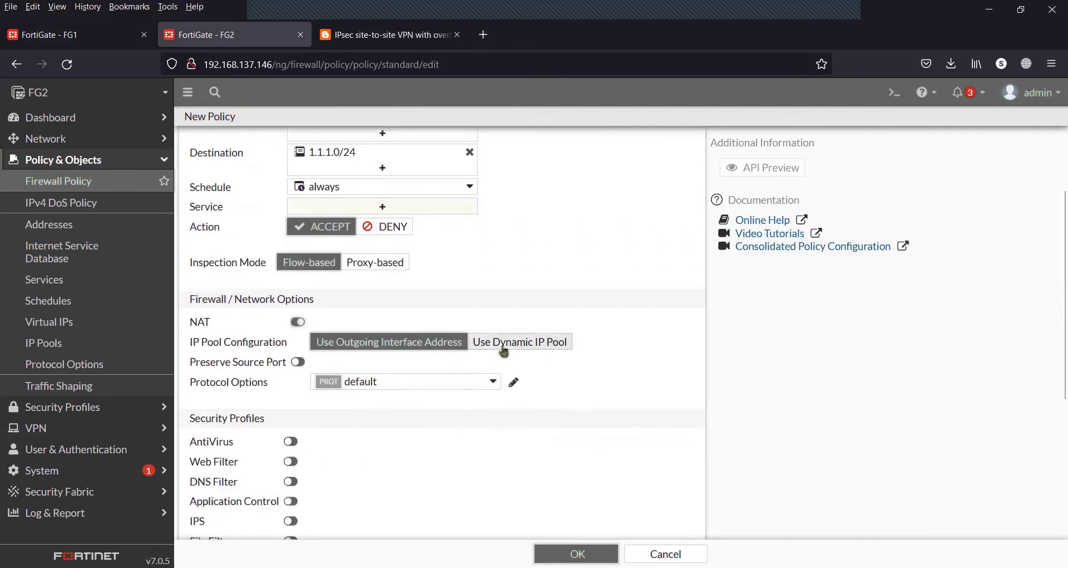
click(417, 362)
mouse_move(558, 214)
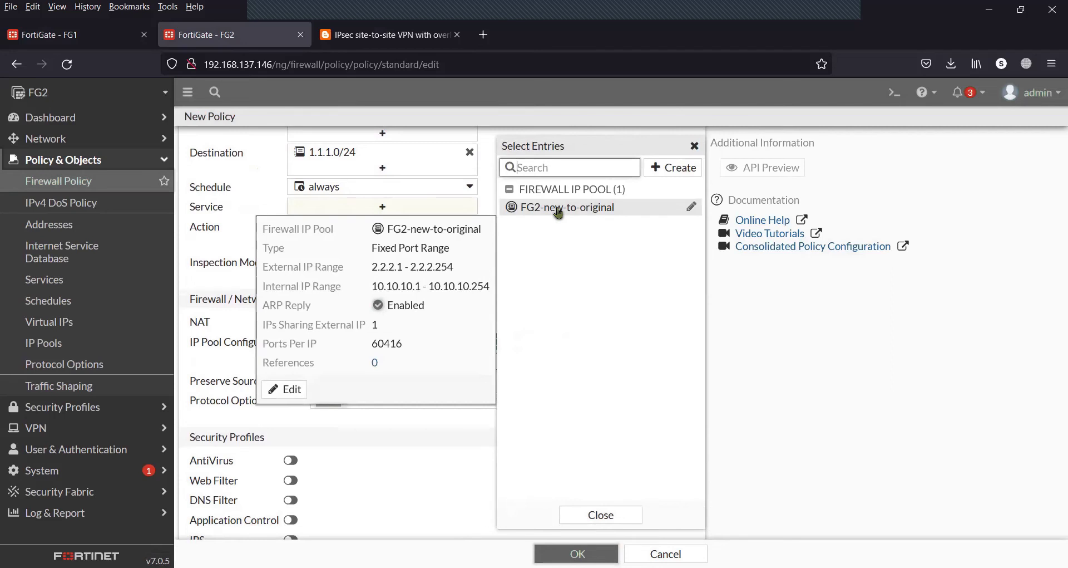
click(558, 210)
click(601, 515)
Allow ALL services and save the OUTBOUND policy
scroll(601, 453, down, 5)
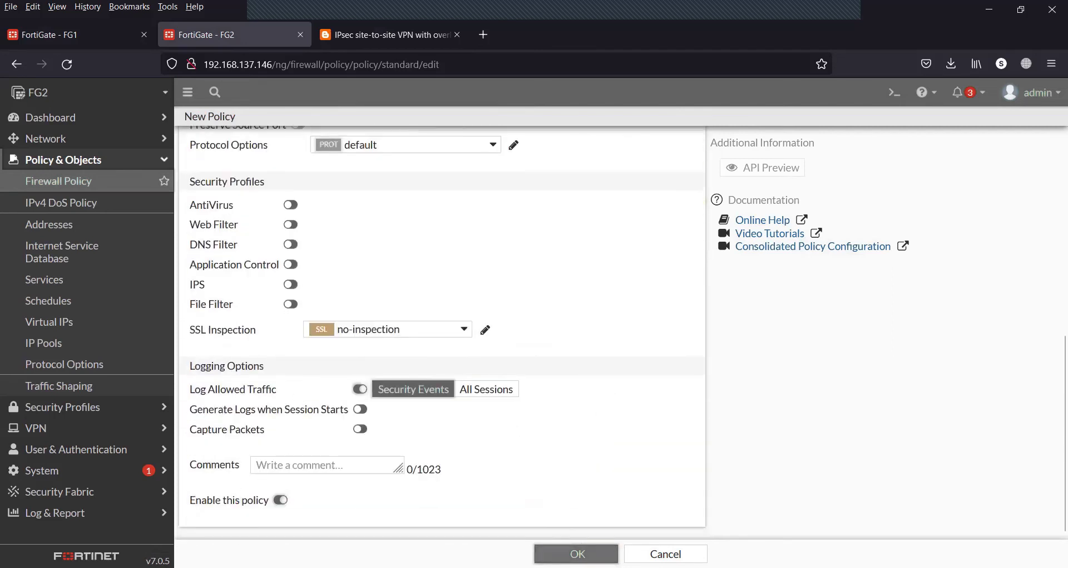
scroll(573, 398, up, 5)
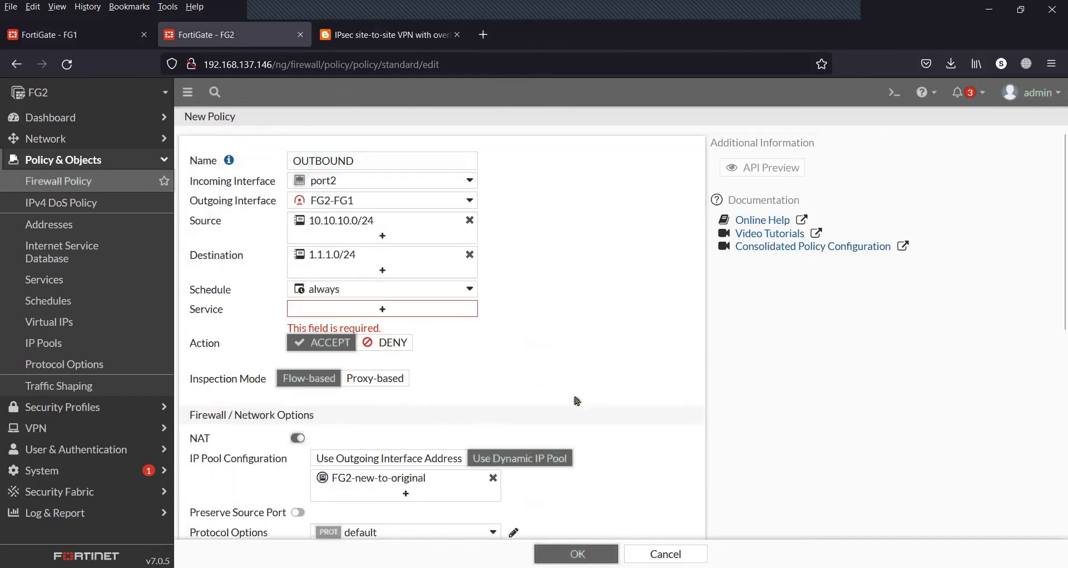
click(446, 309)
click(551, 223)
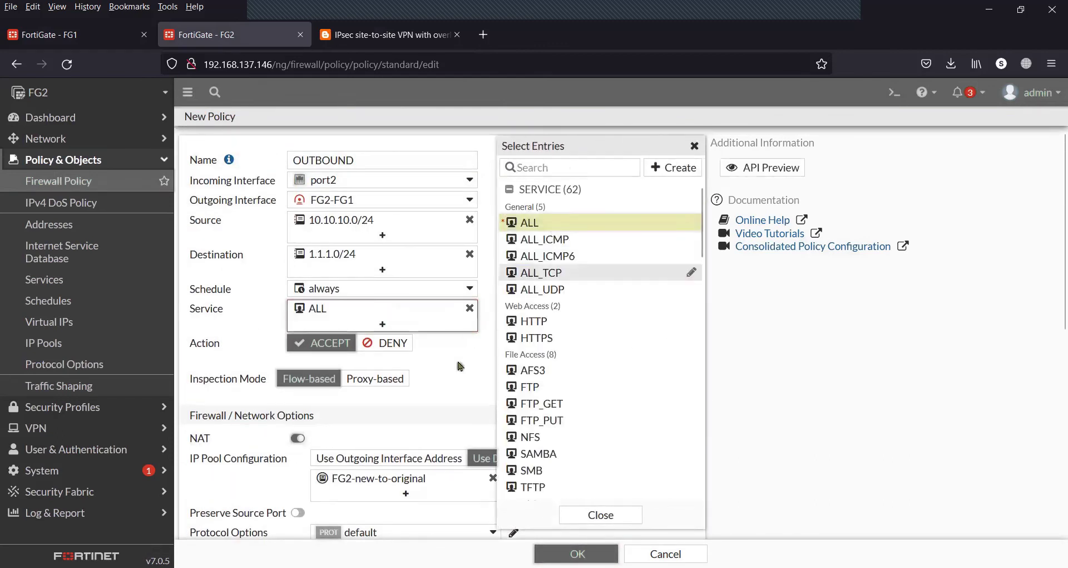
click(460, 366)
mouse_move(336, 259)
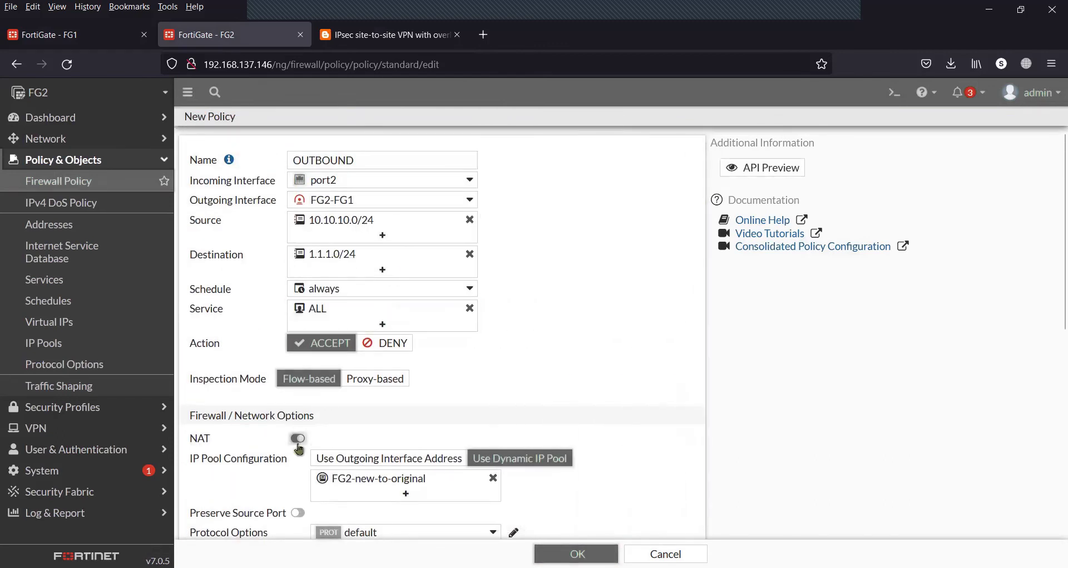
scroll(612, 388, down, 2)
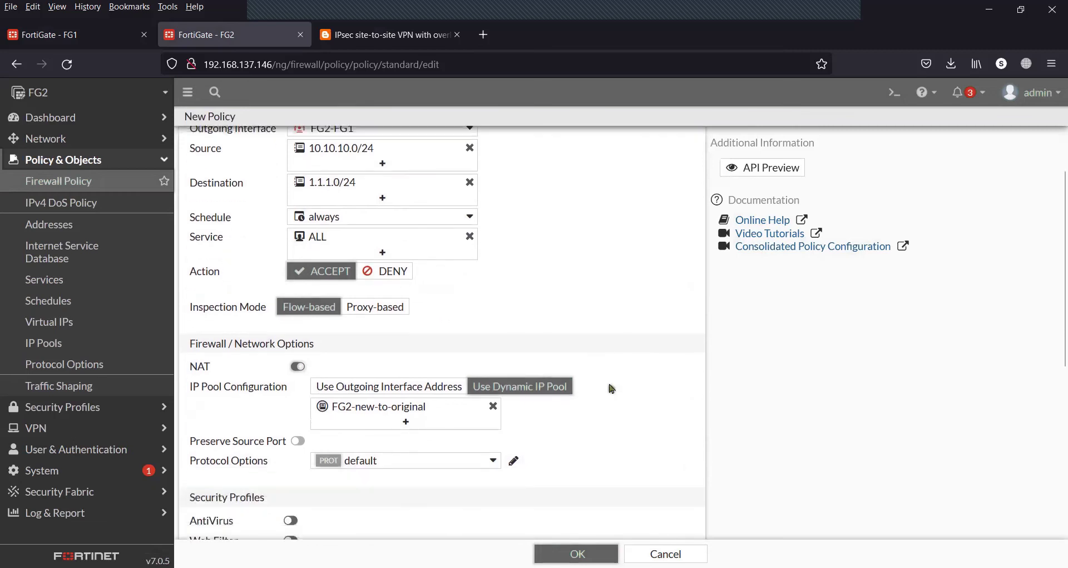
scroll(612, 389, down, 5)
click(578, 553)
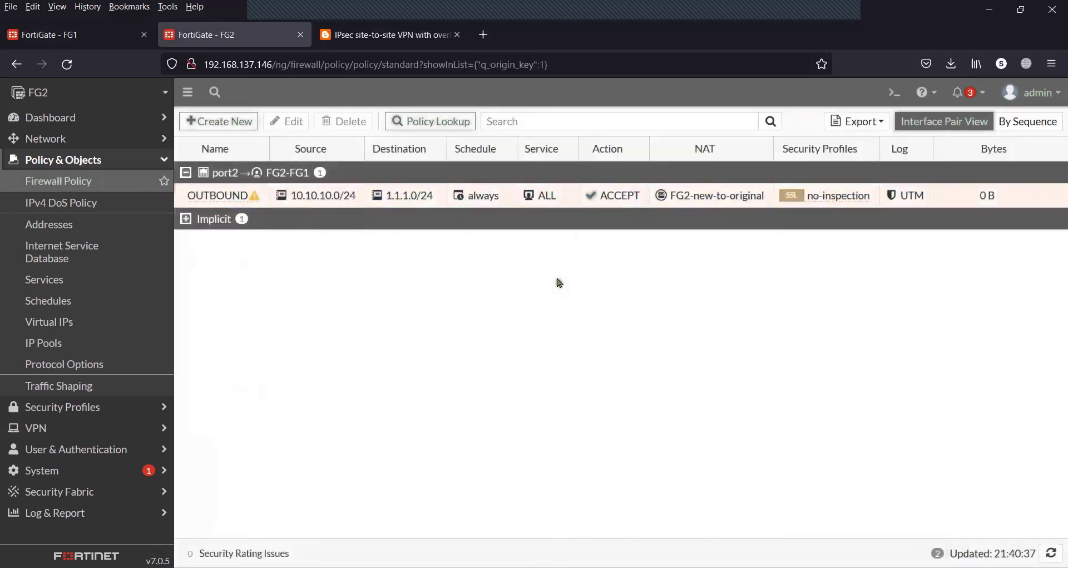
click(231, 127)
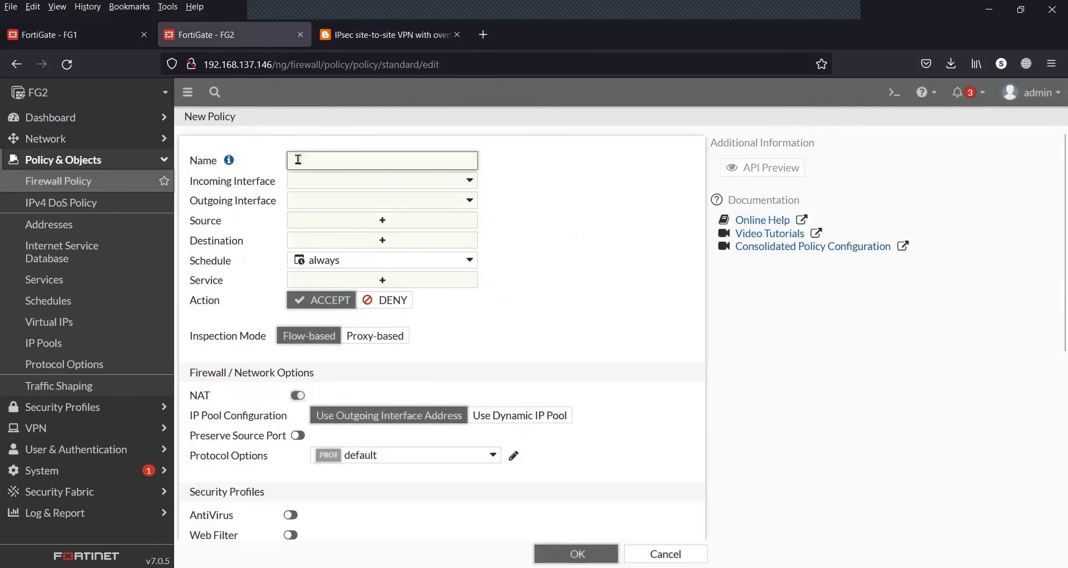
Name the new FG2 policy INBOUND, from FG2-FG1 to port2, after checking the blog diagram
text(INBOUND)
click(352, 39)
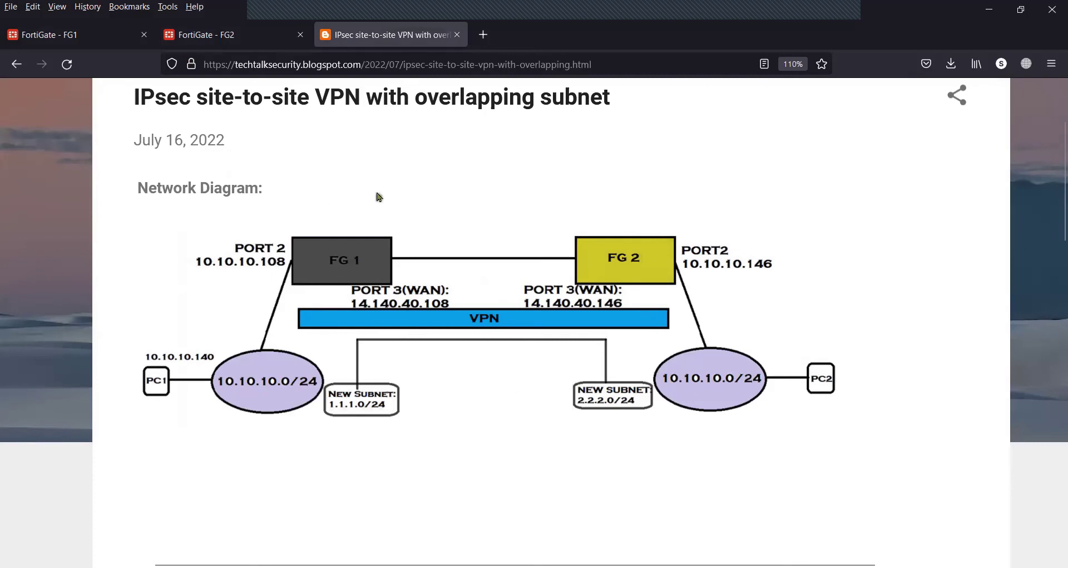
click(256, 30)
click(323, 184)
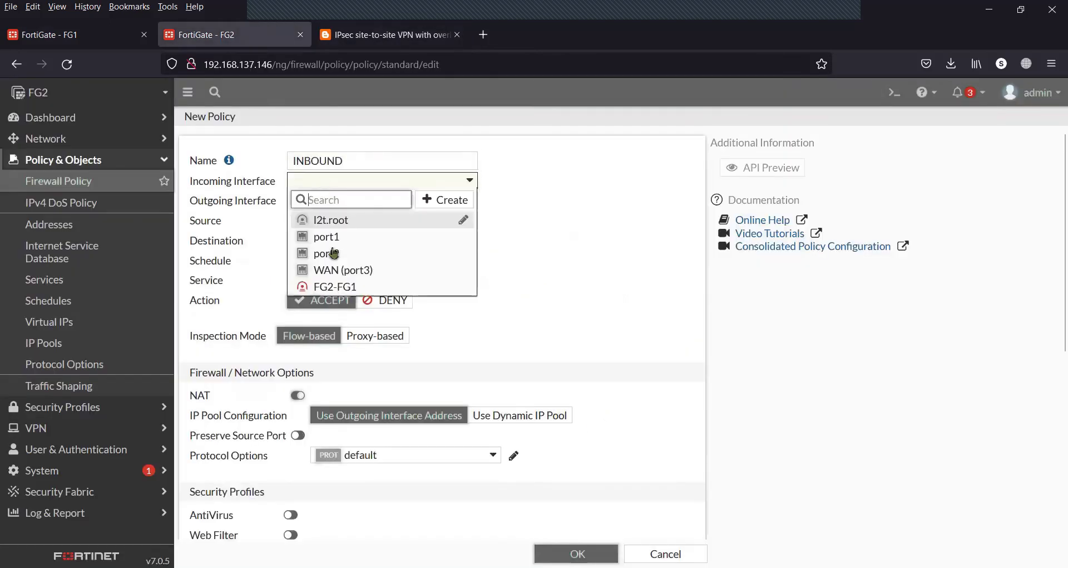
click(334, 286)
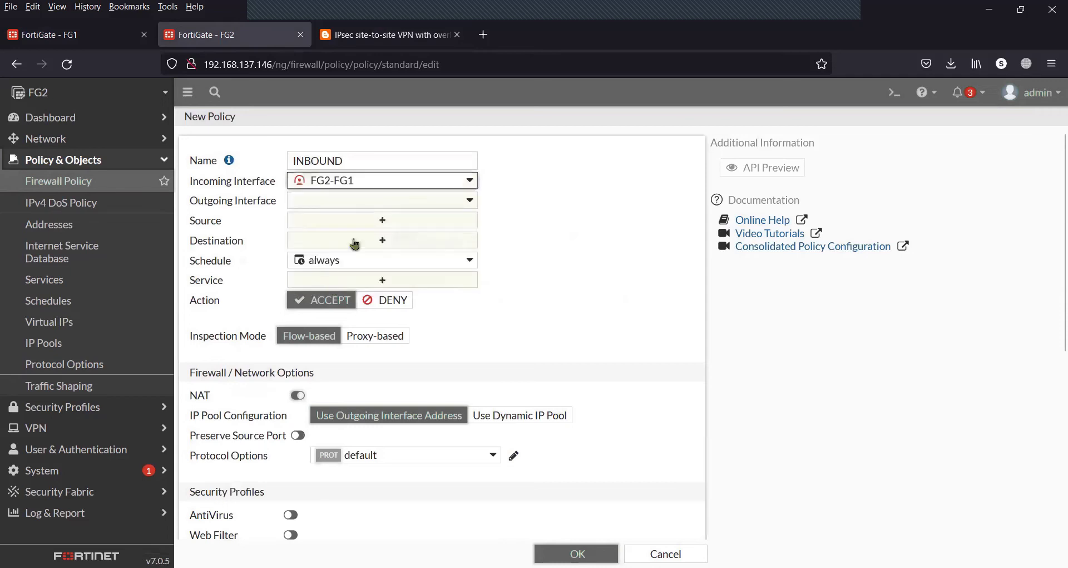
click(374, 203)
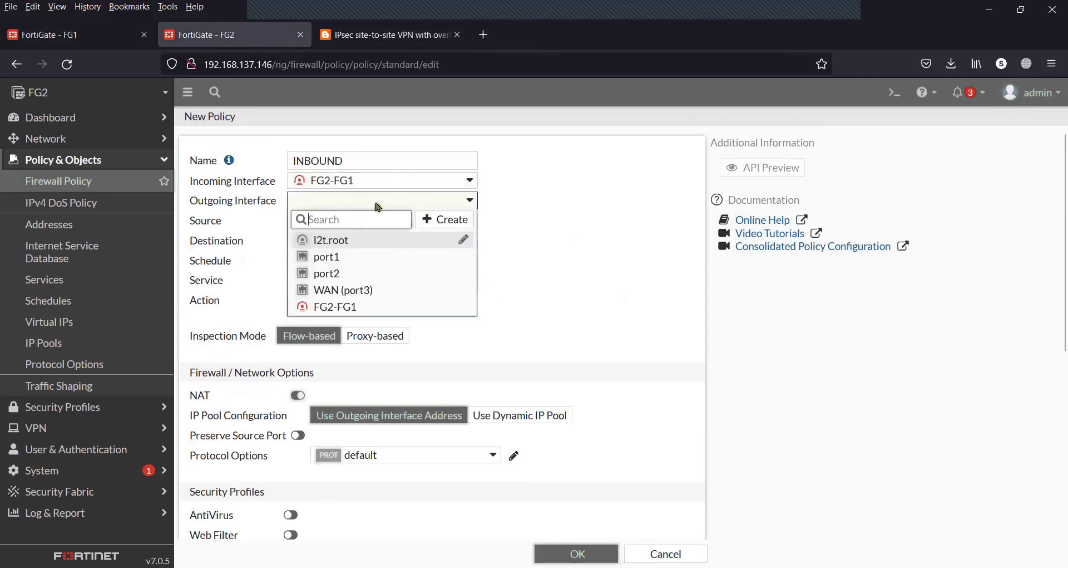
click(342, 280)
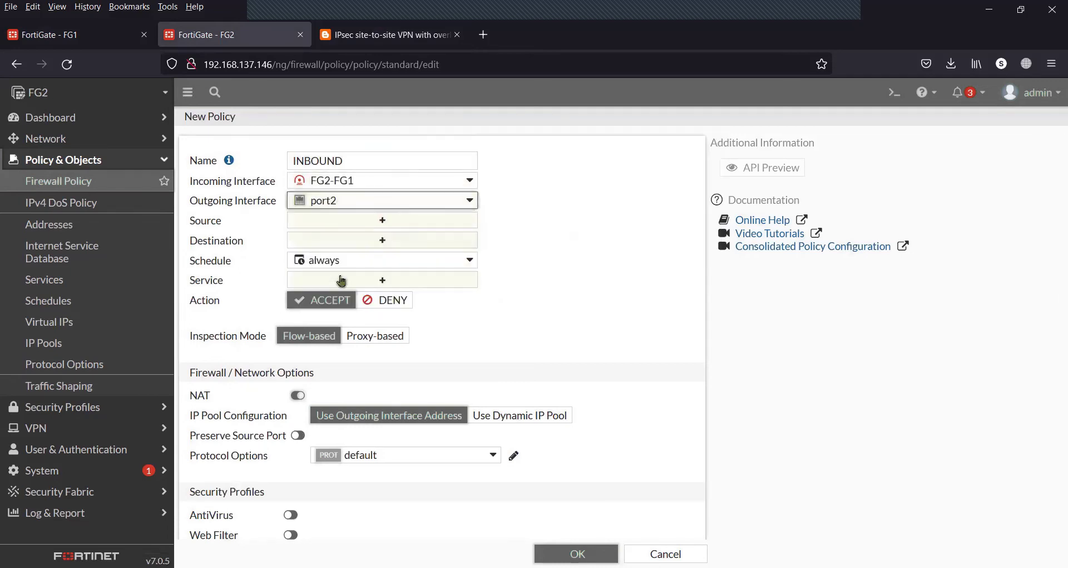
Set source 1.1.1.0/24 and destination VIP-FG2-new-to-original
click(364, 225)
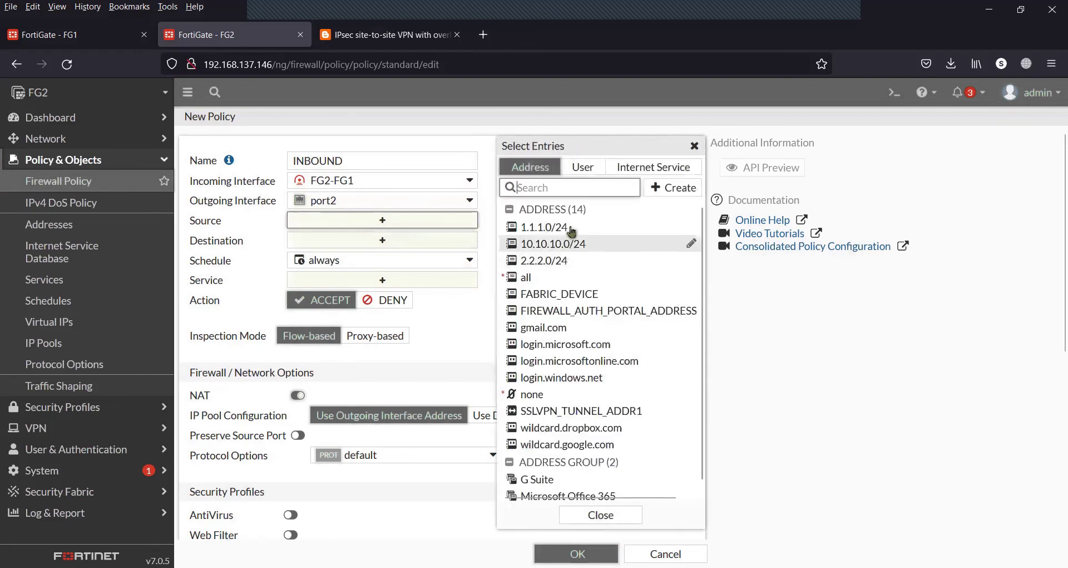
click(571, 228)
click(414, 254)
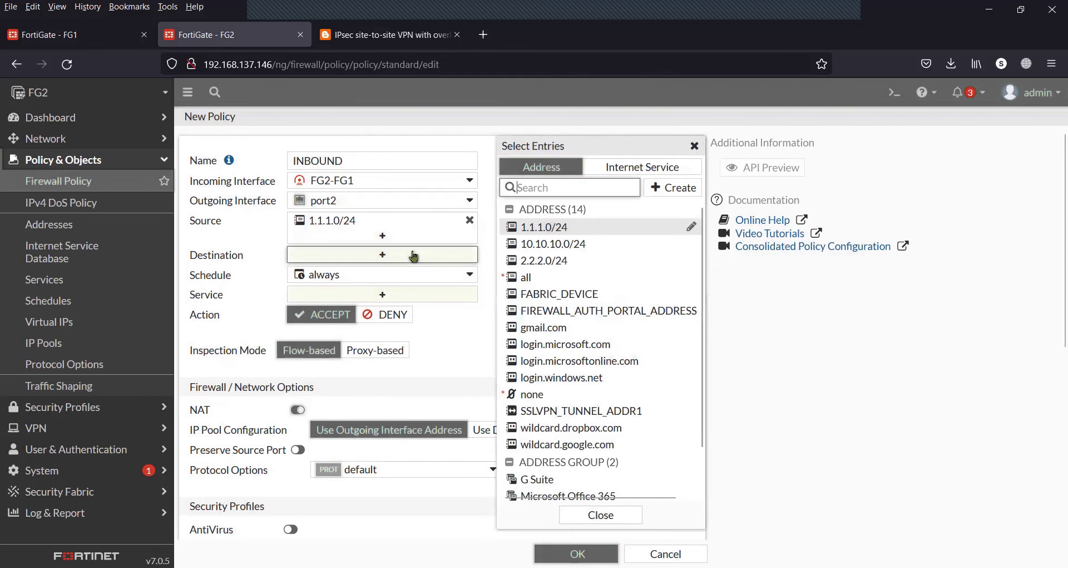
scroll(562, 342, down, 1)
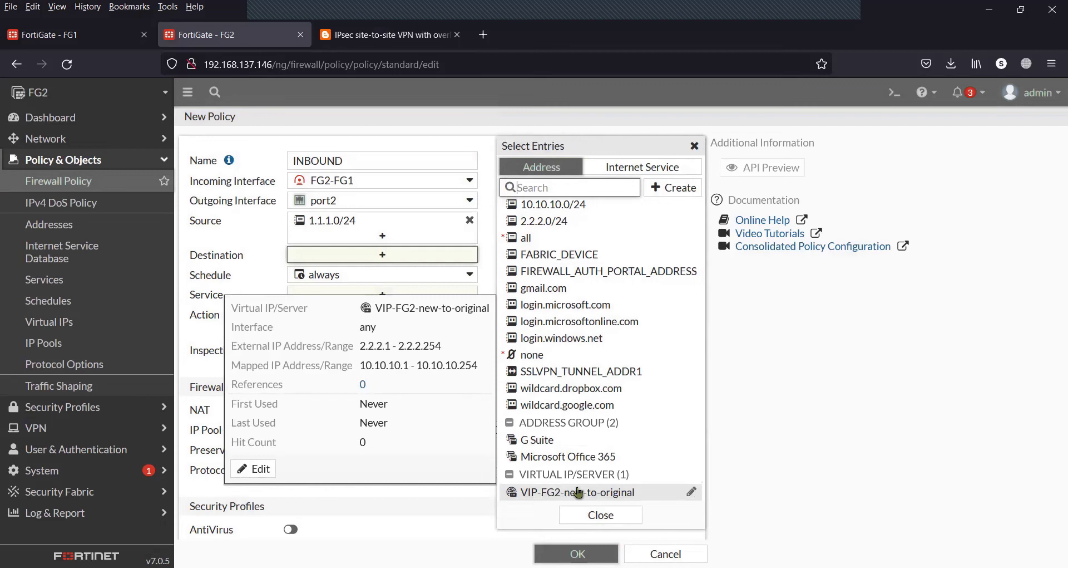
click(579, 492)
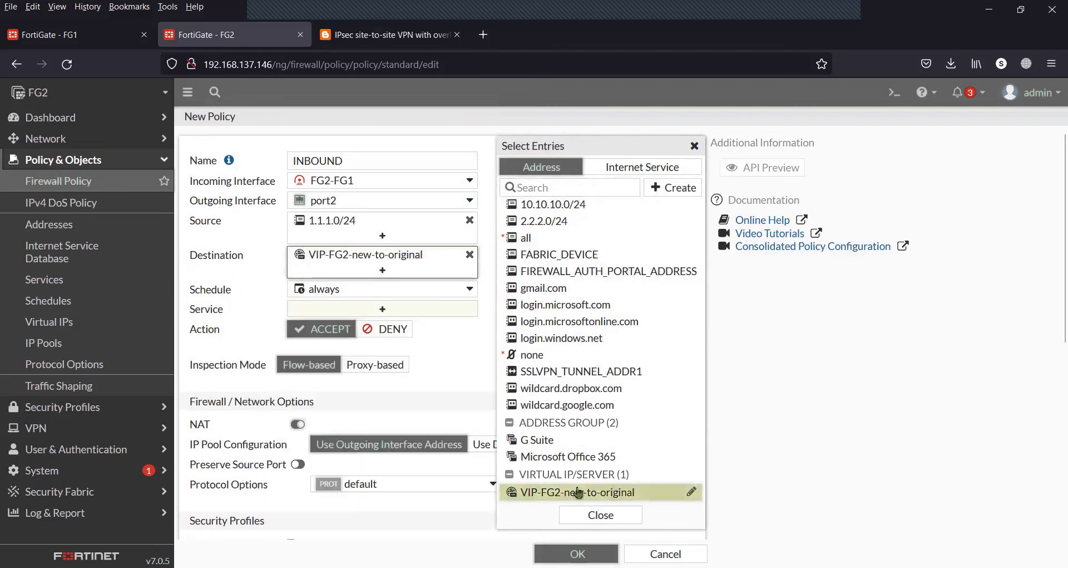
click(472, 346)
Disable NAT, set the service to ALL, and save the INBOUND policy
click(266, 424)
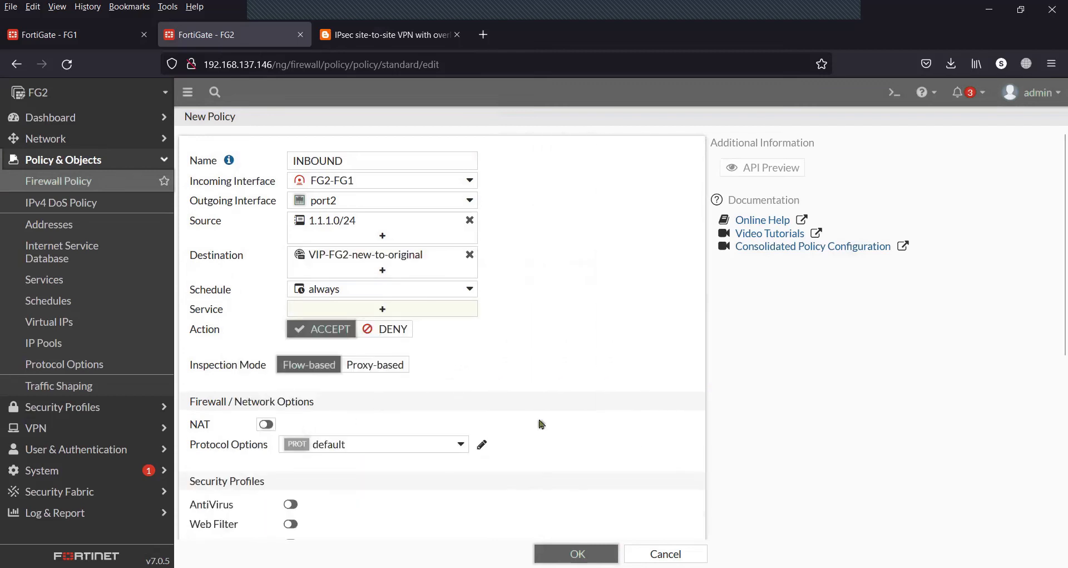
scroll(634, 439, down, 5)
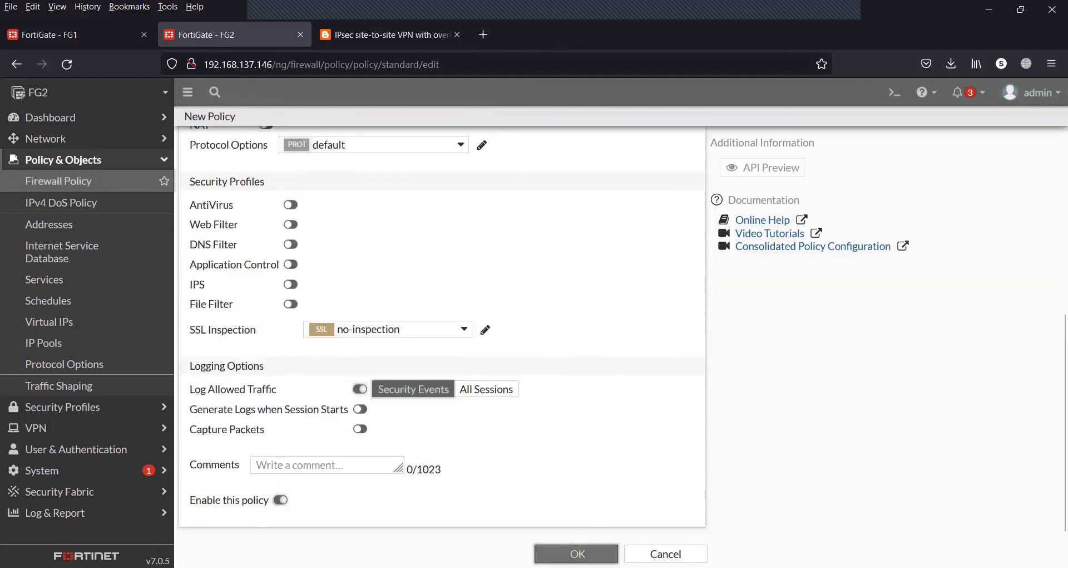
click(577, 553)
click(462, 298)
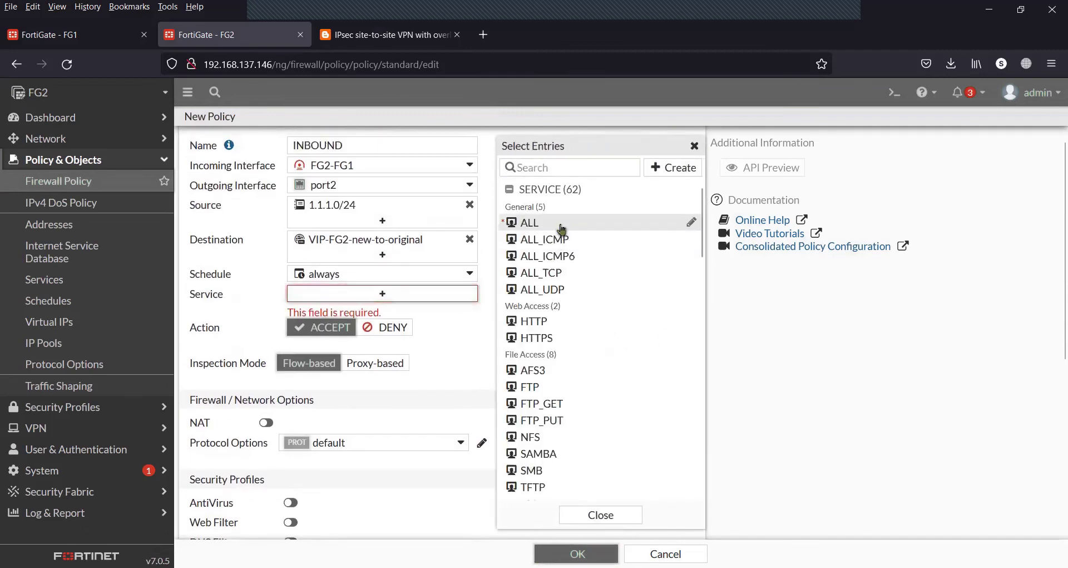
click(562, 229)
click(454, 358)
click(577, 554)
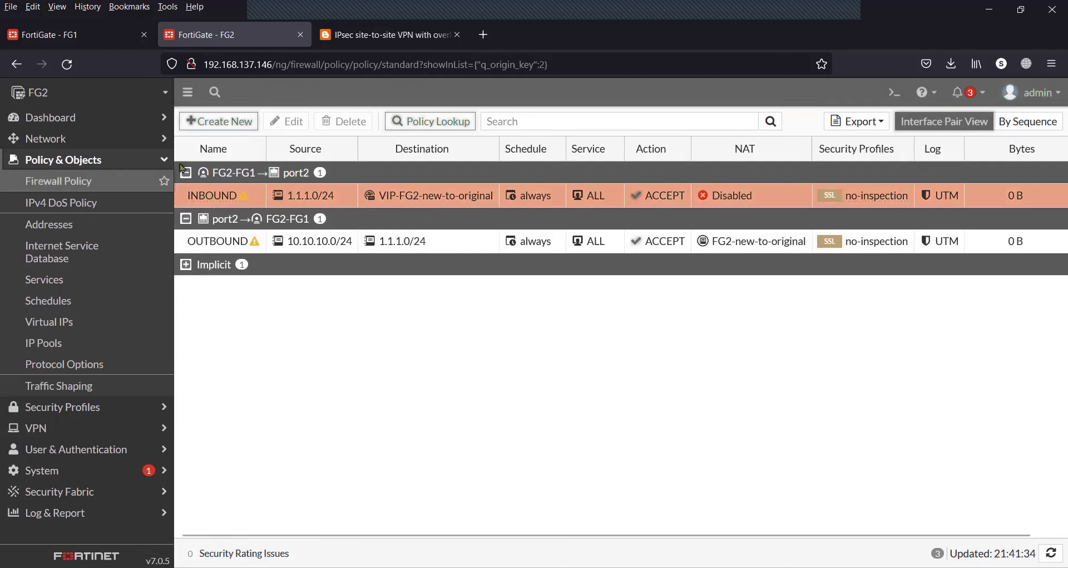
click(136, 159)
On FG1, bring up the FG1-FG2 tunnel for all Phase 2 selectors
click(94, 42)
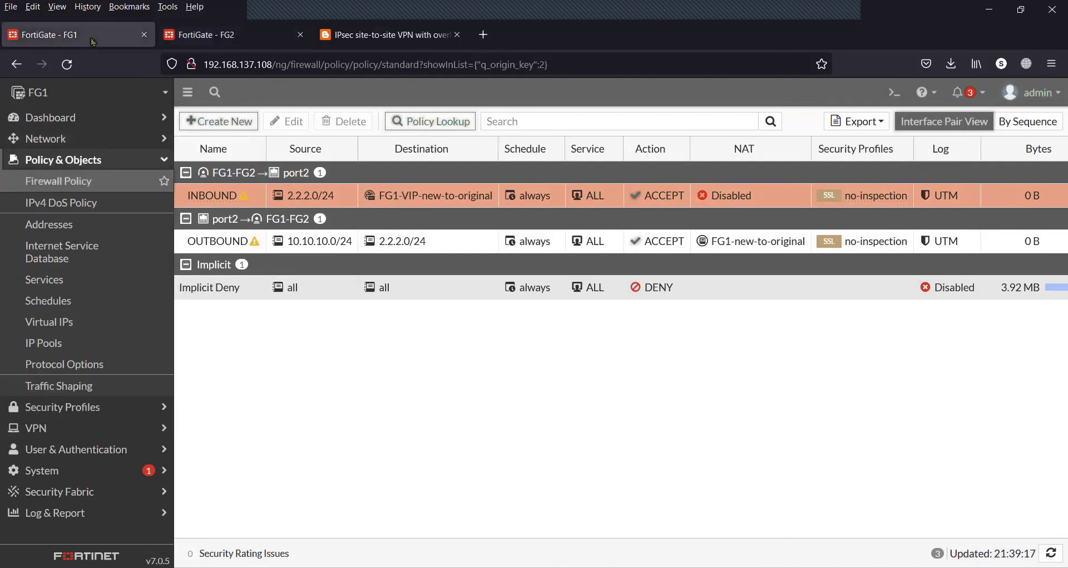
click(45, 430)
click(78, 246)
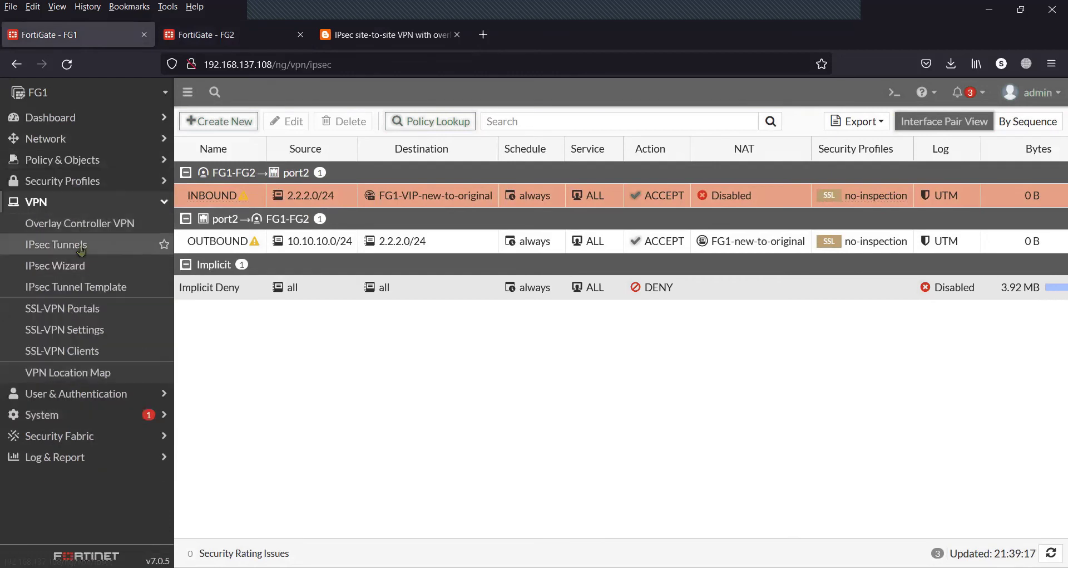
click(274, 200)
click(703, 196)
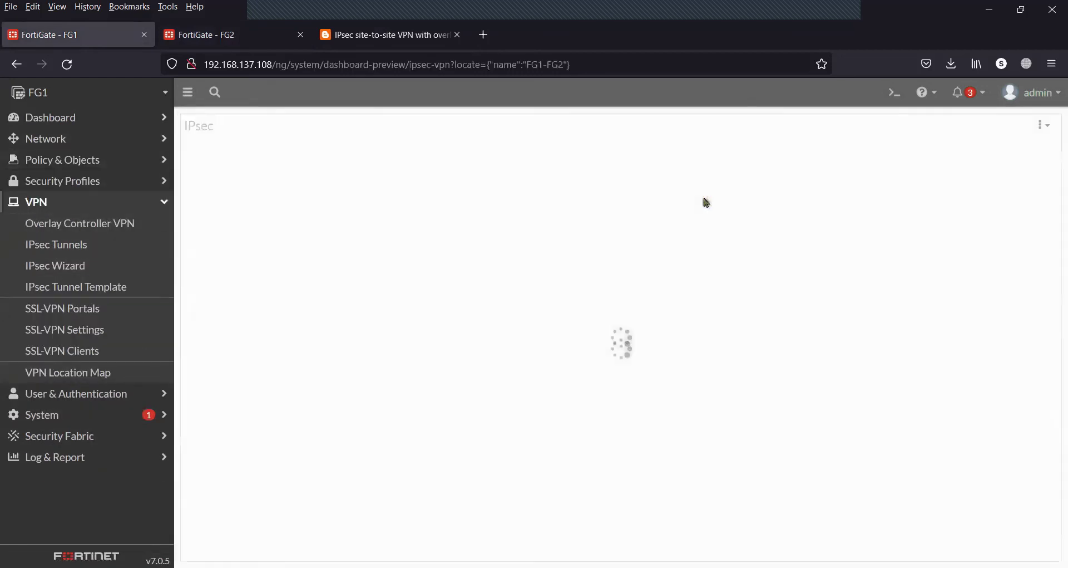
click(329, 155)
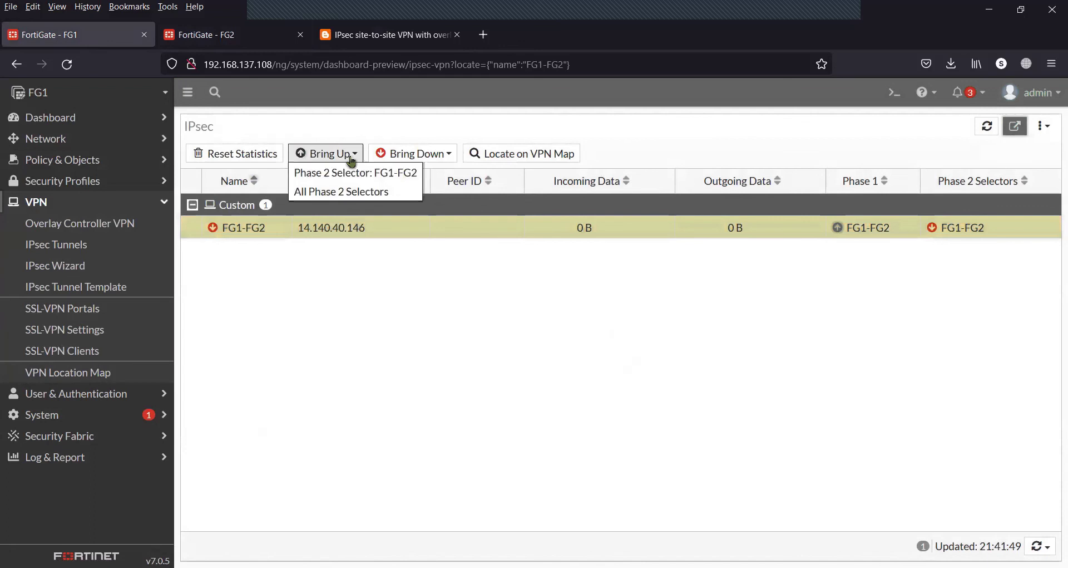
click(335, 192)
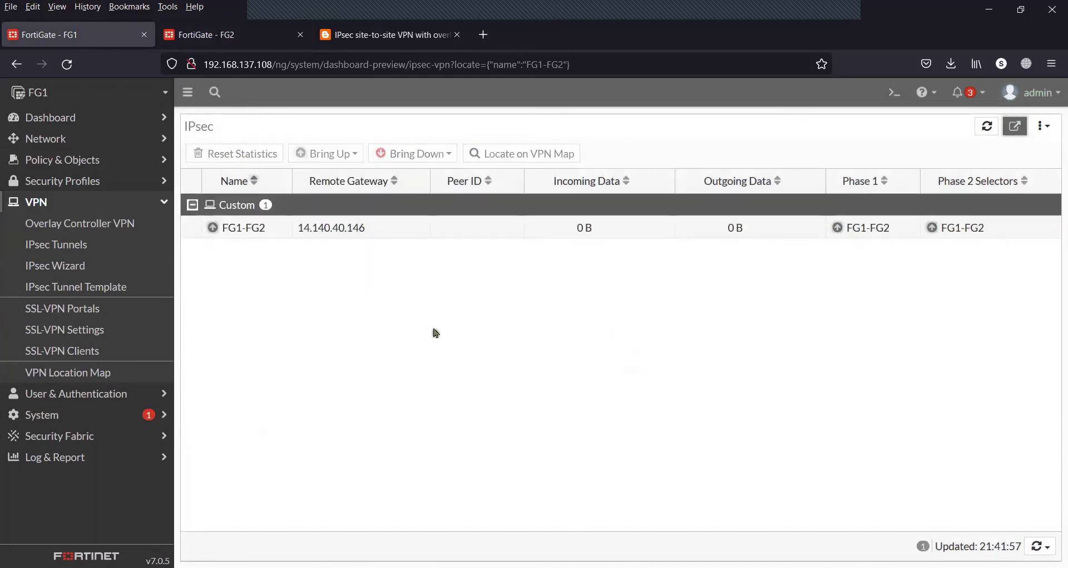
Check FG2's IPsec tunnel list to confirm FG2-FG1 is up
click(238, 39)
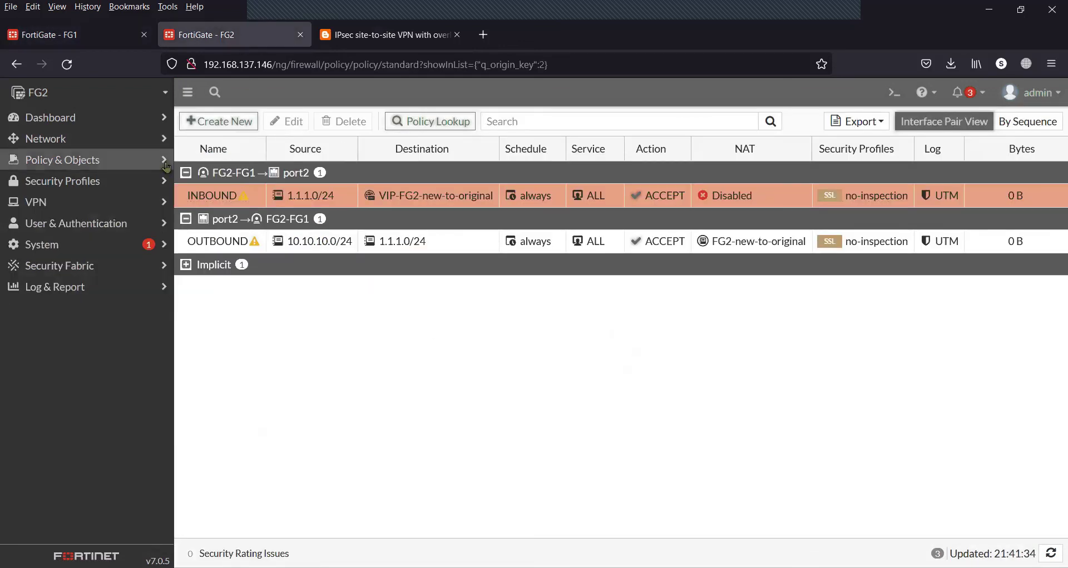
click(103, 210)
click(75, 243)
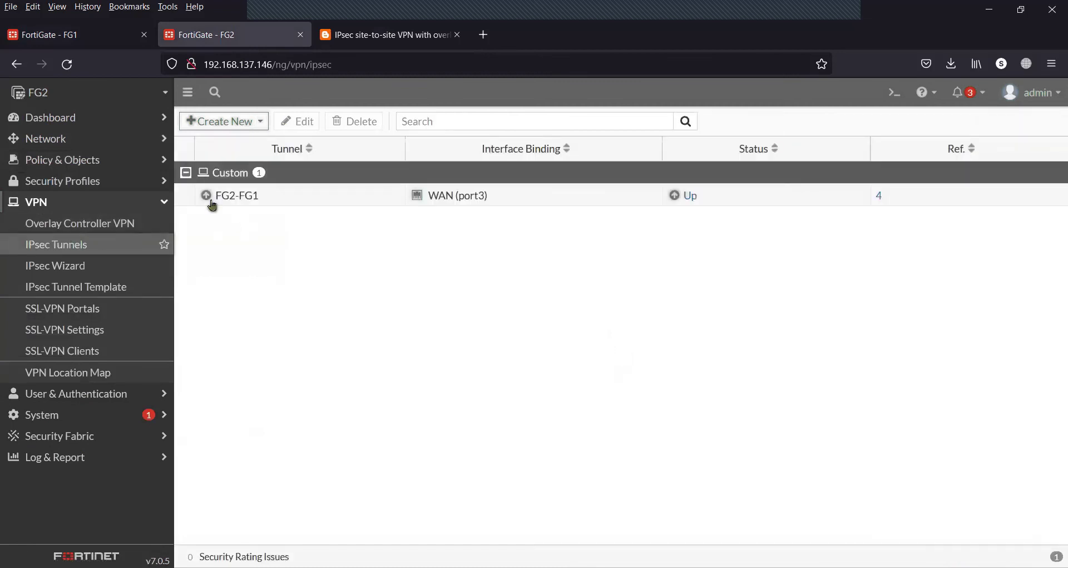
click(100, 36)
Switch to the FG2 command-line session in the terminal window
key(alt+Tab)
click(227, 27)
click(392, 27)
click(557, 27)
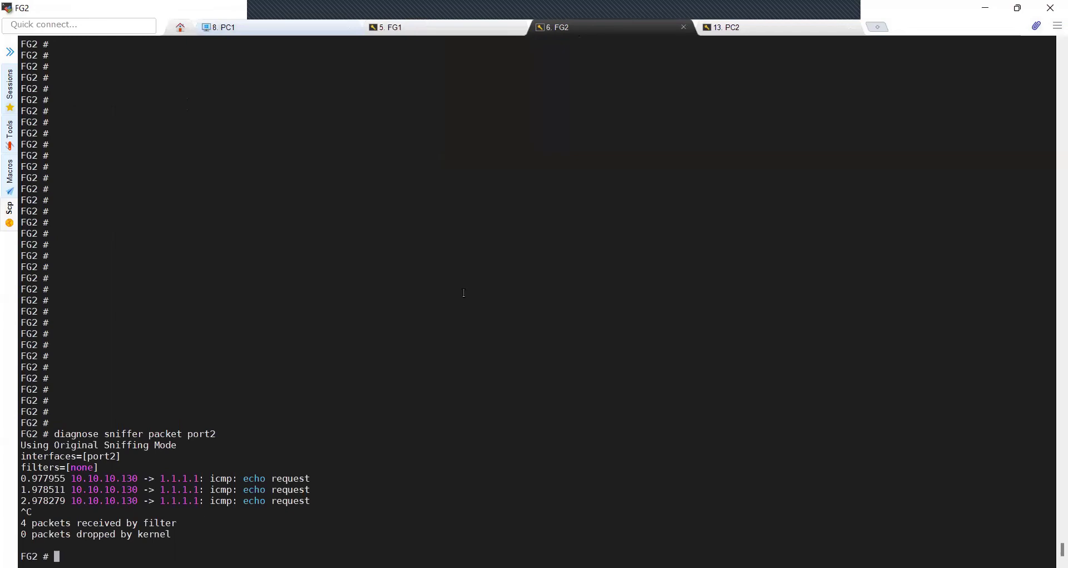
List the IKE gateways on FG1 and FG2 with diagnose vpn ike gateway list
click(726, 27)
key(Return)
key(Return)
key(Return)
key(Return)
key(Return)
key(Return)
key(Return)
key(Return)
key(Return)
key(Return)
key(Return)
key(Return)
key(Return)
key(Return)
key(Return)
key(Return)
key(Return)
key(Return)
key(Return)
key(Return)
click(448, 28)
key(Return)
text(diagnose vpn ike)
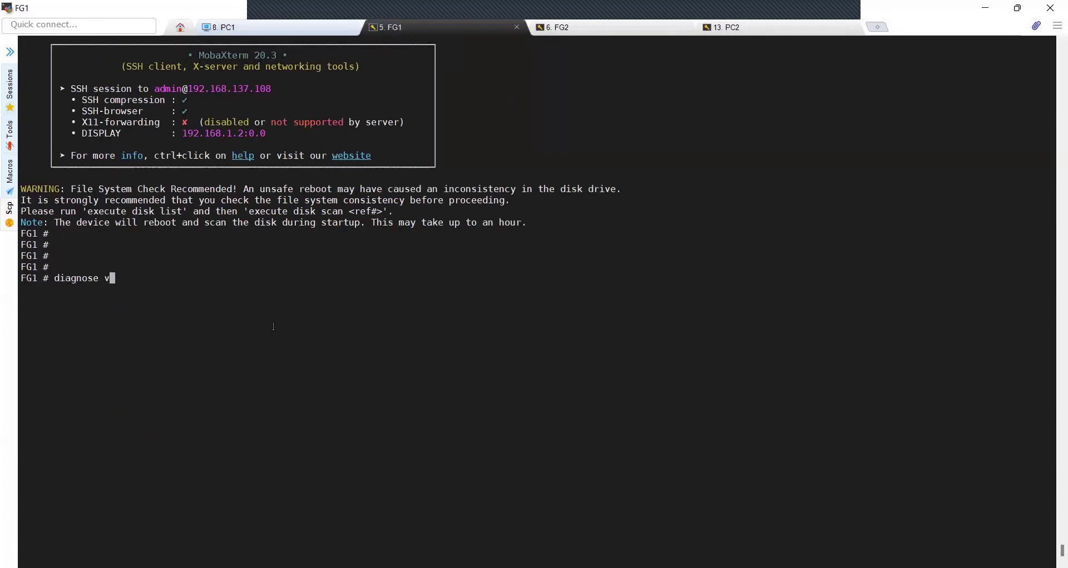
key(question)
text(gateway)
key(question)
text(list)
key(Return)
key(Return)
key(Return)
click(580, 30)
text(diagnose vpn ike)
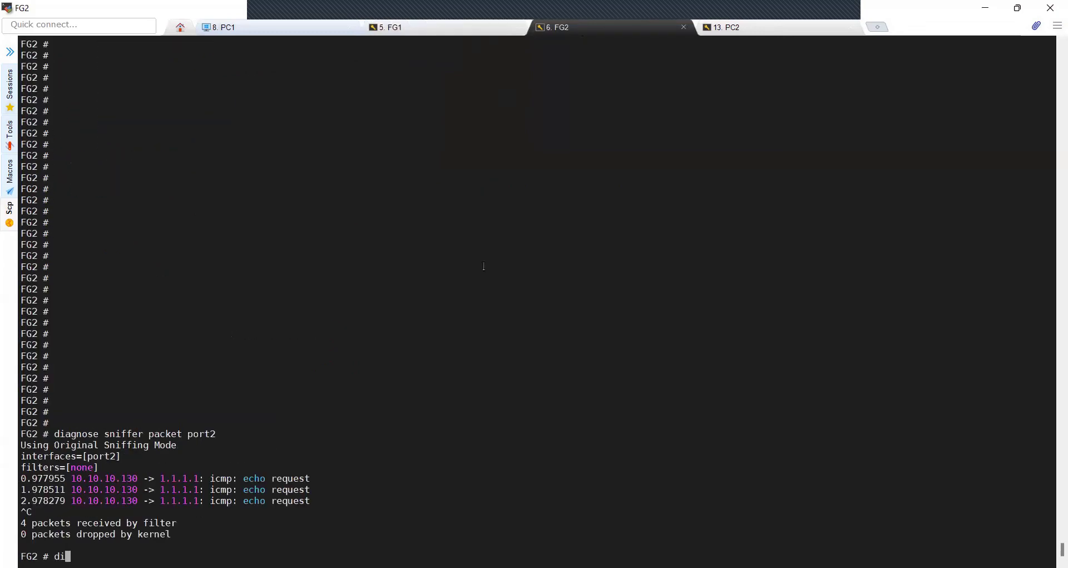
text( gateway list)
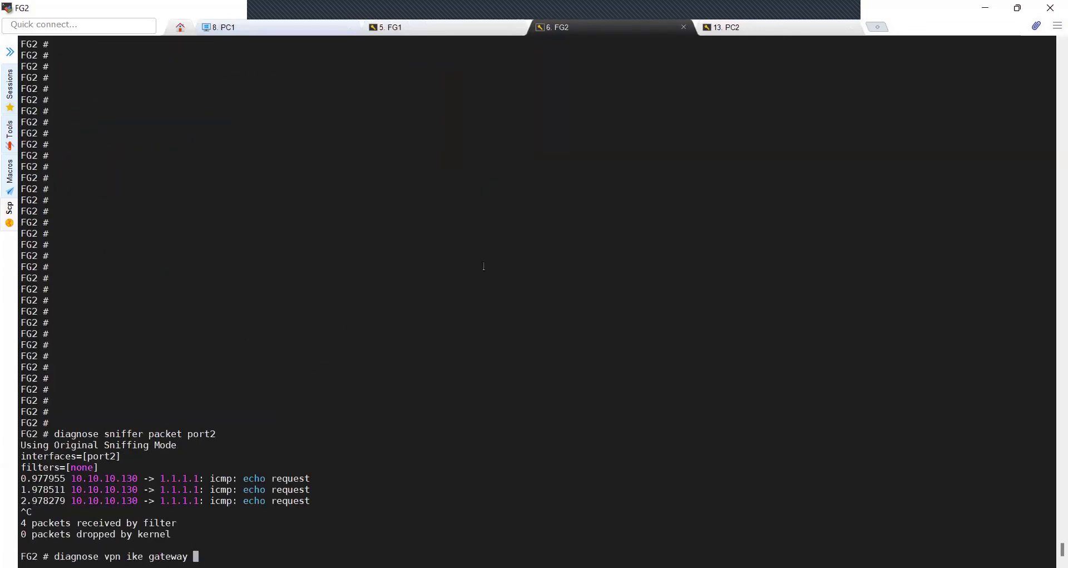
key(Return)
key(Return)
key(Return)
Show FG2's IPsec status and IKE status with diagnose vpn ipsec status and ike status
key(Up)
key(BackSpace)
key(BackSpace)
key(BackSpace)
key(BackSpace)
key(BackSpace)
key(BackSpace)
key(BackSpace)
key(BackSpace)
key(BackSpace)
key(BackSpace)
key(BackSpace)
key(BackSpace)
key(BackSpace)
key(BackSpace)
key(BackSpace)
key(BackSpace)
text(psec t)
key(BackSpace)
key(question)
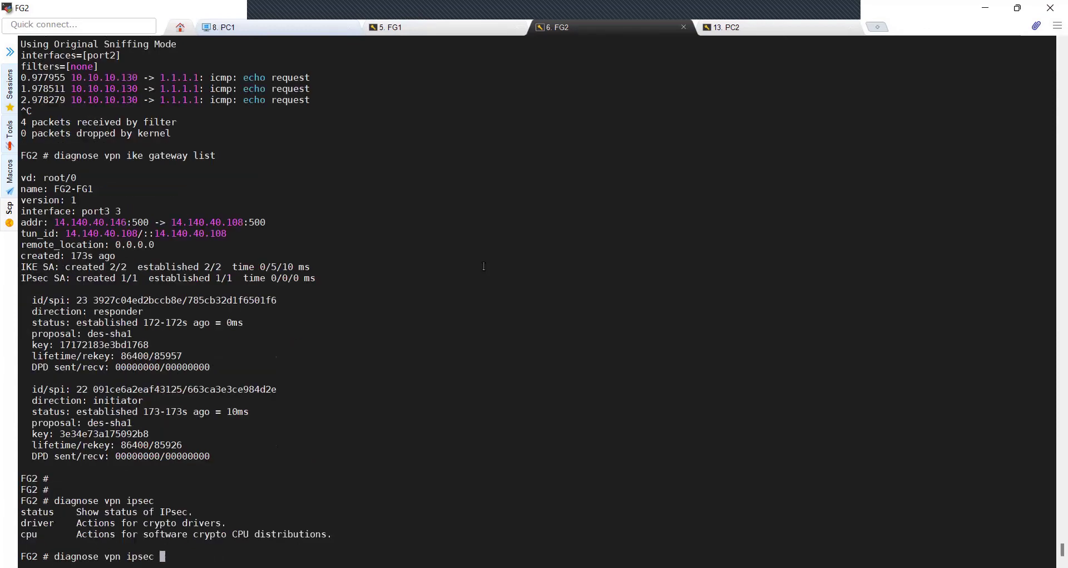
text(status)
key(Return)
key(Up)
key(BackSpace)
key(BackSpace)
key(BackSpace)
key(BackSpace)
key(BackSpace)
key(BackSpace)
key(BackSpace)
key(BackSpace)
key(BackSpace)
key(BackSpace)
key(BackSpace)
text(ke)
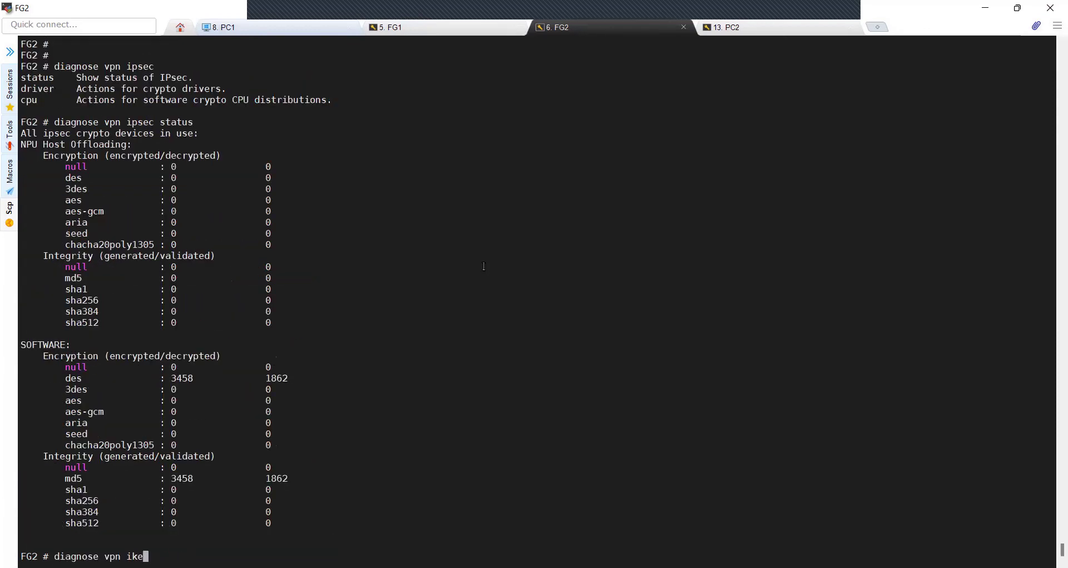
key(question)
text(status)
key(Return)
key(Return)
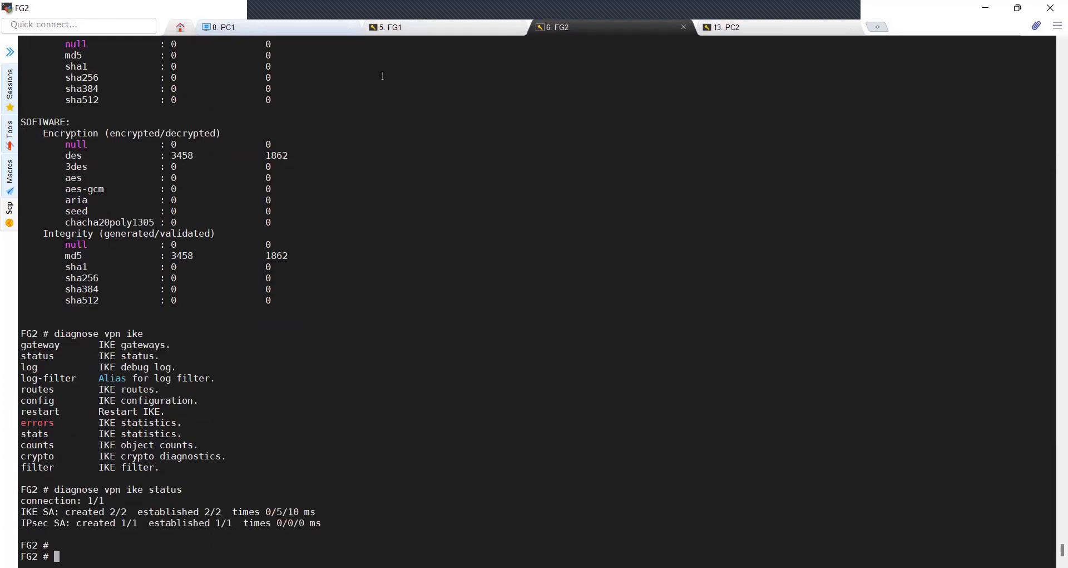
Show FG1's tunnel details with diagnose vpn tunnel list name FG1-FG2
click(389, 27)
text(diagnose vpn ipsec)
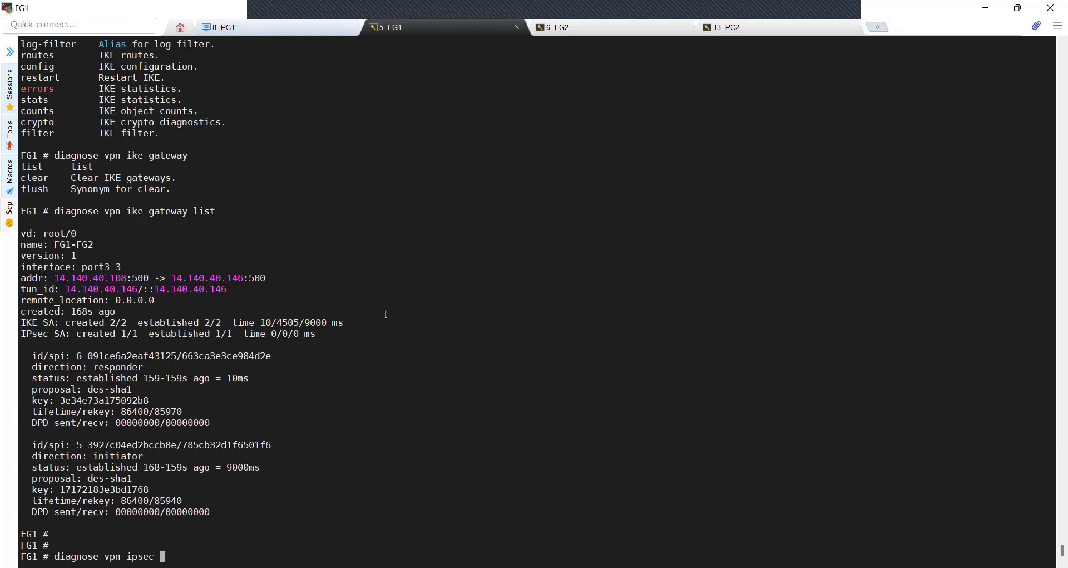
key(question)
text(status)
key(question)
key(BackSpace)
key(BackSpace)
key(BackSpace)
key(BackSpace)
key(BackSpace)
key(BackSpace)
key(BackSpace)
key(BackSpace)
key(BackSpace)
key(BackSpace)
key(BackSpace)
key(BackSpace)
key(BackSpace)
text(tunnel)
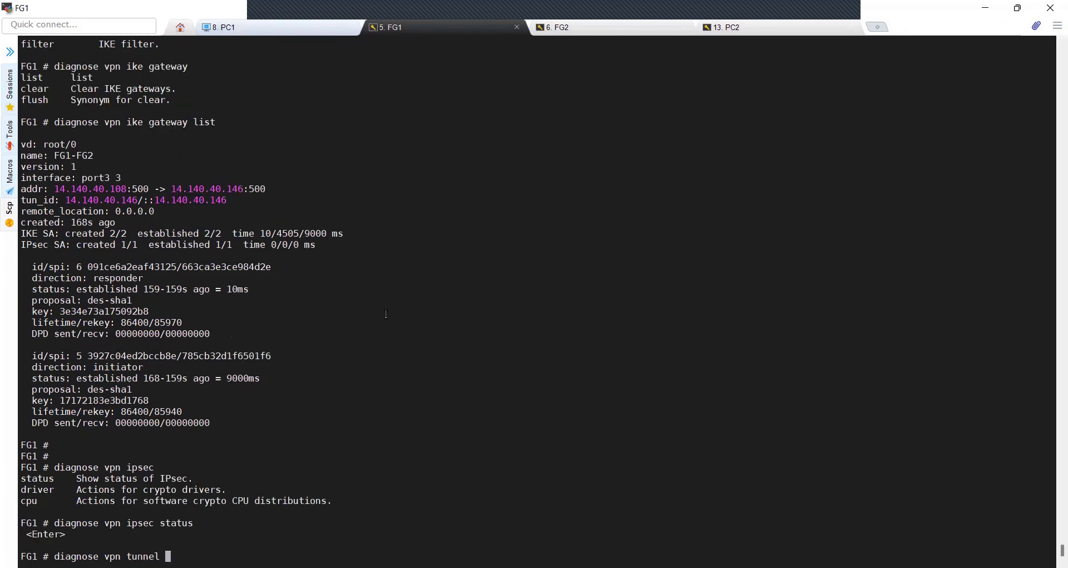
key(question)
text(list)
key(question)
text(name )
text(FG1-FG2)
key(Return)
key(Return)
Show FG2's tunnel details with diagnose vpn tunnel list name FG2-FG1, then bring up PC1
click(617, 27)
text(diagnose vpn tunnel na)
key(BackSpace)
key(BackSpace)
text(list name FG2-FG1)
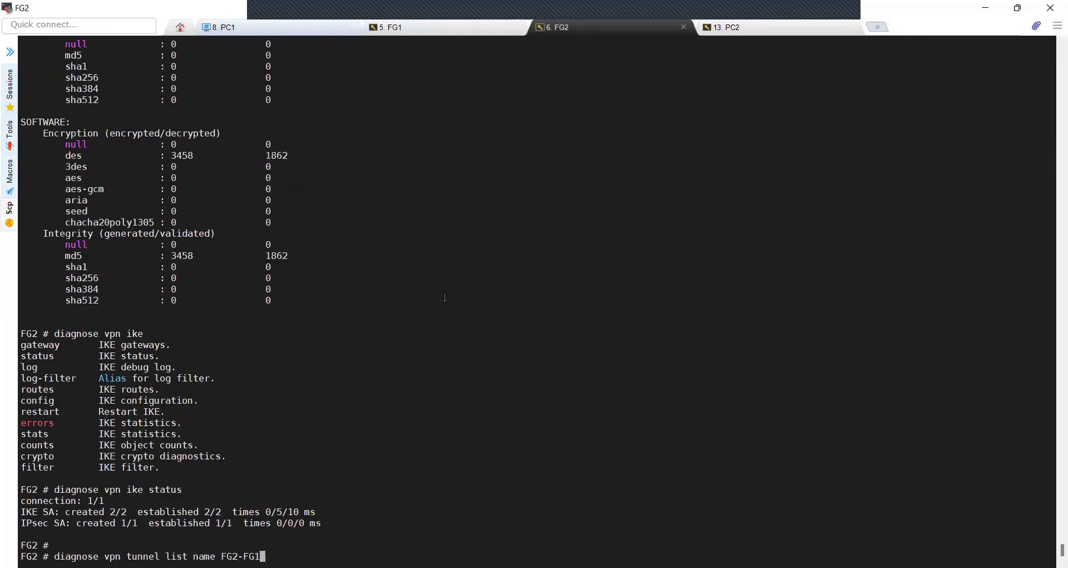
key(Return)
drag(30, 410, 234, 425)
click(223, 27)
Run ipconfig on PC1 and highlight its address 10.10.10.140 and gateway 10.10.10.108
key(Return)
key(Return)
text(ipconfig)
key(Return)
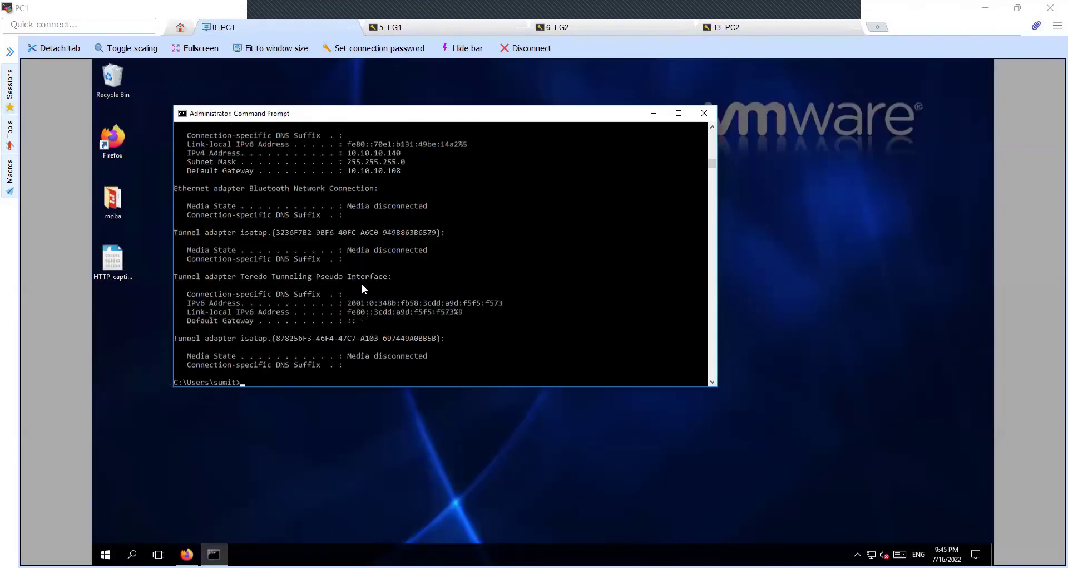
scroll(356, 178, up, 2)
click(247, 153)
drag(348, 189, 405, 207)
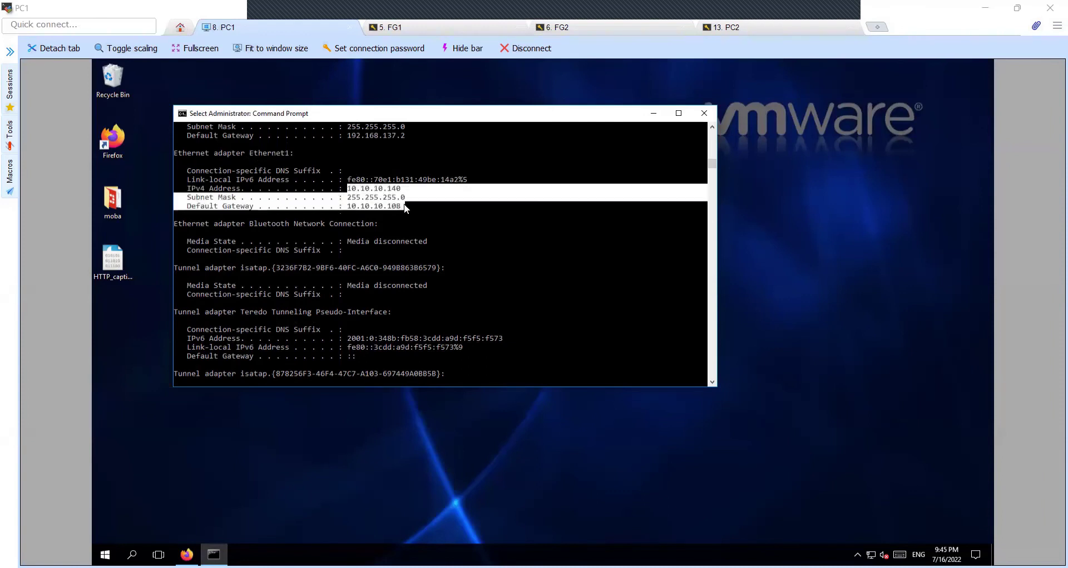
Show PC2's ens37 interface with ifconfig, highlighting its address 10.10.10.130
click(448, 27)
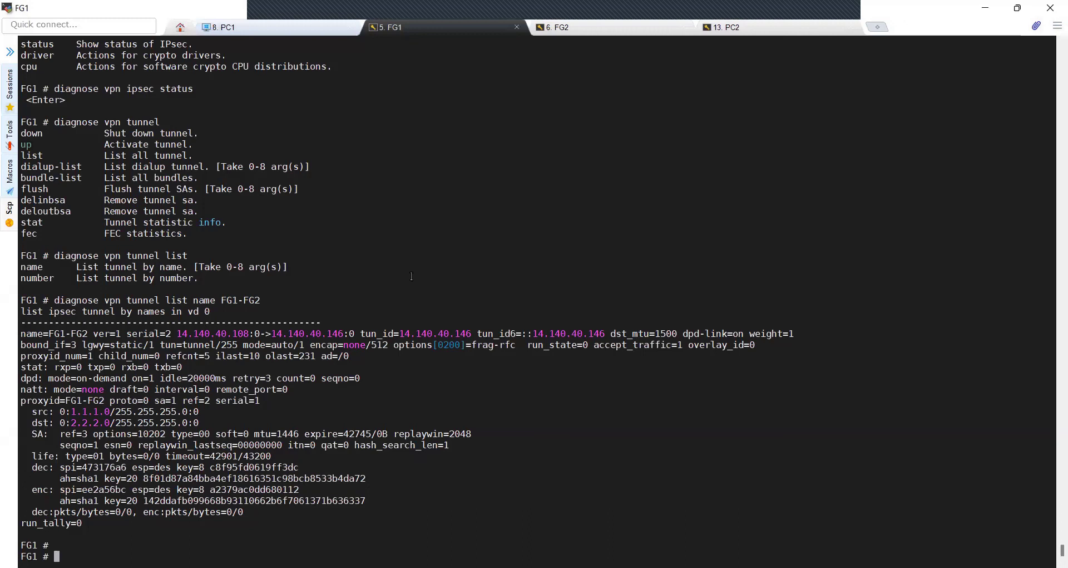
text(get)
key(BackSpace)
key(BackSpace)
key(BackSpace)
key(BackSpace)
click(598, 28)
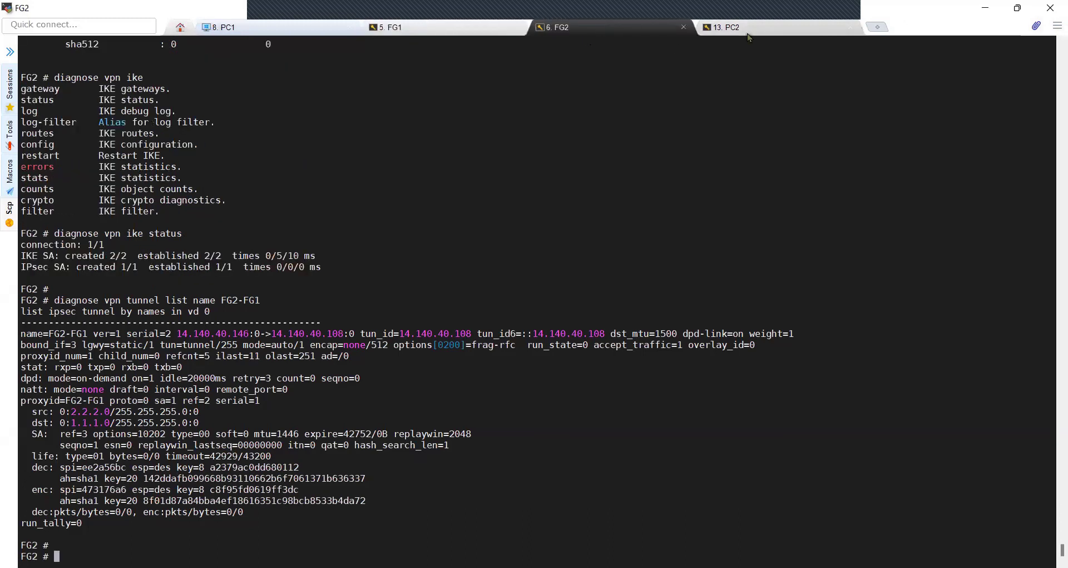
click(729, 27)
text(ifconfig ens37)
key(Return)
drag(95, 468, 170, 467)
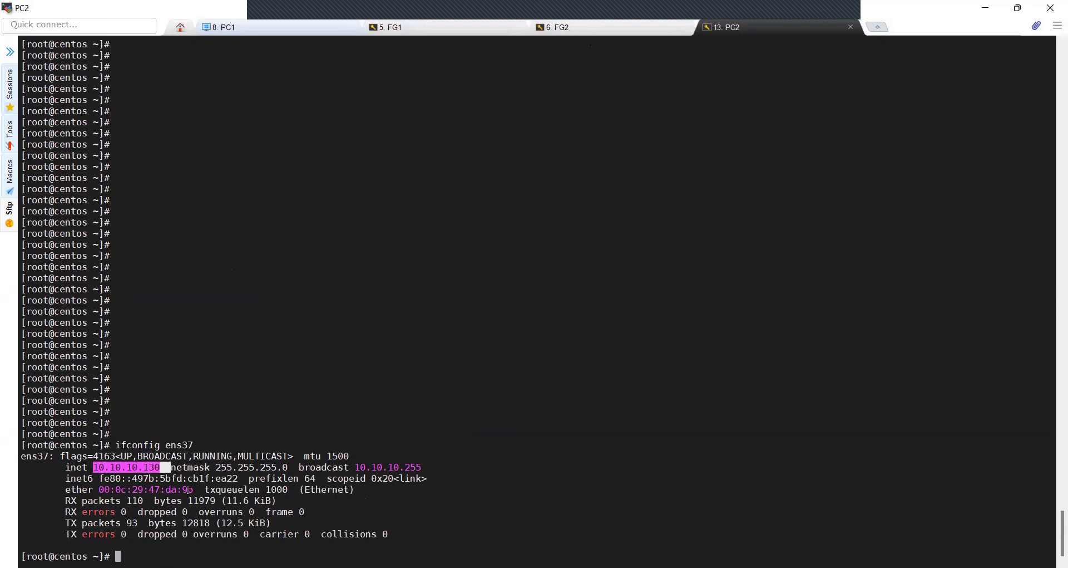
click(215, 472)
Find PC2's route to 1.1.1.0 via 10.10.10.146 using route -n | grep
text(rou)
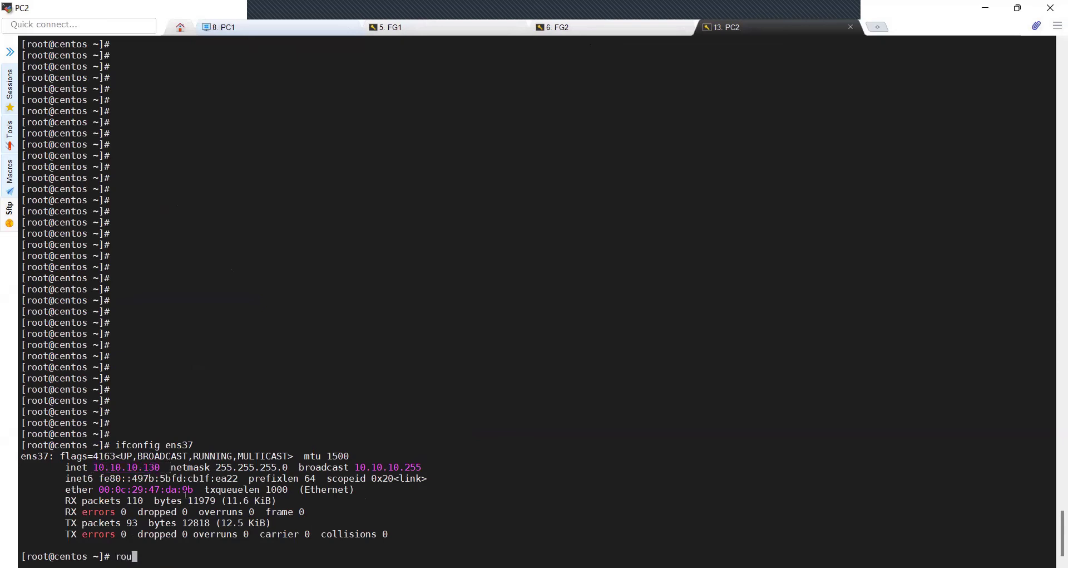
text(te -n | grep 2.2.2.0)
key(Return)
key(Return)
key(Return)
key(Up)
key(BackSpace)
key(BackSpace)
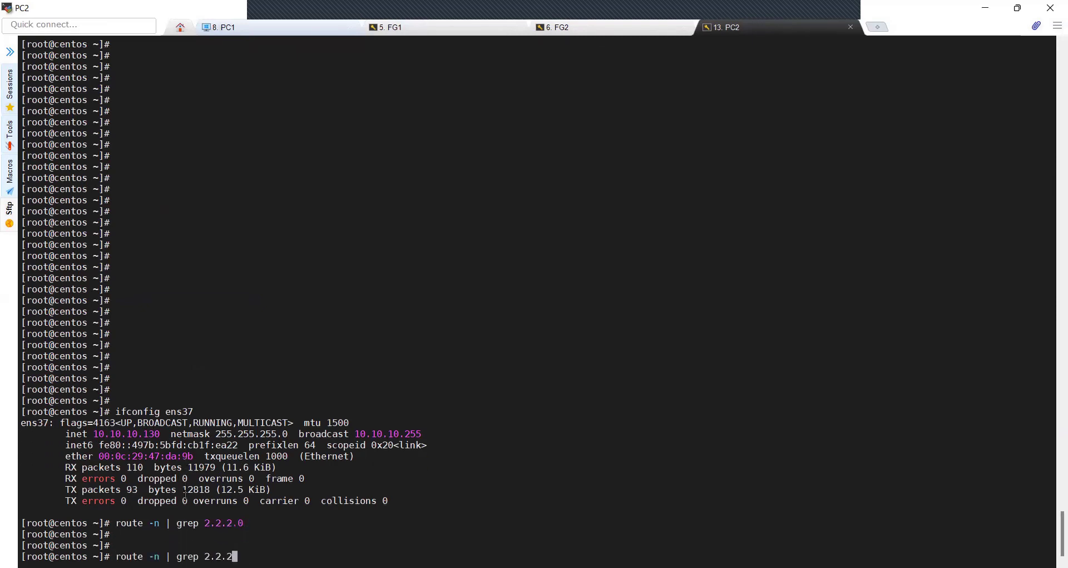
key(Return)
key(Return)
key(Up)
key(BackSpace)
key(BackSpace)
key(BackSpace)
key(BackSpace)
key(BackSpace)
text(1.1.1.0)
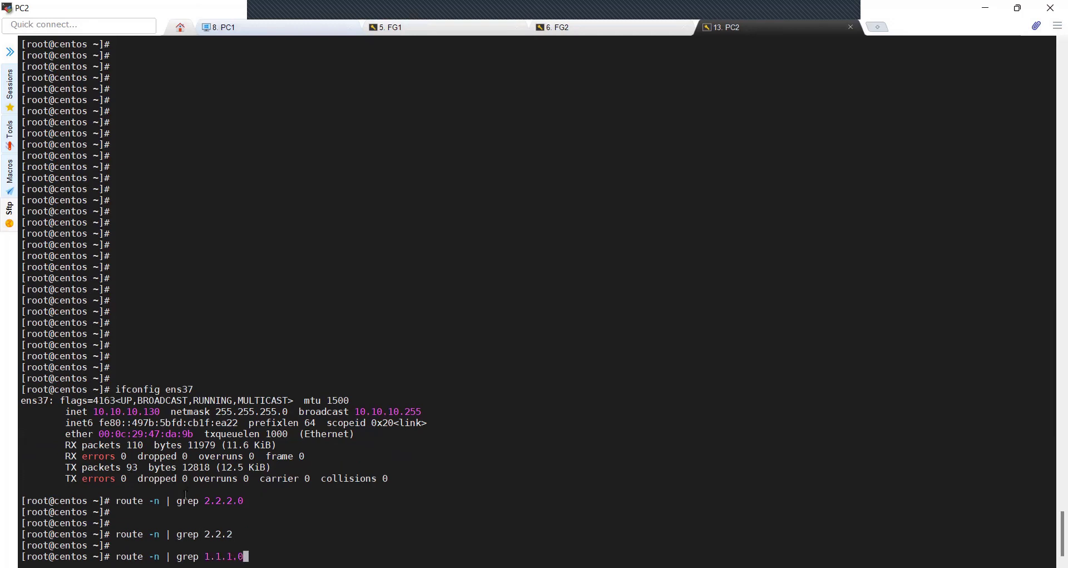
key(Return)
drag(34, 543, 174, 545)
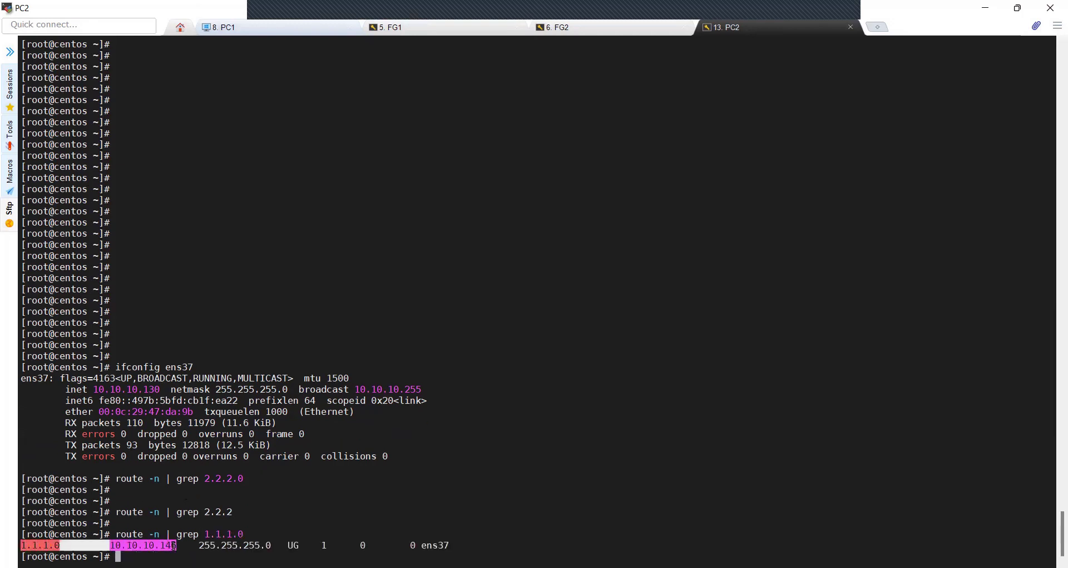
Run route print on PC1 and highlight its route to 2.2.2.0
click(281, 28)
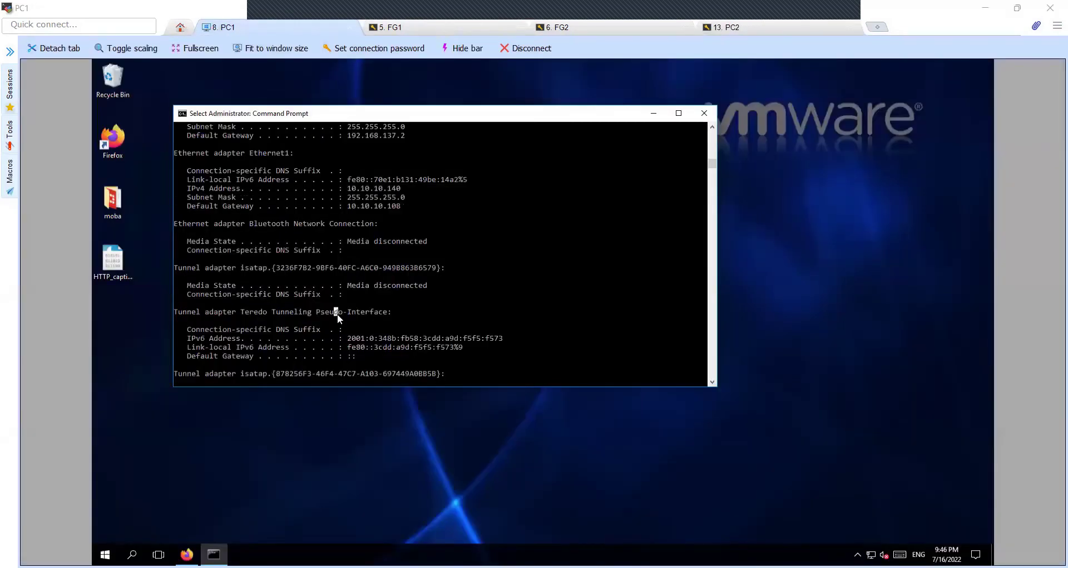
text(route print)
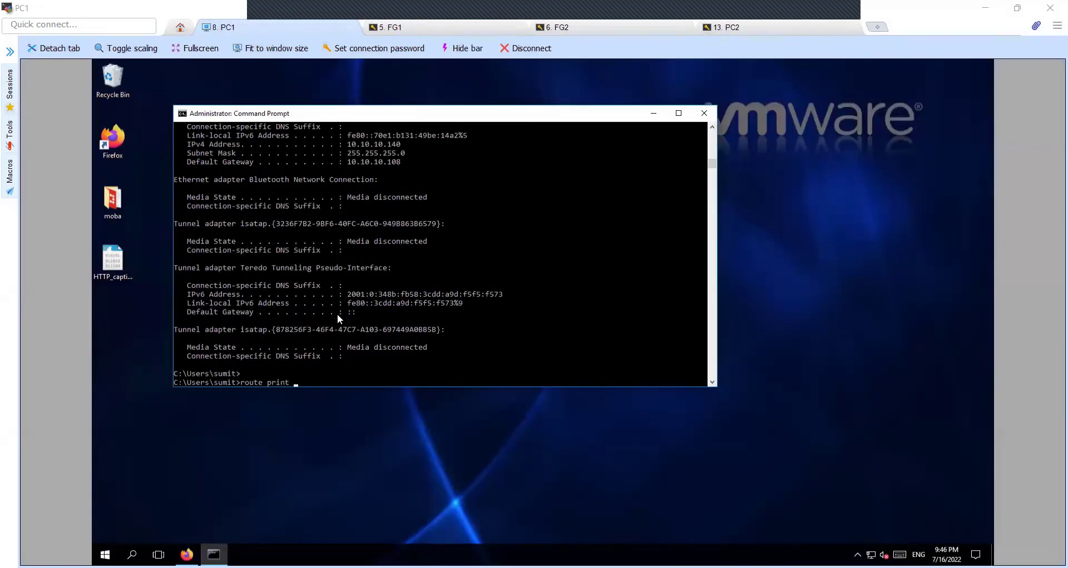
key(Return)
drag(217, 195, 435, 198)
key(Return)
key(Return)
key(Return)
key(Return)
key(Return)
key(Return)
key(Return)
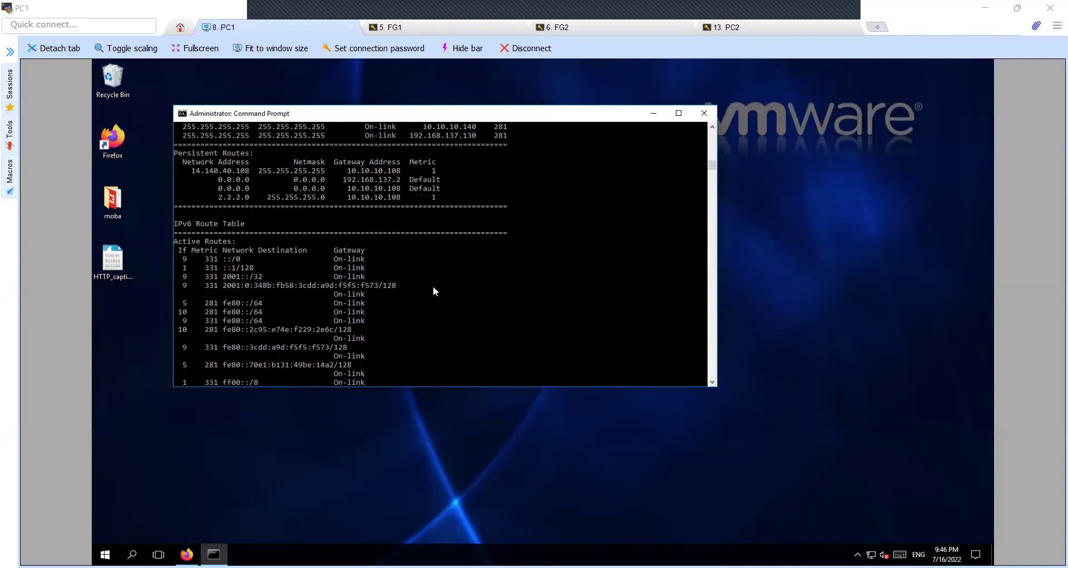
Start a ping command on PC1 and select PC2's address 10.10.10.130
click(392, 27)
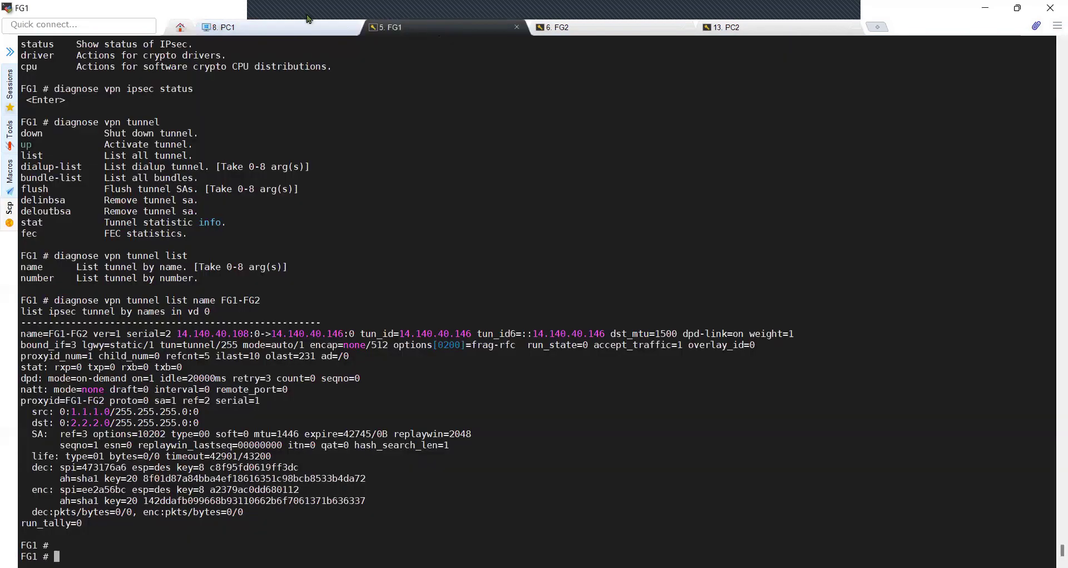
click(300, 29)
click(325, 295)
text(ping)
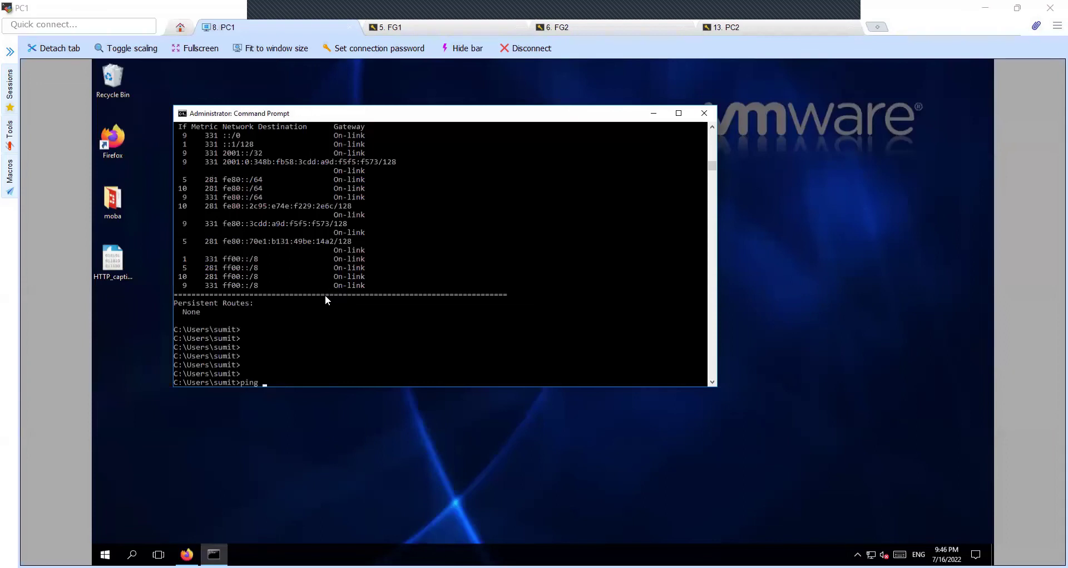
click(759, 27)
double_click(116, 389)
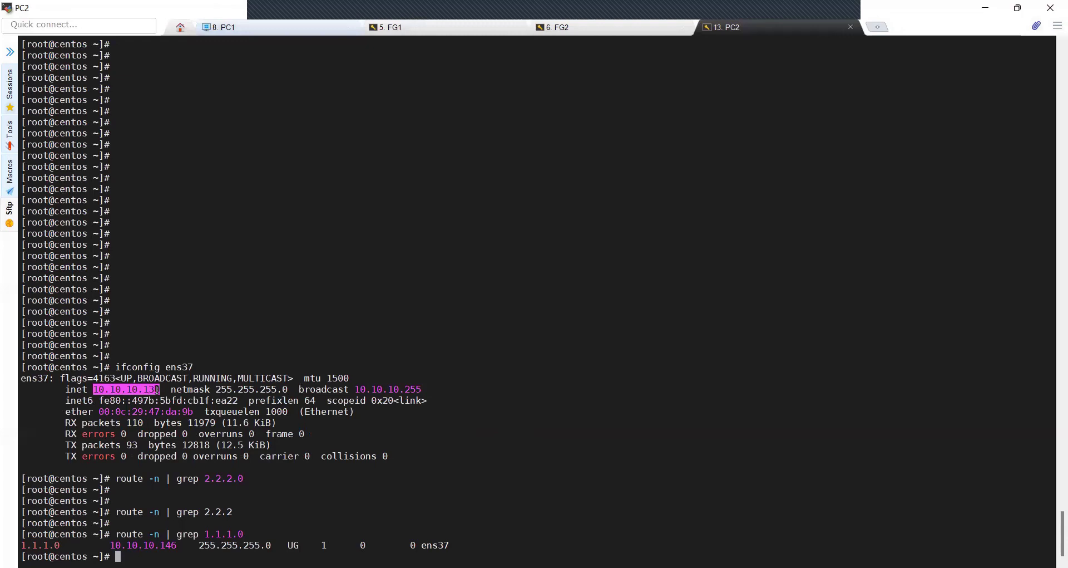
Return to the Window10 (PC1) session's command prompt showing 10.10.10.140 and gateway 10.10.10.108
click(287, 28)
click(297, 315)
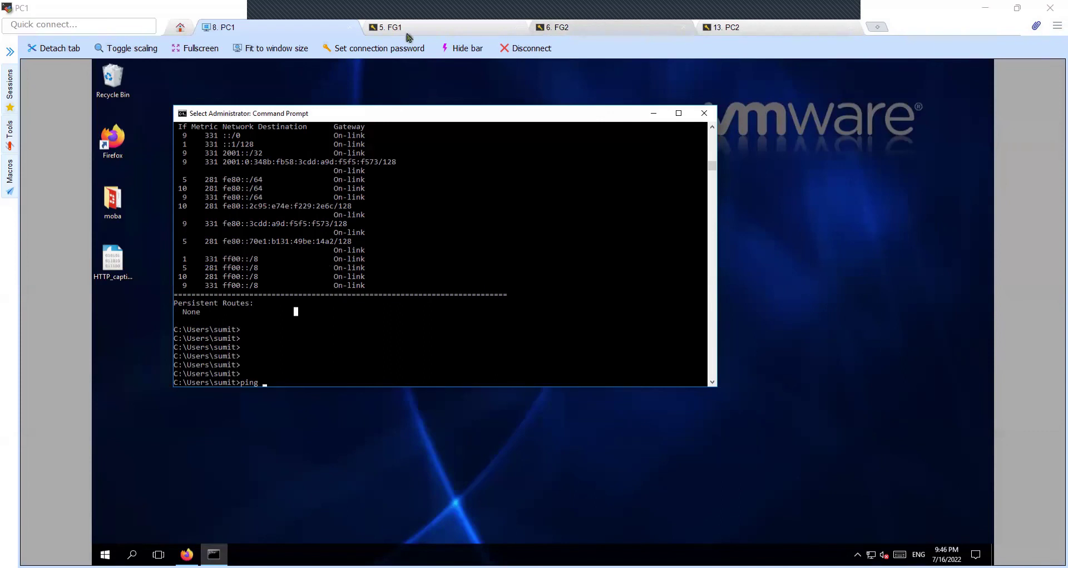
key(alt+Tab)
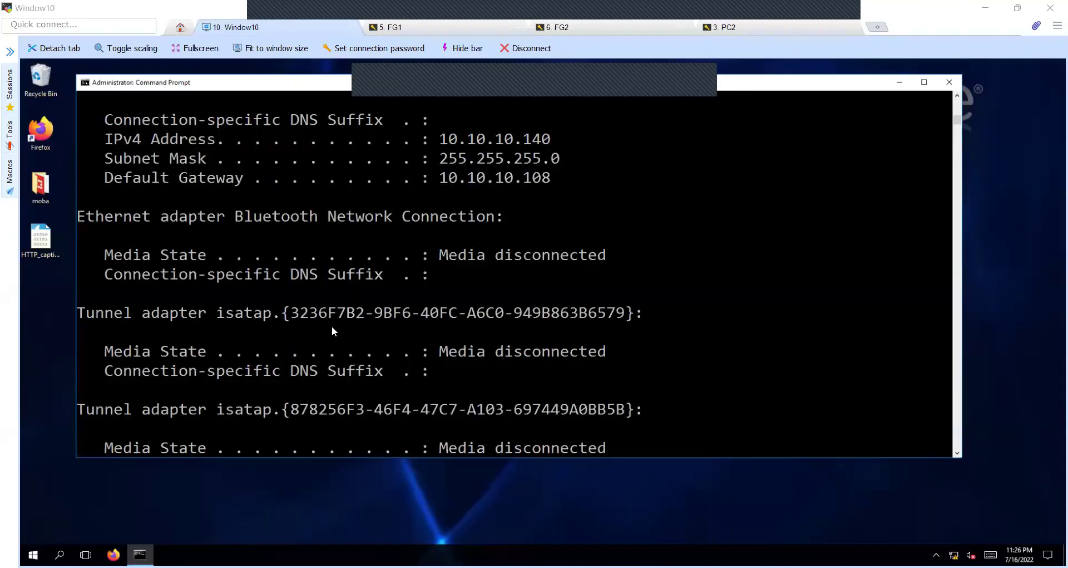
Highlight PC2's address 10.10.10.130 and copy Window10's address 10.10.10.140
click(332, 331)
click(785, 31)
drag(237, 368, 133, 369)
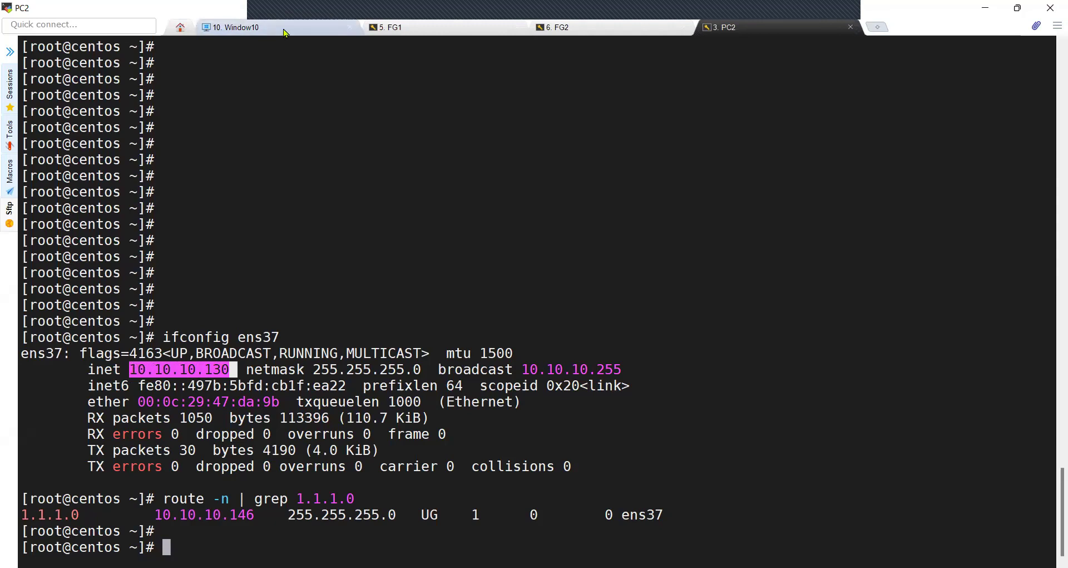
click(279, 32)
key(Escape)
key(Return)
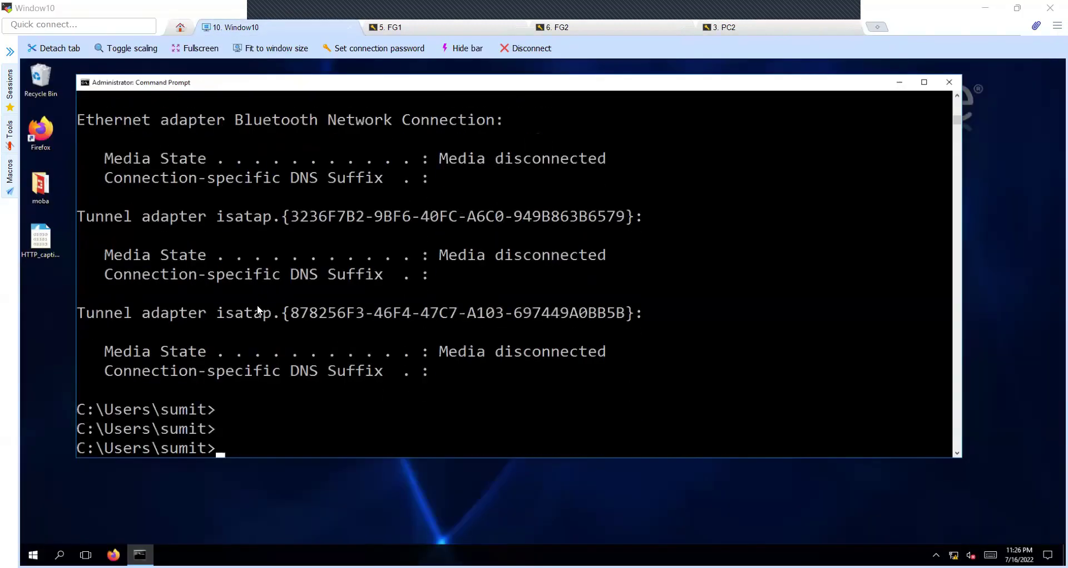
scroll(396, 235, up, 2)
drag(443, 177, 551, 178)
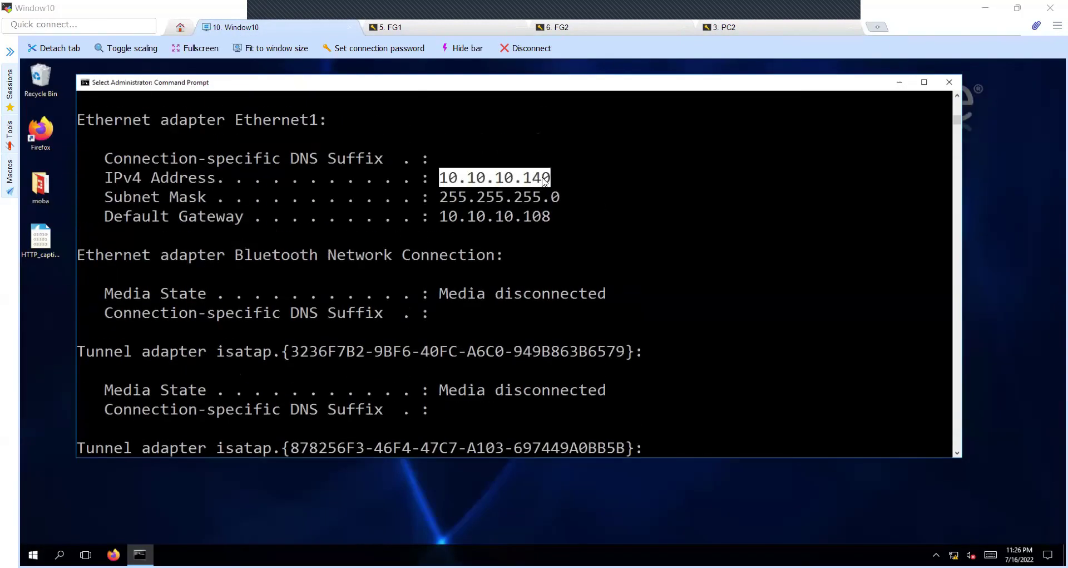
right_click(529, 285)
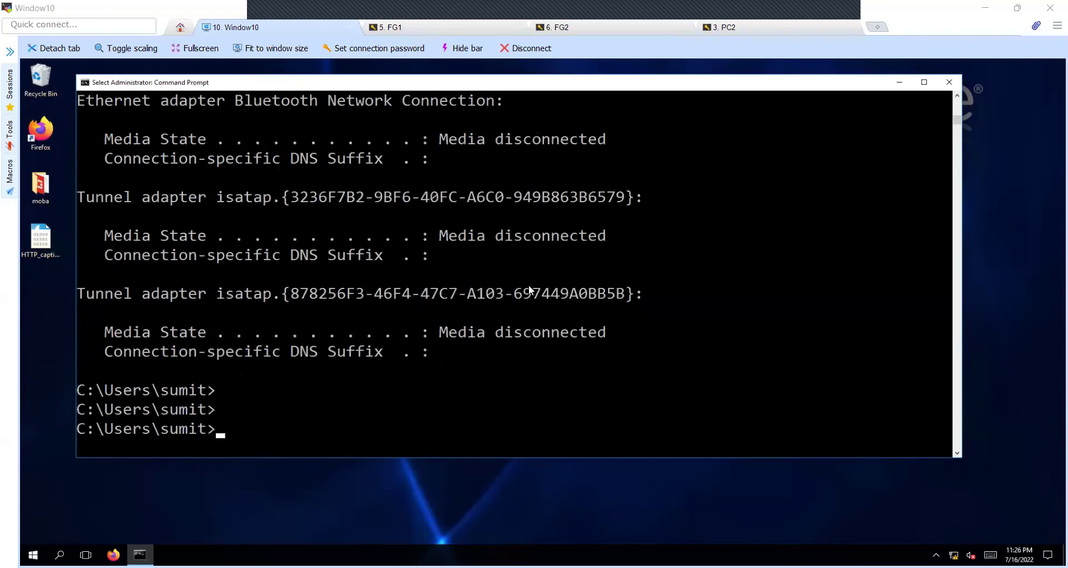
Start the continuous ping to 2.2.2.130 from 10.10.10.140 on Window10
key(Up)
key(Up)
key(Return)
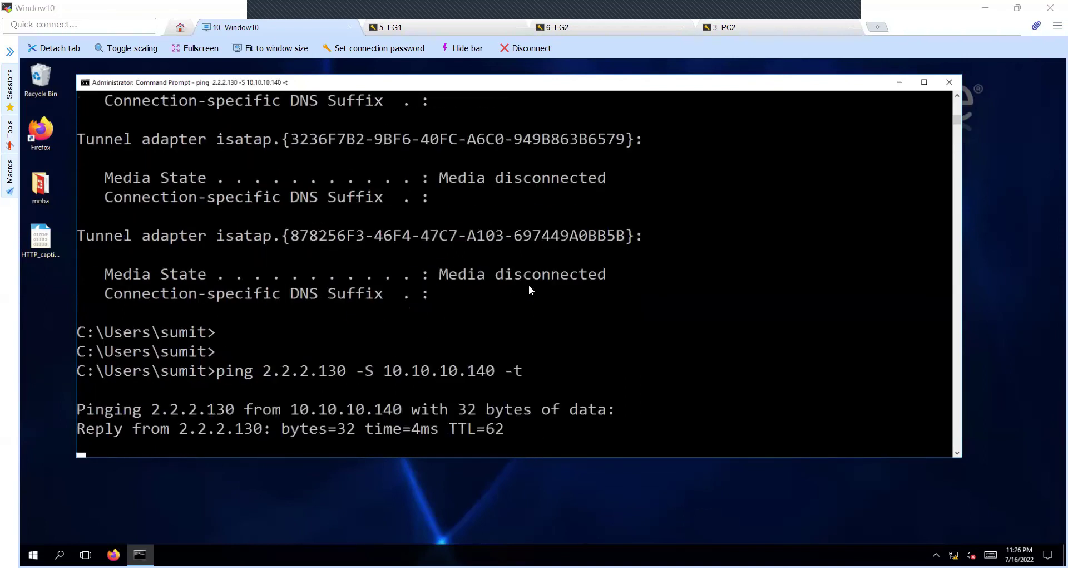
click(268, 332)
drag(269, 332, 342, 315)
right_click(429, 274)
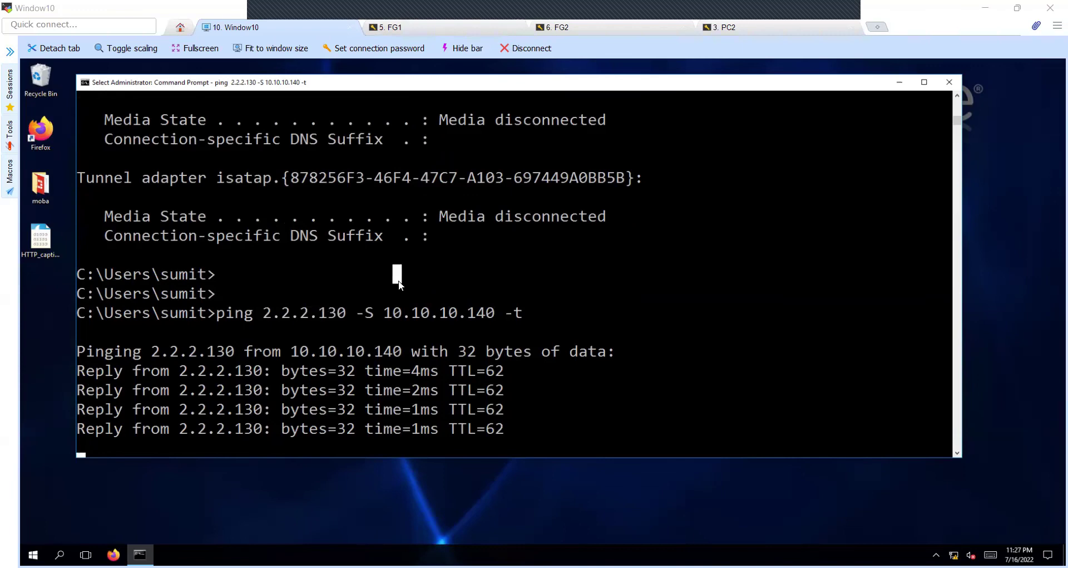
Run and stop the port2 sniffer on FG1, highlighting 2.2.2.130 in the capture
key(ctrl+Tab)
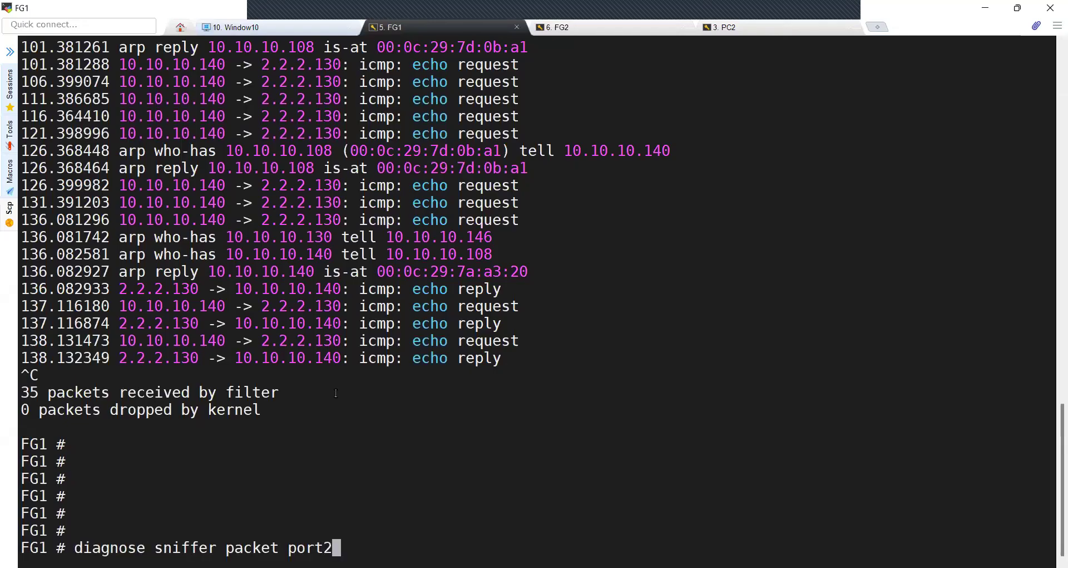
key(Return)
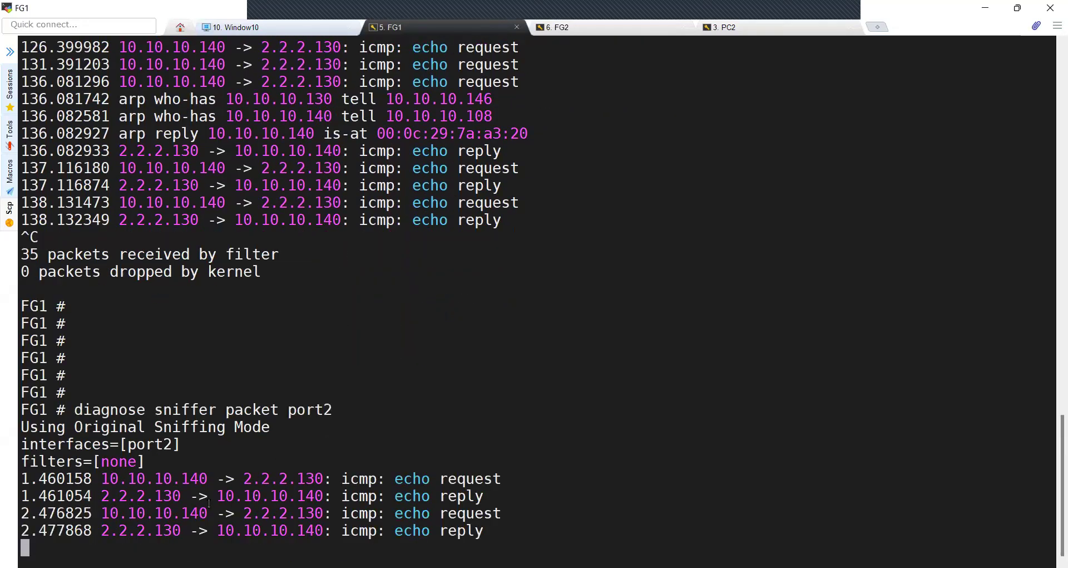
key(ctrl+c)
drag(244, 375, 316, 378)
Run and stop the port2 sniffer on FG2, capturing pings from 1.1.1.140 to 10.10.10.130
drag(101, 376, 208, 378)
click(551, 27)
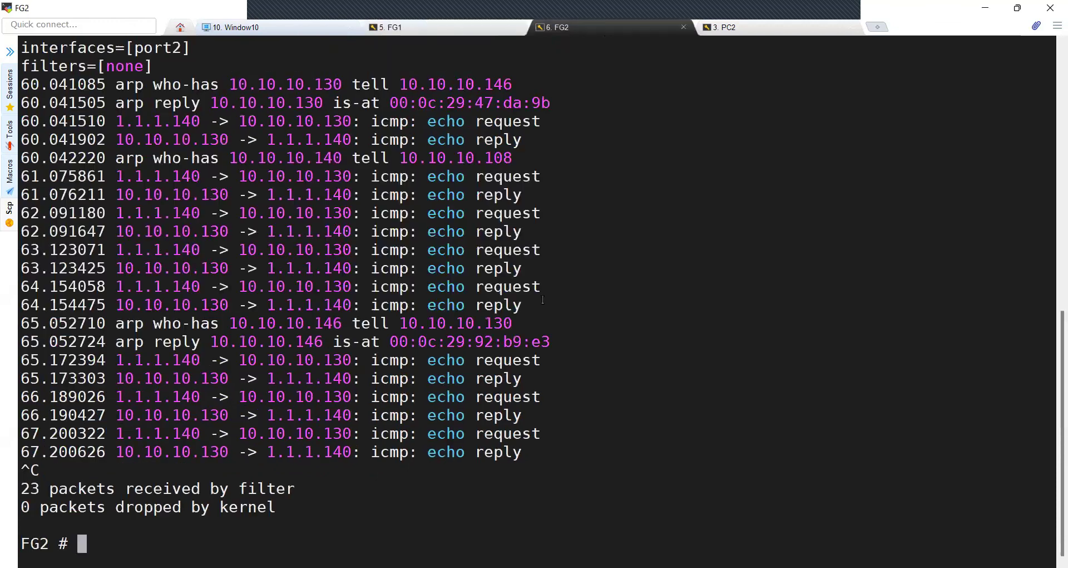
key(Return)
key(Return)
key(Up)
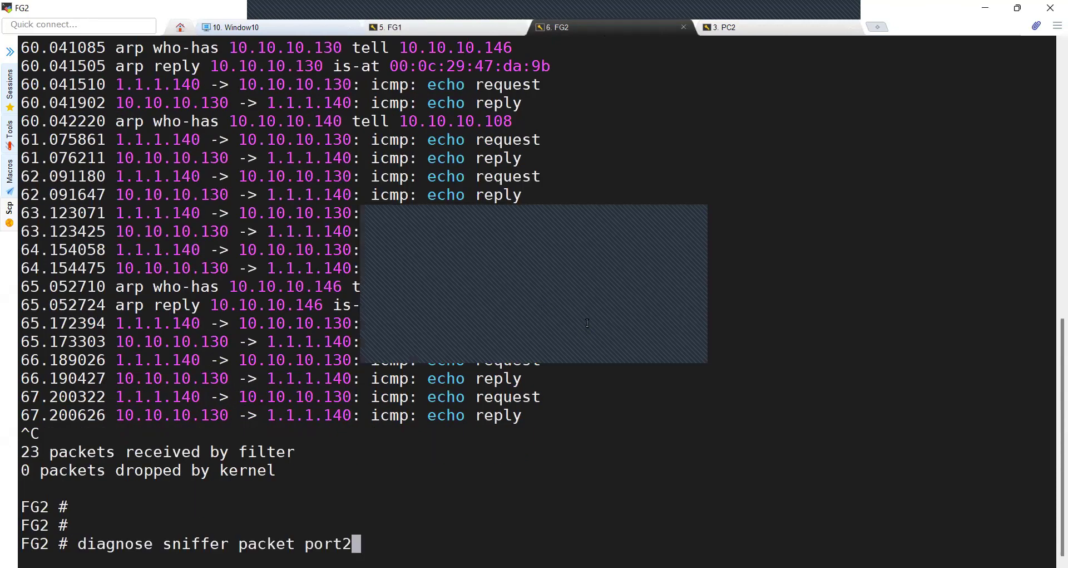
key(Return)
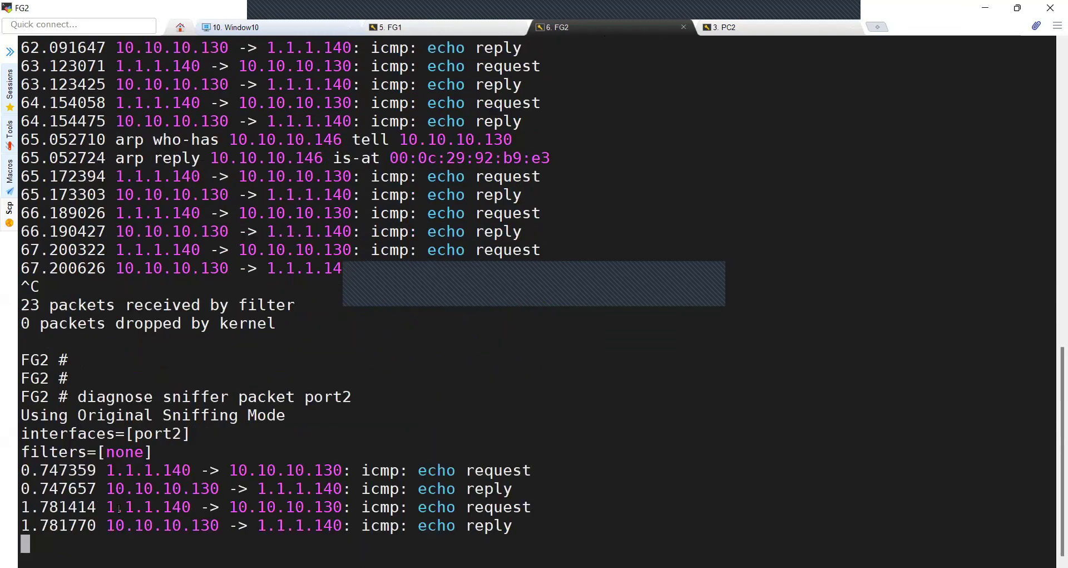
double_click(120, 508)
key(ctrl+c)
drag(152, 304, 101, 287)
Compare captures: highlight 2.2.2.130 on FG1 and source 1.1.1.140 on FG2
click(102, 287)
click(413, 25)
drag(103, 375, 319, 375)
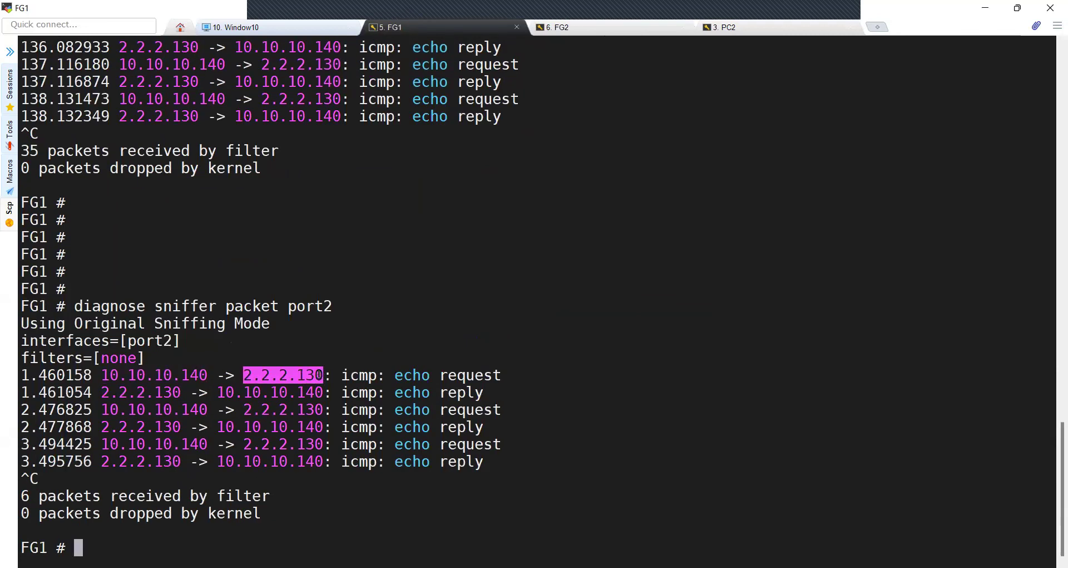
click(620, 30)
drag(107, 282, 344, 287)
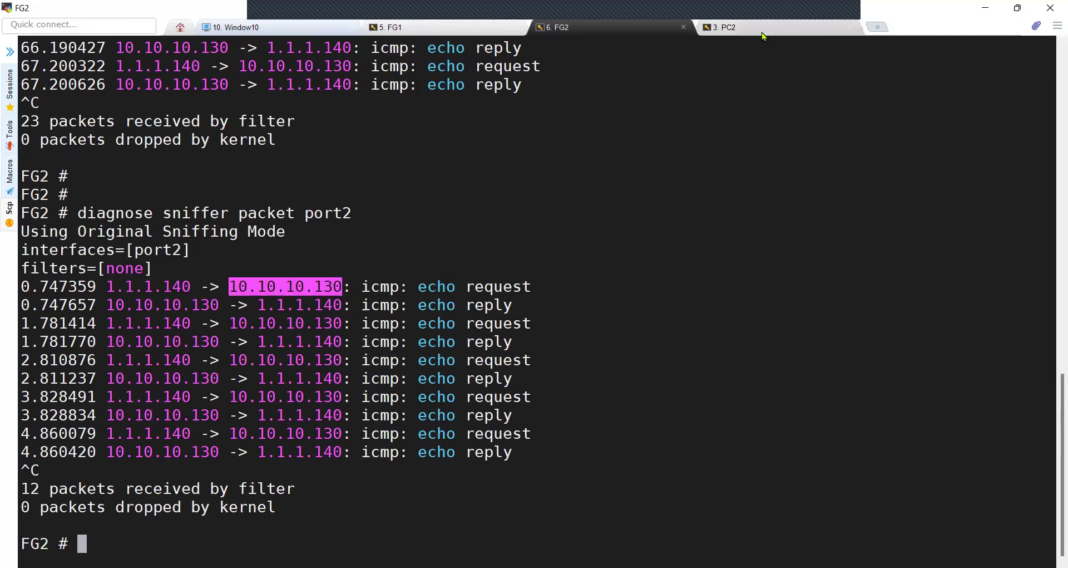
Capture PC2's ens37 traffic with tcpdump -i ens37 host 10.10.10.130 while the ping runs
click(766, 29)
text(tcpdump -)
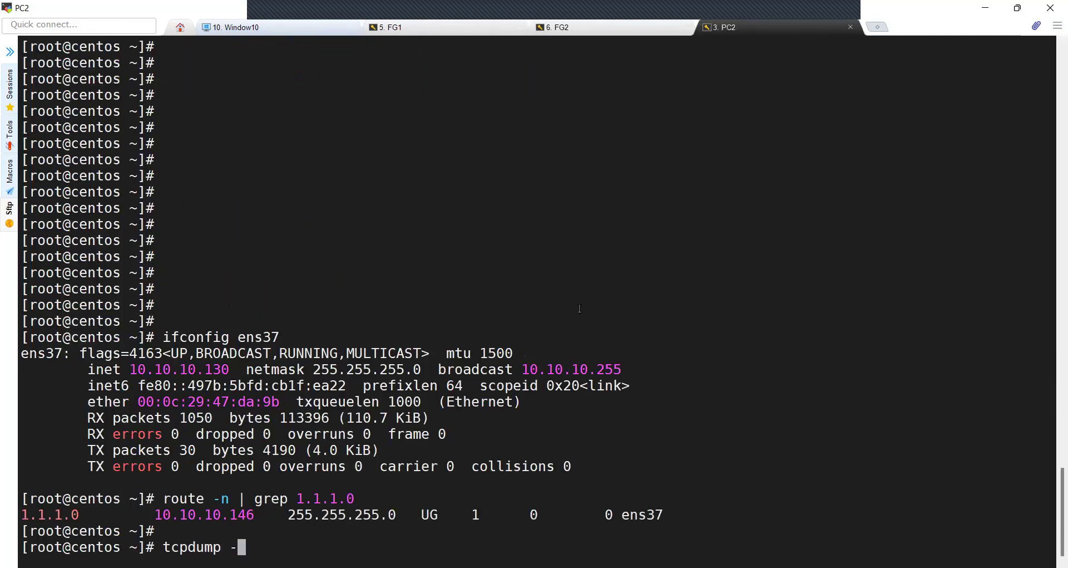
text(i ens37 host)
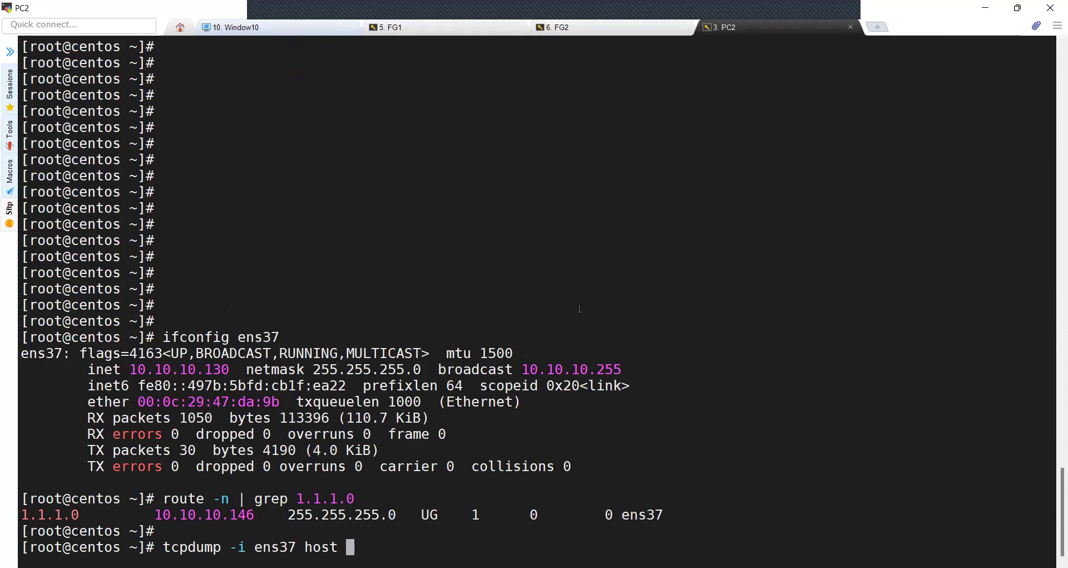
text(.10.10.130)
key(Return)
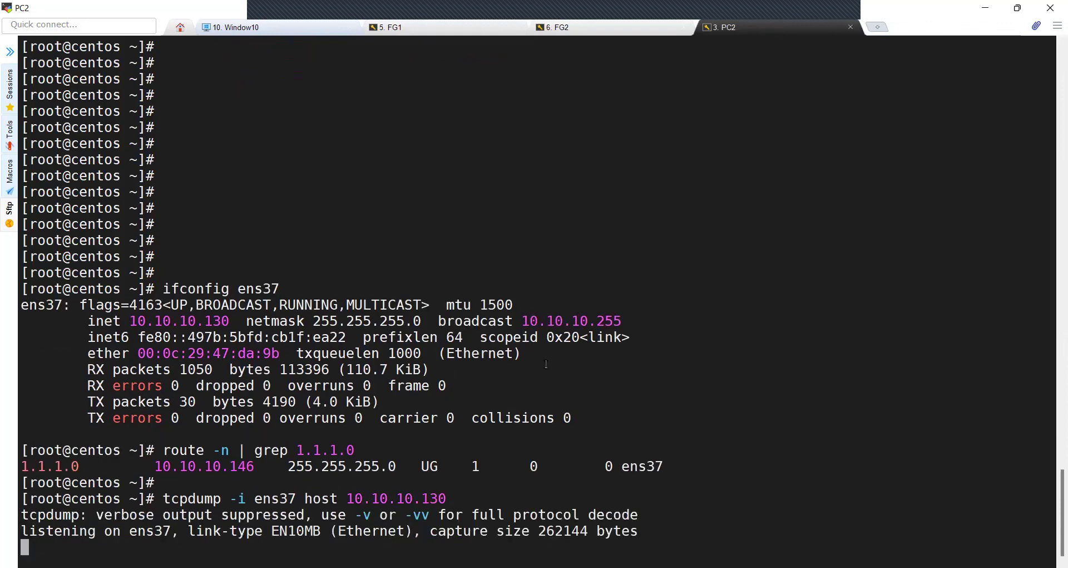
click(315, 29)
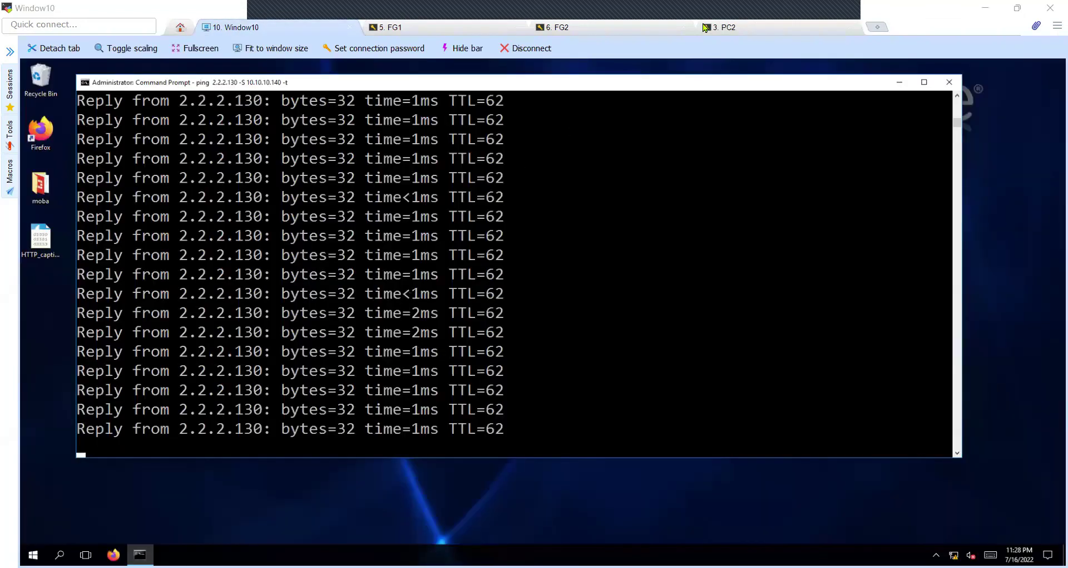
click(740, 27)
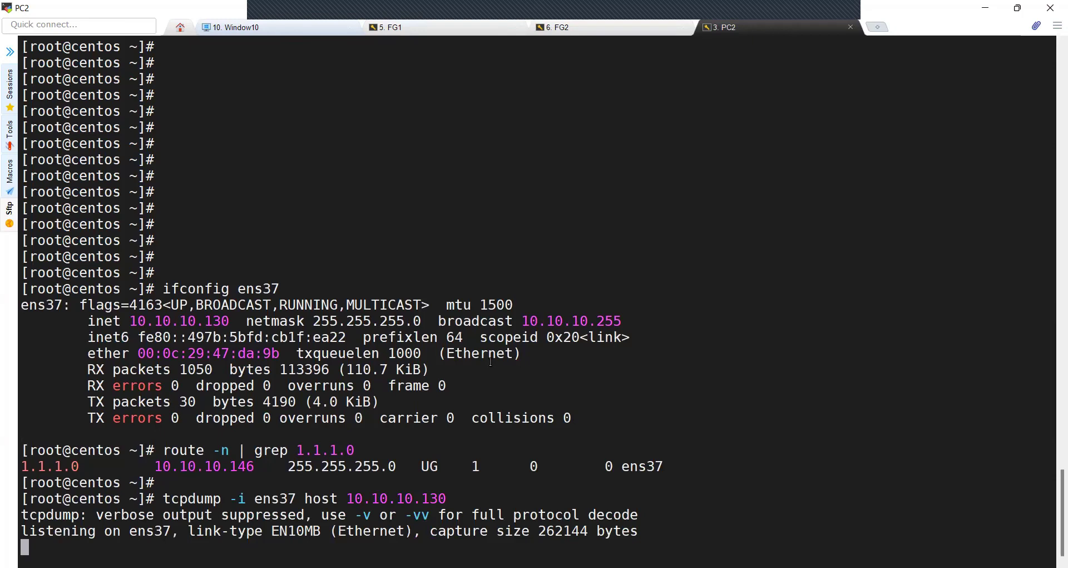
key(ctrl+c)
key(Return)
key(Return)
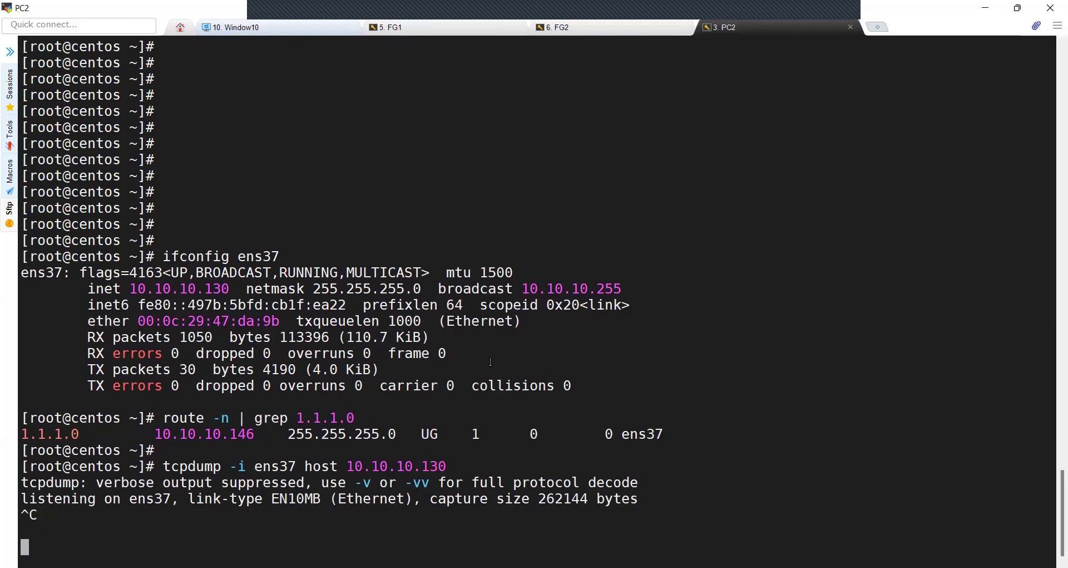
key(ctrl+c)
key(Return)
key(Return)
key(Return)
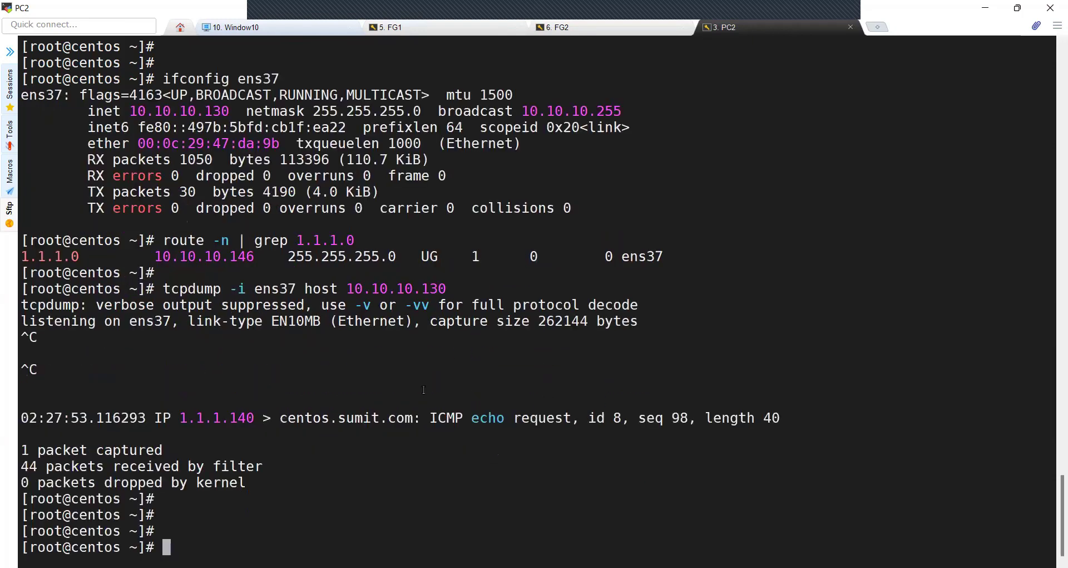
Rerun the tcpdump with -nn, showing echo requests from 1.1.1.140
key(Up)
text(-nn)
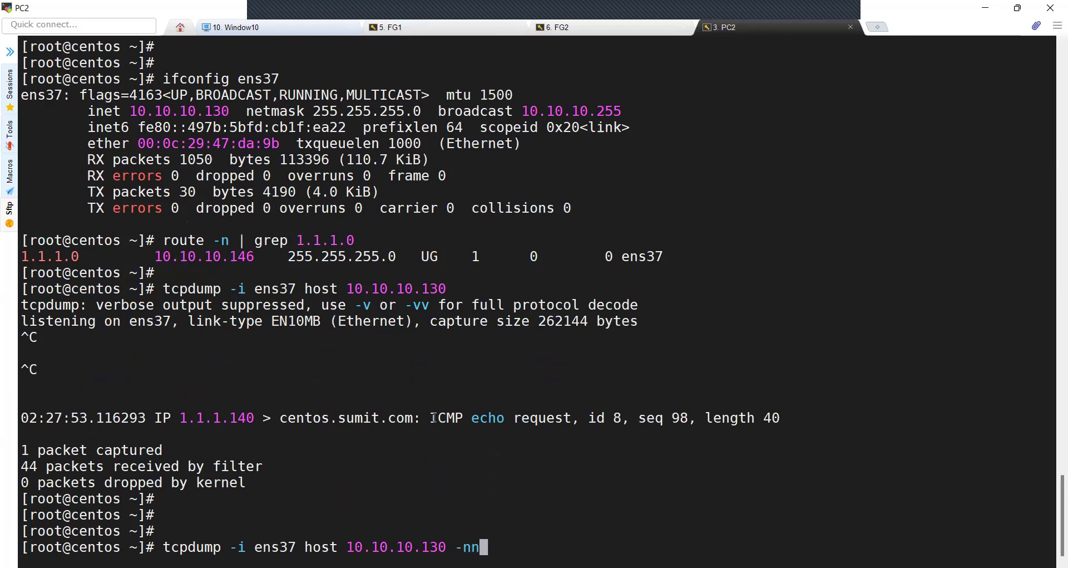
key(Return)
key(ctrl+c)
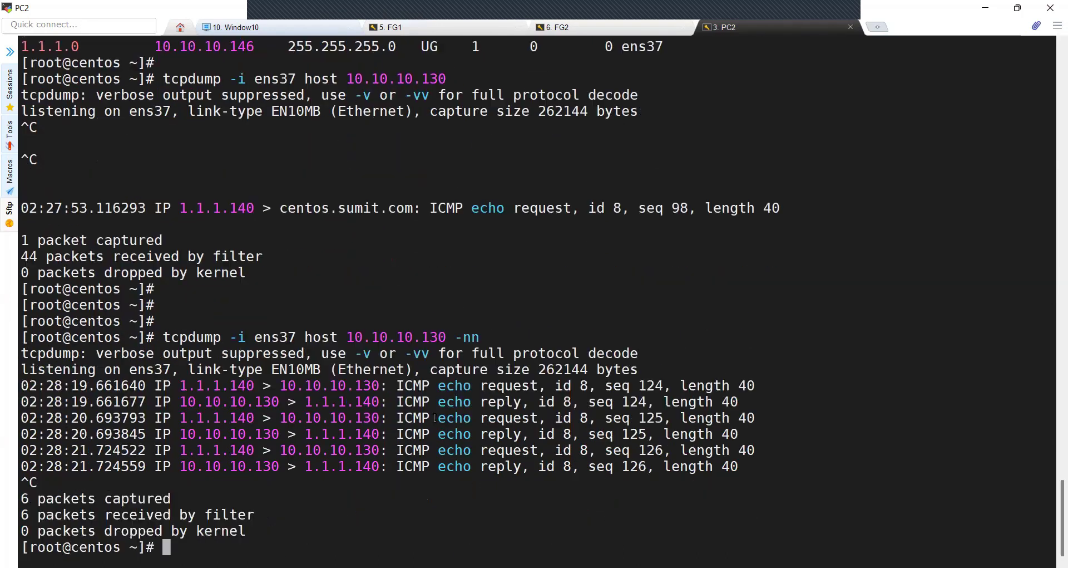
double_click(207, 383)
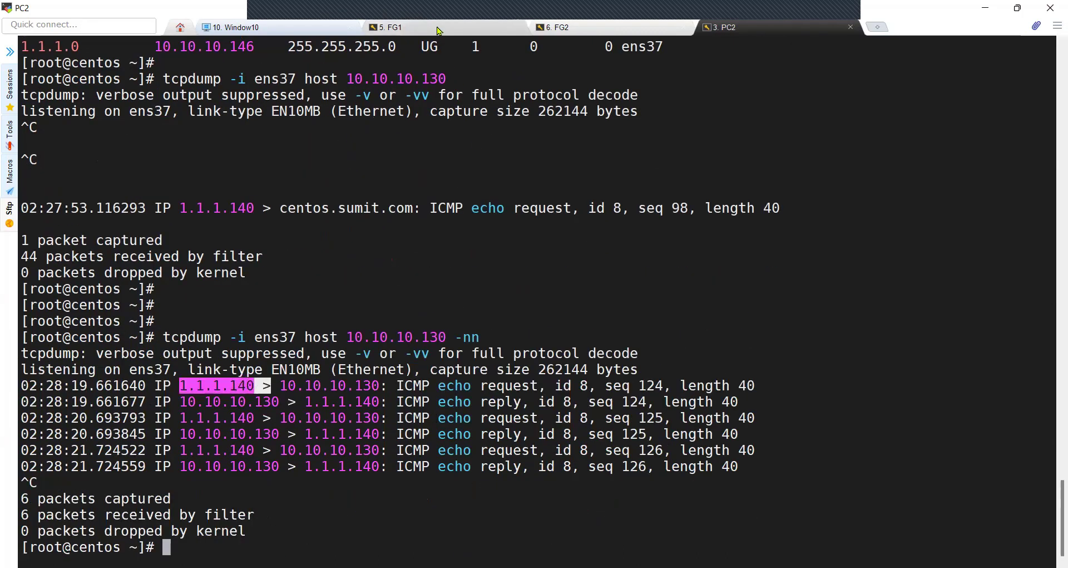
Highlight the translated addresses in FG1's, FG2's and PC2's captures, including PC2's six ICMP lines
click(440, 27)
drag(101, 374, 323, 374)
click(614, 30)
double_click(147, 286)
drag(229, 286, 334, 286)
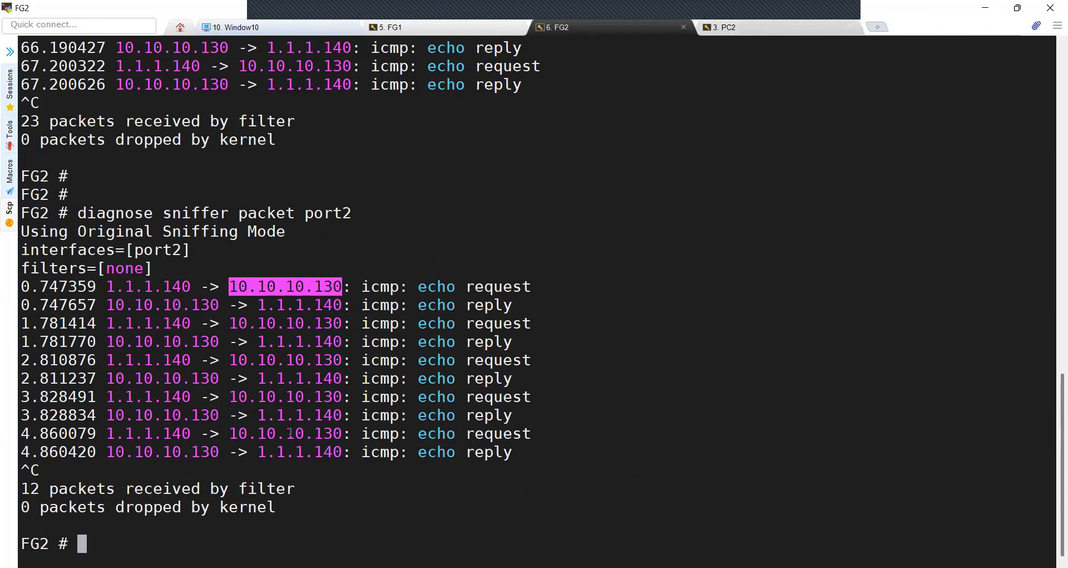
click(724, 26)
drag(178, 385, 405, 466)
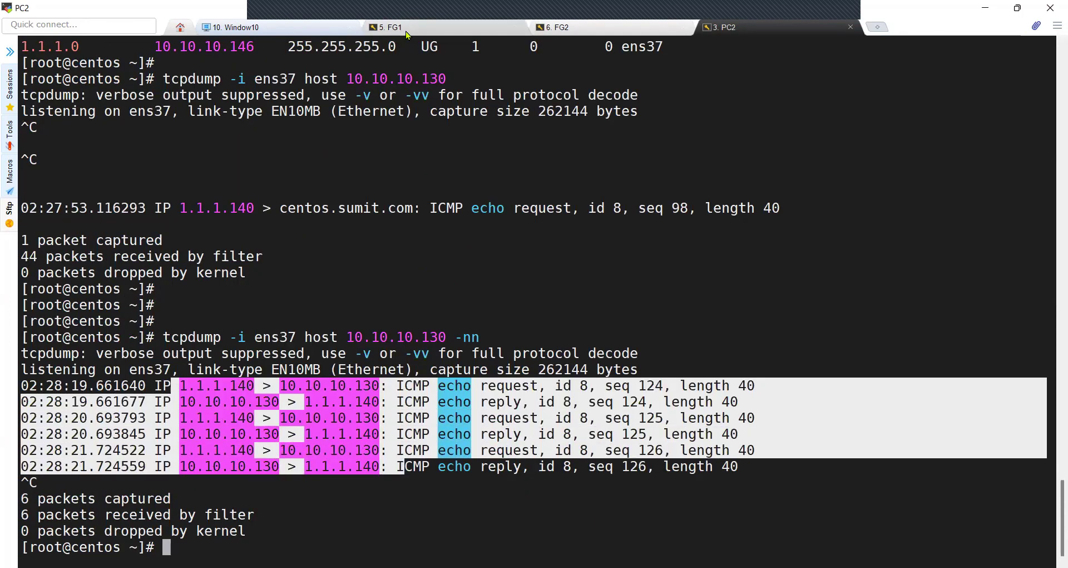
On FG1, filter sessions by destination 2.2.2.130 and list them
click(405, 29)
text(diagnose sys )
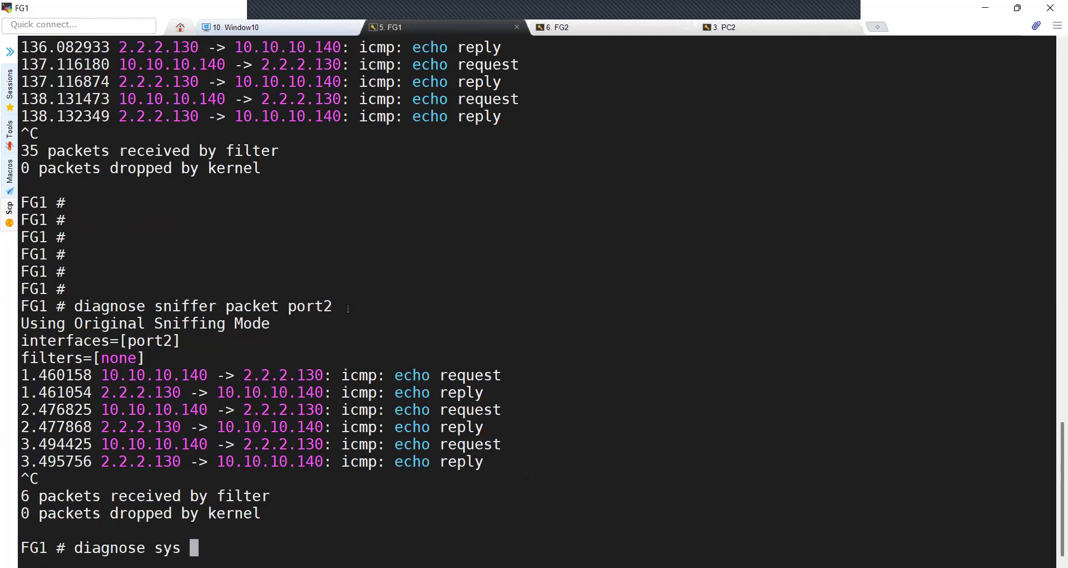
text(session filter 10)
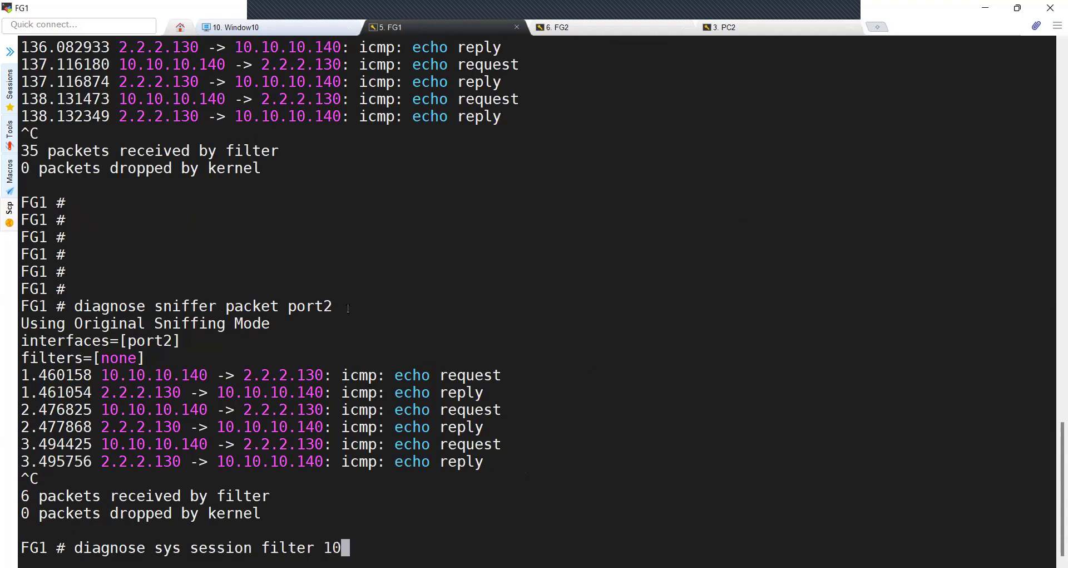
text(.10.10.140)
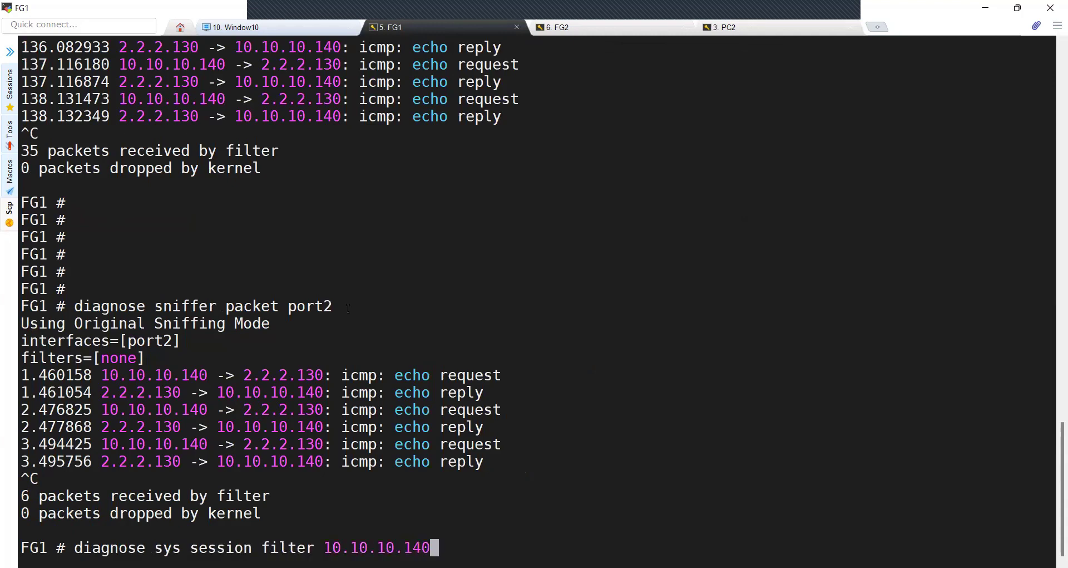
key(BackSpace)
key(BackSpace)
key(BackSpace)
key(BackSpace)
key(BackSpace)
key(BackSpace)
key(BackSpace)
key(BackSpace)
key(BackSpace)
key(BackSpace)
key(BackSpace)
key(BackSpace)
text(dst )
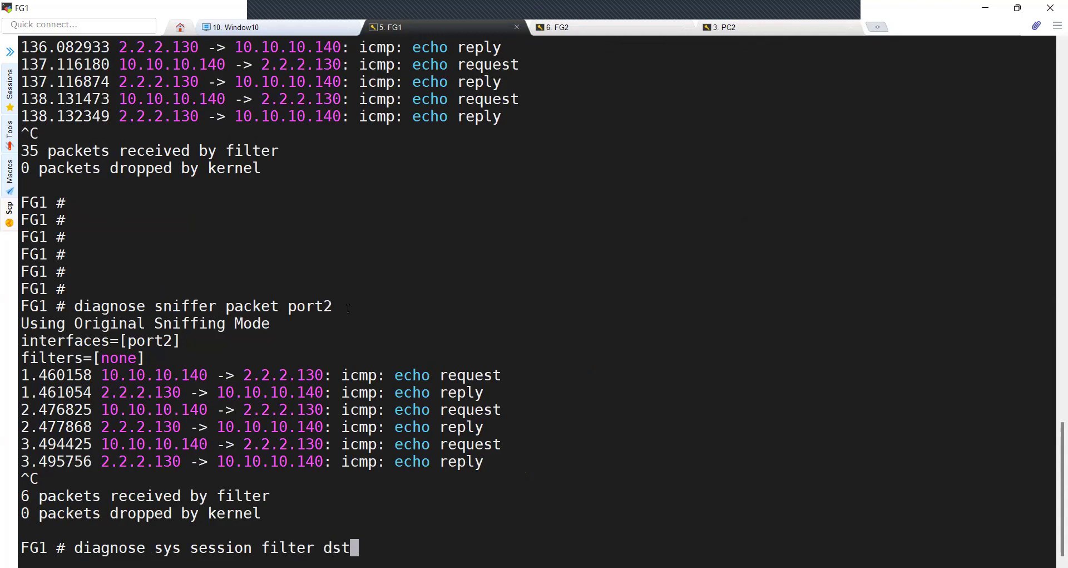
text(2.2.2.130)
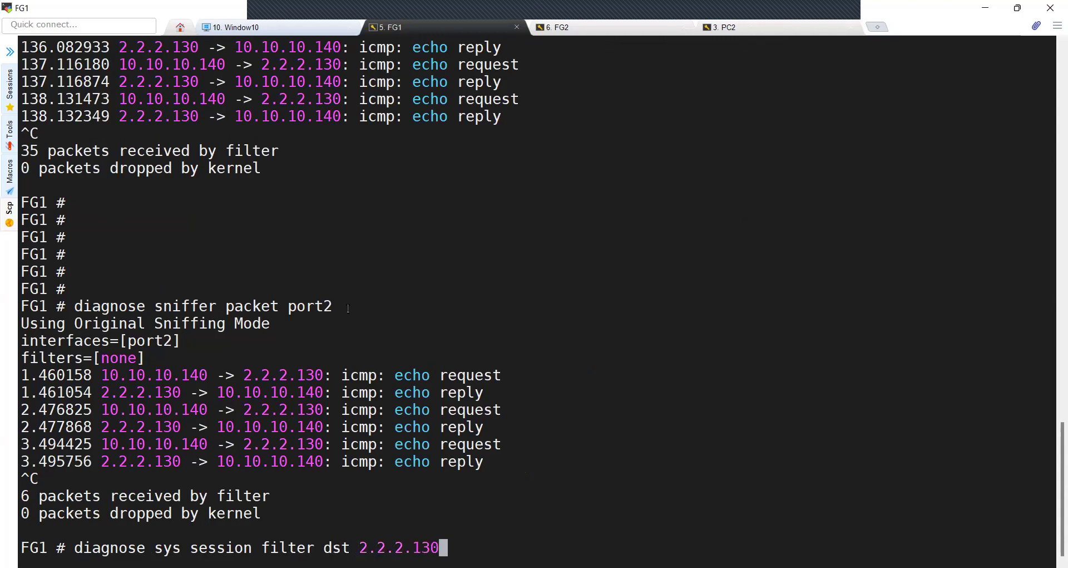
key(Return)
text(diagnose sys se)
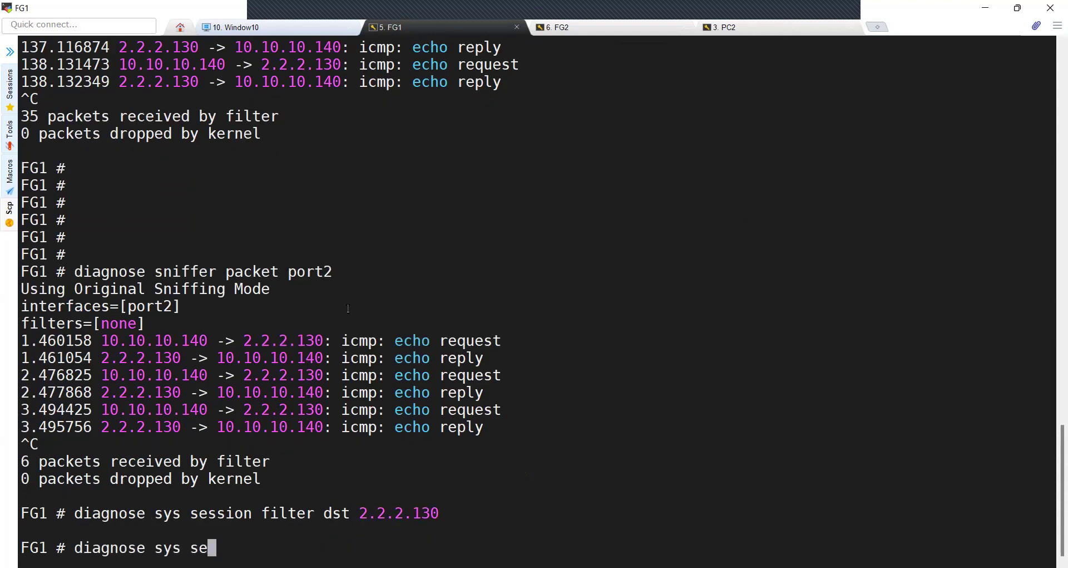
text(ssion list)
key(Return)
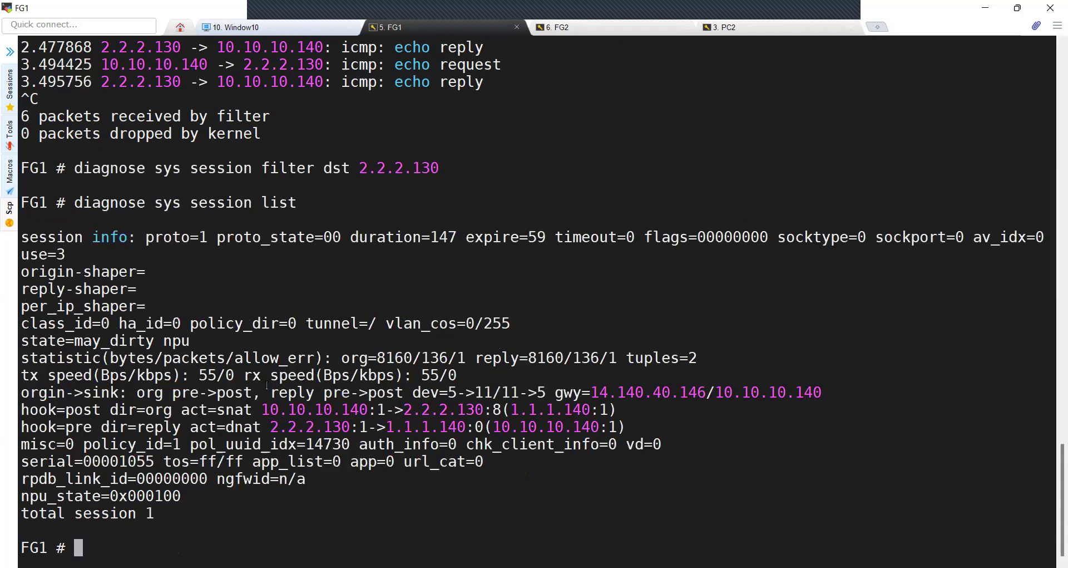
Highlight the SNAT of 10.10.10.140 to 1.1.1.140 and the reply translation from 2.2.2.130
drag(265, 407, 492, 409)
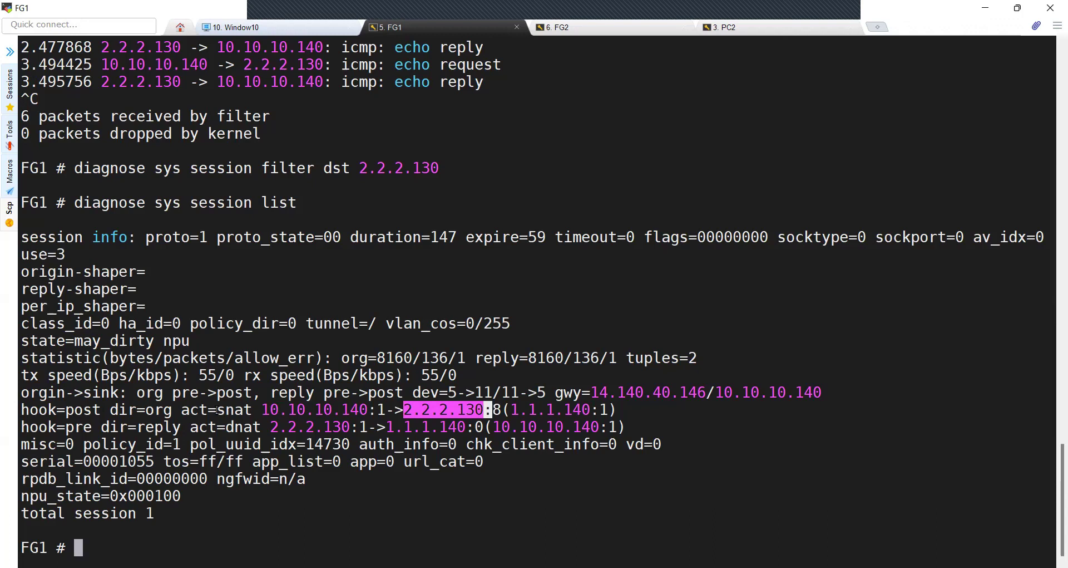
drag(217, 411, 261, 410)
drag(514, 409, 585, 410)
drag(270, 427, 483, 424)
On FG2, filter sessions by source 1.1.1.140 and list them
click(606, 29)
key(Return)
key(Return)
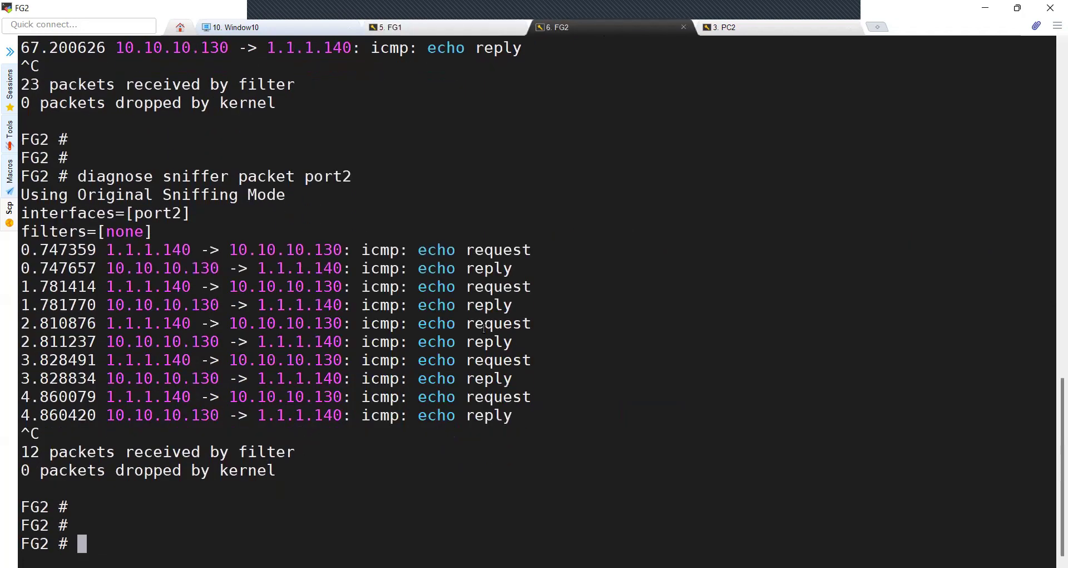
text(diagnose sys session filter )
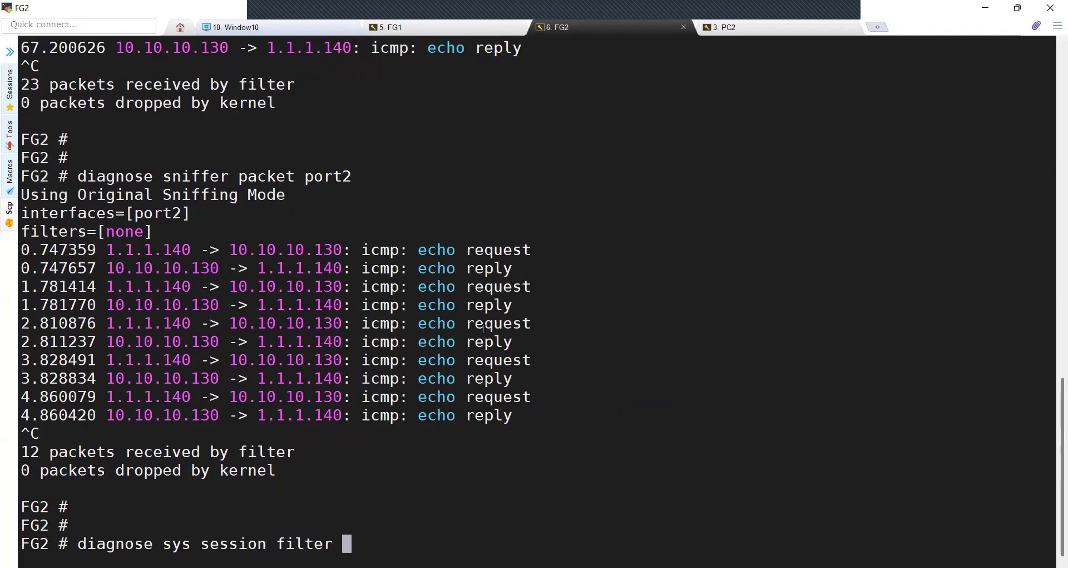
text(src 1.1.1.140)
key(Return)
text(diagnose sys session)
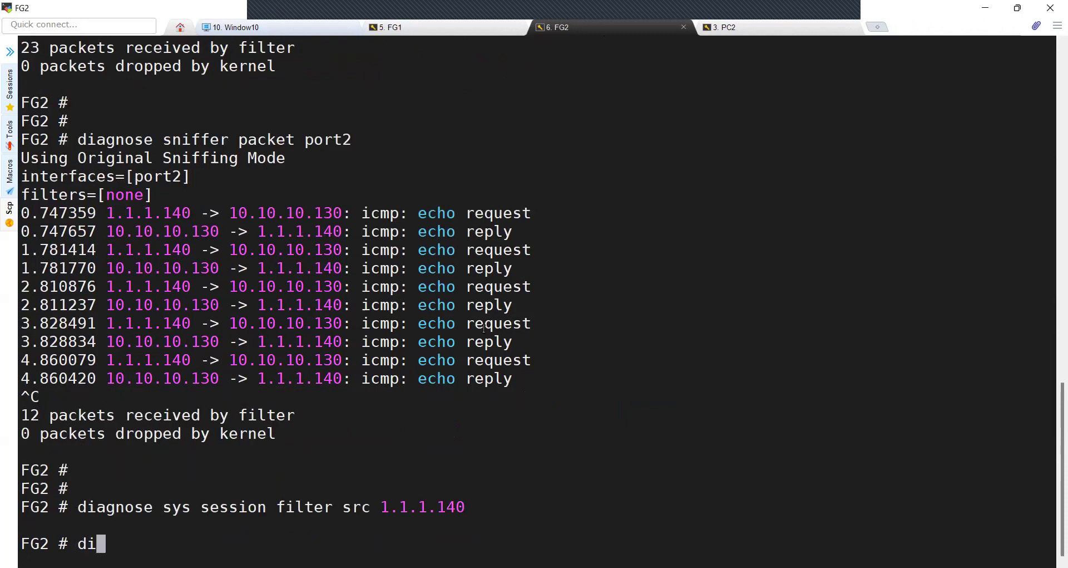
text( list)
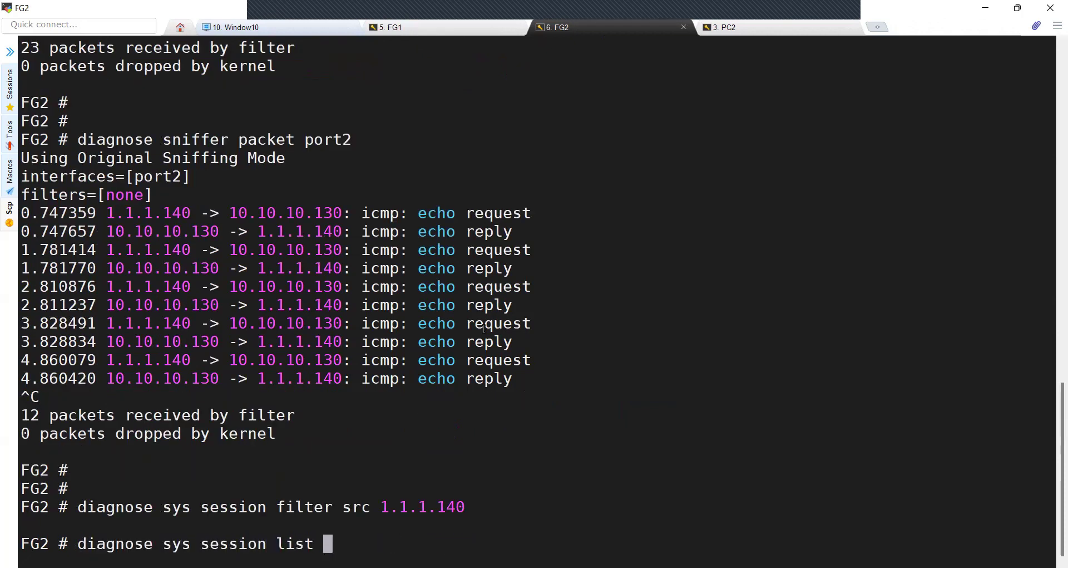
key(Return)
Highlight the DNAT of 2.2.2.130 to 10.10.10.130 and the reply translation back
drag(267, 396, 482, 396)
drag(222, 396, 257, 396)
drag(391, 397, 617, 396)
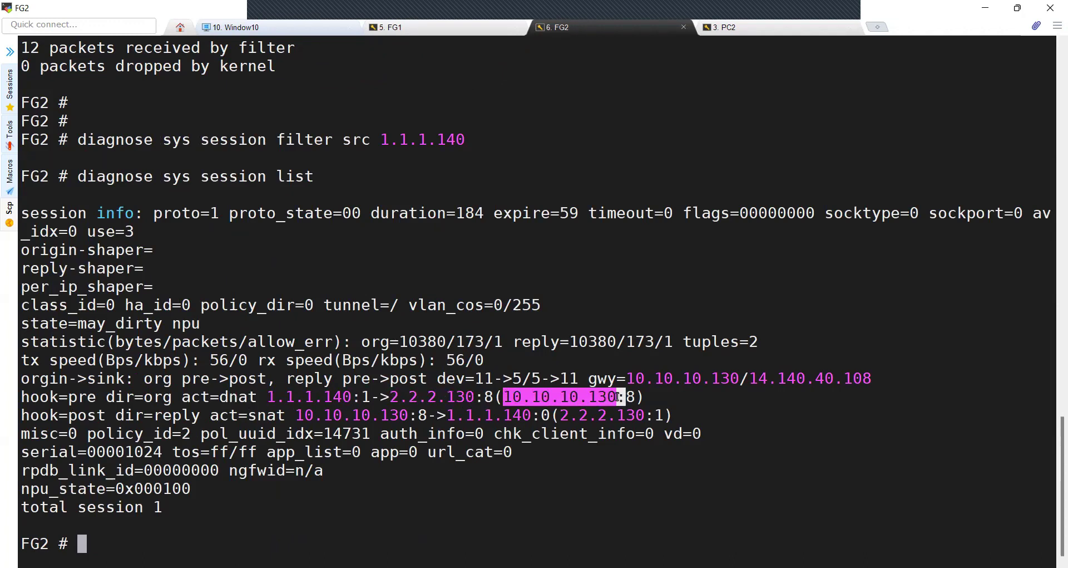
drag(296, 415, 531, 415)
double_click(254, 418)
drag(297, 415, 408, 415)
click(563, 414)
drag(560, 415, 644, 415)
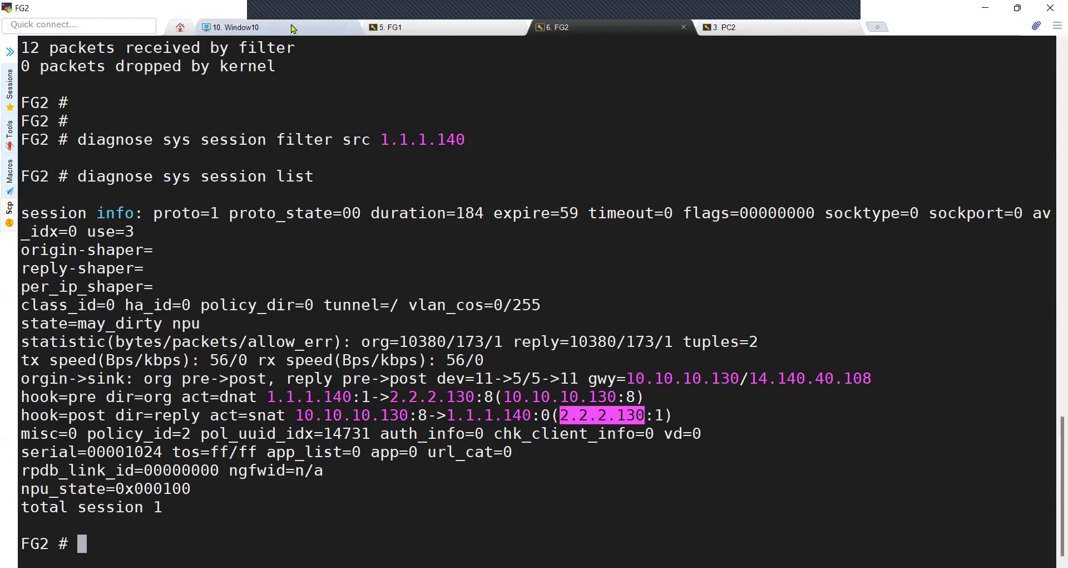
Stop the Windows 10 continuous ping to 2.2.2.130
click(233, 27)
key(ctrl+c)
key(Return)
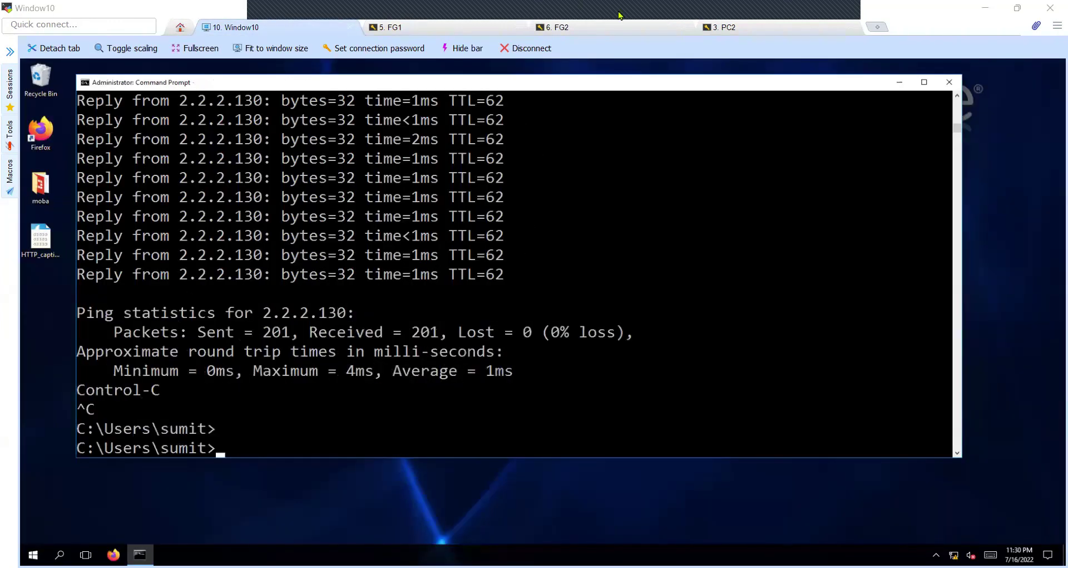
On Windows 10, start a continuous ping to 2.2.2.146 sourced from 10.10.10.140
key(alt+Tab)
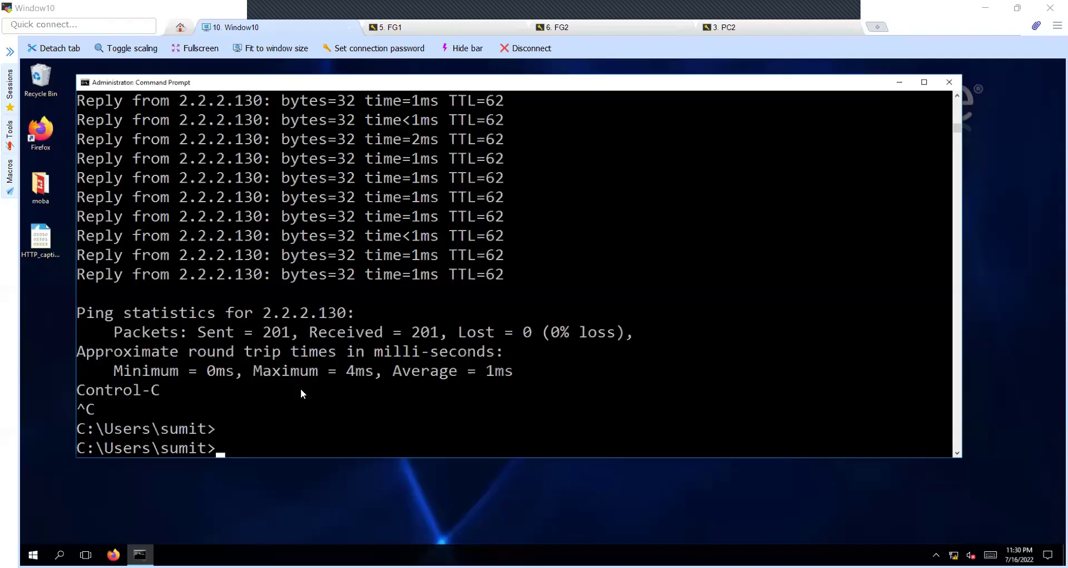
key(Return)
key(Up)
key(Left)
key(Left)
key(Left)
key(Left)
key(Left)
key(Left)
key(Left)
key(Left)
key(Left)
key(Left)
key(Left)
key(Left)
key(Left)
key(Left)
key(Left)
key(Left)
key(Left)
key(Left)
key(Left)
key(Left)
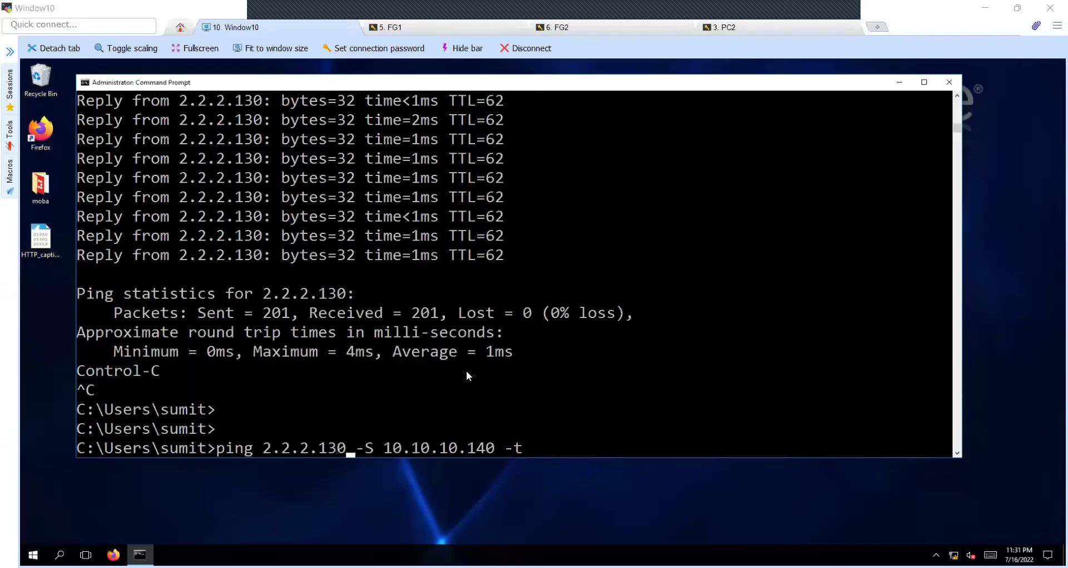
key(BackSpace)
key(BackSpace)
text(46)
key(Return)
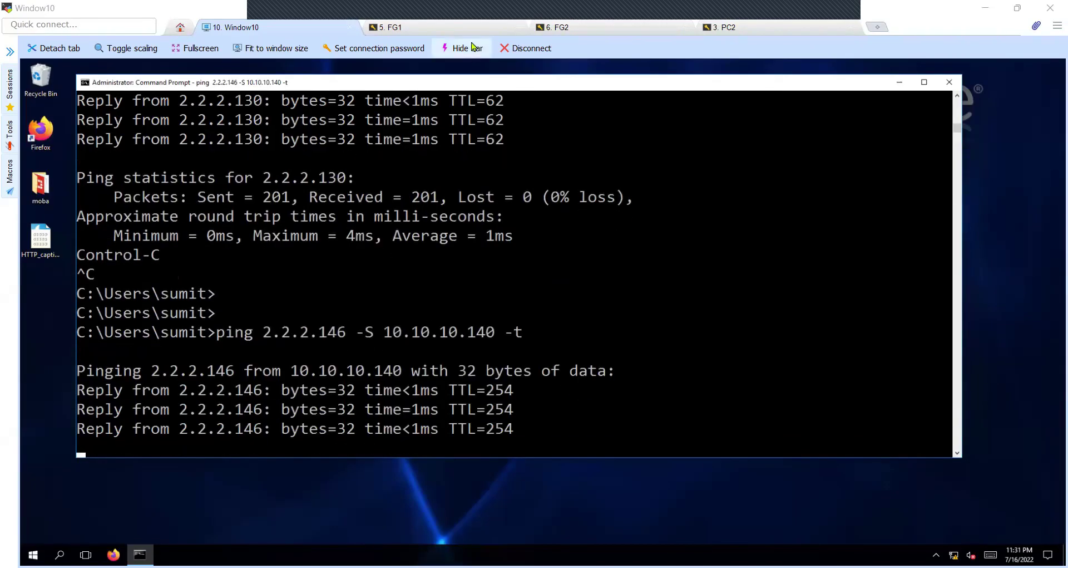
Return to the FG1 console and recall its earlier commands
click(471, 31)
key(Return)
key(Return)
key(Up)
key(Up)
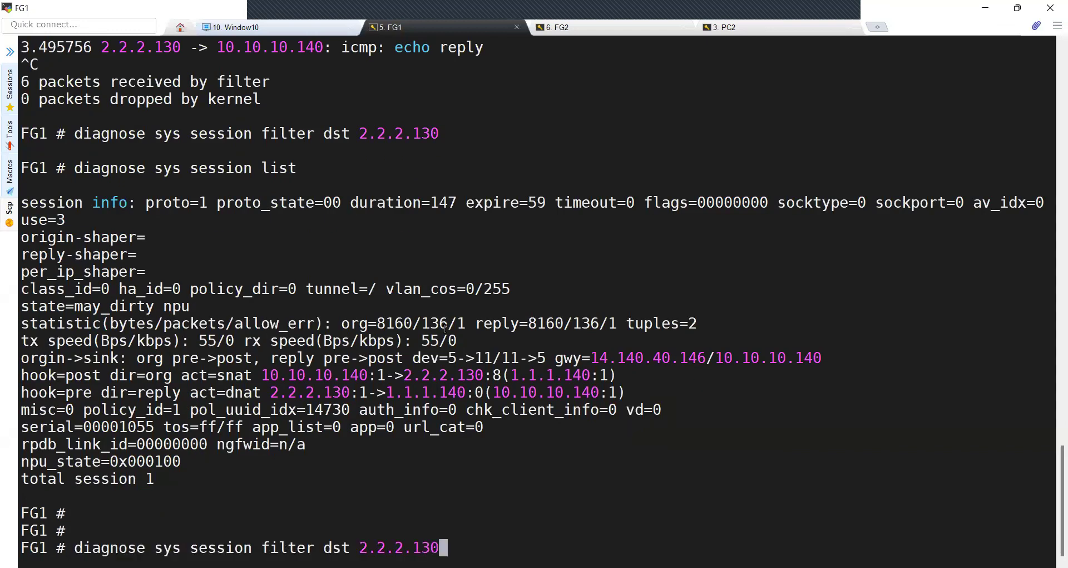
Clear FG1's session filter, filter on destination 2.2.2.146, and list sessions
key(BackSpace)
key(BackSpace)
key(BackSpace)
key(BackSpace)
key(BackSpace)
key(BackSpace)
key(BackSpace)
key(BackSpace)
key(BackSpace)
key(BackSpace)
key(BackSpace)
key(BackSpace)
key(BackSpace)
key(BackSpace)
key(BackSpace)
text(r clear)
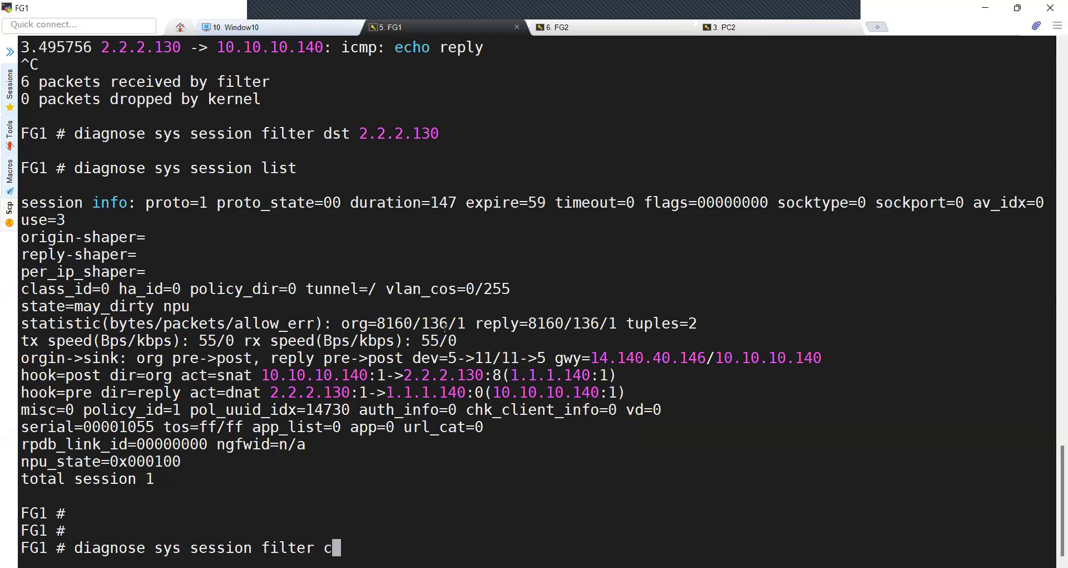
key(Return)
key(Up)
key(BackSpace)
key(BackSpace)
key(BackSpace)
key(BackSpace)
key(BackSpace)
text(dst )
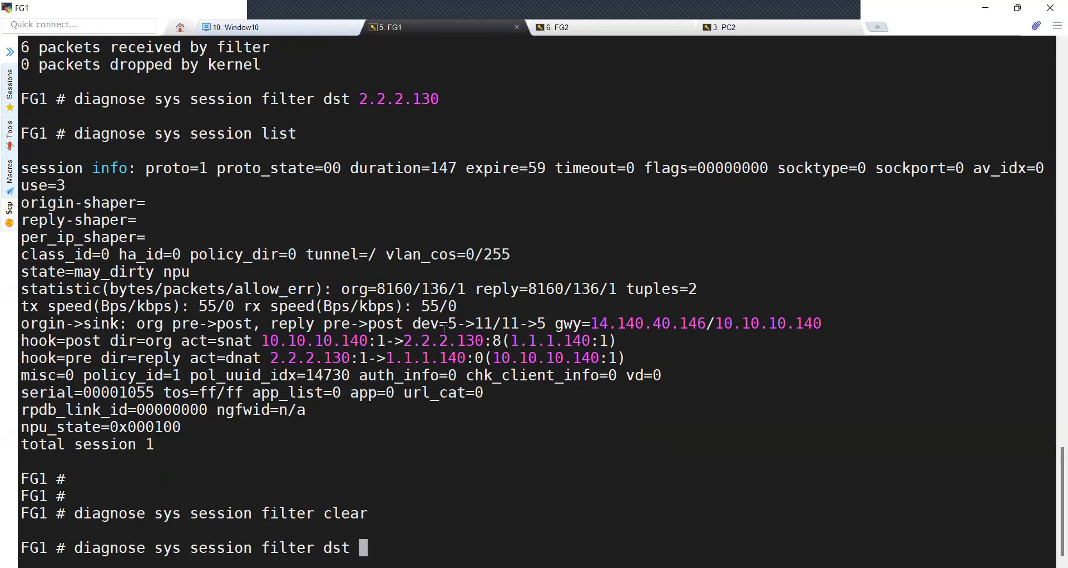
text(2.2.2.146)
key(Return)
key(Up)
key(Up)
key(Up)
key(Return)
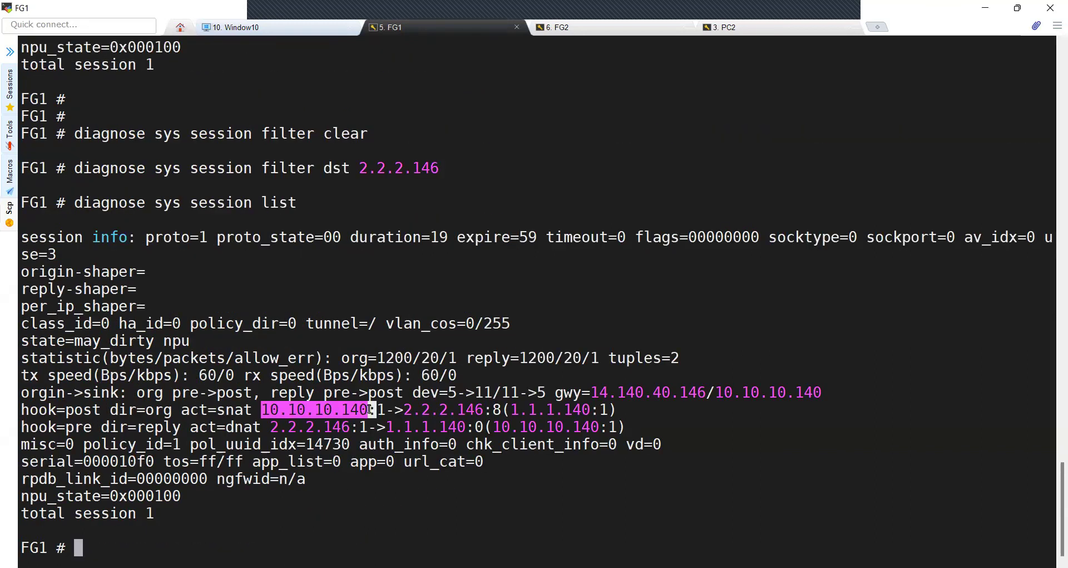
Highlight the SNAT of 10.10.10.140 to 1.1.1.140 and the reply DNAT from 2.2.2.146
drag(217, 412, 367, 411)
drag(504, 409, 589, 410)
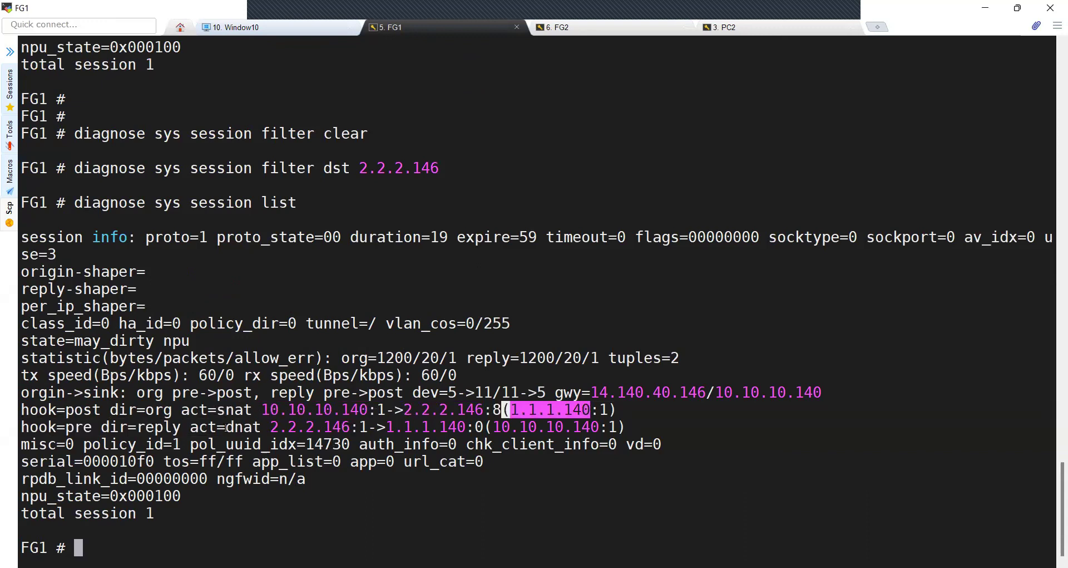
drag(270, 426, 465, 426)
drag(226, 427, 262, 427)
drag(385, 426, 596, 426)
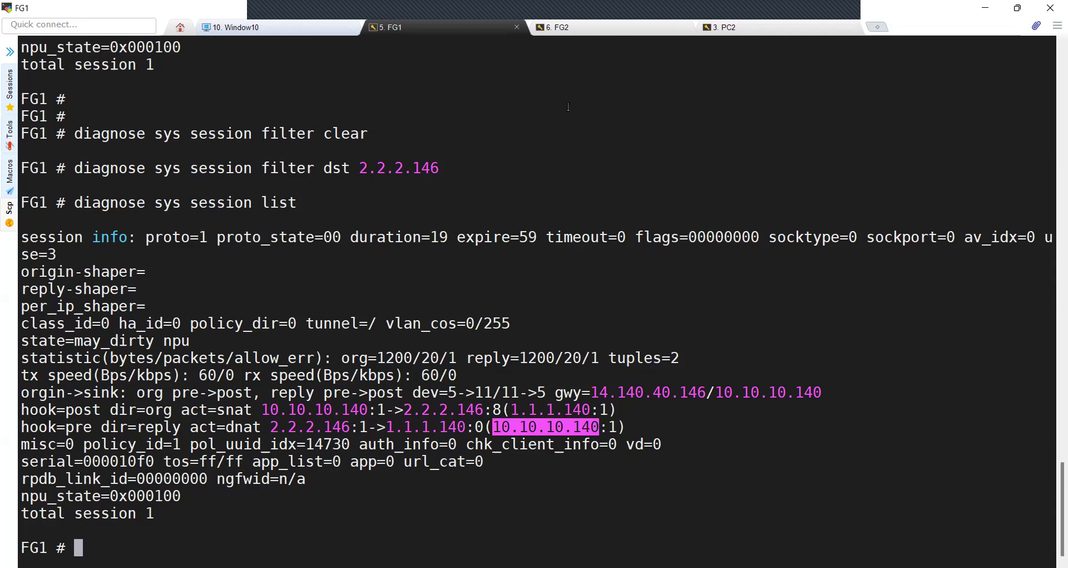
click(586, 30)
On FG2, clear the session filter, filter on source 1.1.1.140, and list sessions
key(Up)
key(Up)
key(BackSpace)
key(BackSpace)
key(BackSpace)
key(BackSpace)
key(BackSpace)
key(BackSpace)
key(BackSpace)
key(BackSpace)
key(BackSpace)
key(BackSpace)
key(BackSpace)
key(BackSpace)
key(BackSpace)
text(clear)
key(Return)
key(Up)
key(Up)
key(Up)
key(BackSpace)
key(BackSpace)
key(BackSpace)
key(BackSpace)
key(BackSpace)
key(BackSpace)
key(BackSpace)
text(1.1.140)
key(Return)
key(Up)
key(Up)
key(Up)
key(Return)
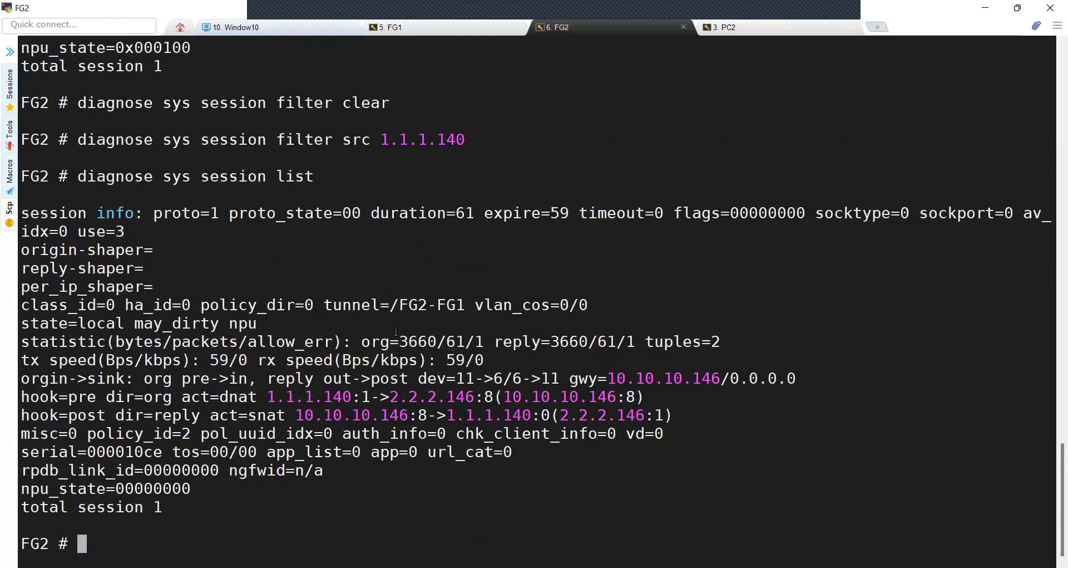
Highlight the DNAT of 2.2.2.146 to 10.10.10.146 and the reply translation to 1.1.1.140
drag(270, 397, 471, 396)
drag(220, 397, 249, 397)
drag(504, 397, 612, 398)
drag(286, 415, 526, 414)
drag(292, 415, 409, 415)
drag(559, 415, 645, 416)
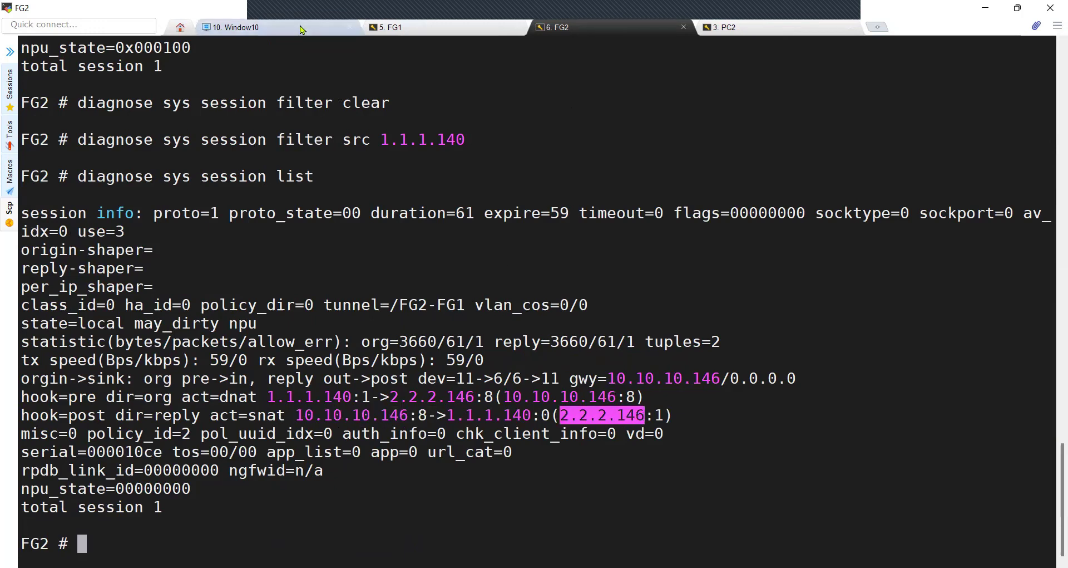
Stop the Windows 10 ping to 2.2.2.146 and bring up PC2's shell
click(234, 27)
key(ctrl+c)
key(Return)
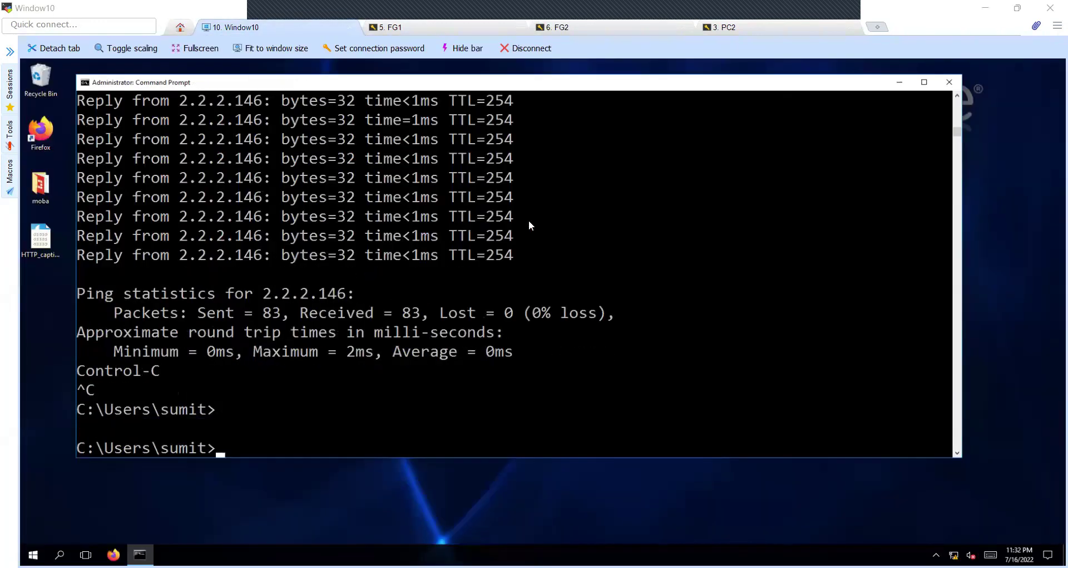
click(740, 28)
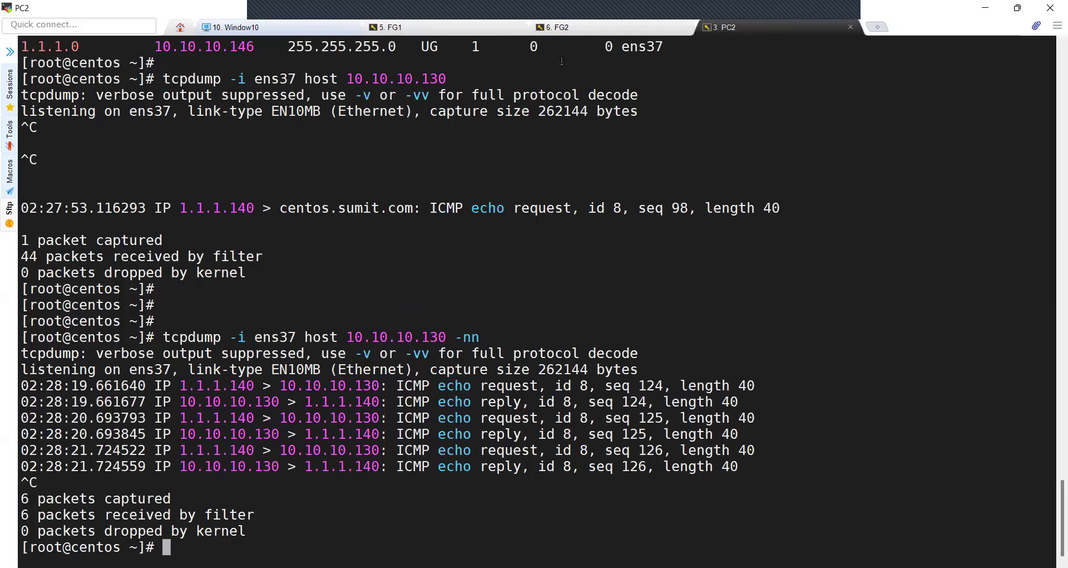